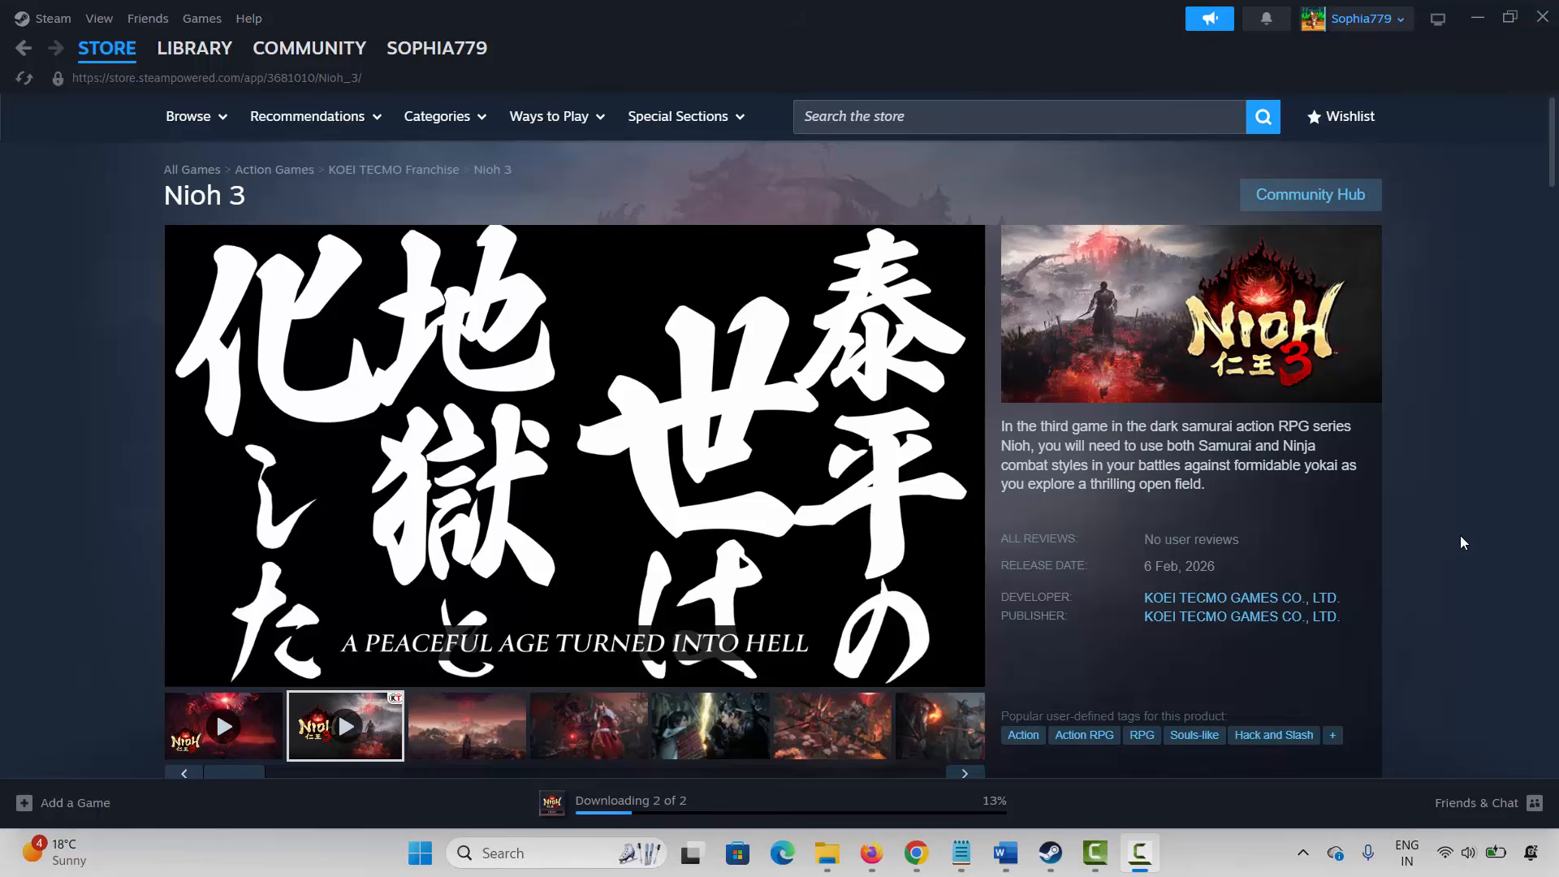
# Expand the full System Requirements on the Nioh 3 store page and examine the minimum and recommended specifications.
pyautogui.scroll(-2, 1452, 518)
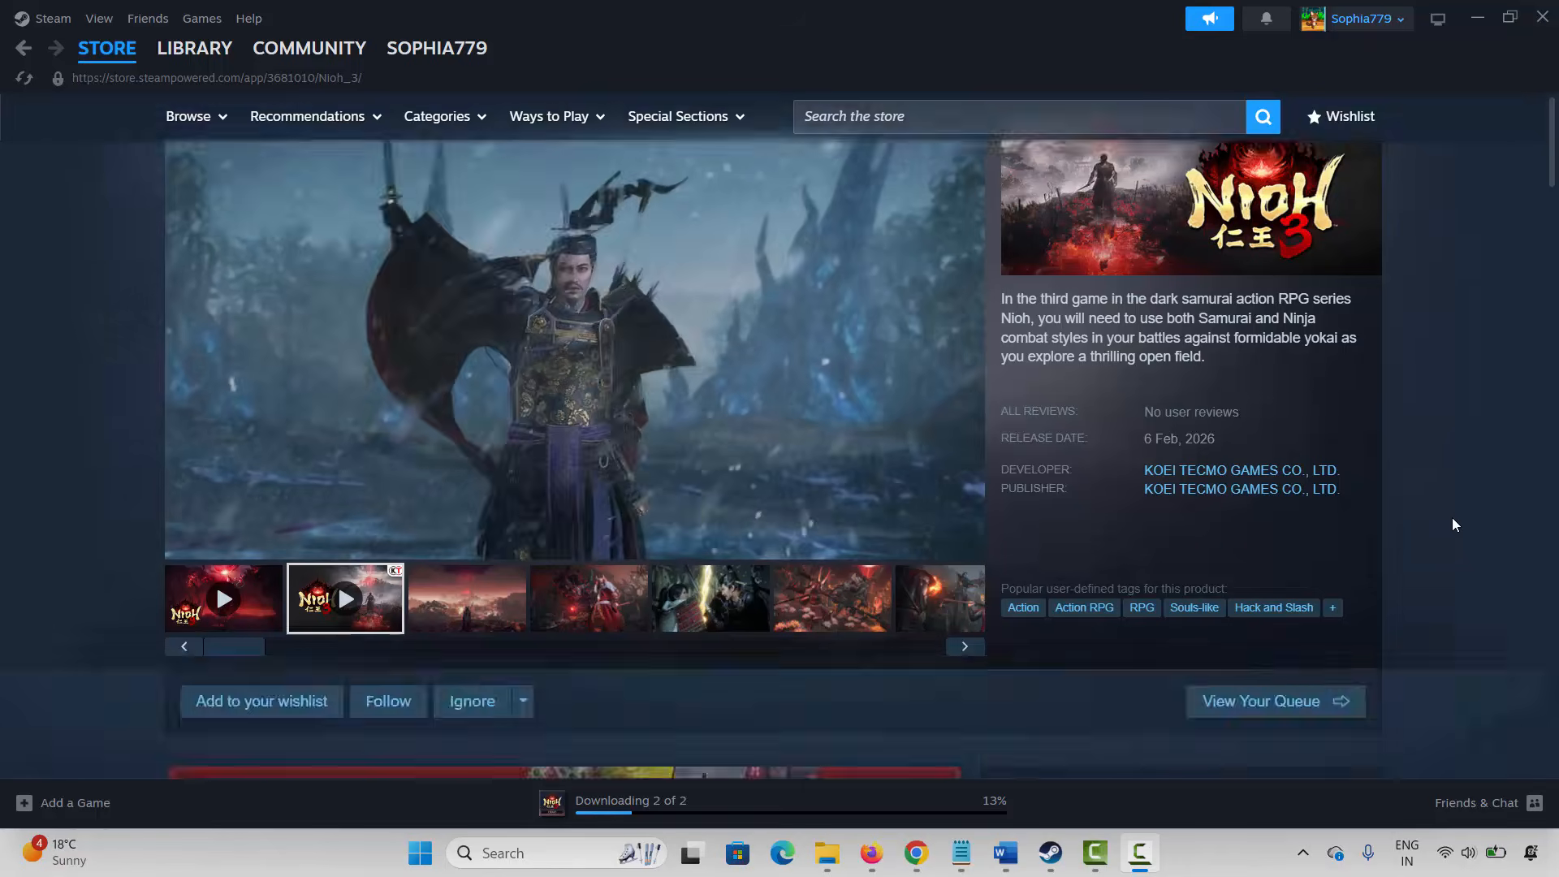
pyautogui.scroll(-20, 1452, 525)
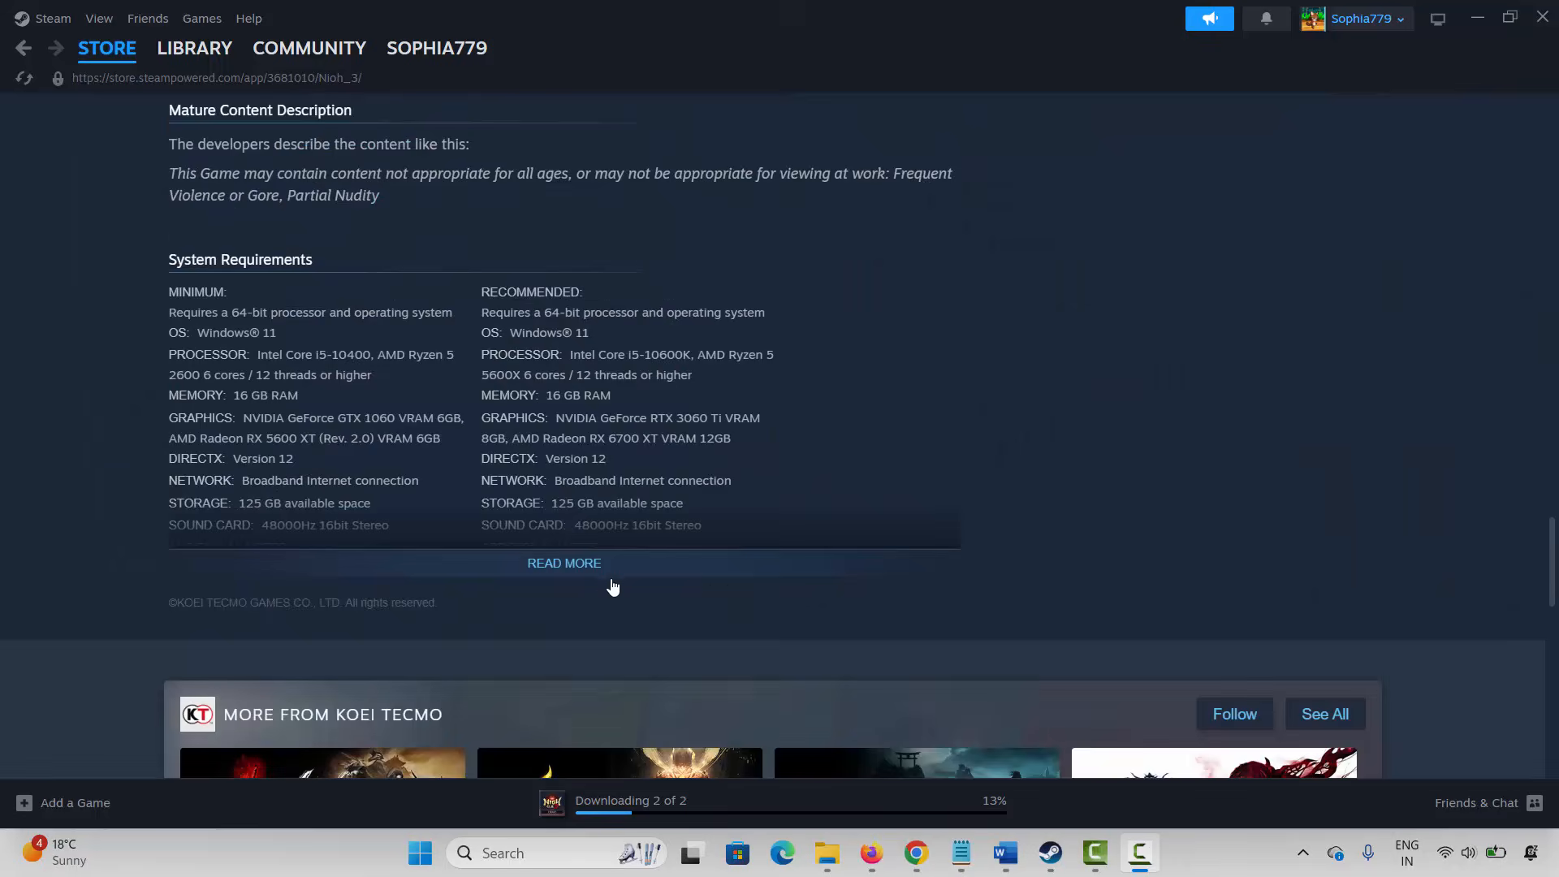
pyautogui.click(588, 573)
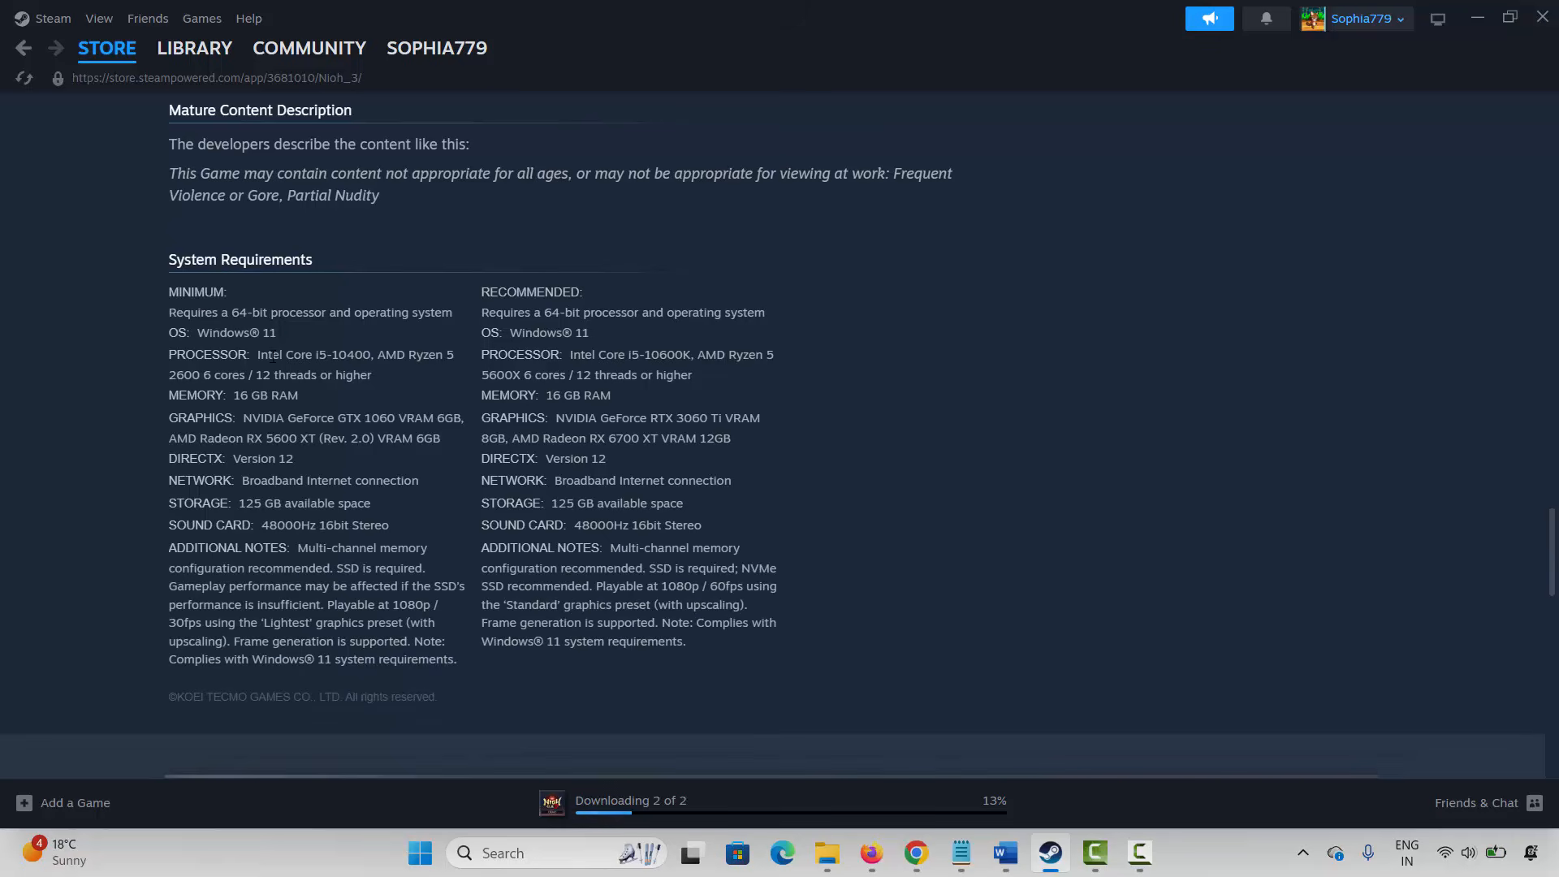
pyautogui.moveTo(195, 333); pyautogui.dragTo(530, 514)
pyautogui.click(530, 514)
pyautogui.moveTo(333, 312); pyautogui.dragTo(940, 475)
pyautogui.click(1043, 530)
# View the Steam client's exit option and the Windows power options for a restart, dismissing both without choosing anything.
pyautogui.click(50, 17)
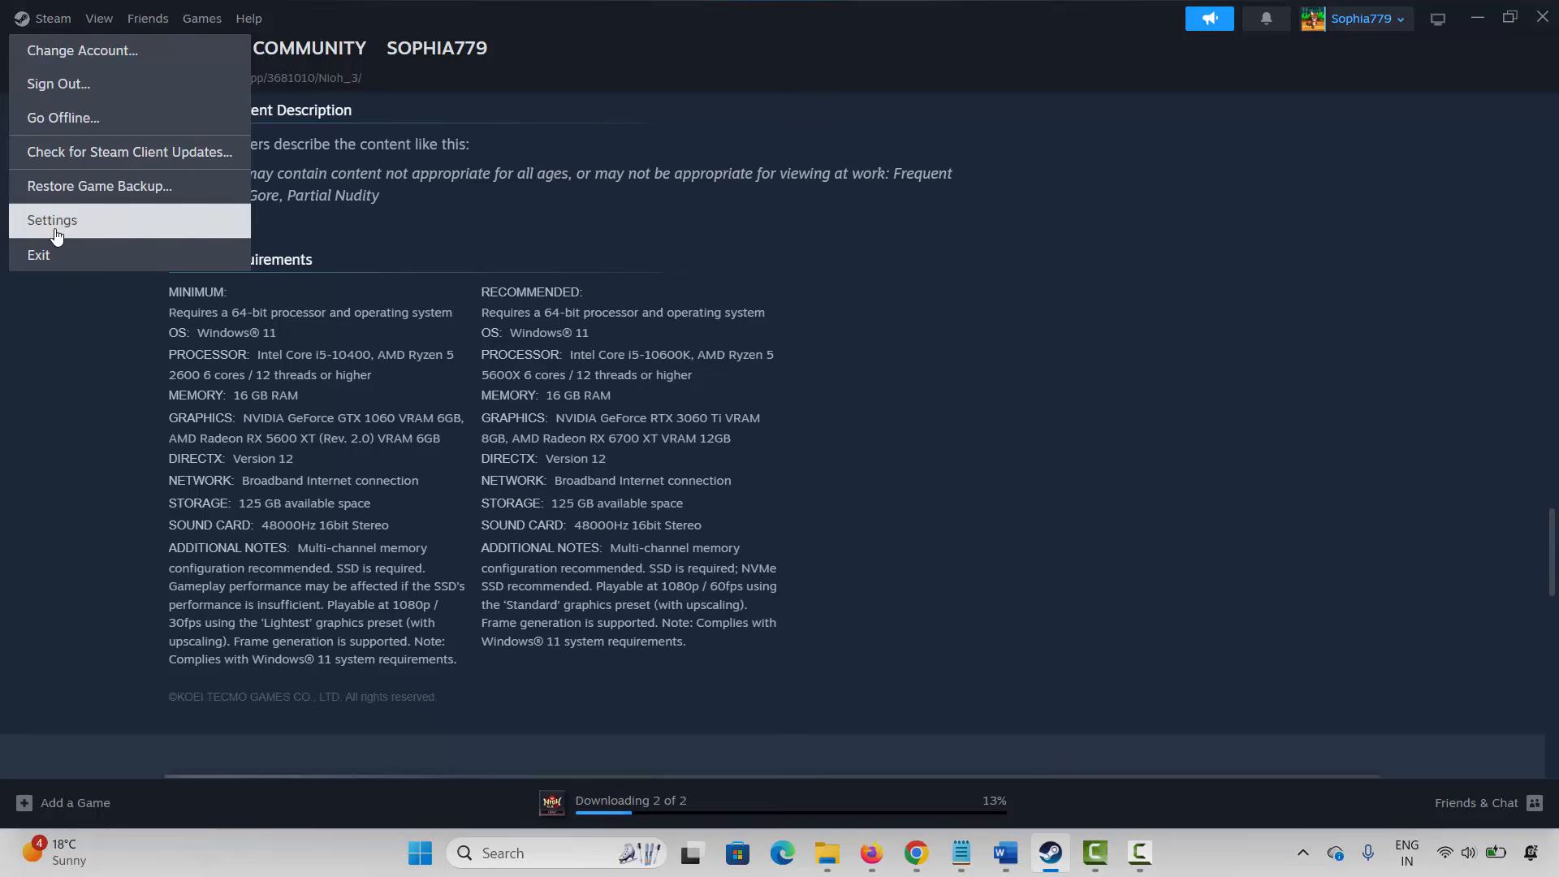
pyautogui.click(65, 379)
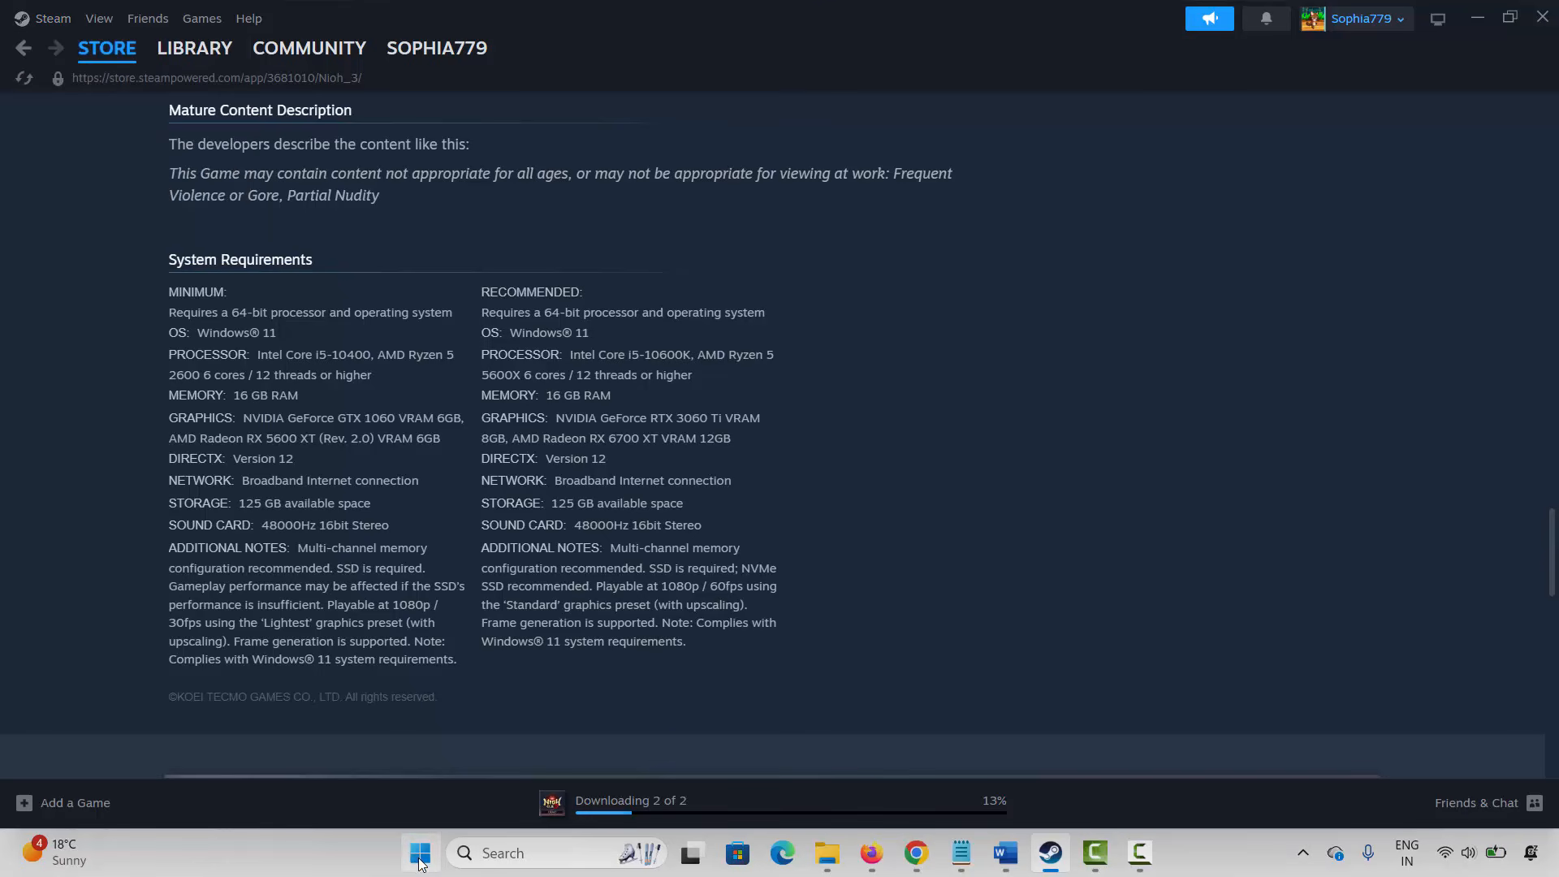
pyautogui.press('super')
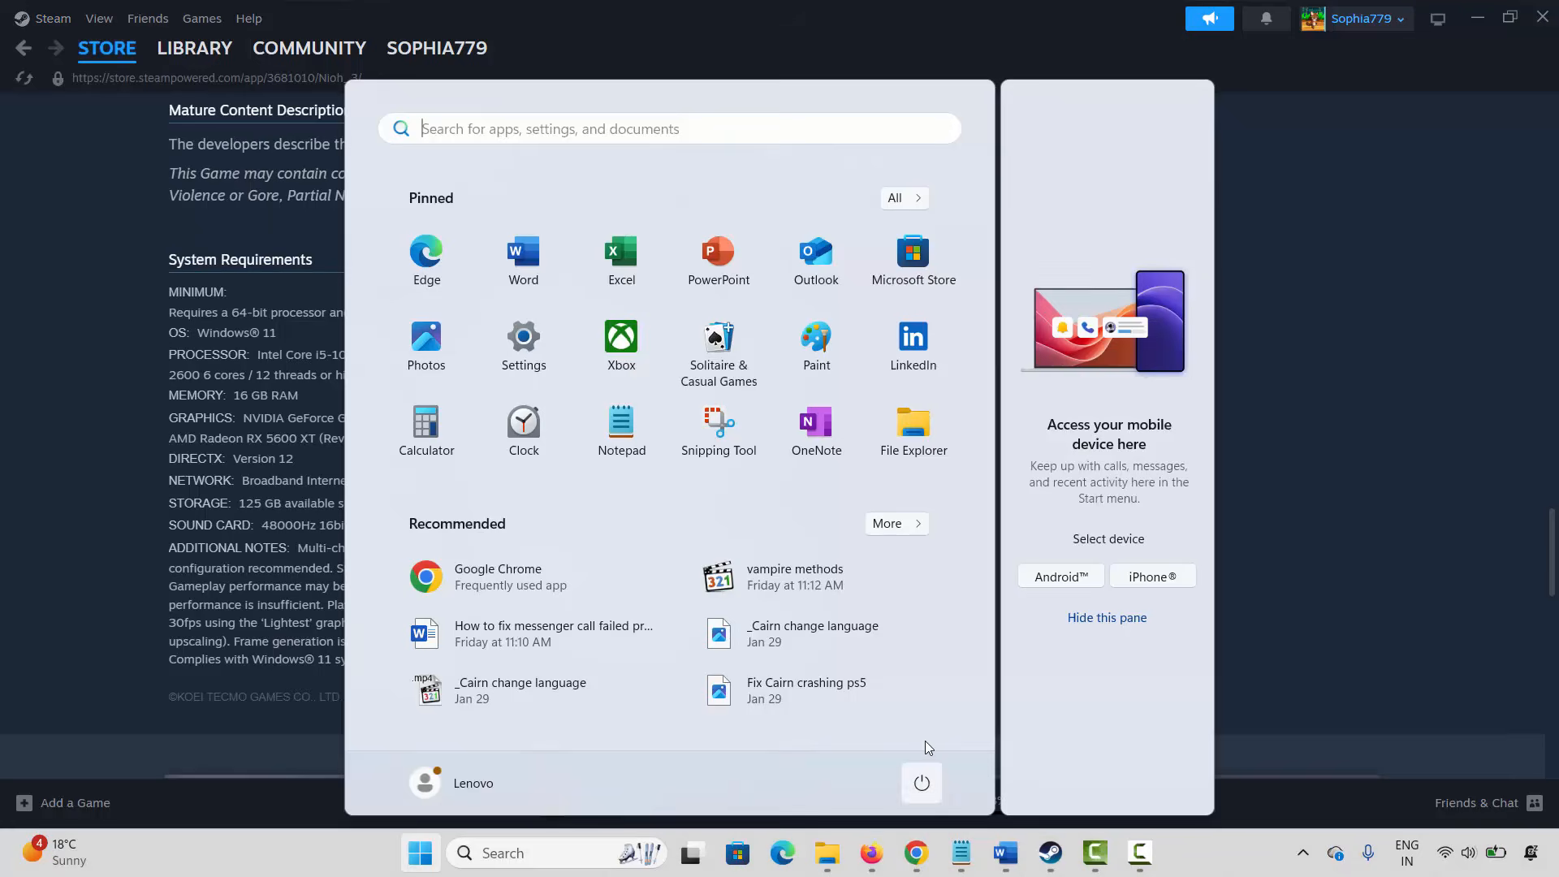
pyautogui.click(921, 782)
pyautogui.click(1319, 608)
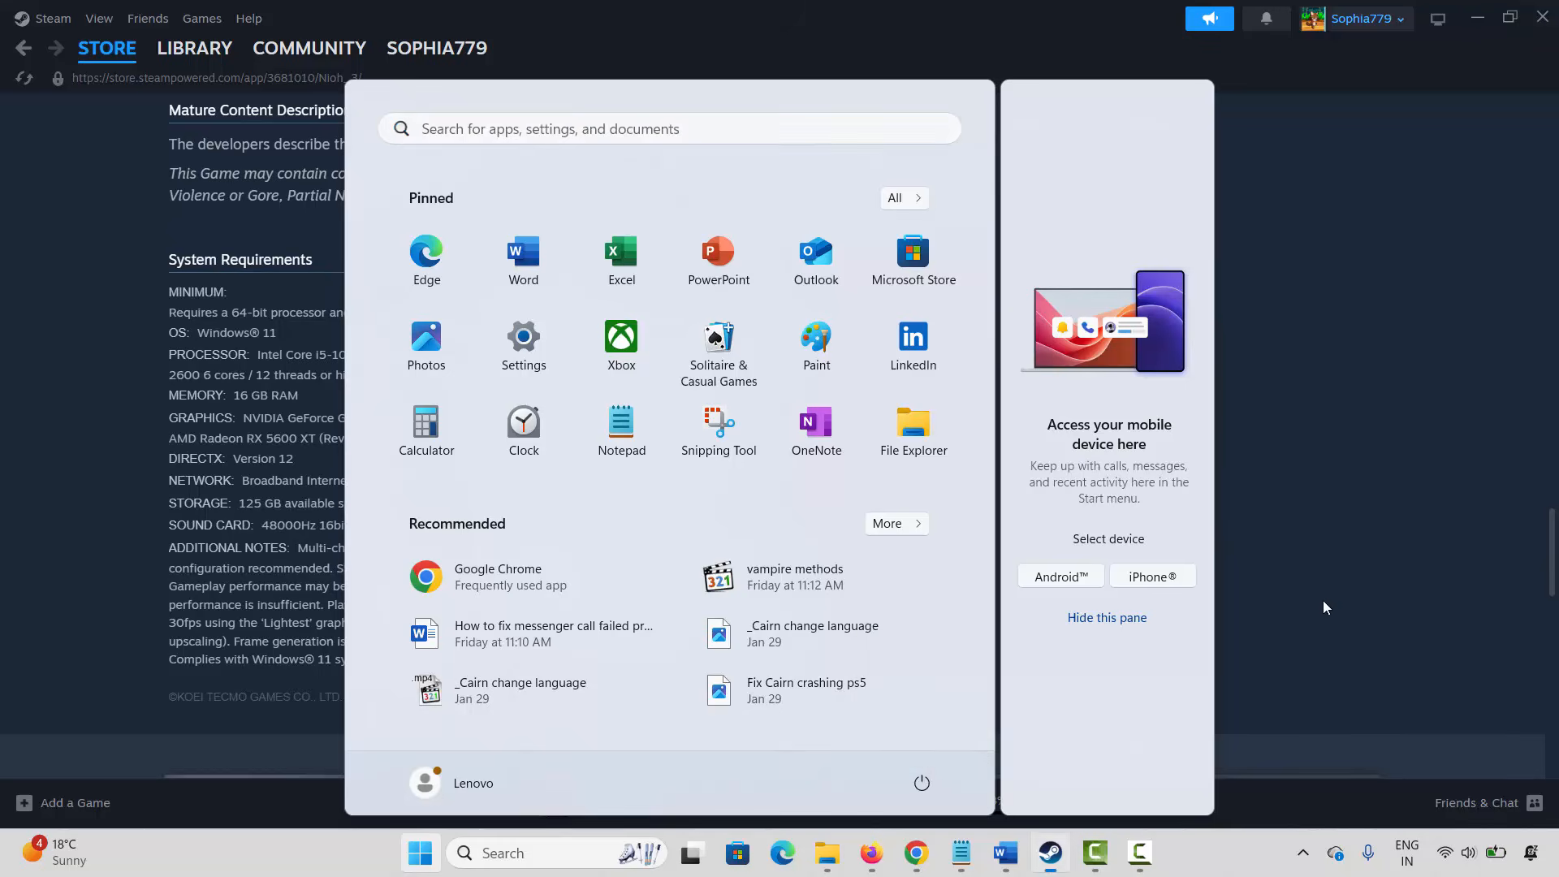
pyautogui.click(1323, 607)
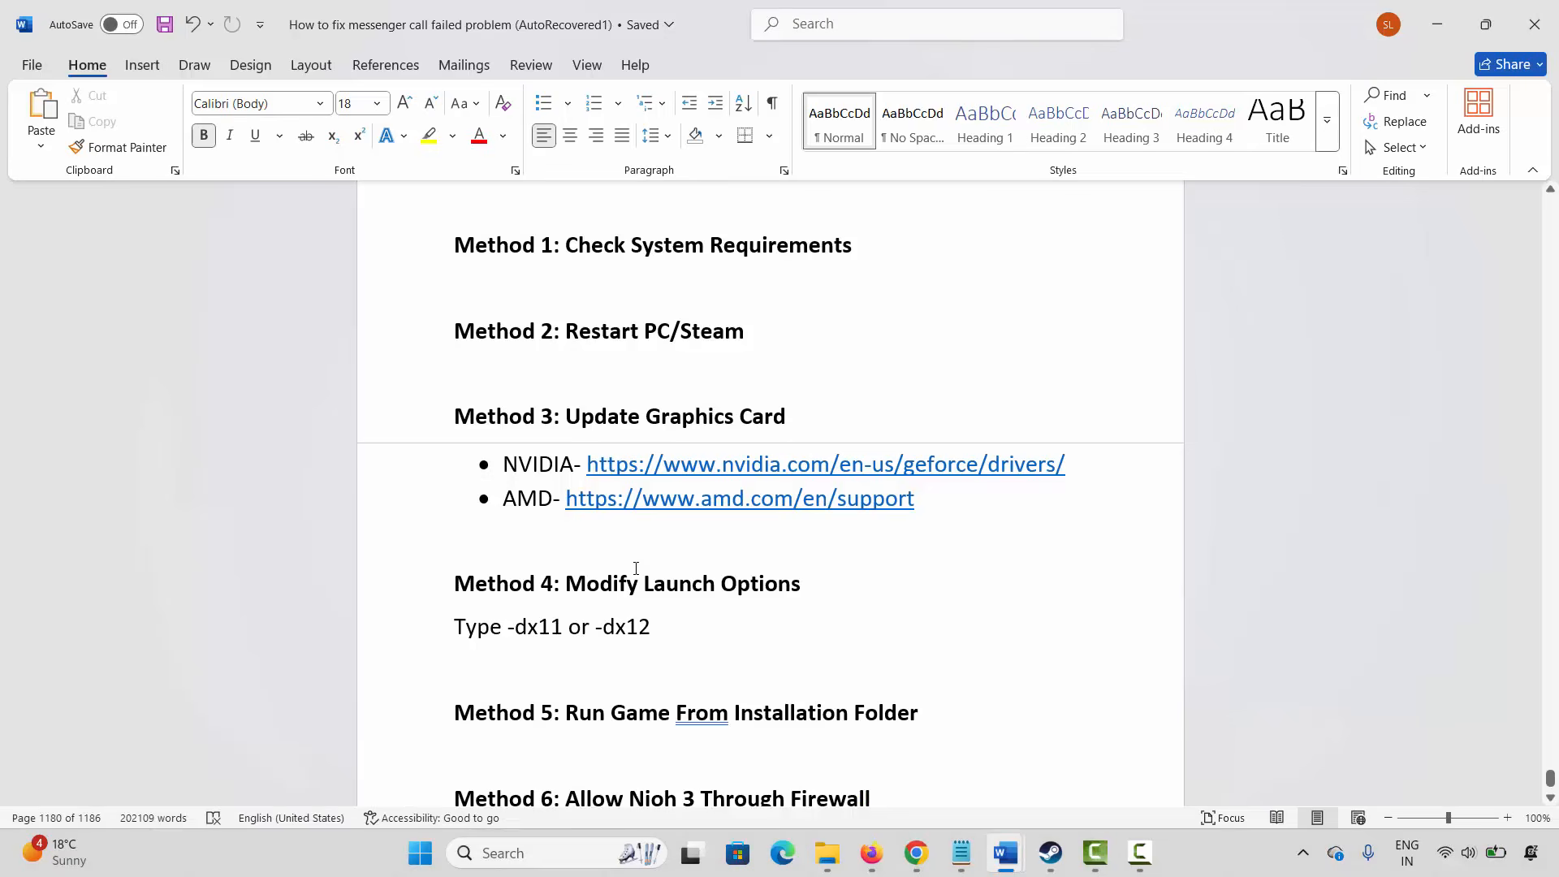
# Highlight part of the Update Graphics Card heading in the Word notes and open Device Manager.
pyautogui.scroll(-2, 638, 568)
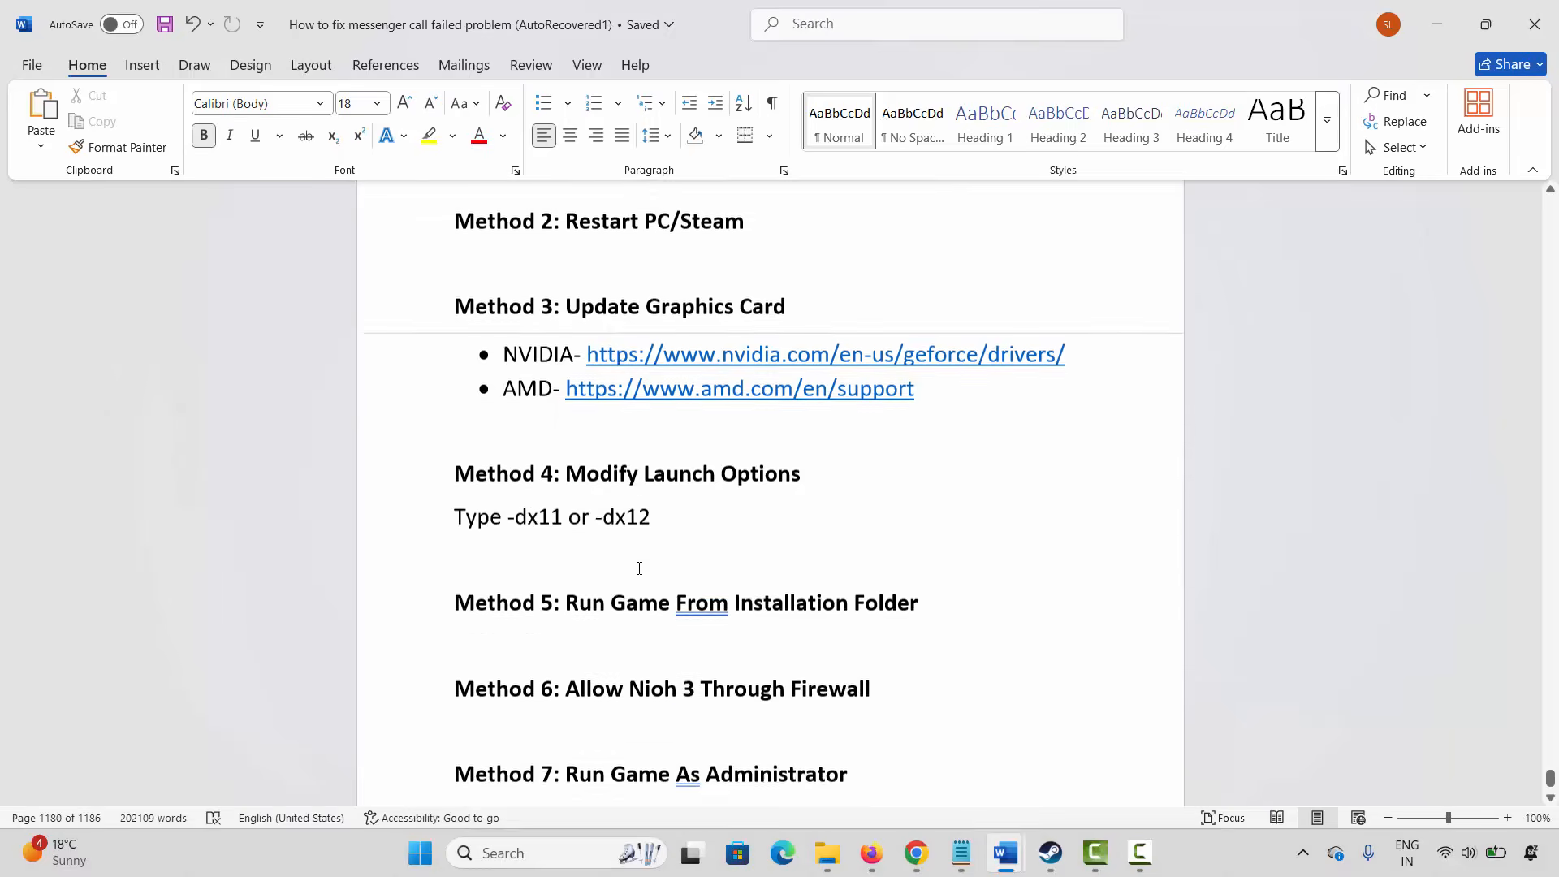
pyautogui.moveTo(484, 281); pyautogui.dragTo(646, 272)
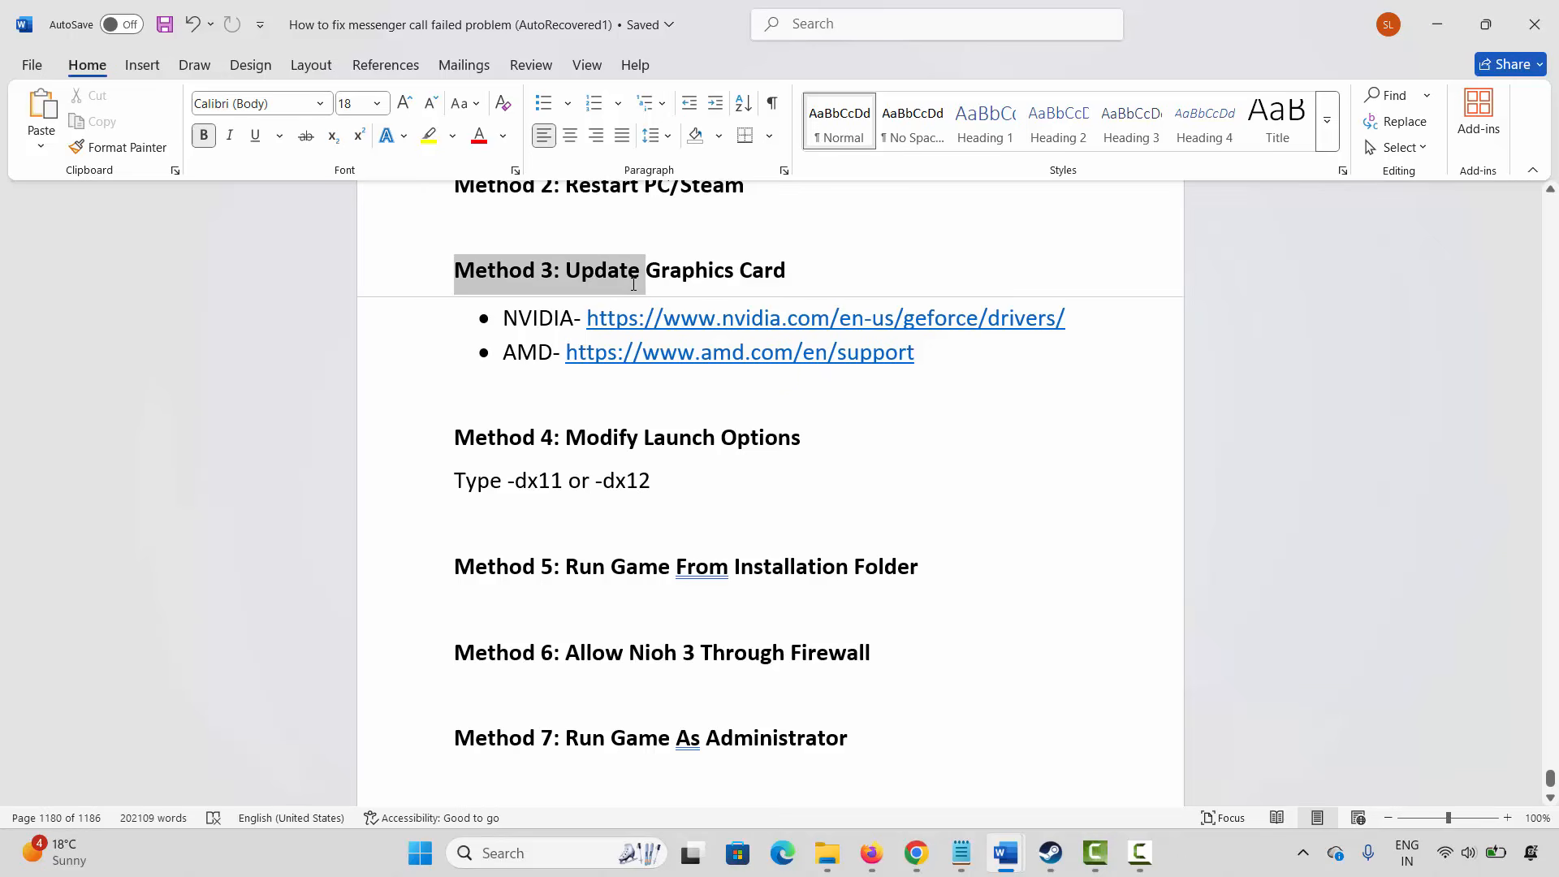
pyautogui.click(524, 440)
pyautogui.click(510, 852)
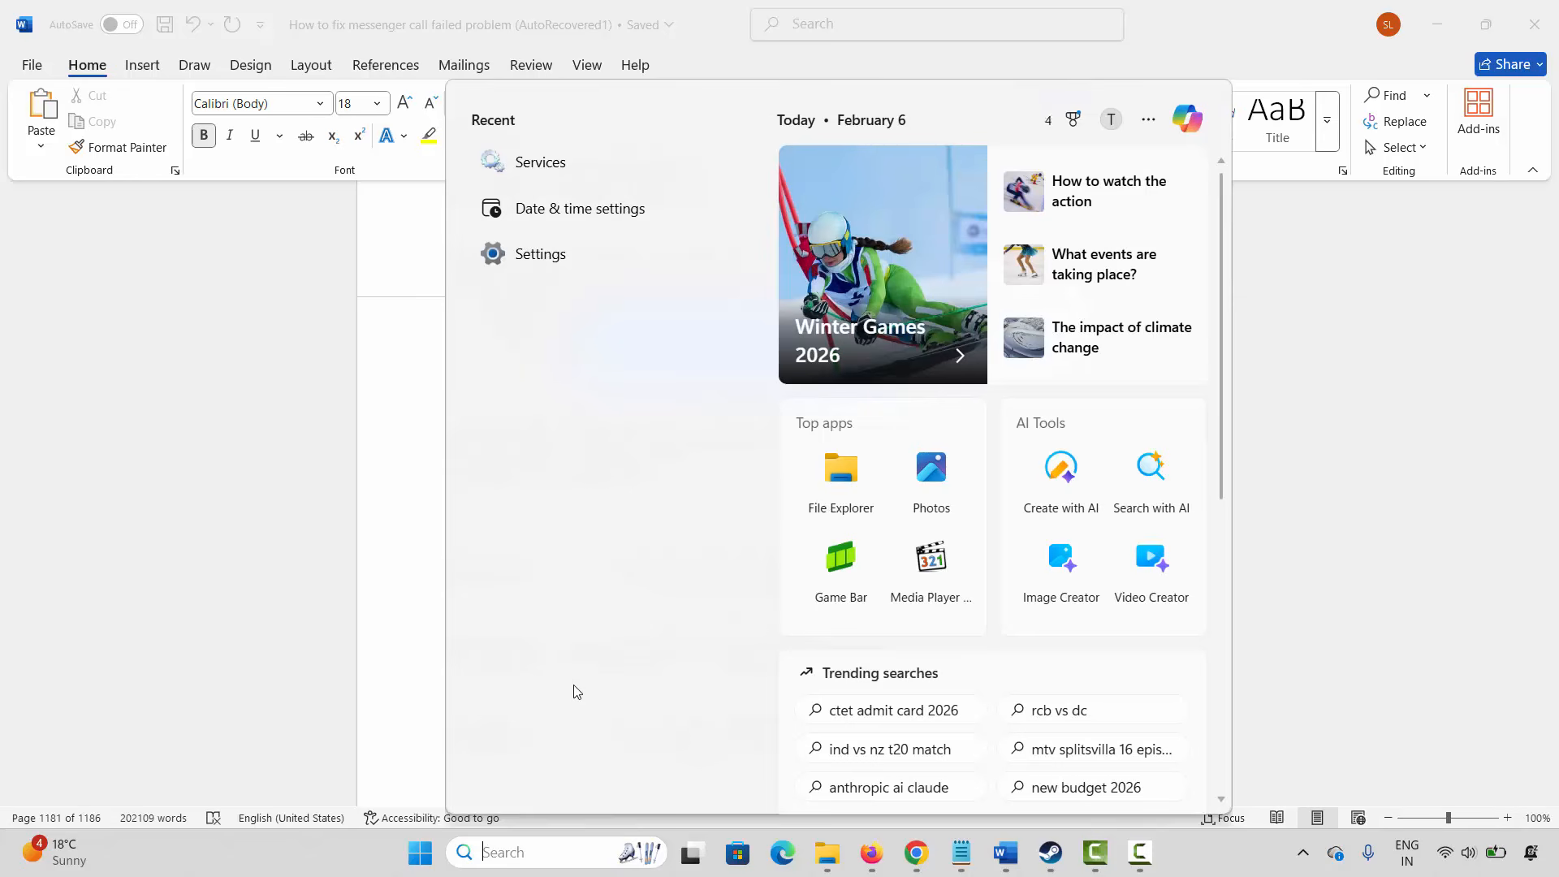
pyautogui.write('device')
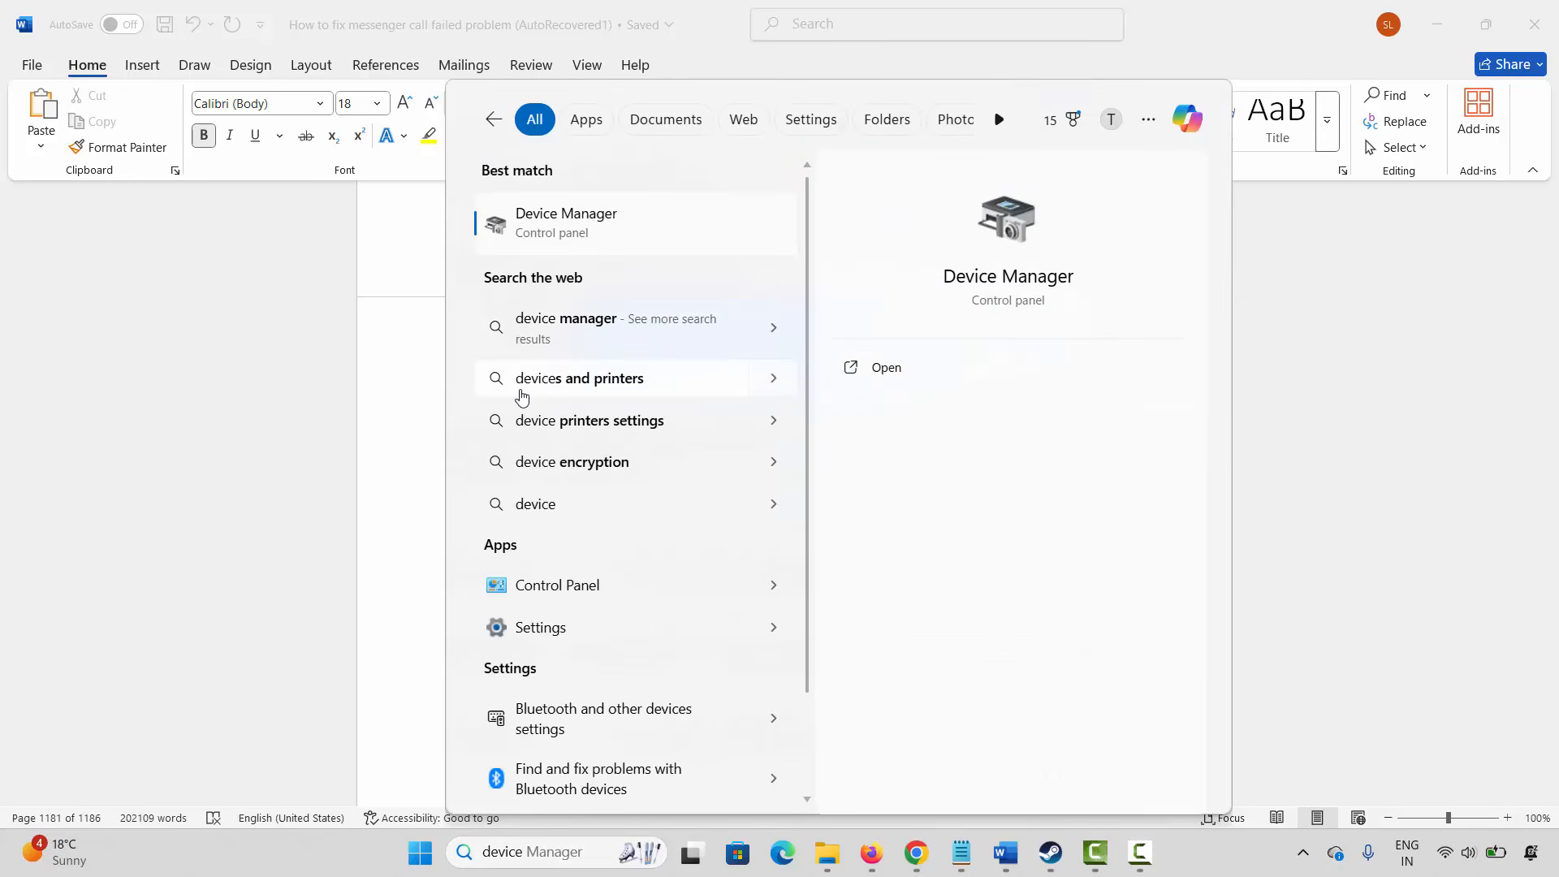
pyautogui.press('Return')
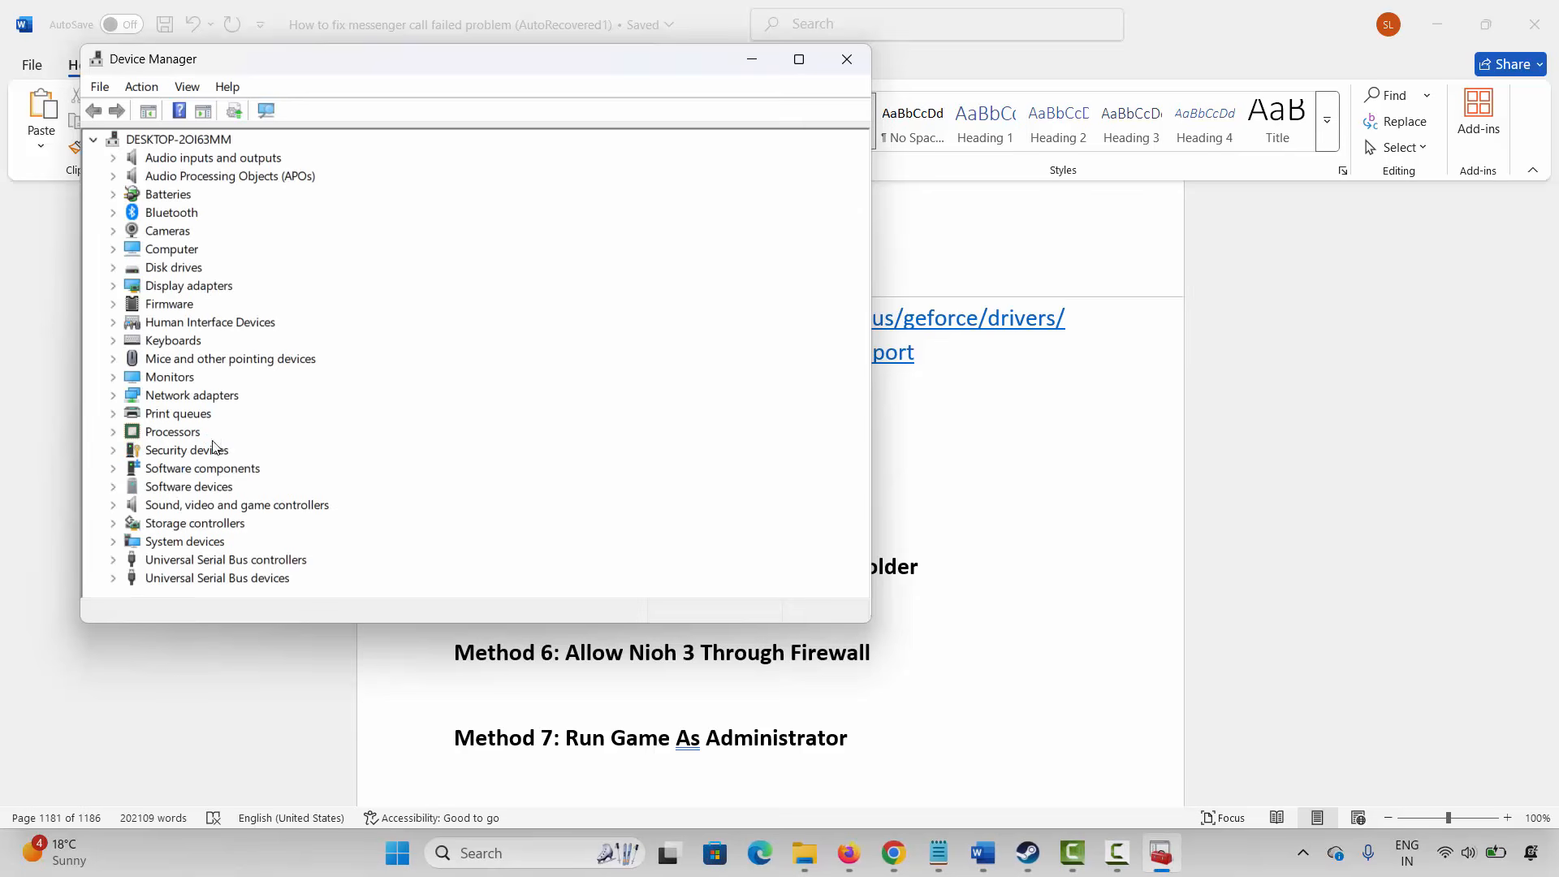
# Search automatically for an updated driver for the Intel(R) UHD Graphics display adapter, and close Device Manager.
pyautogui.click(114, 286)
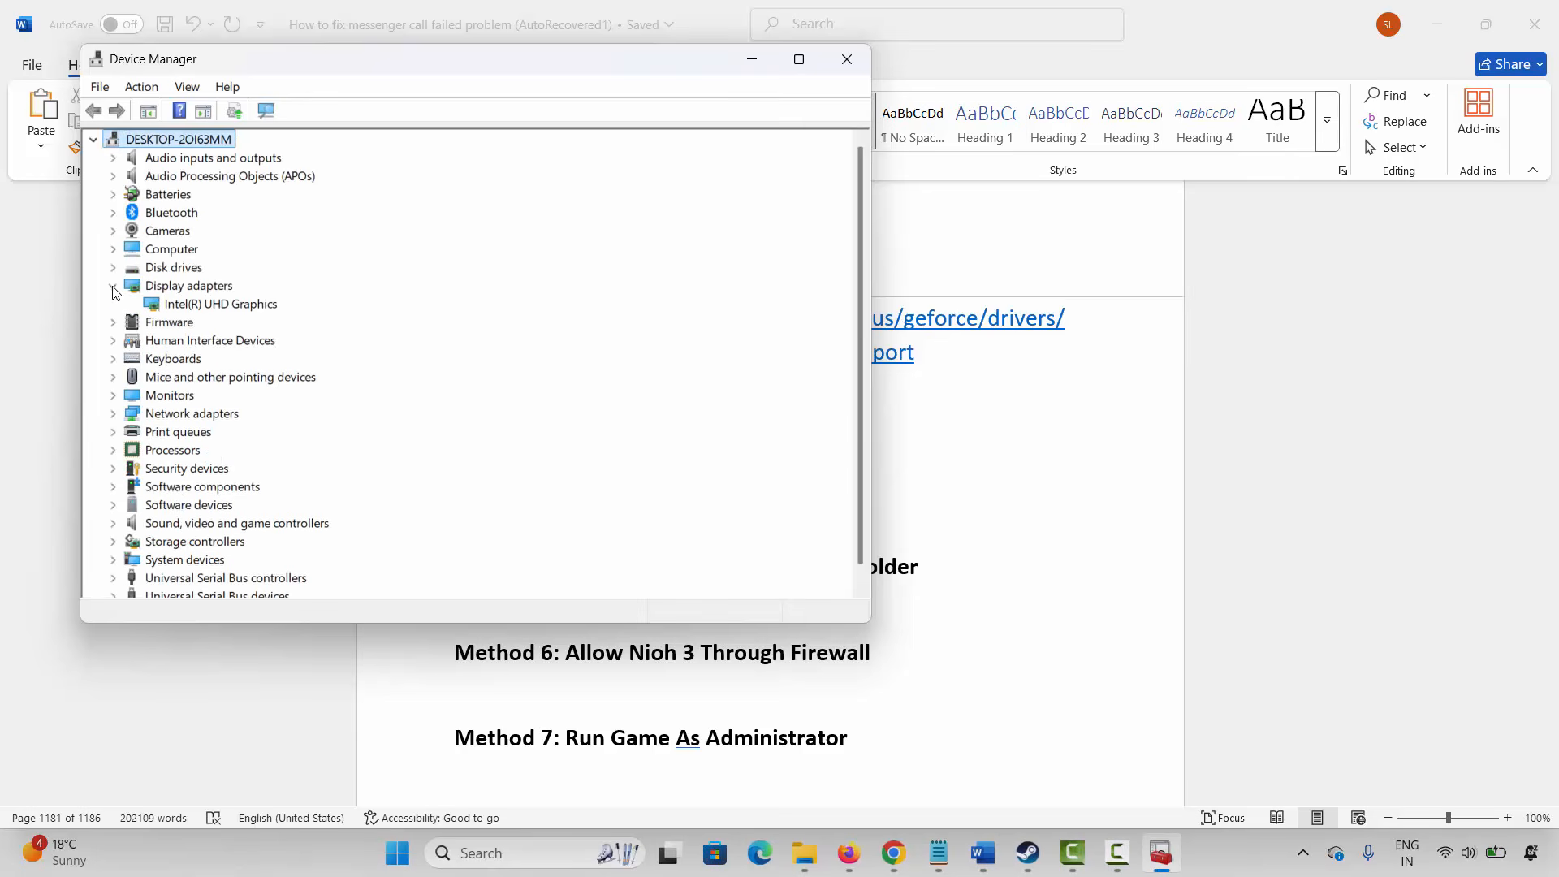
pyautogui.click(217, 307)
pyautogui.rightClick(217, 308)
pyautogui.click(301, 322)
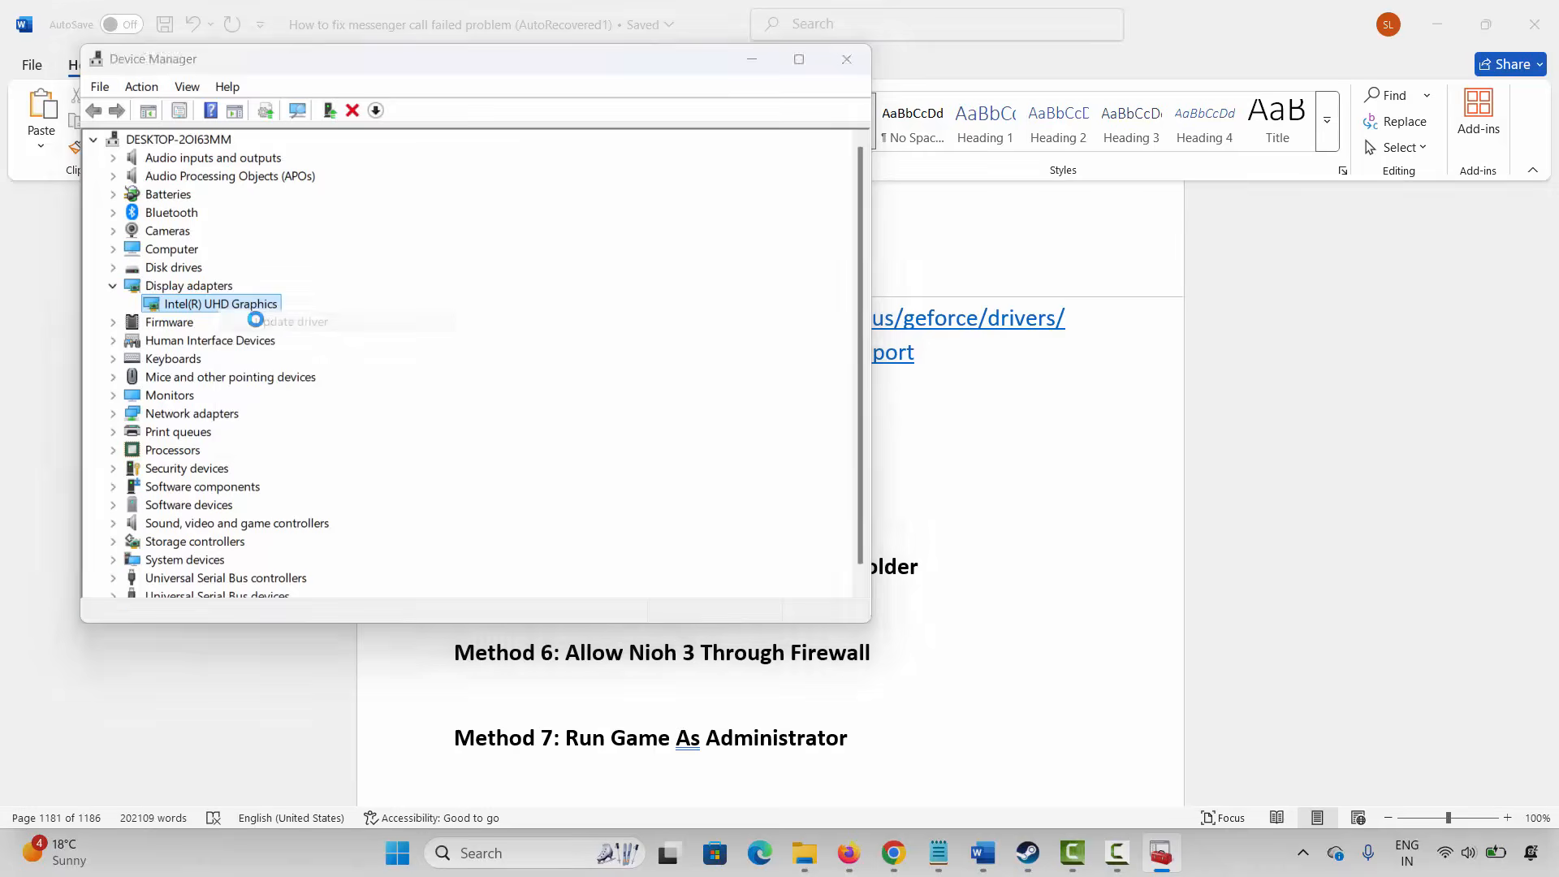
pyautogui.click(412, 302)
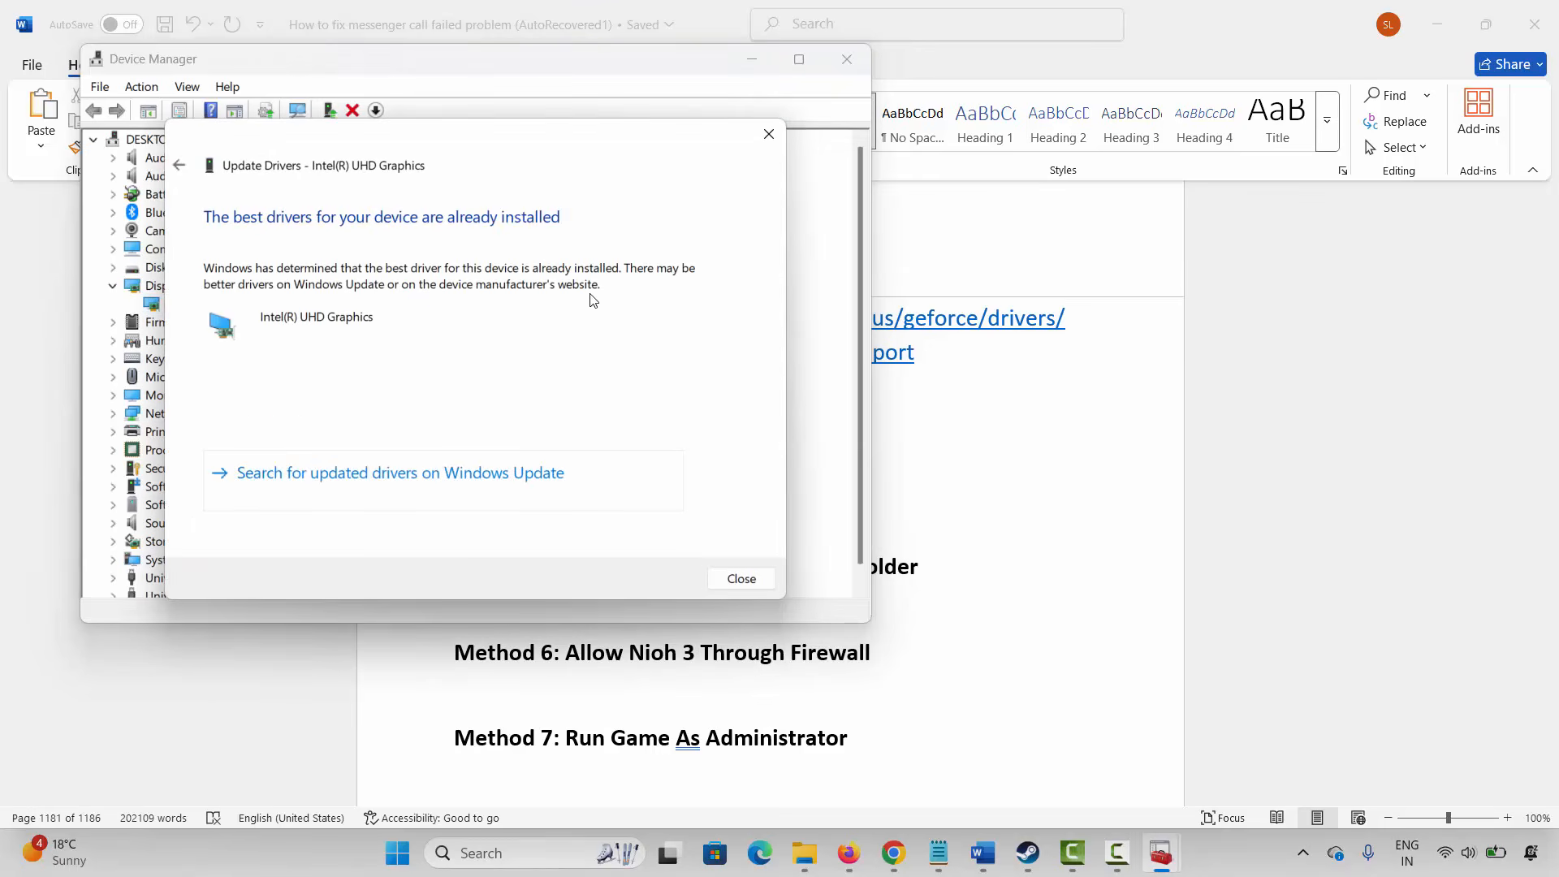
pyautogui.click(768, 134)
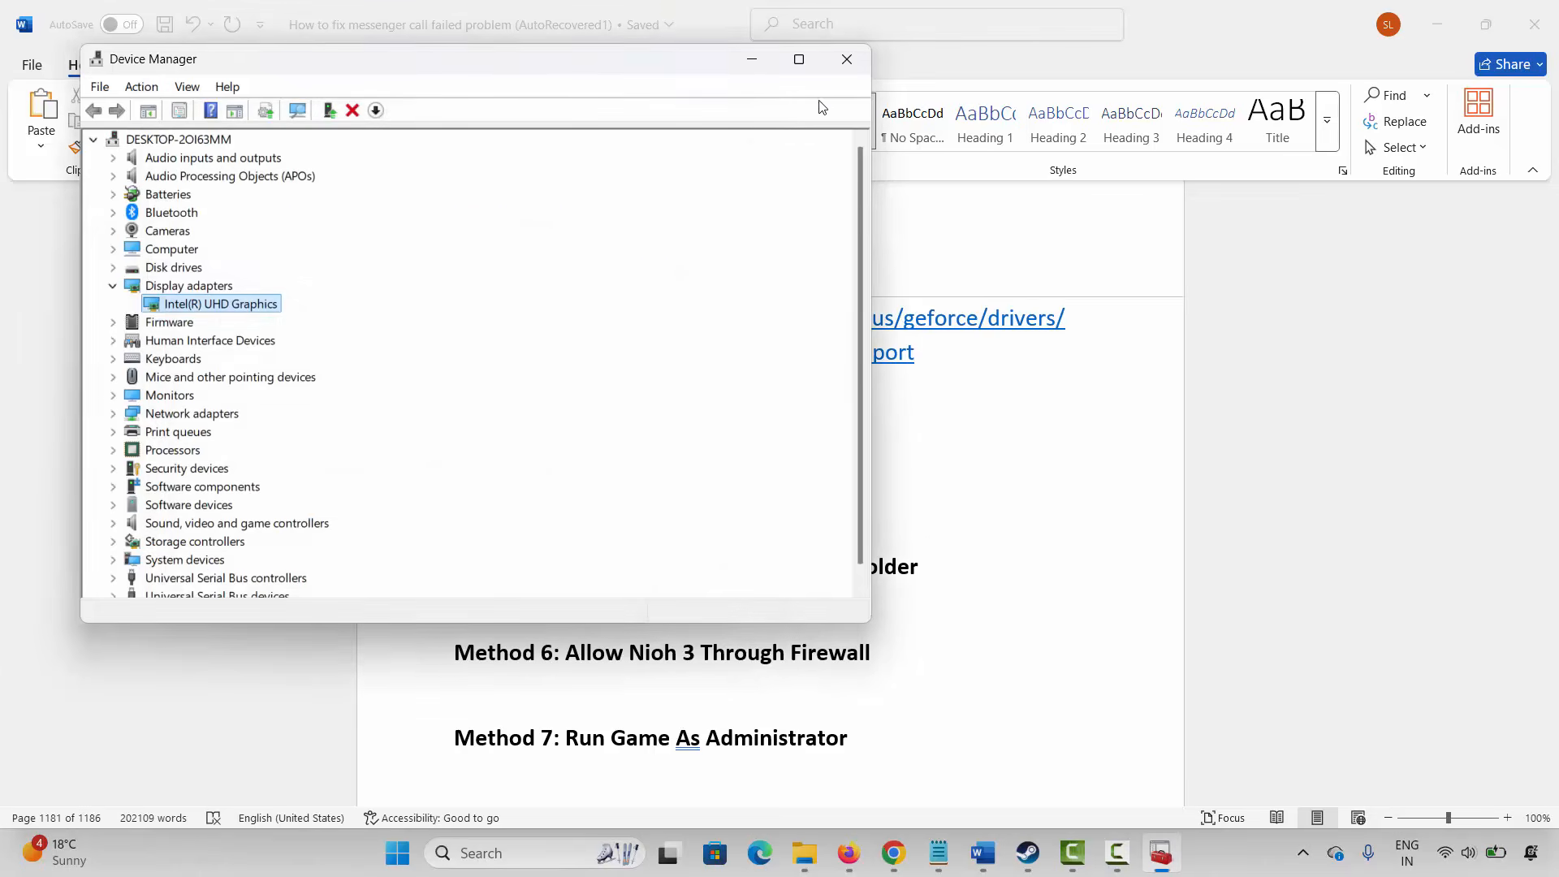
pyautogui.click(846, 58)
# Review the NVIDIA and AMD driver links and the Modify Launch Options method in the notes.
pyautogui.scroll(2, 526, 370)
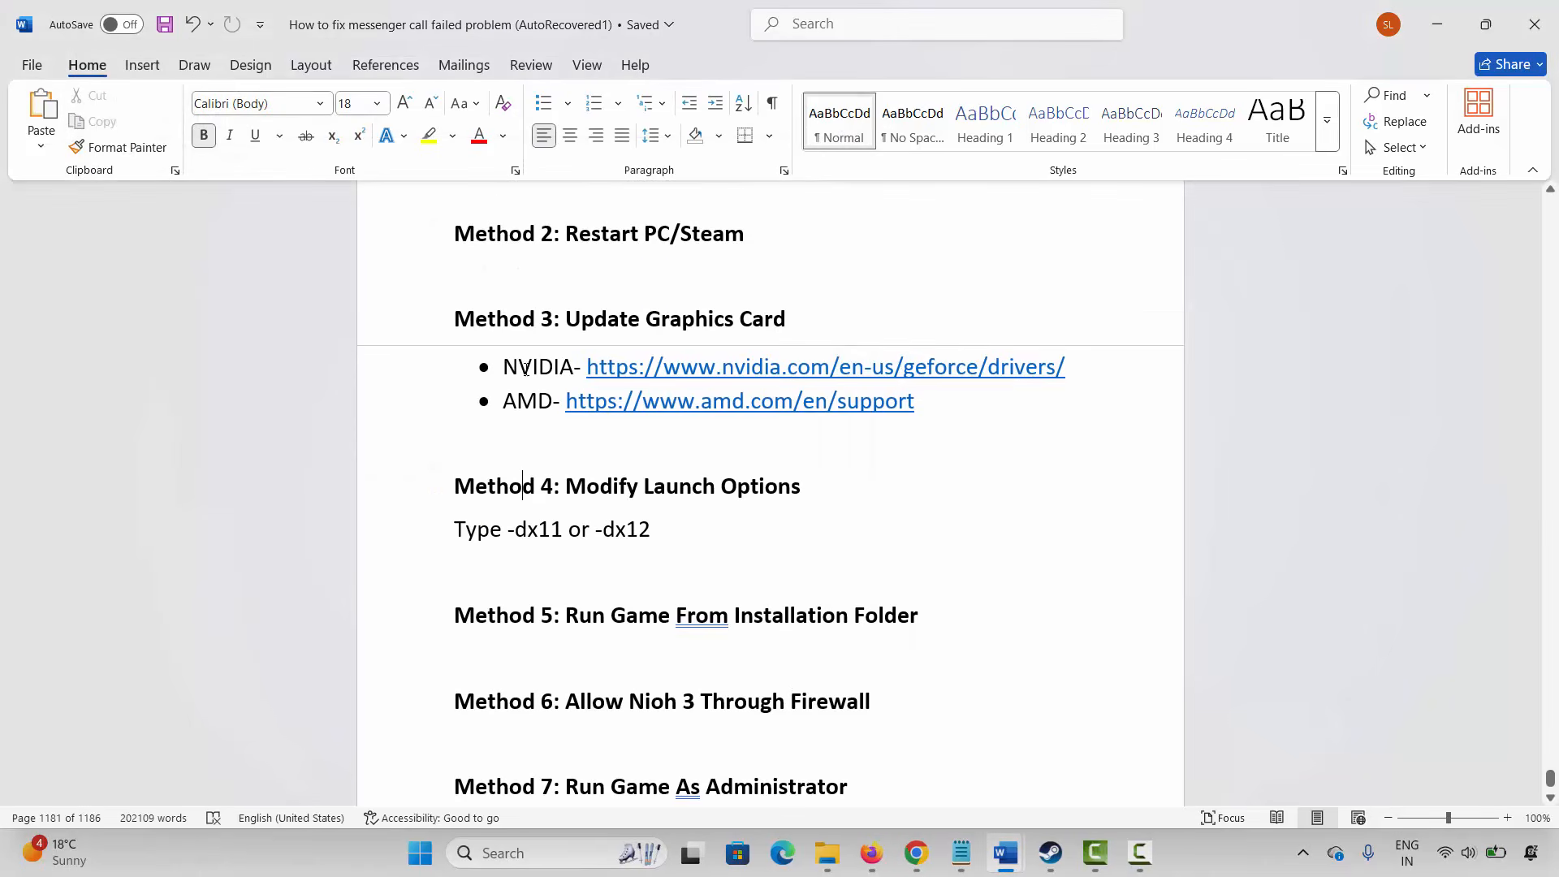
pyautogui.moveTo(526, 369); pyautogui.dragTo(538, 402)
pyautogui.click(764, 485)
pyautogui.click(386, 490)
pyautogui.click(581, 530)
# Switch to Steam and open the properties of Nioh 3 Demo from the game library.
pyautogui.click(1051, 852)
pyautogui.moveTo(195, 48)
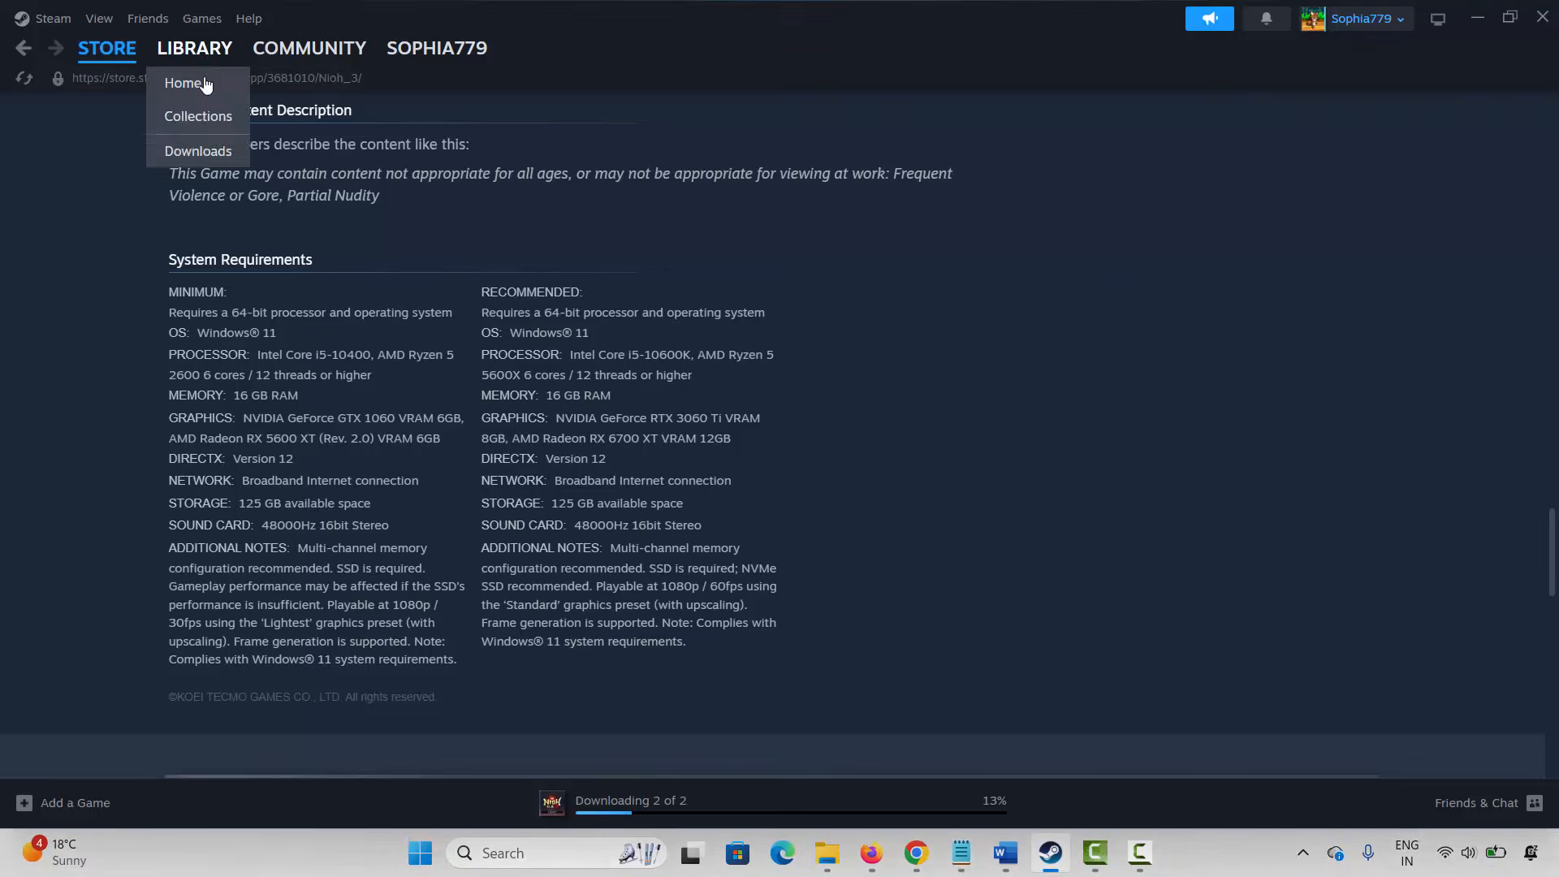
pyautogui.click(207, 78)
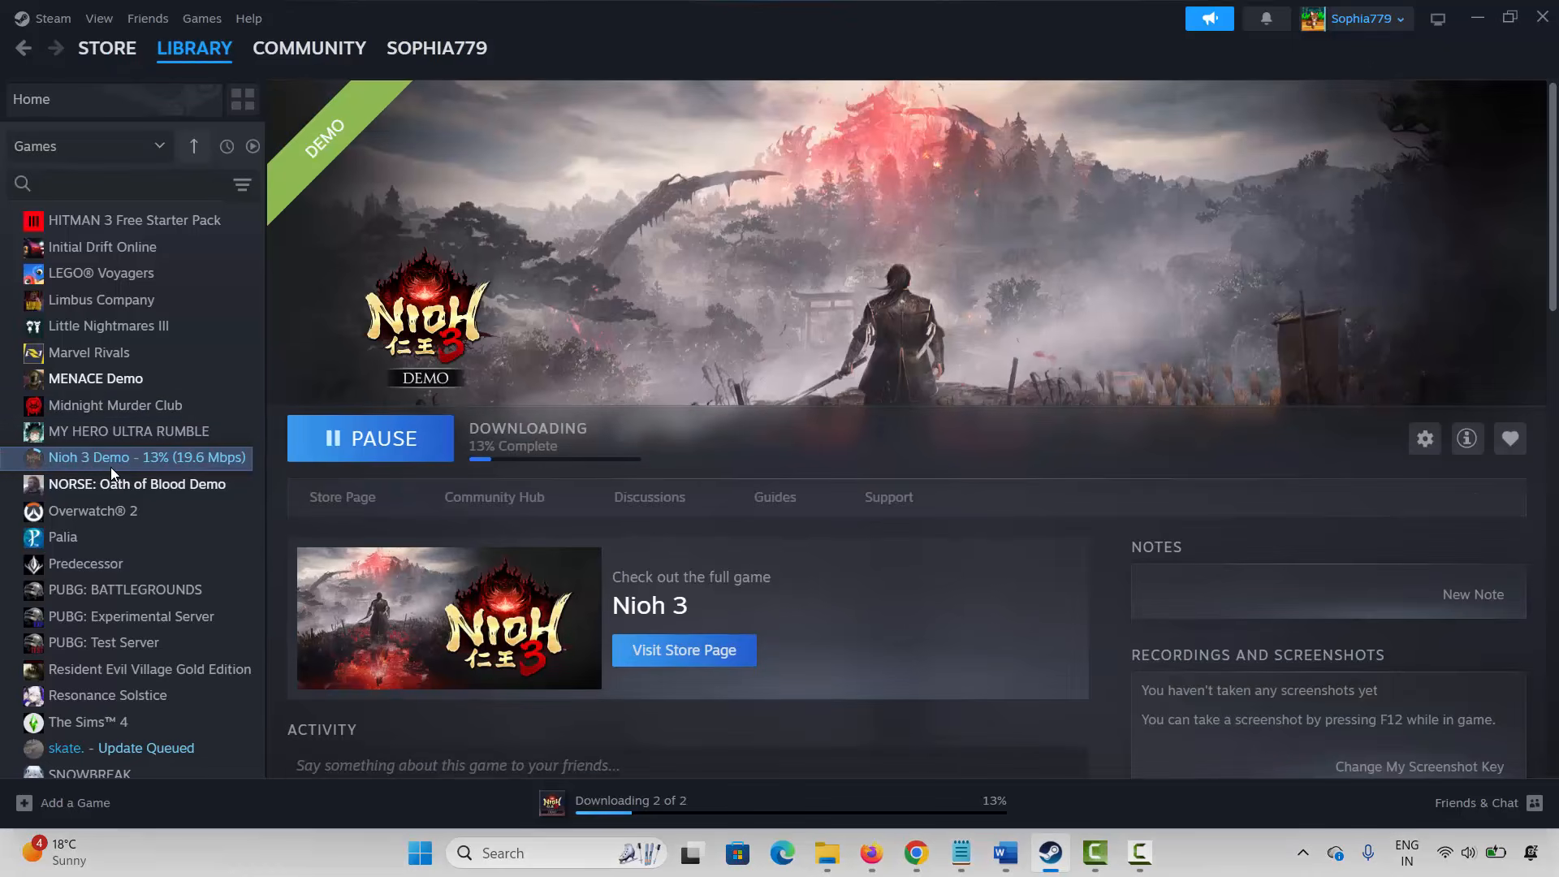
pyautogui.rightClick(110, 470)
pyautogui.click(185, 623)
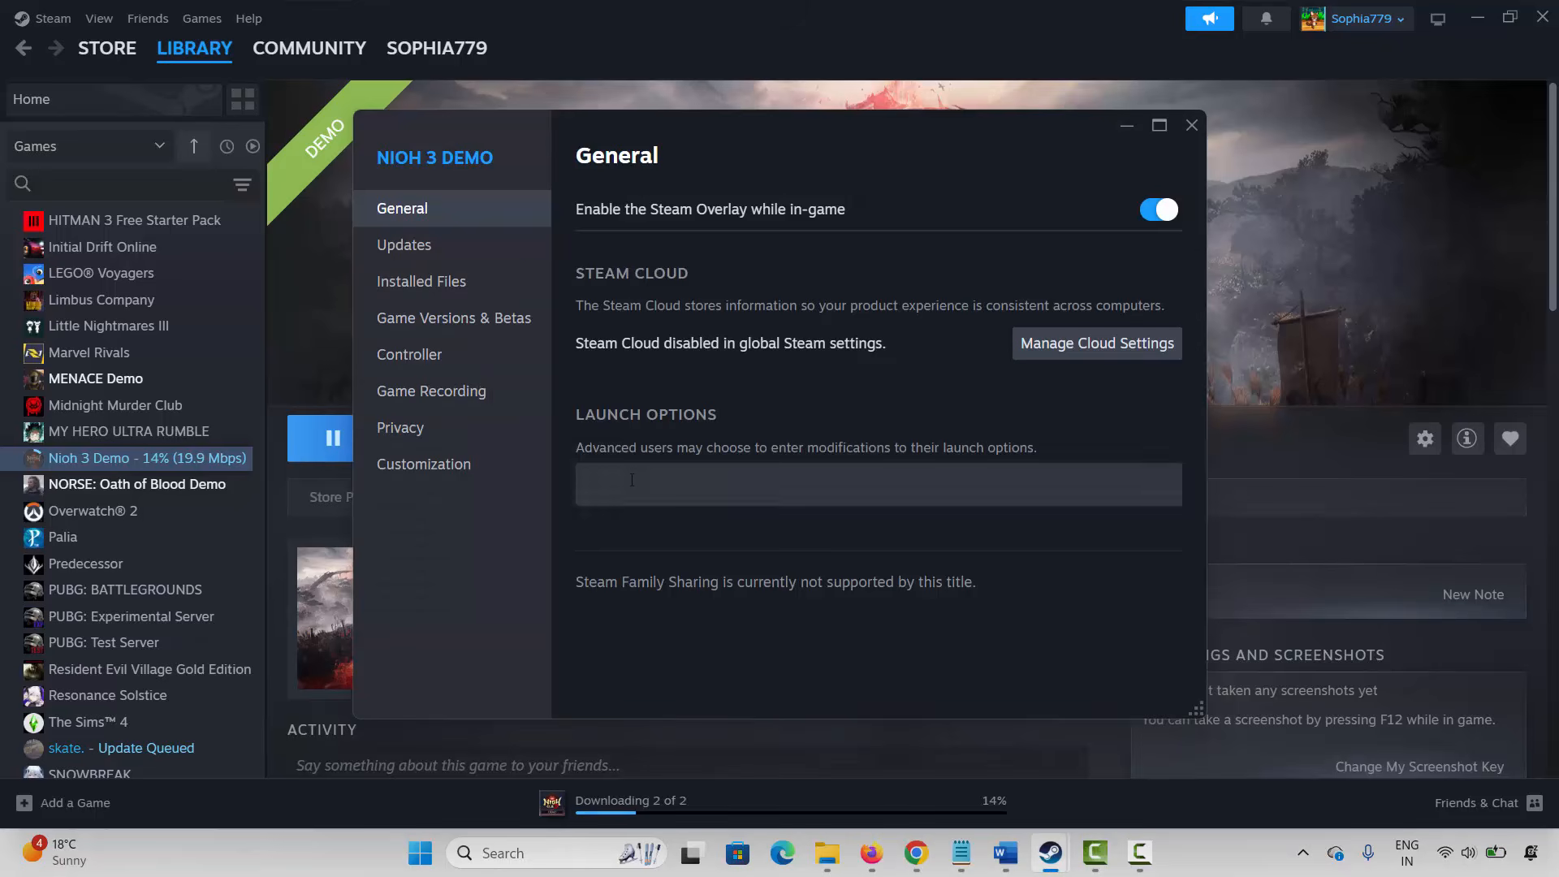
# Enter a launch option beginning with -dx for Nioh 3 Demo, edit its ending, and close the game's properties.
pyautogui.click(631, 479)
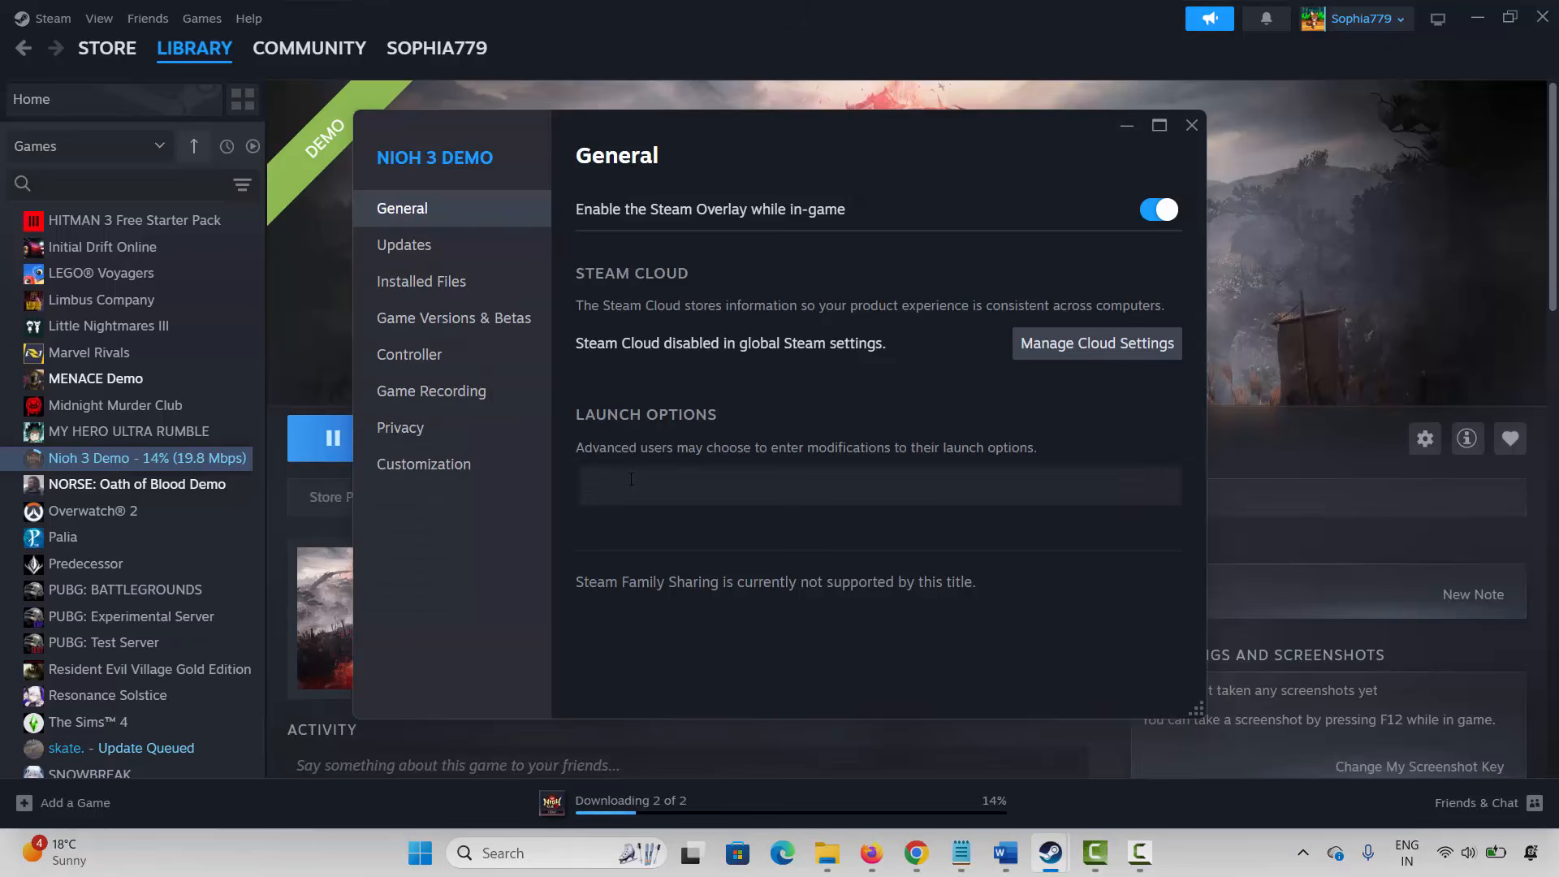
pyautogui.write('-dx')
pyautogui.press('BackSpace')
pyautogui.press('BackSpace')
pyautogui.click(1191, 124)
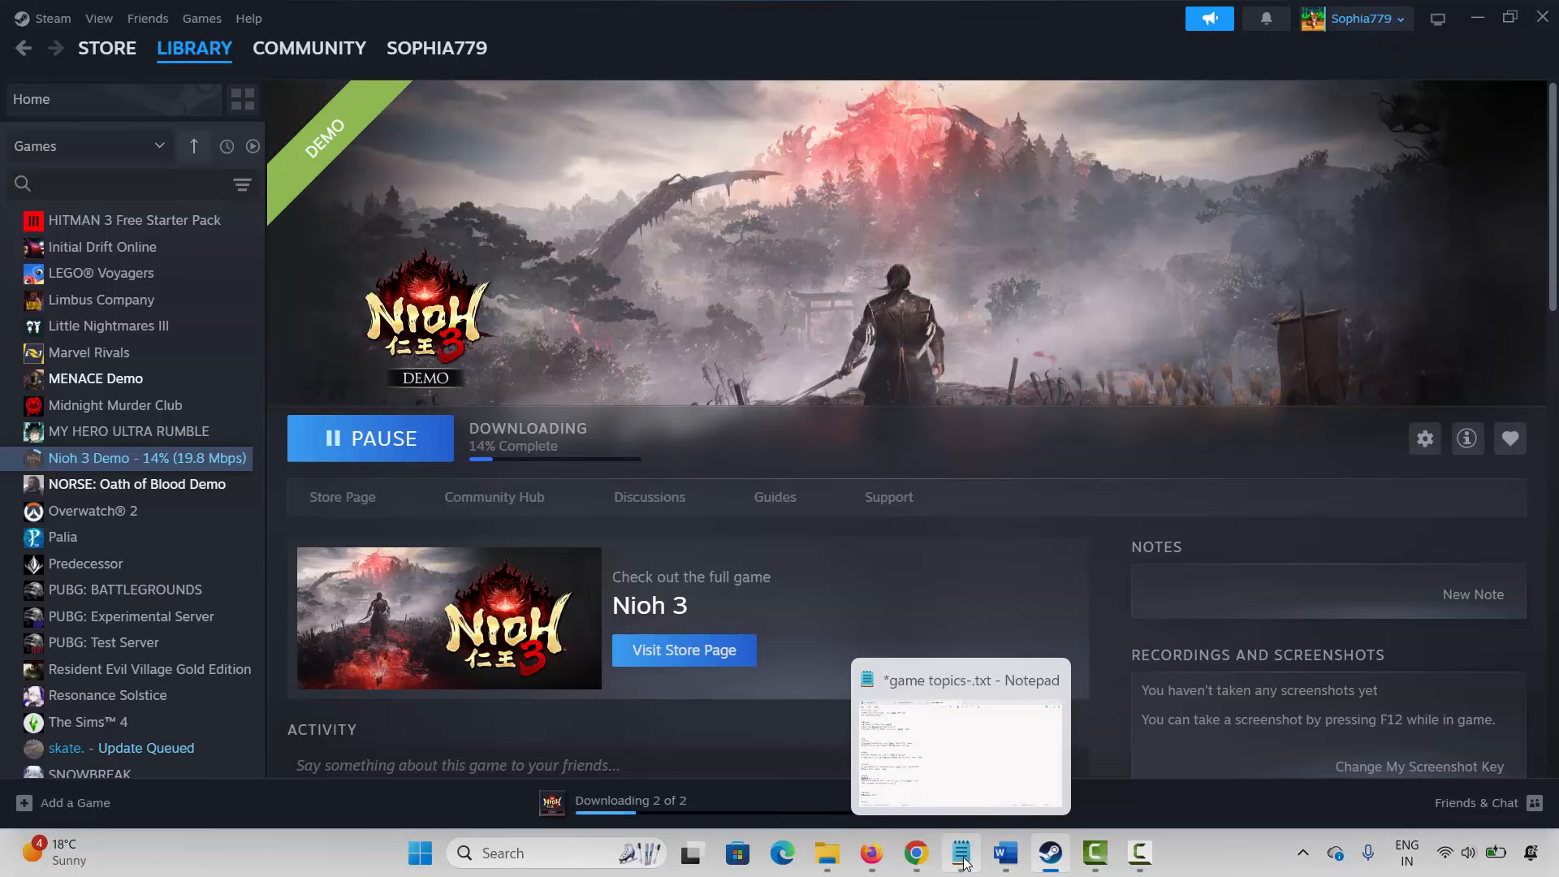
# Switch to the Word notes and review the Run Game From Installation Folder method.
pyautogui.click(1006, 853)
pyautogui.click(401, 615)
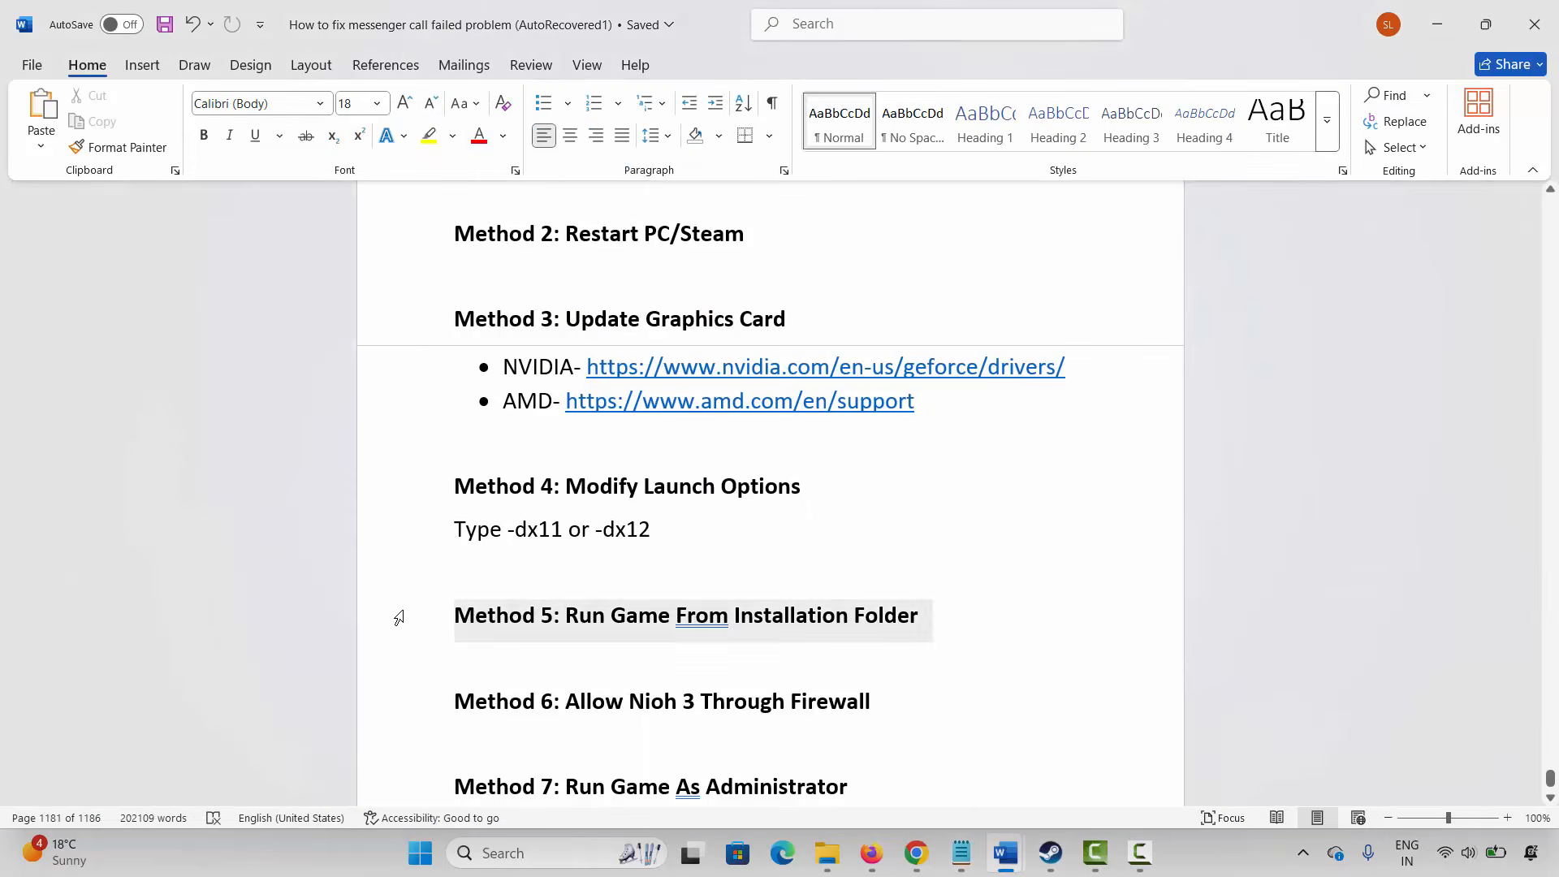
pyautogui.click(602, 644)
pyautogui.scroll(3, 602, 645)
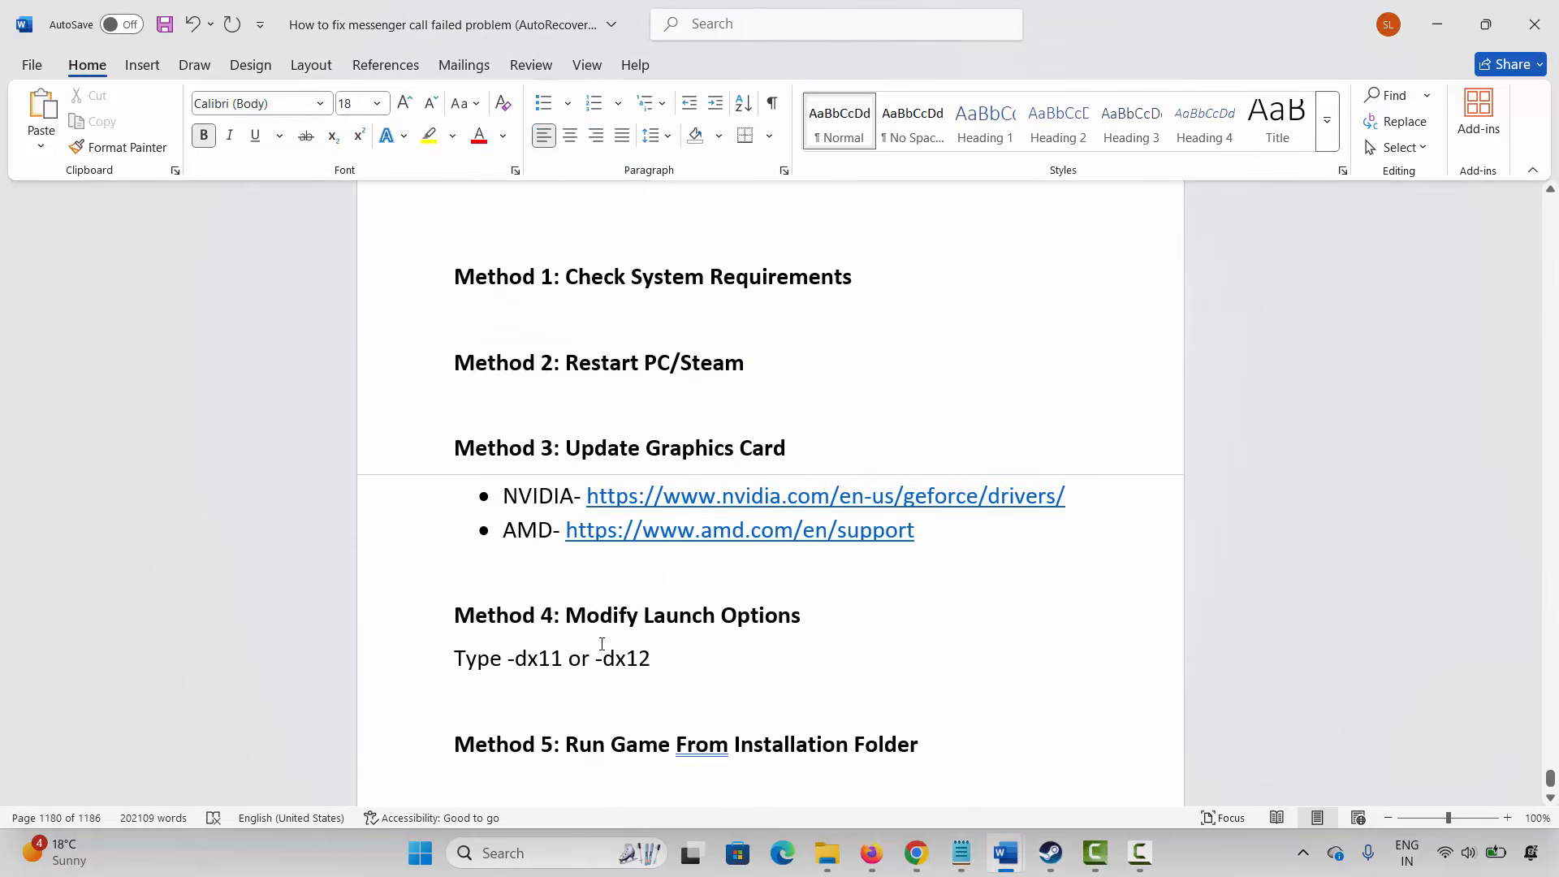
pyautogui.click(394, 747)
pyautogui.click(785, 768)
# Switch to Steam and open the local installation folder of MENACE Demo.
pyautogui.click(1051, 852)
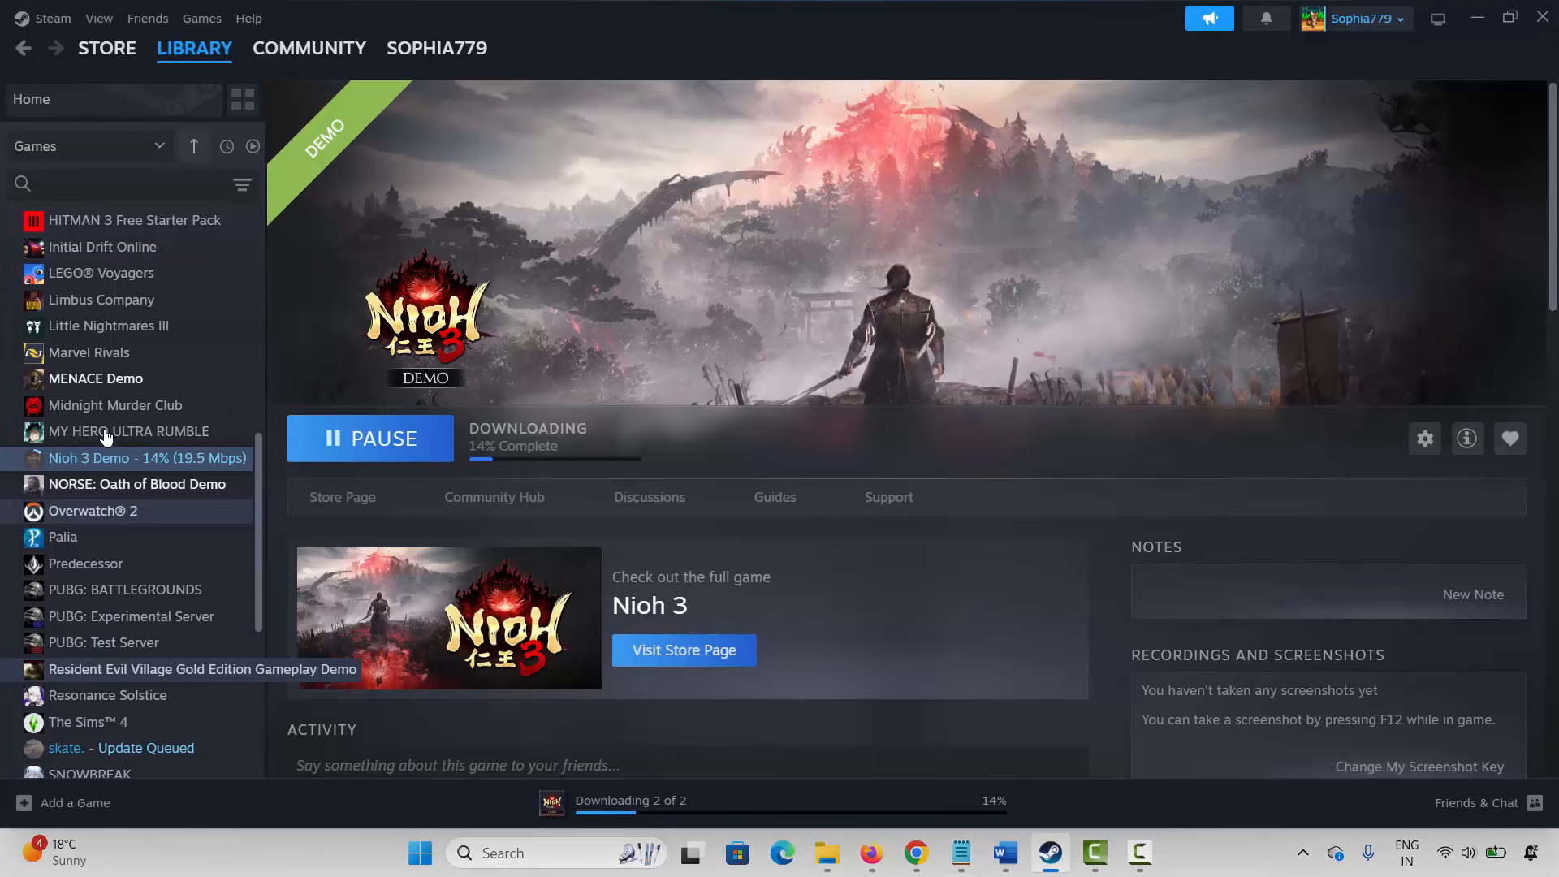
pyautogui.rightClick(119, 381)
pyautogui.moveTo(255, 507)
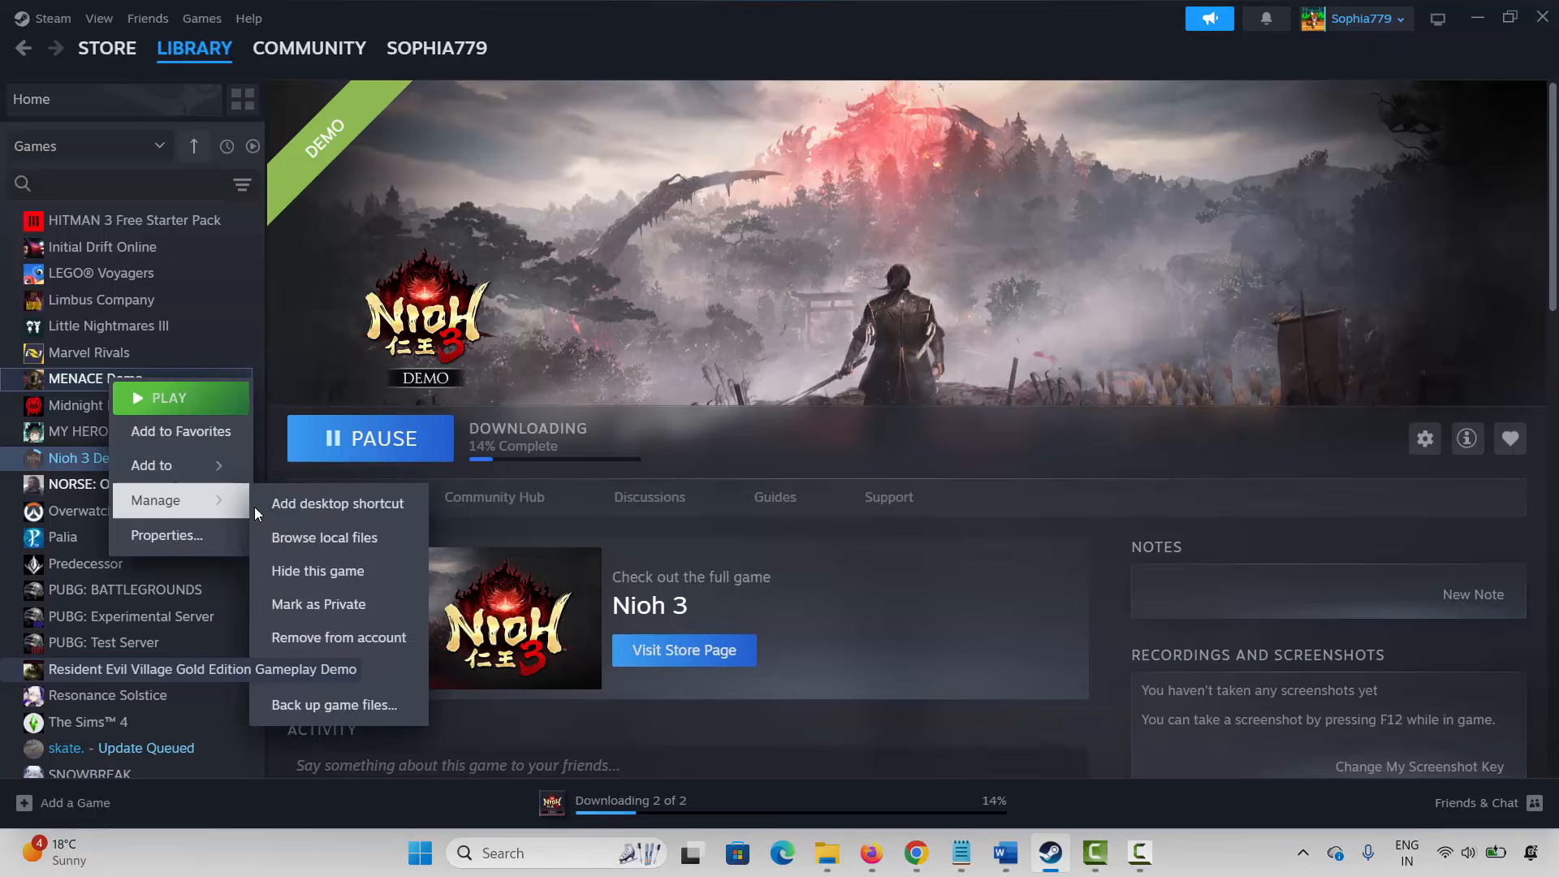
pyautogui.click(317, 533)
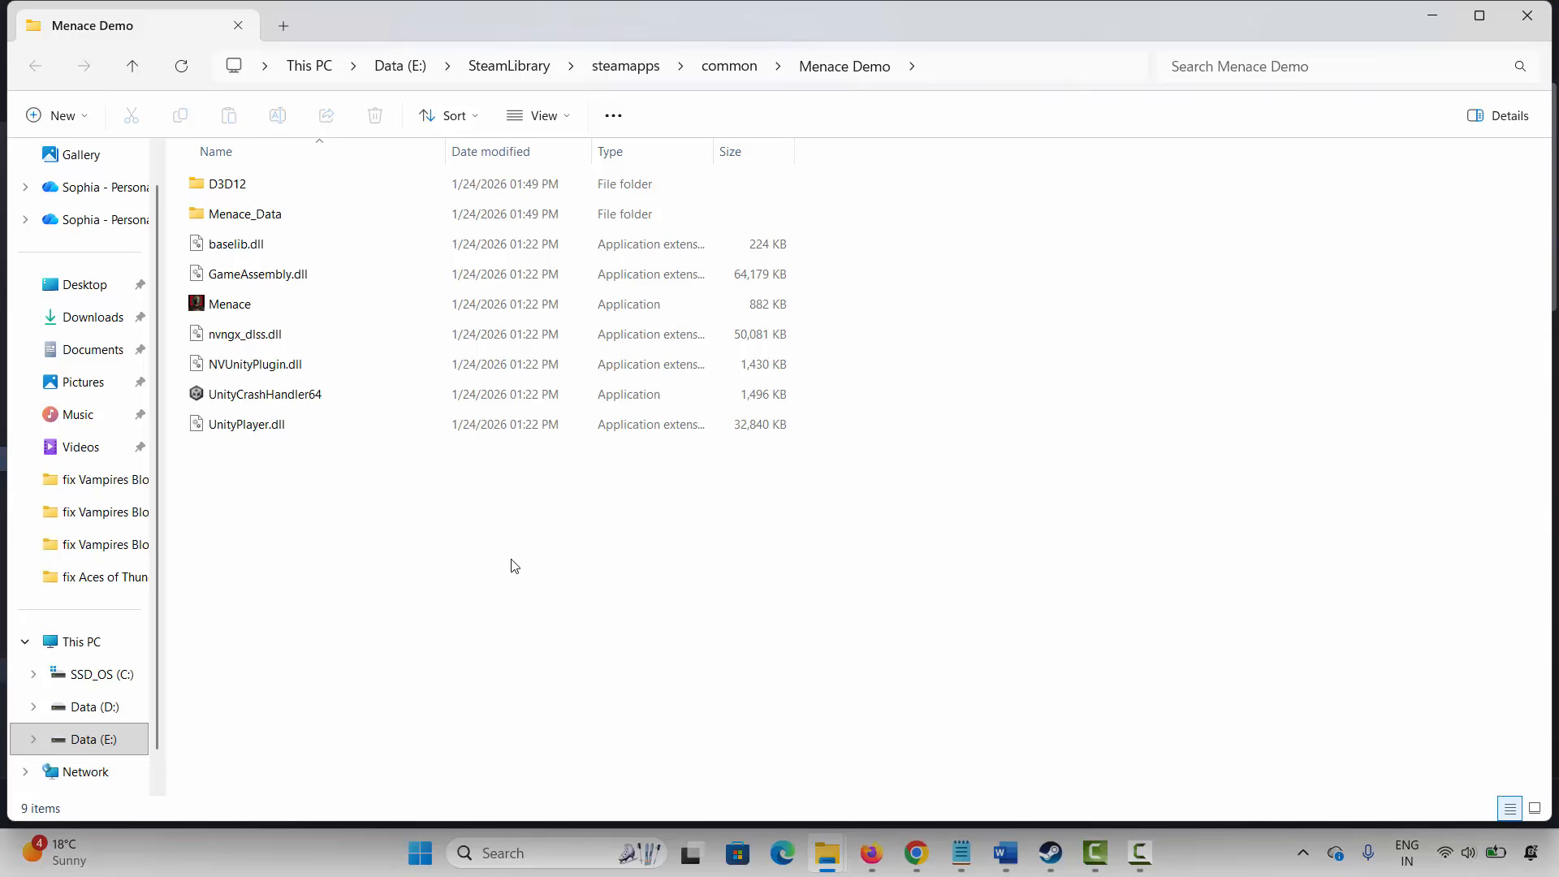
# Open the compatibility properties of the Menace application and set it to run as an administrator, applying the change.
pyautogui.click(239, 308)
pyautogui.rightClick(239, 309)
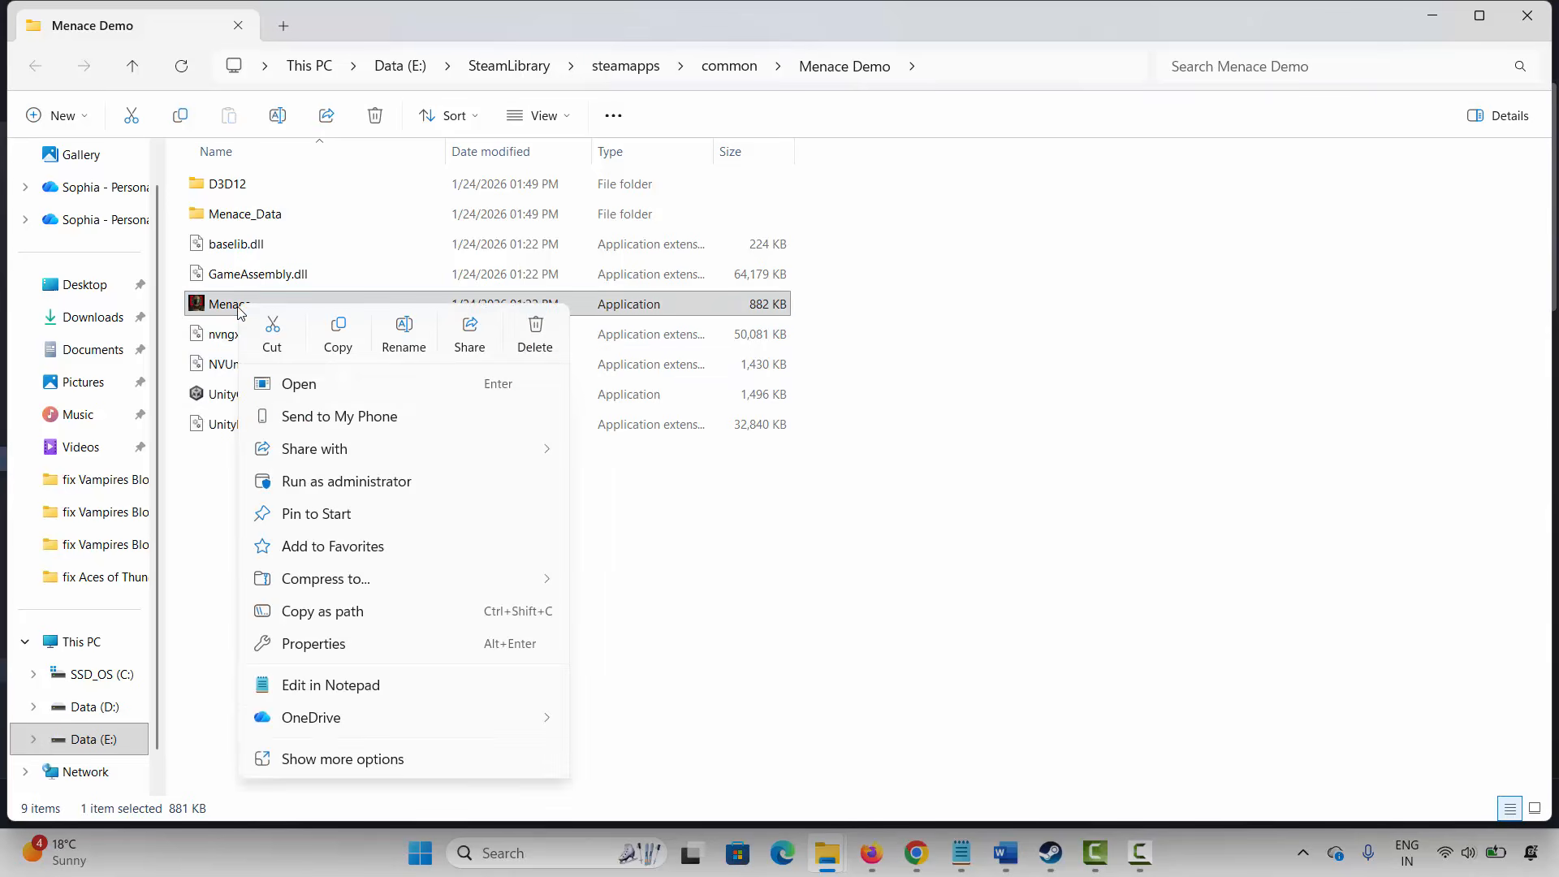
pyautogui.click(349, 643)
pyautogui.click(391, 323)
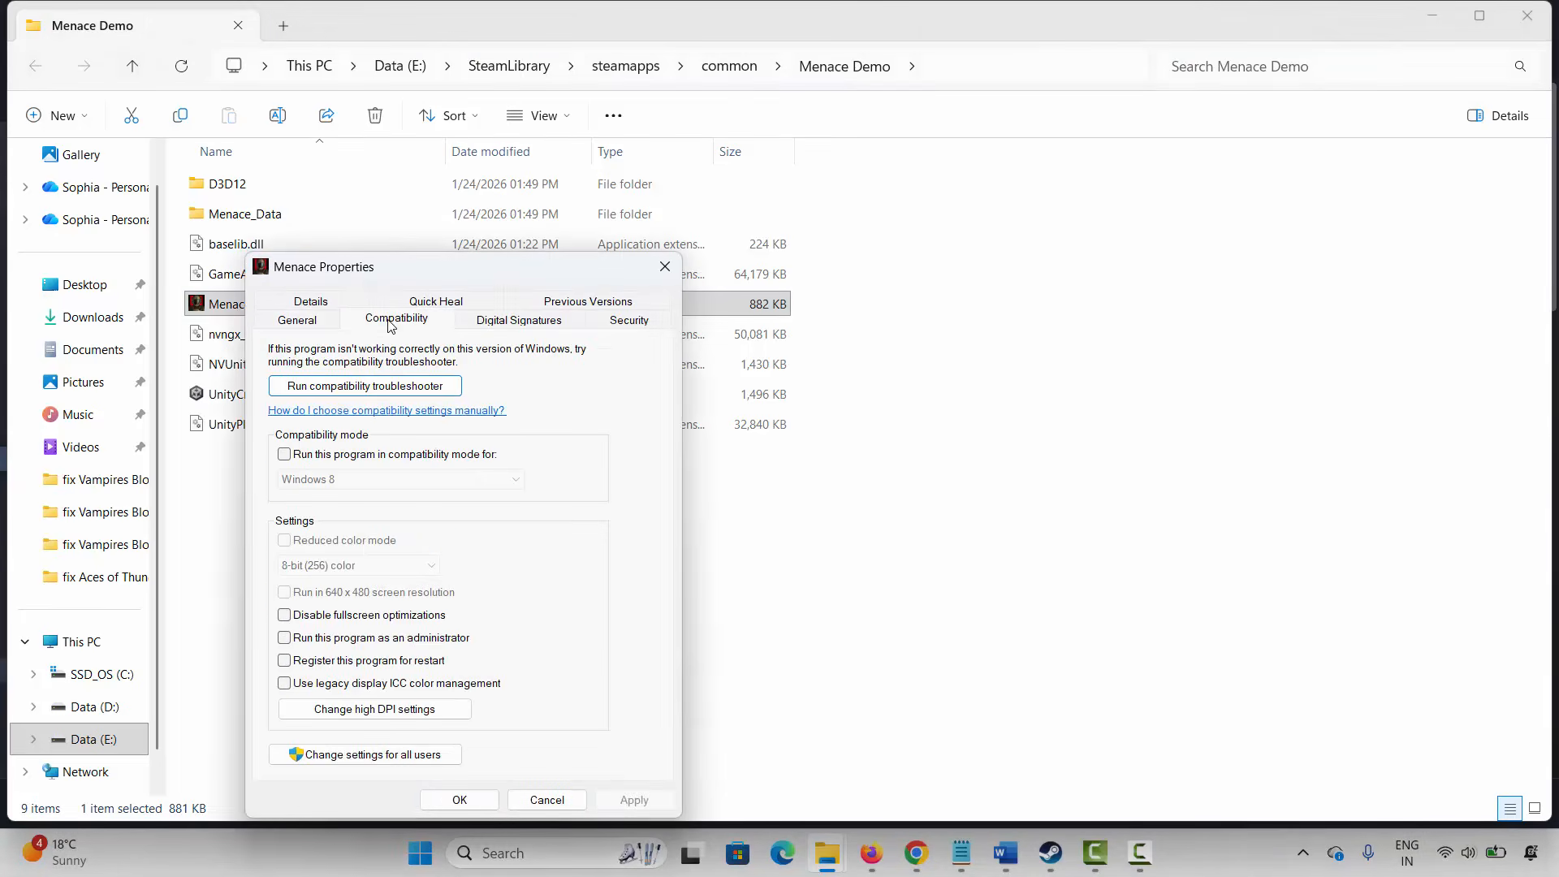
pyautogui.click(285, 639)
pyautogui.click(634, 800)
# Enable compatibility mode for Windows 8 and disable fullscreen optimizations for the Menace application, applying the changes.
pyautogui.click(284, 455)
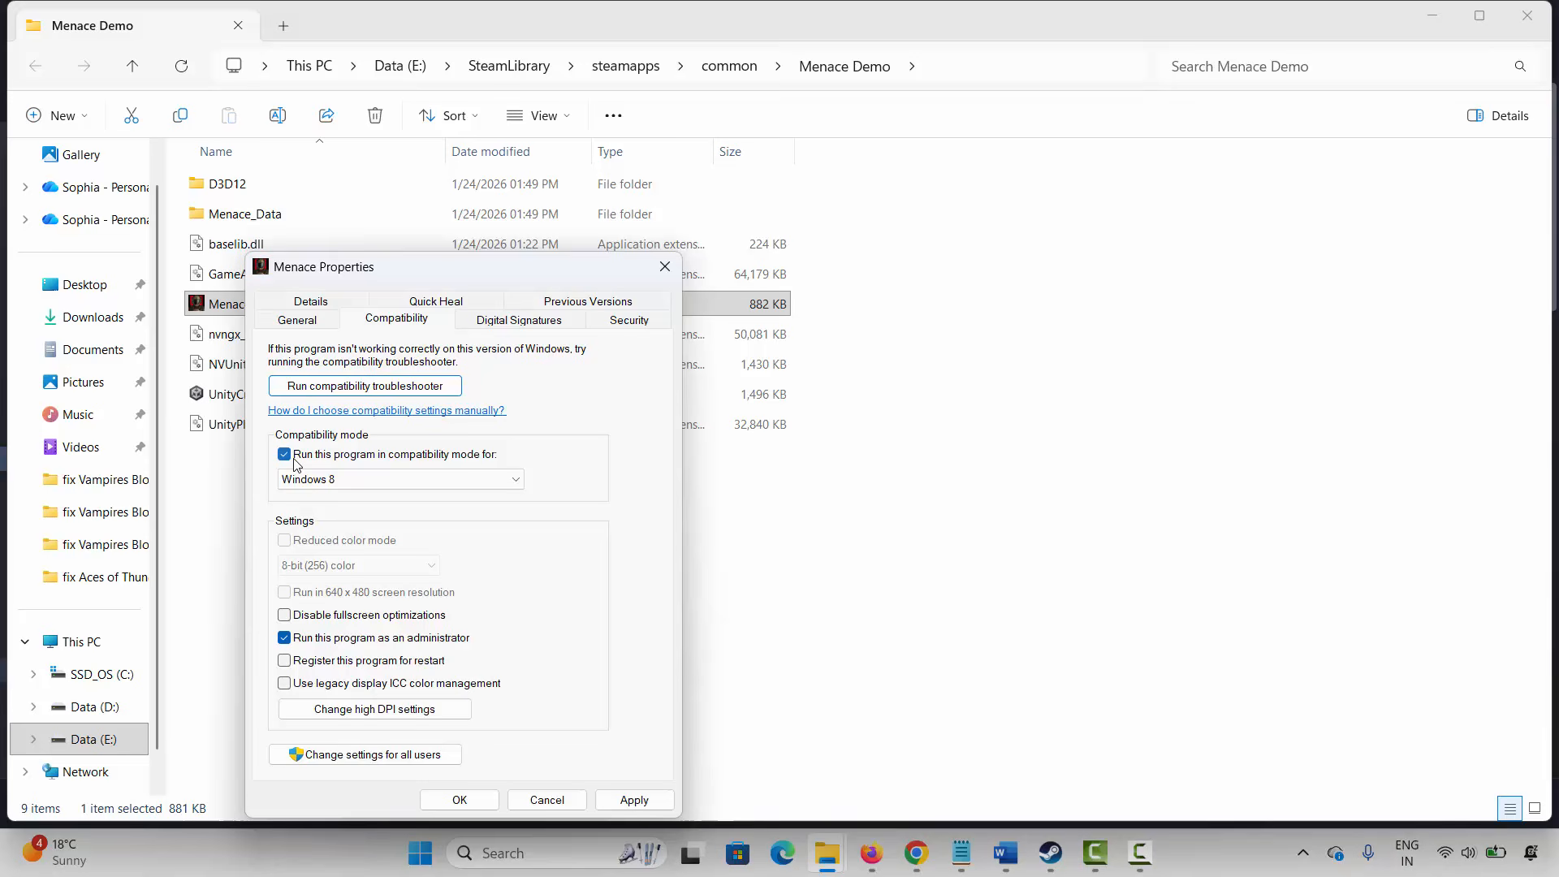
pyautogui.click(503, 486)
pyautogui.click(635, 625)
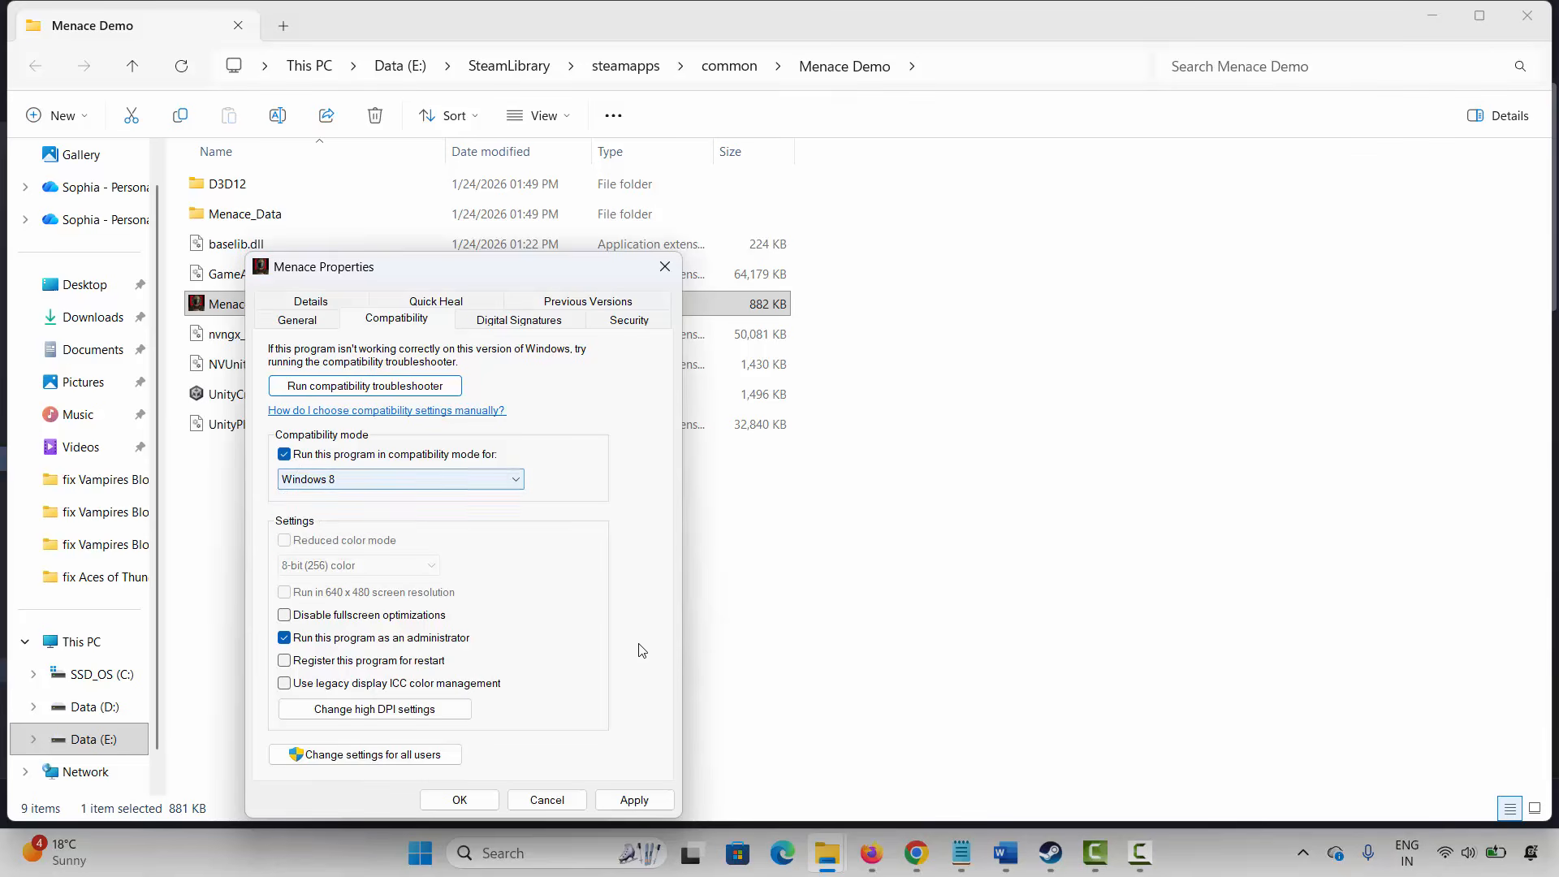
pyautogui.click(635, 799)
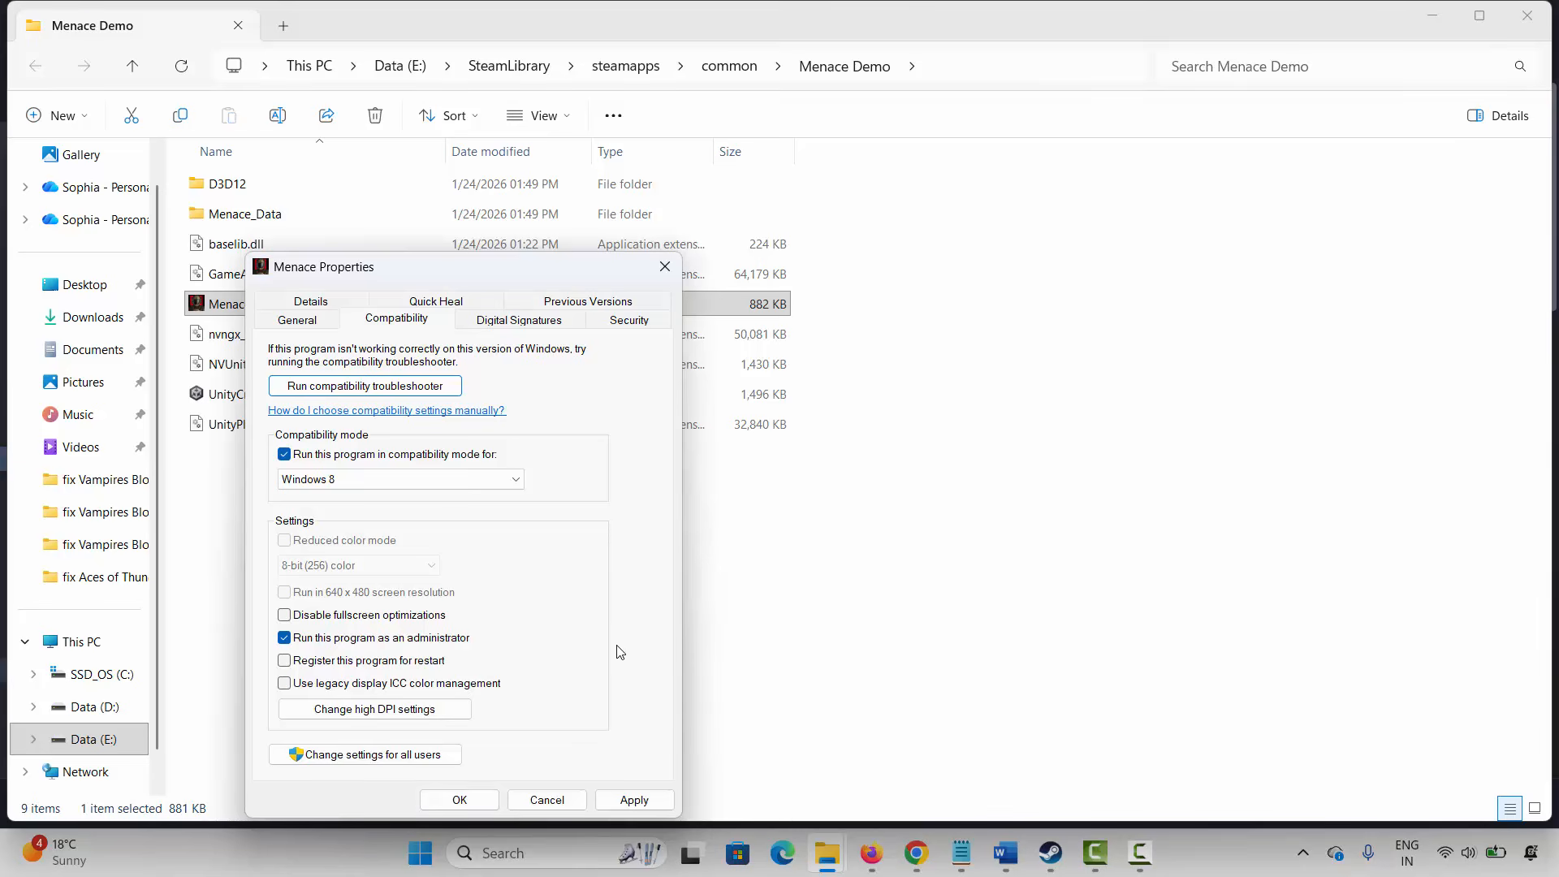
pyautogui.click(294, 617)
pyautogui.click(632, 798)
# Turn off compatibility mode, disabled fullscreen optimizations and running as administrator for Menace, and apply and close its properties.
pyautogui.click(322, 456)
pyautogui.click(449, 621)
pyautogui.click(464, 640)
pyautogui.click(627, 800)
pyautogui.click(460, 800)
# Switch back to the Word notes and go to the methods following the launch options.
pyautogui.hotkey('alt', 'Tab')
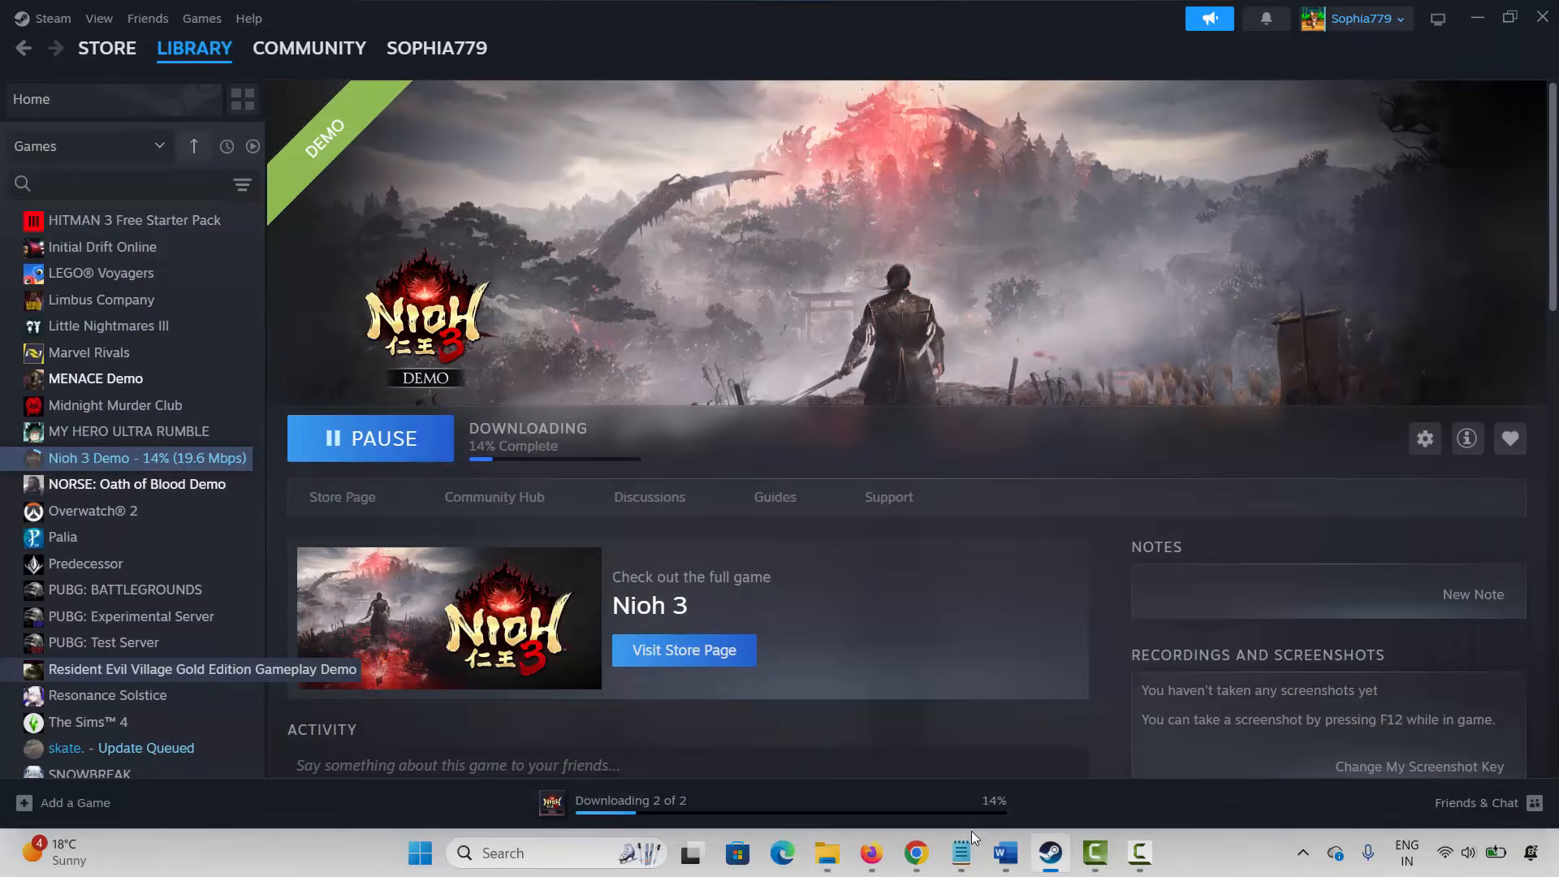
pyautogui.click(1050, 853)
pyautogui.scroll(-1, 544, 546)
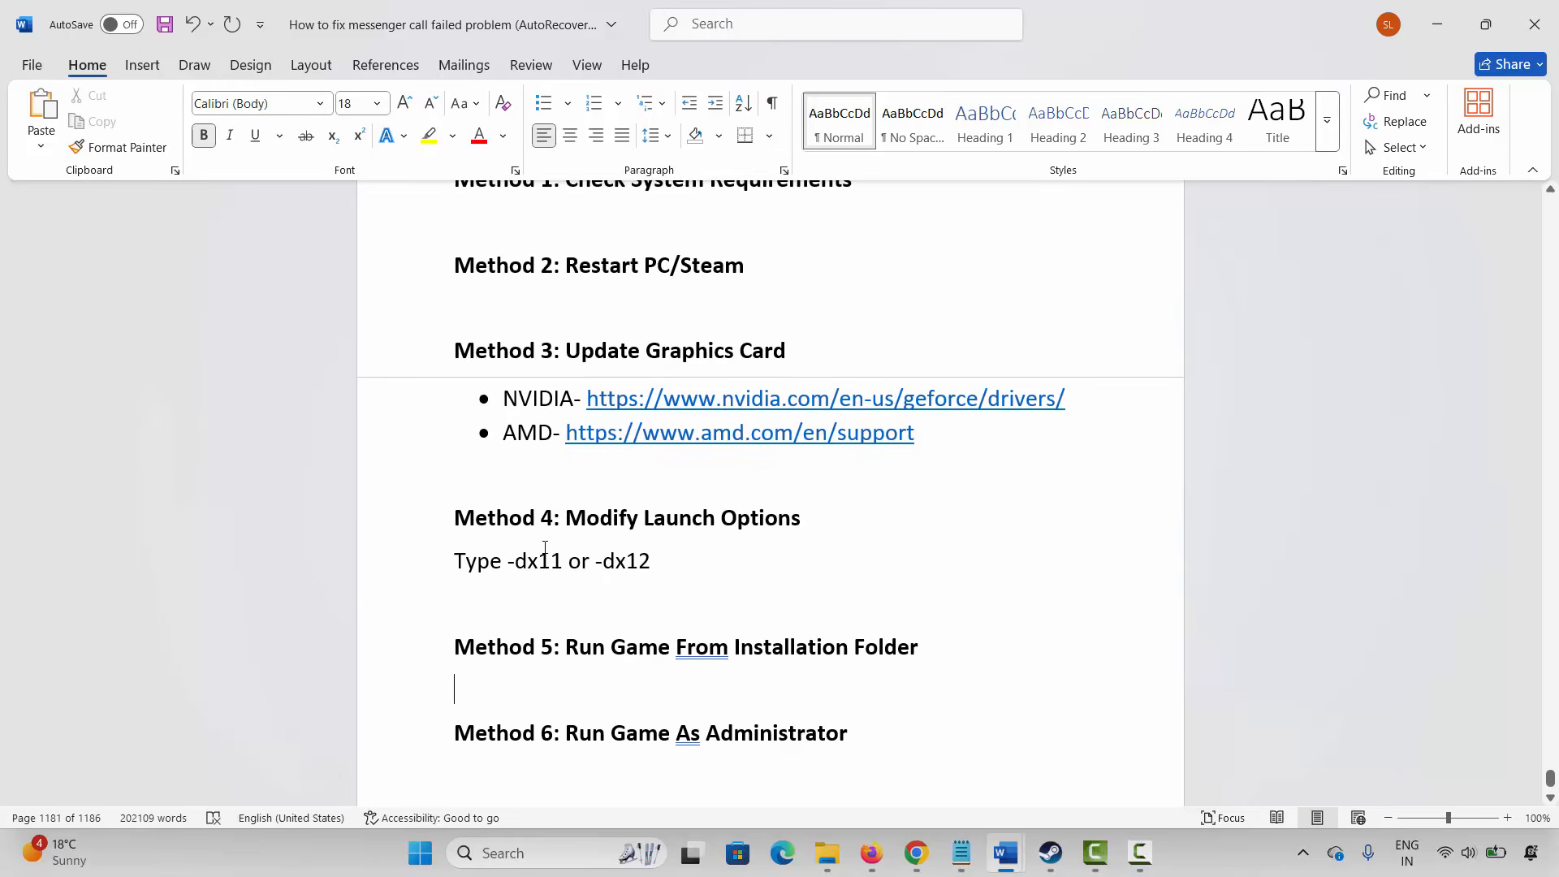
# Go to the Method 7 heading about allowing Nioh 3 through the firewall and highlight it in the notes.
pyautogui.scroll(-1, 544, 547)
pyautogui.click(416, 711)
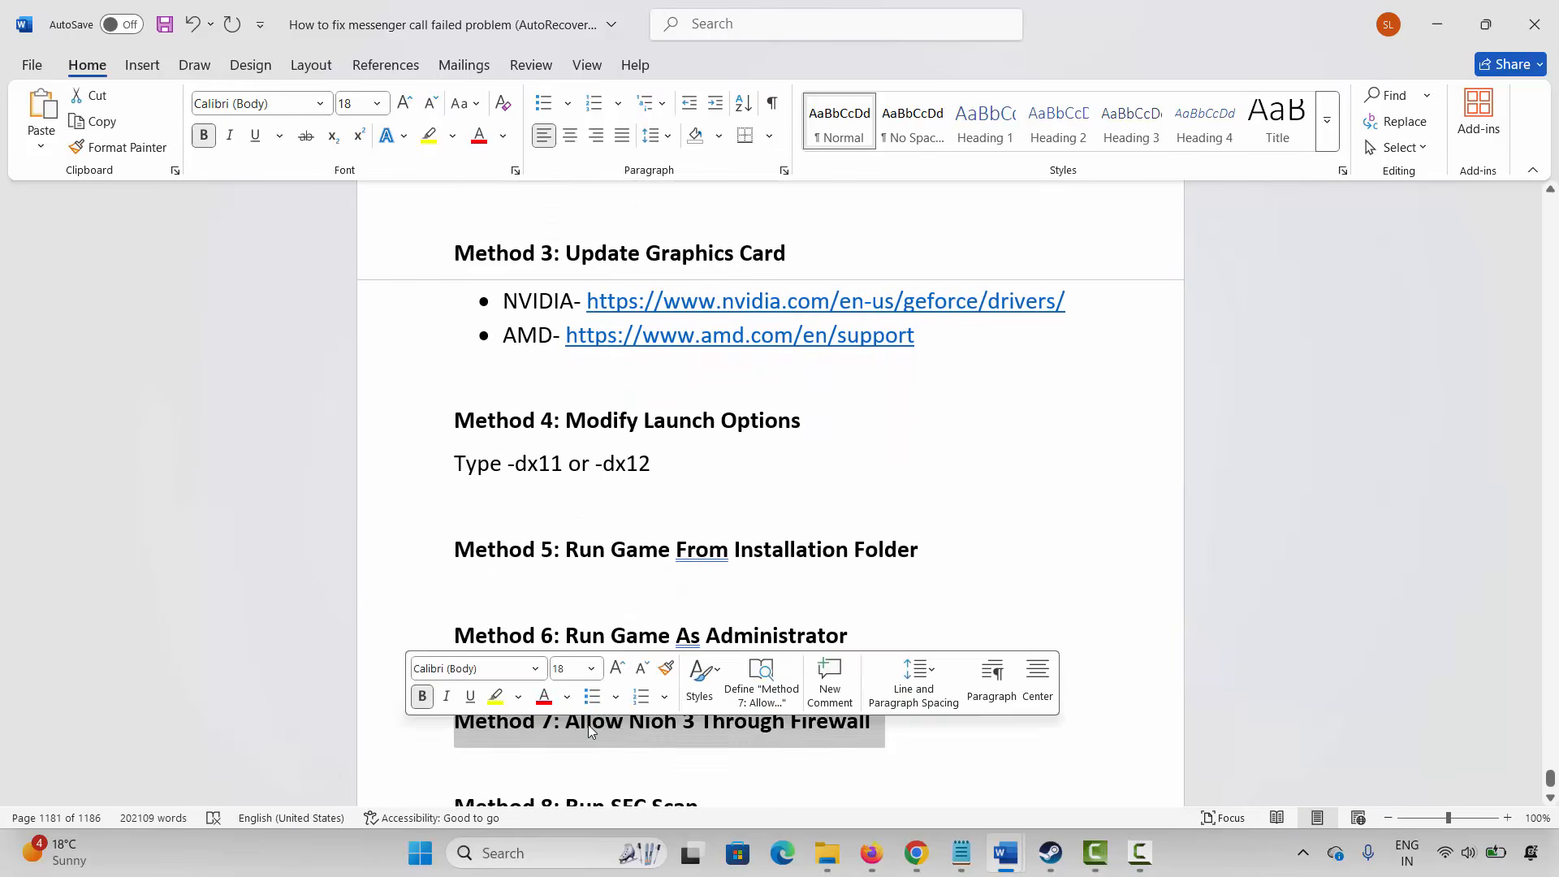
pyautogui.click(620, 721)
# Search Windows for Windows Security and open the apps allowed through the firewall from Firewall & network protection.
pyautogui.click(535, 855)
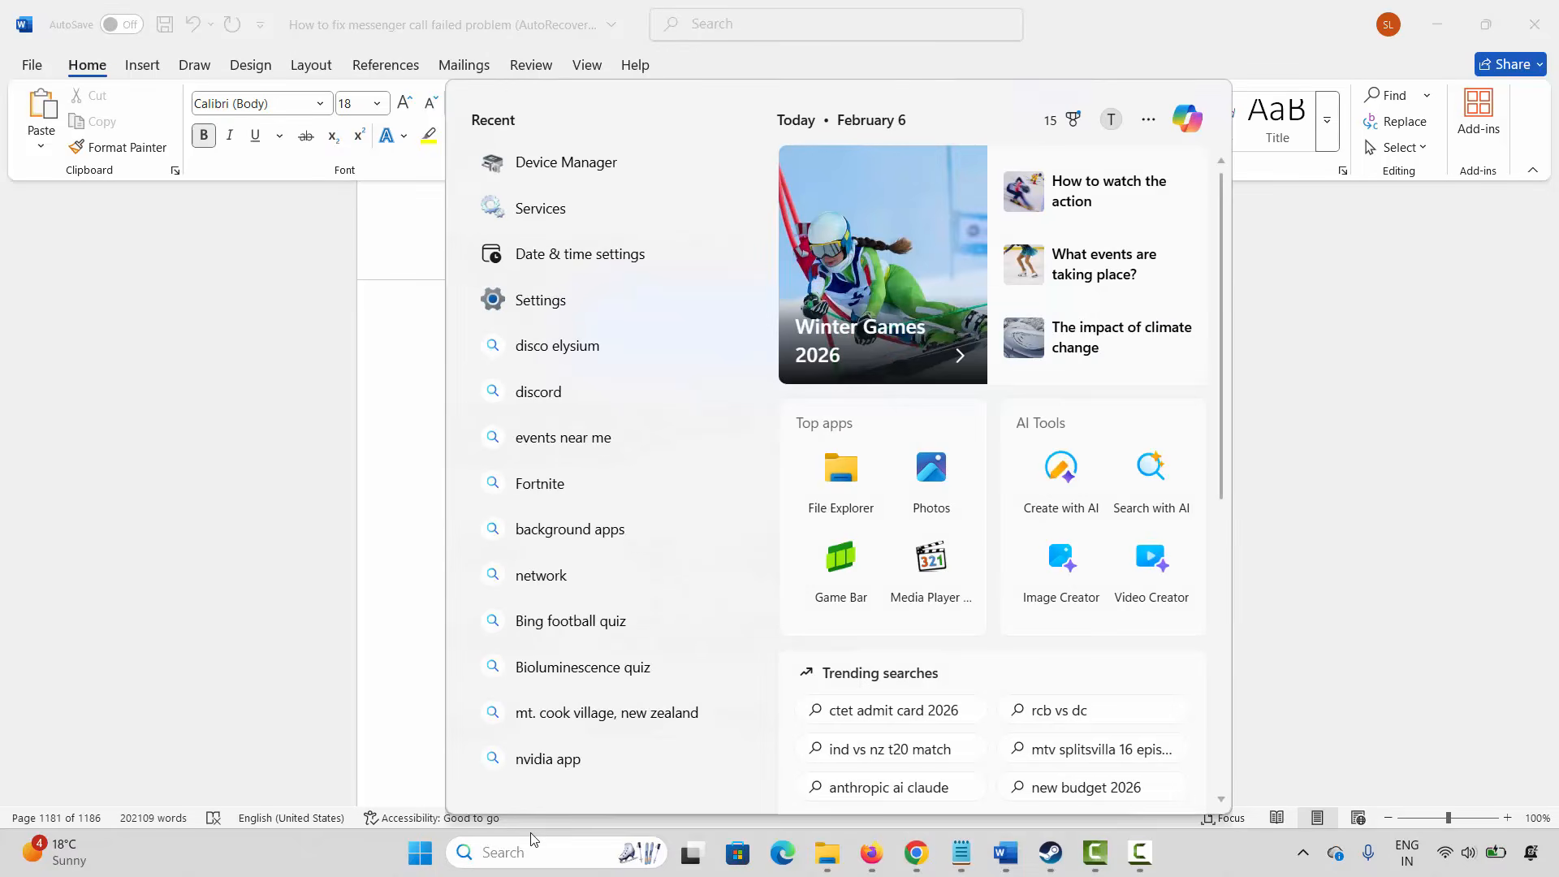
pyautogui.write('windows')
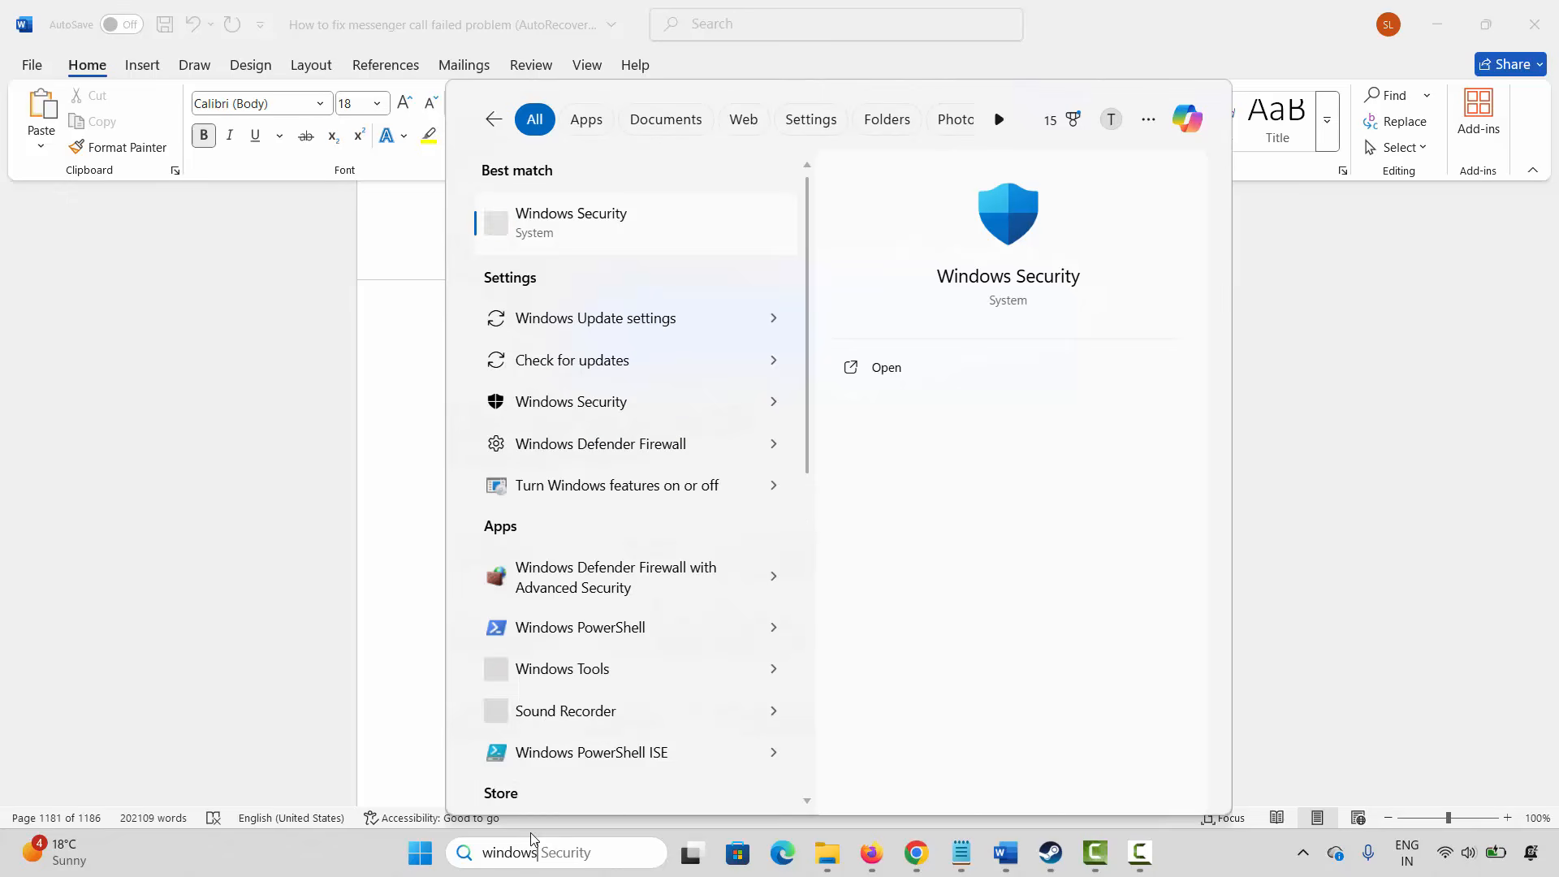
pyautogui.click(568, 235)
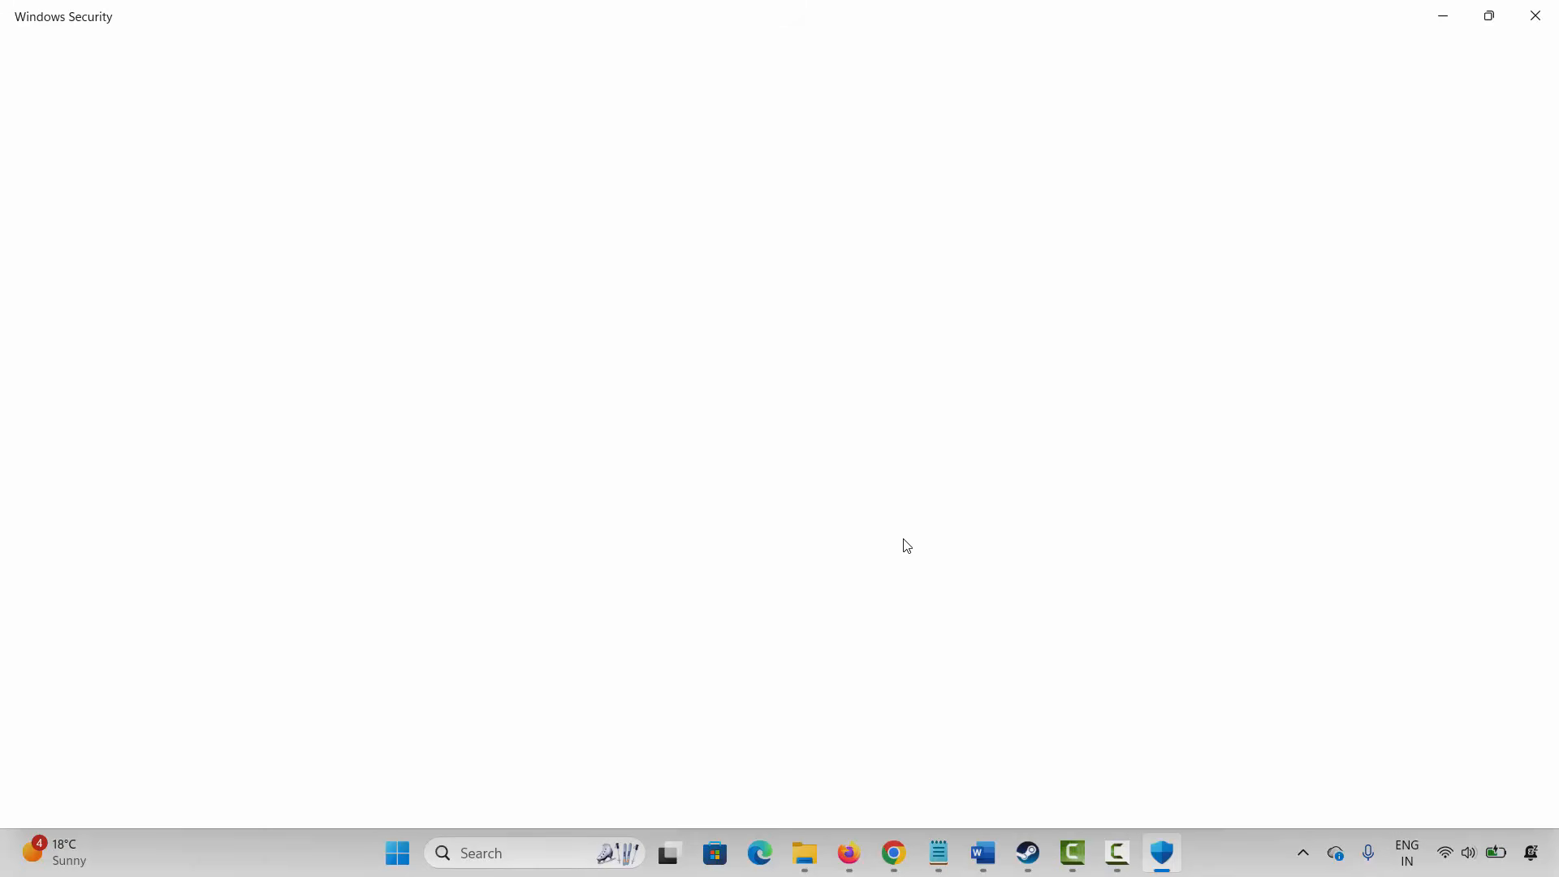
pyautogui.click(918, 329)
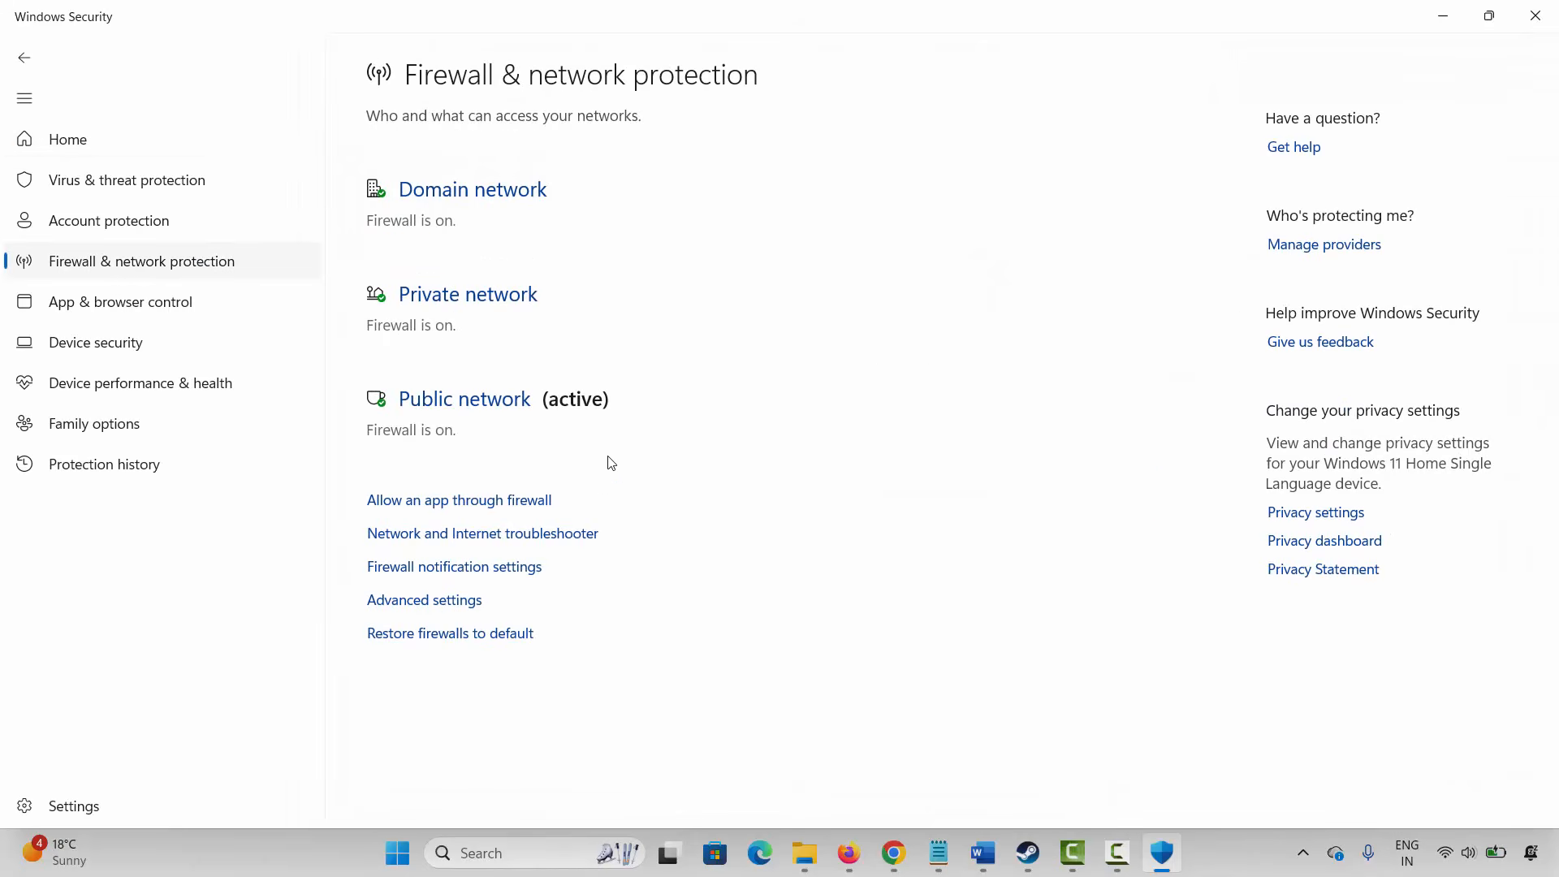
pyautogui.click(490, 502)
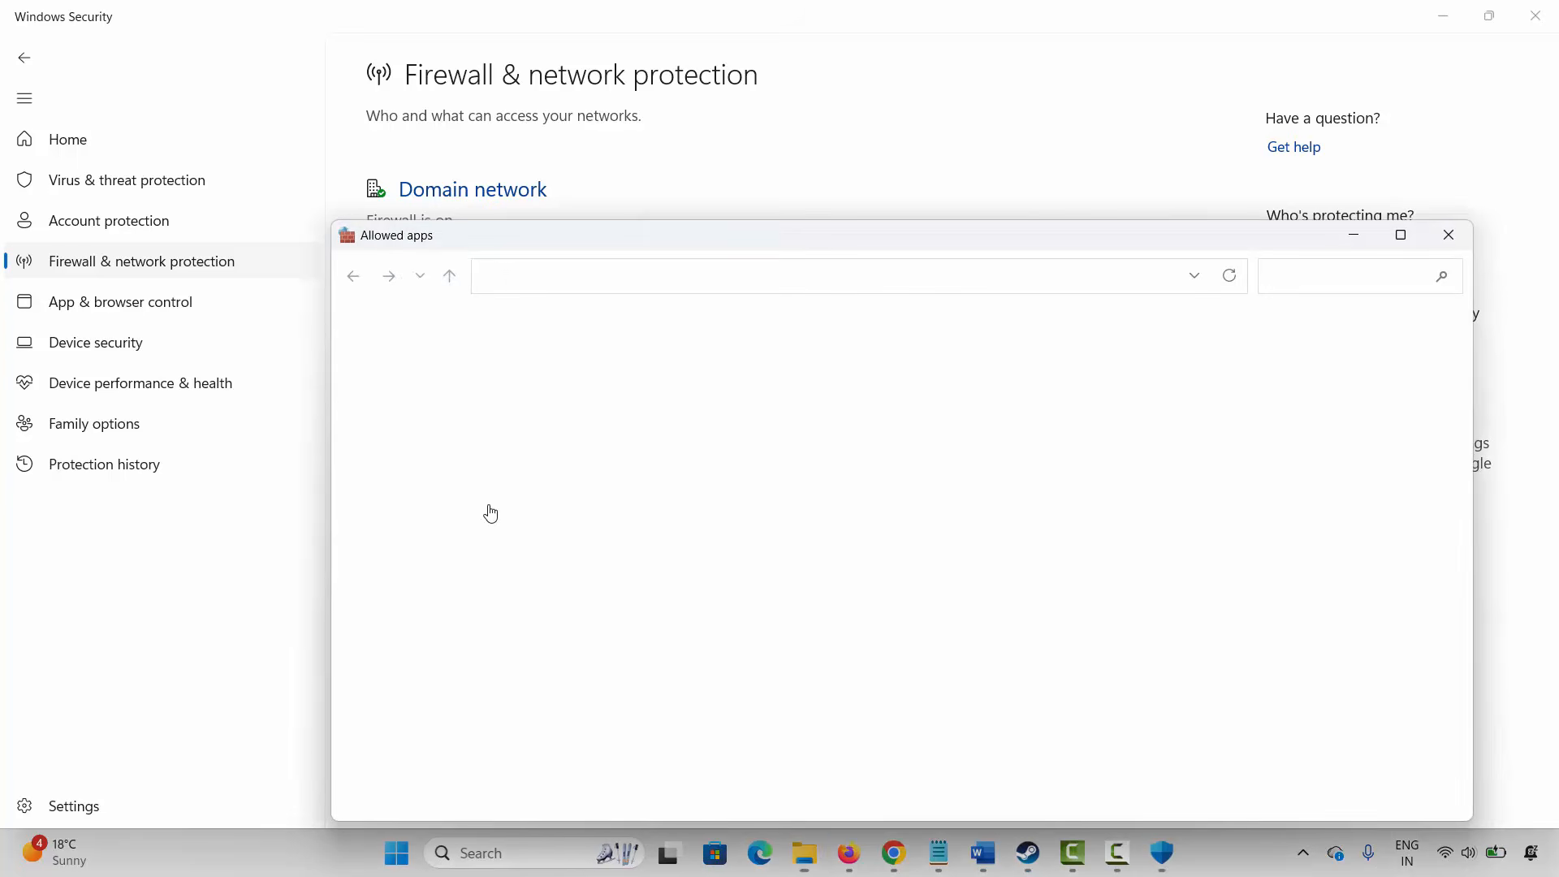
# Unlock the allowed apps settings and look through the list of allowed apps and features for the game.
pyautogui.click(1132, 392)
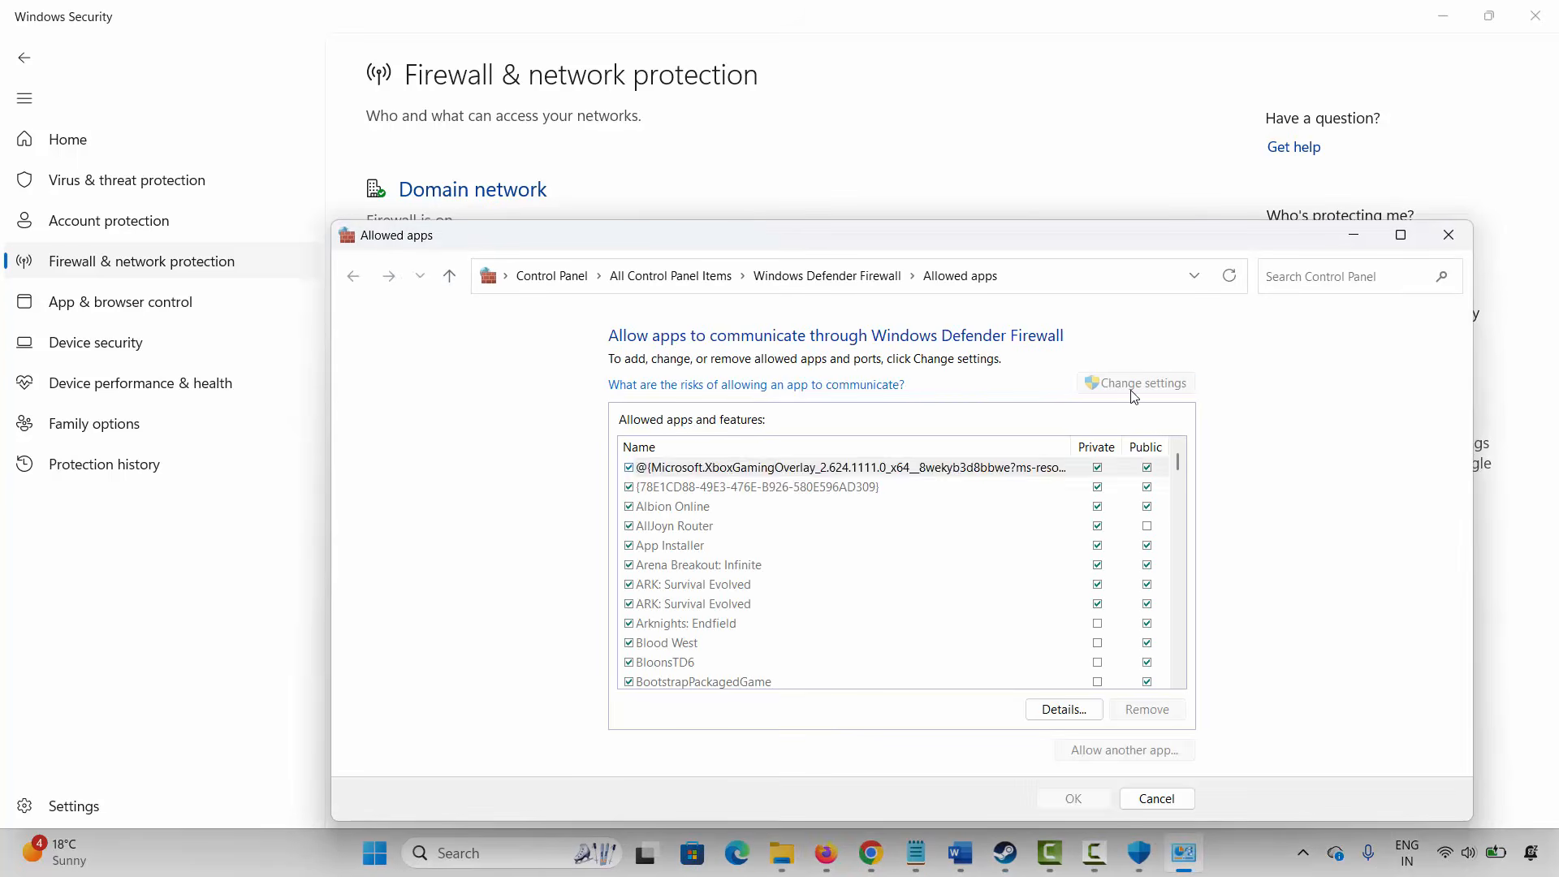
pyautogui.scroll(-6, 759, 583)
pyautogui.scroll(-2, 760, 583)
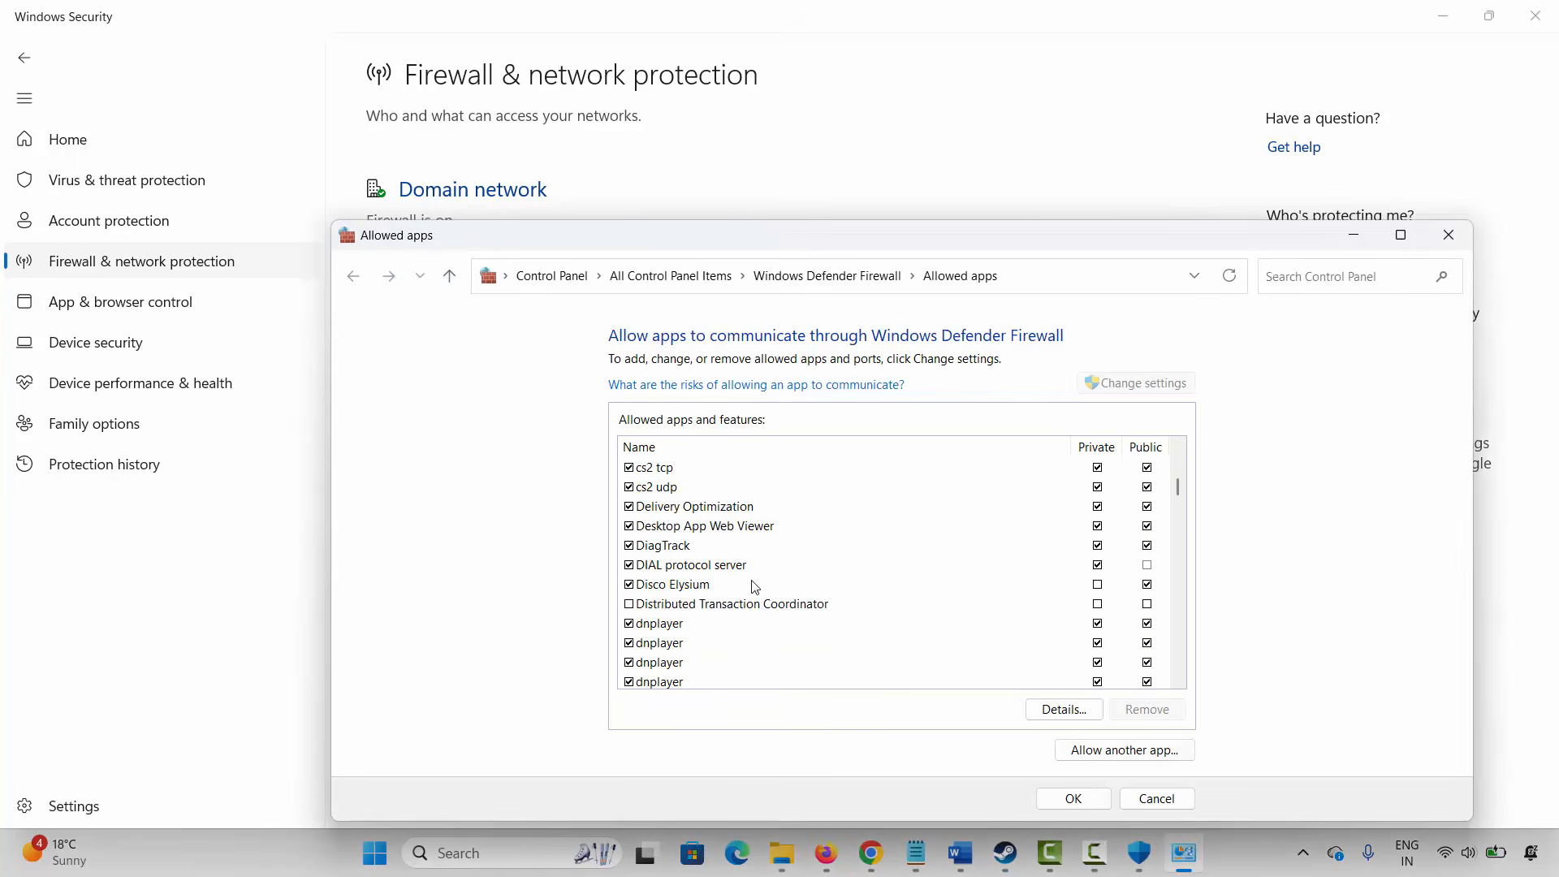
pyautogui.scroll(-12, 776, 632)
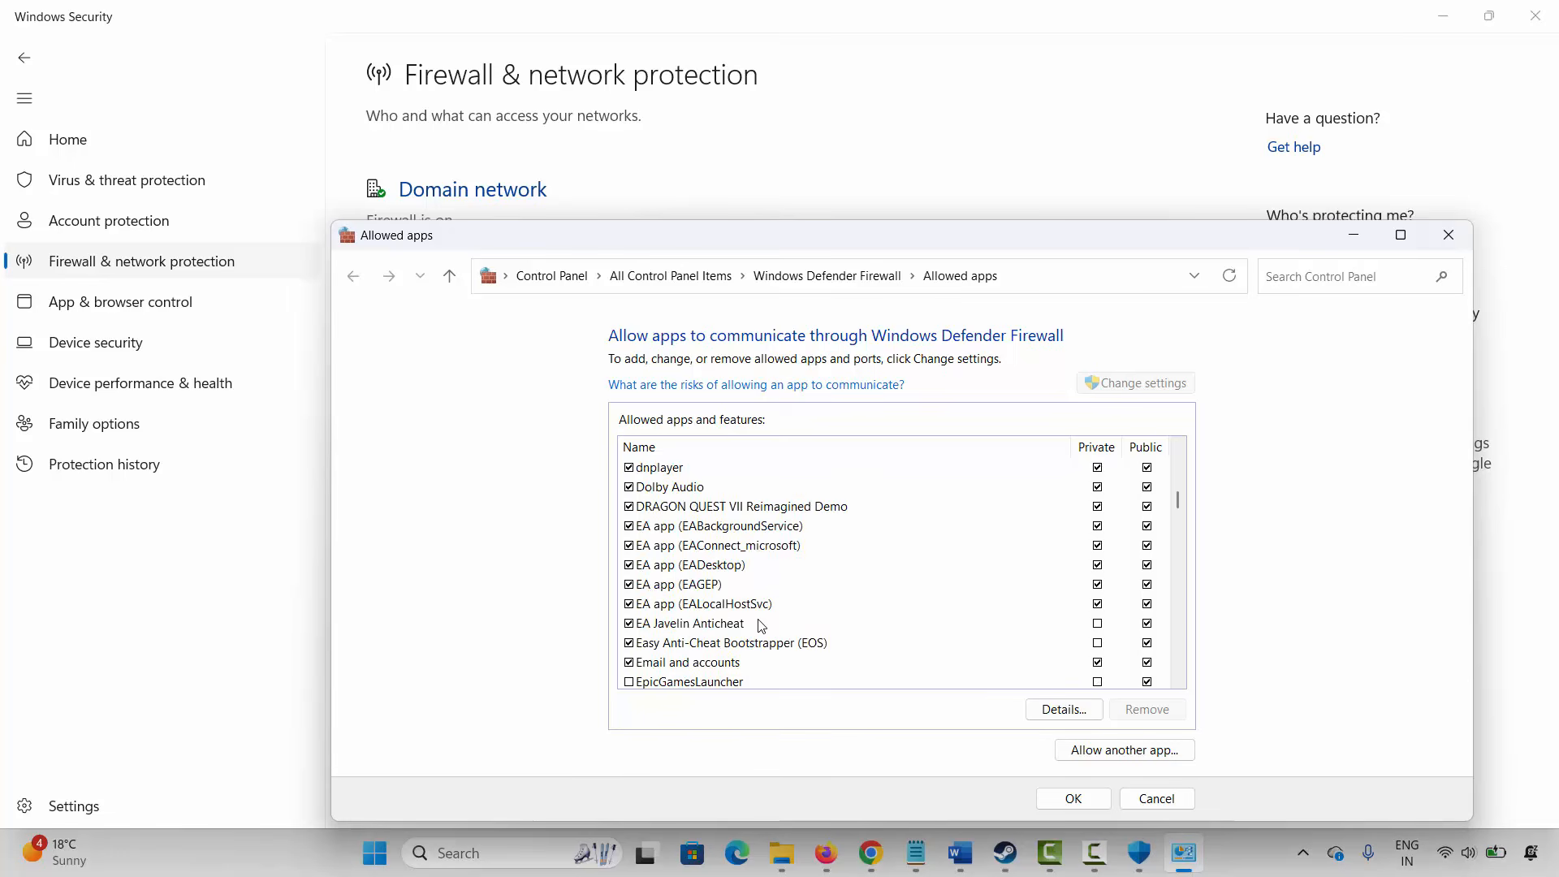
pyautogui.scroll(-10, 748, 618)
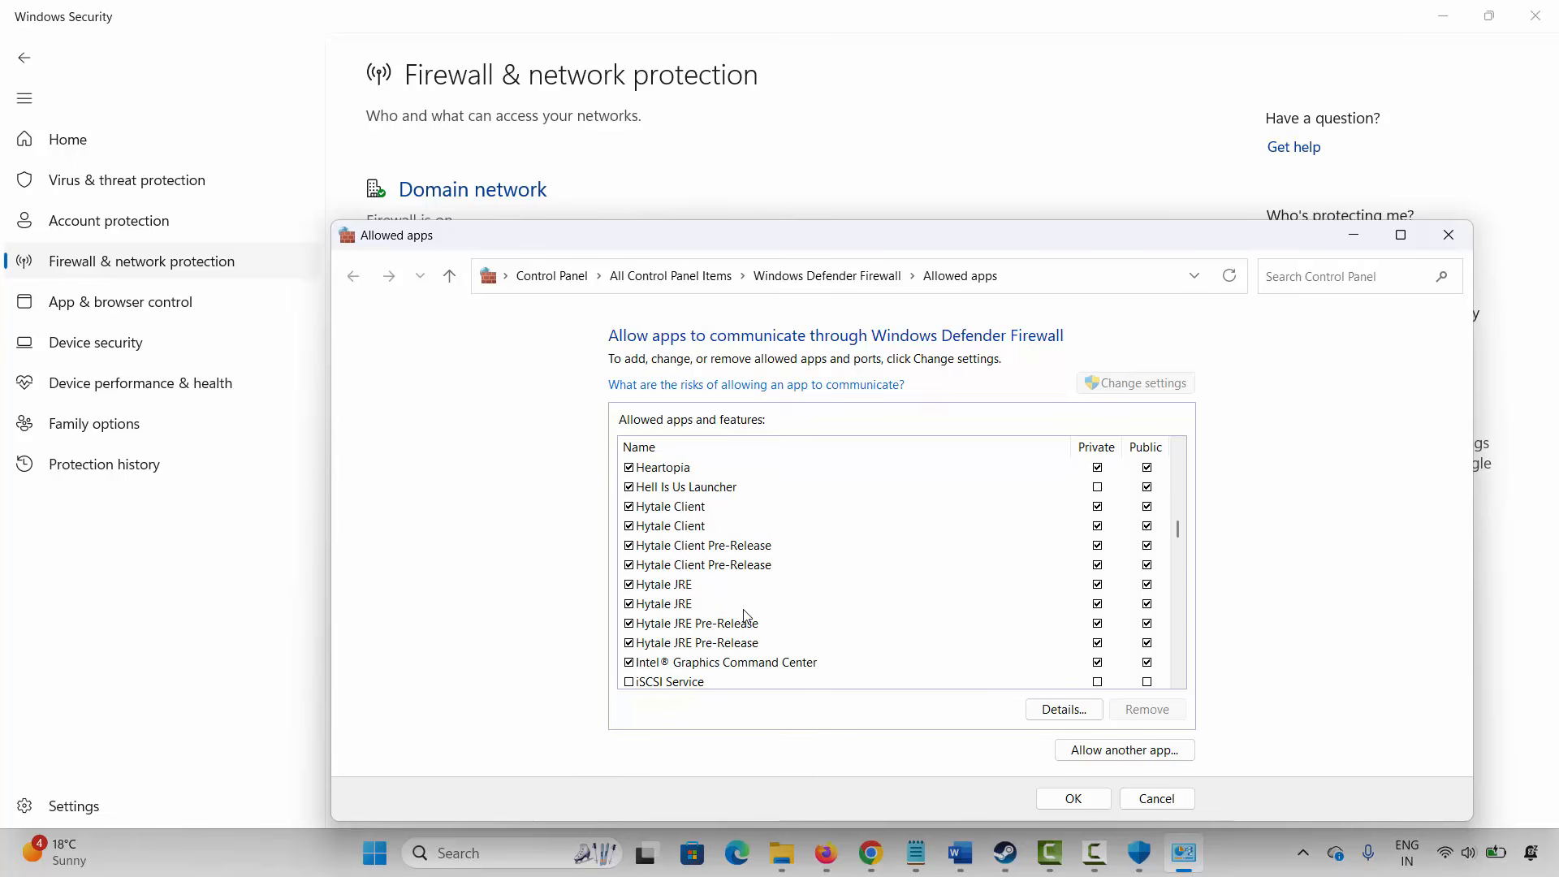
pyautogui.scroll(-10, 746, 617)
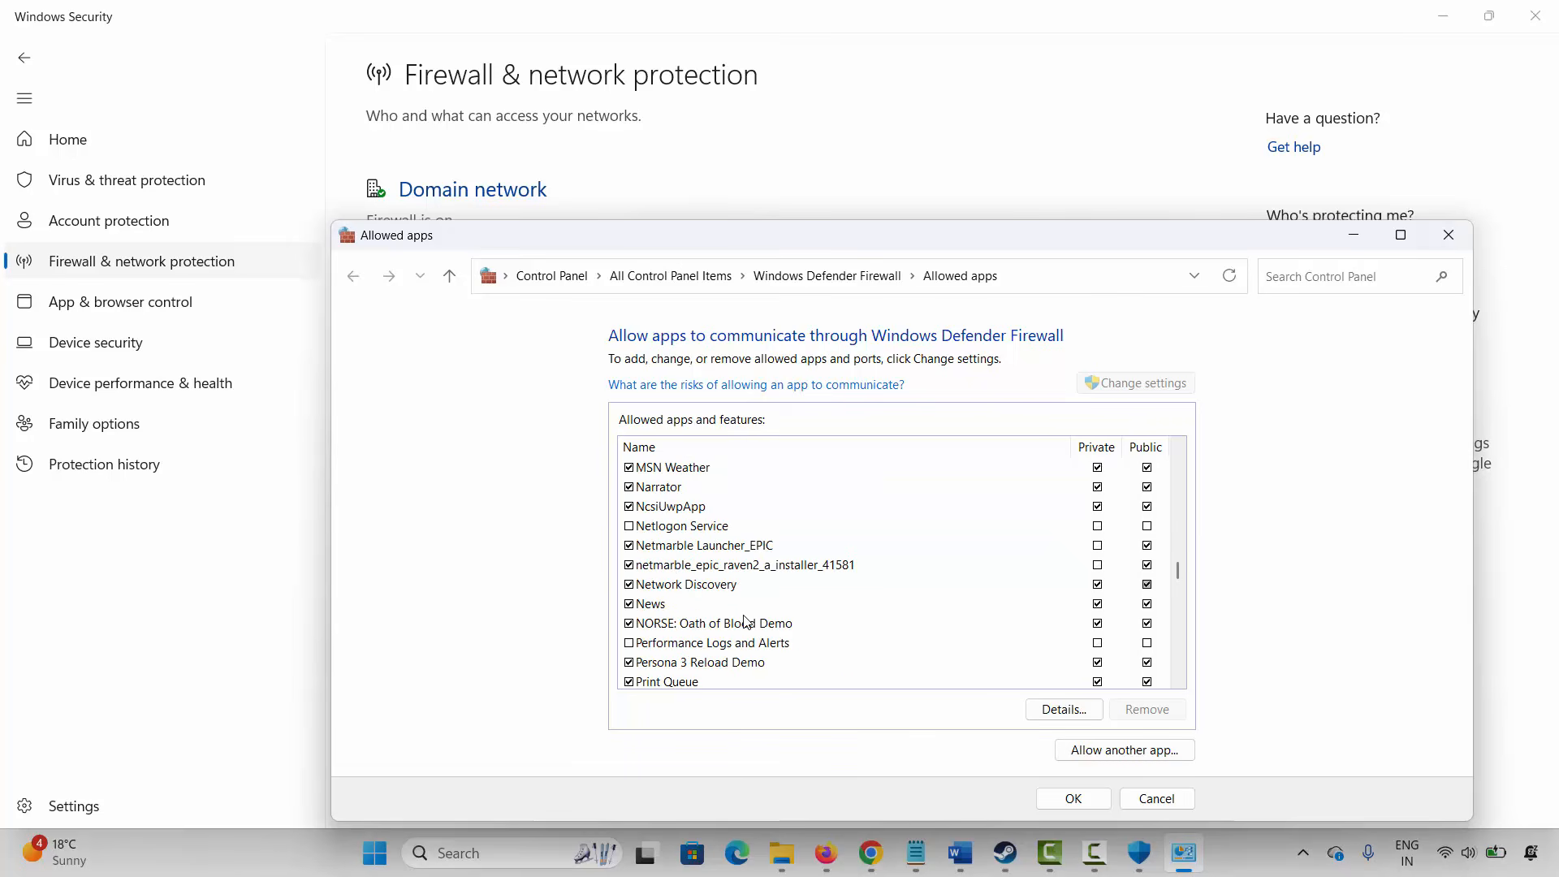
pyautogui.scroll(-1, 914, 636)
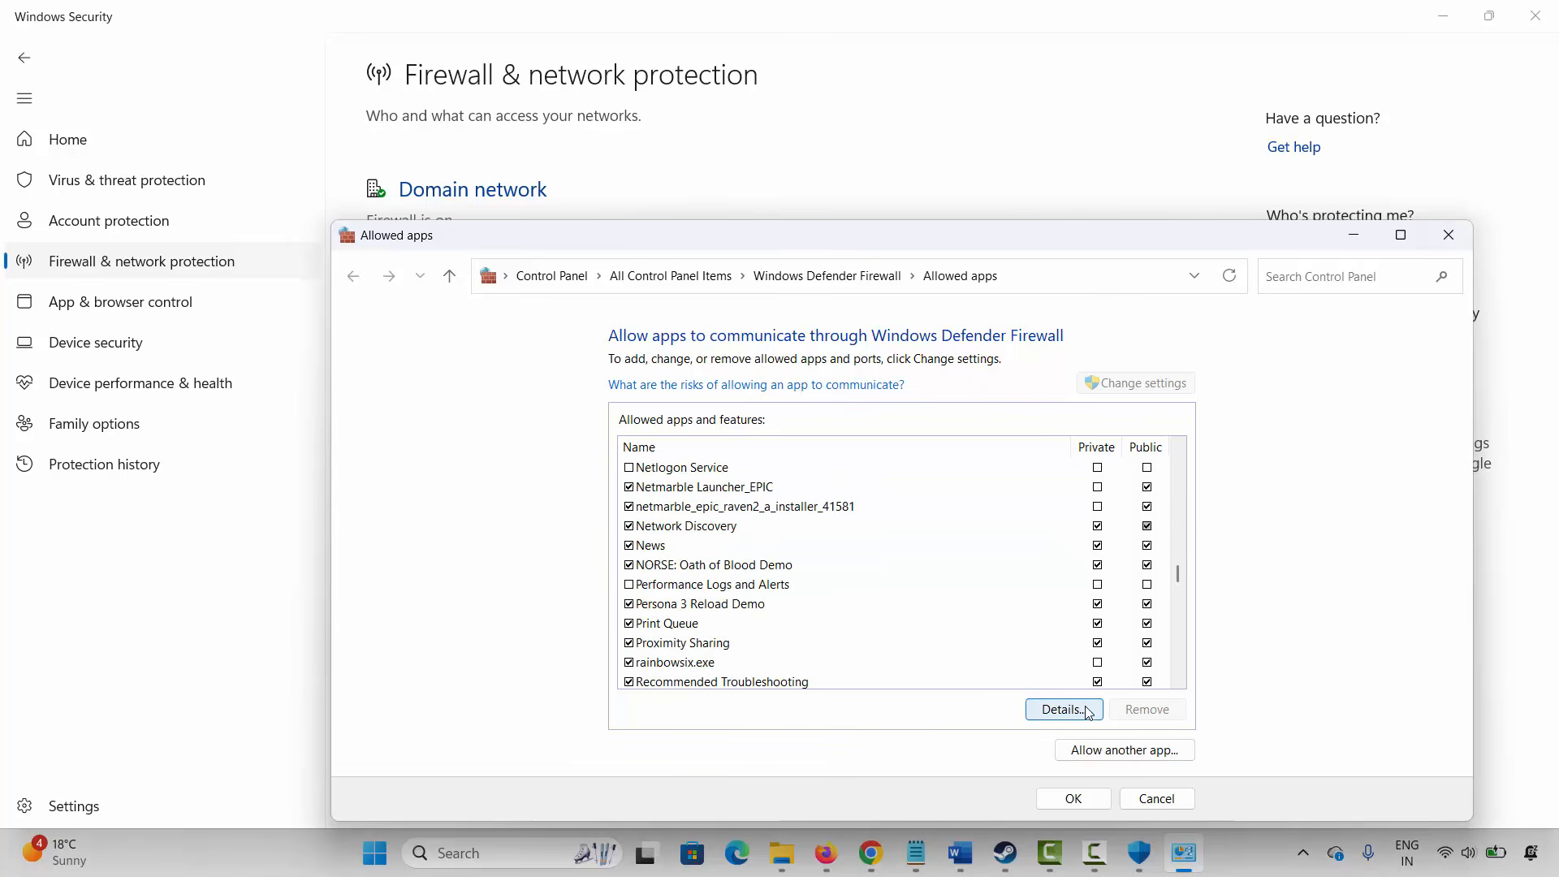
# Start adding another allowed app by browsing for its executable, and cancel without adding one.
pyautogui.click(1124, 748)
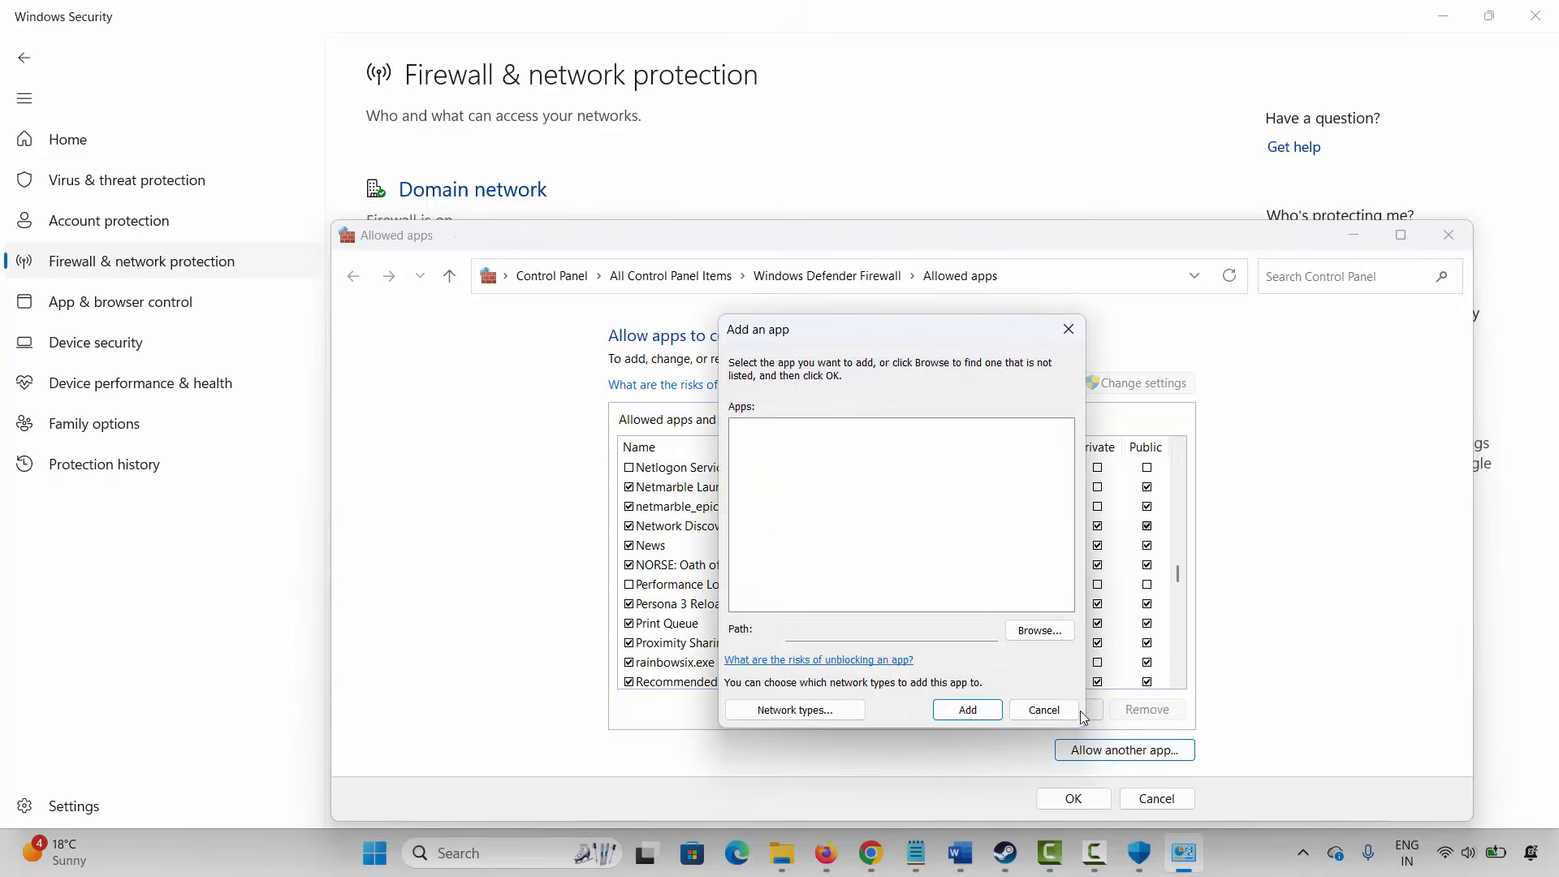
pyautogui.click(1032, 633)
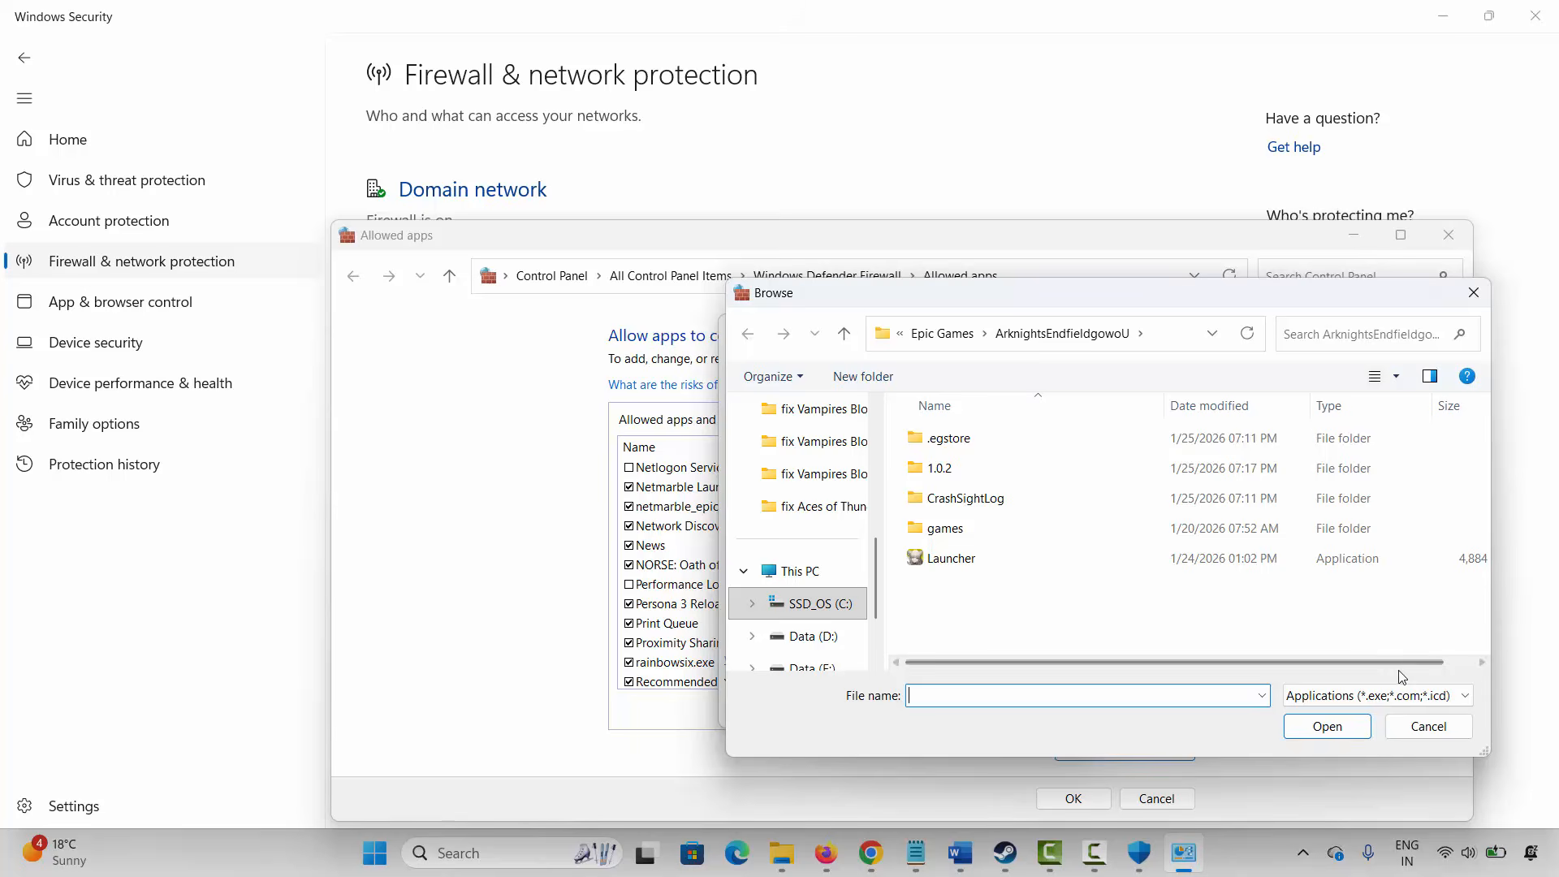
pyautogui.click(1431, 727)
pyautogui.click(1045, 711)
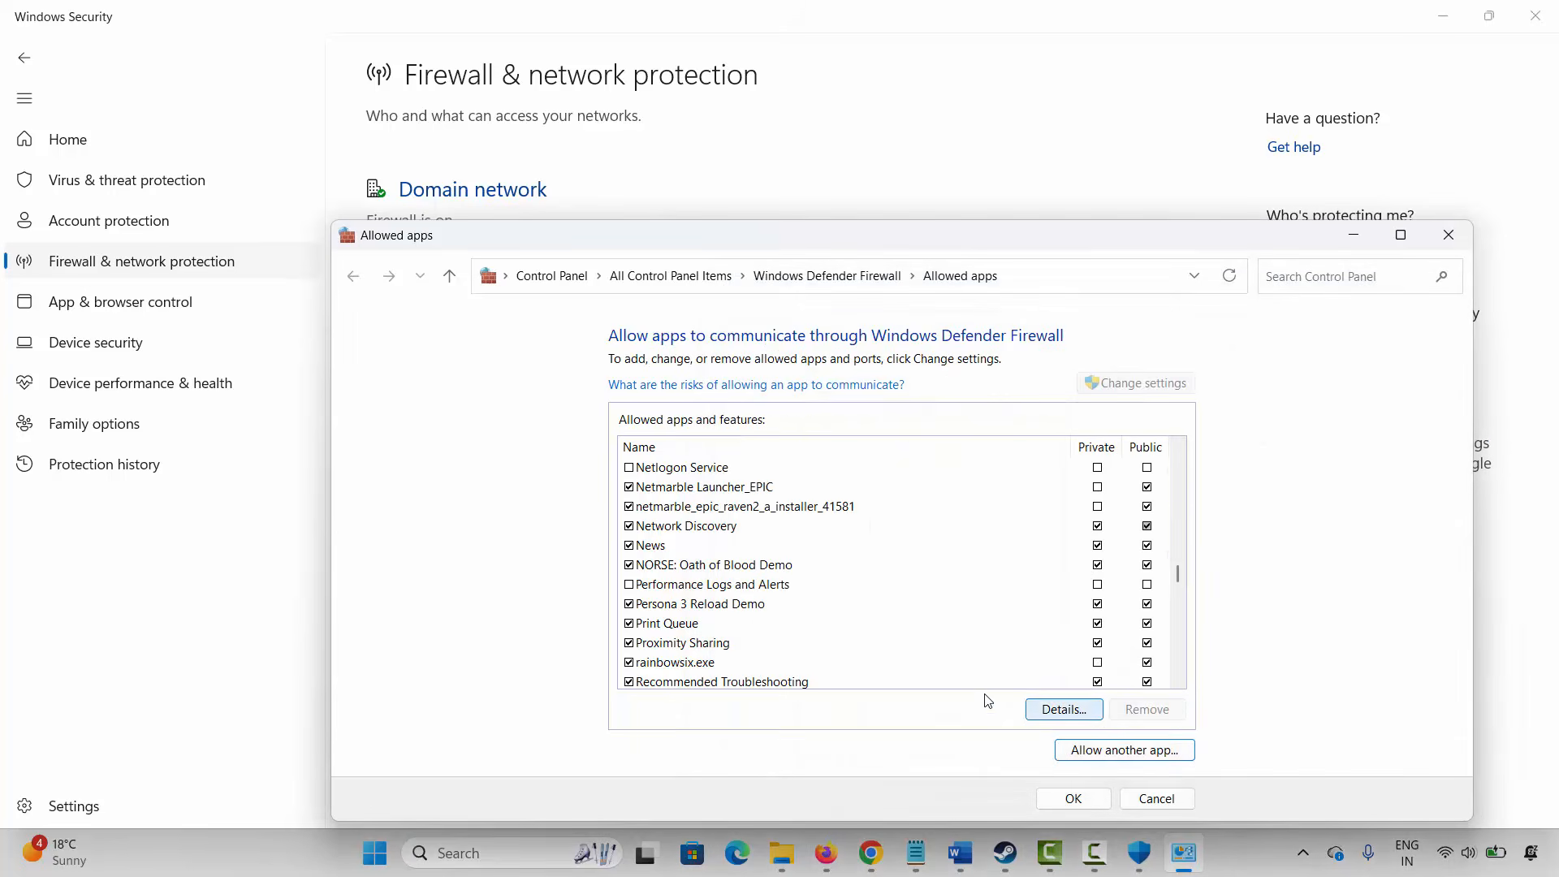
# Find and select MENACE Demo in the allowed apps list, cancel the list without saving and close Windows Security.
pyautogui.scroll(1, 716, 572)
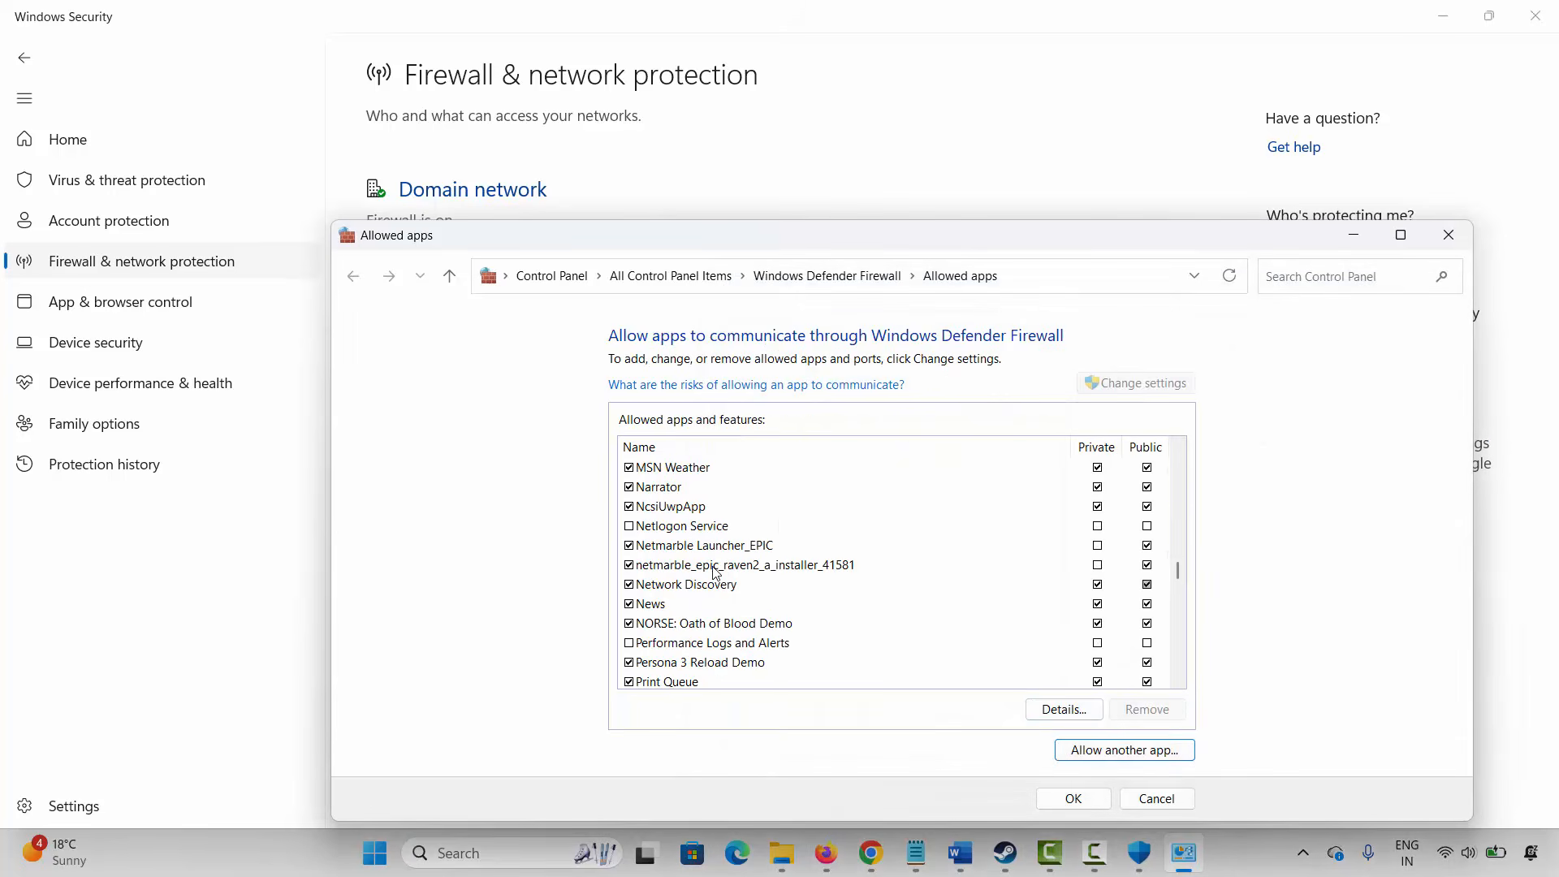
pyautogui.scroll(1, 714, 581)
pyautogui.scroll(-1, 714, 582)
pyautogui.scroll(6, 713, 578)
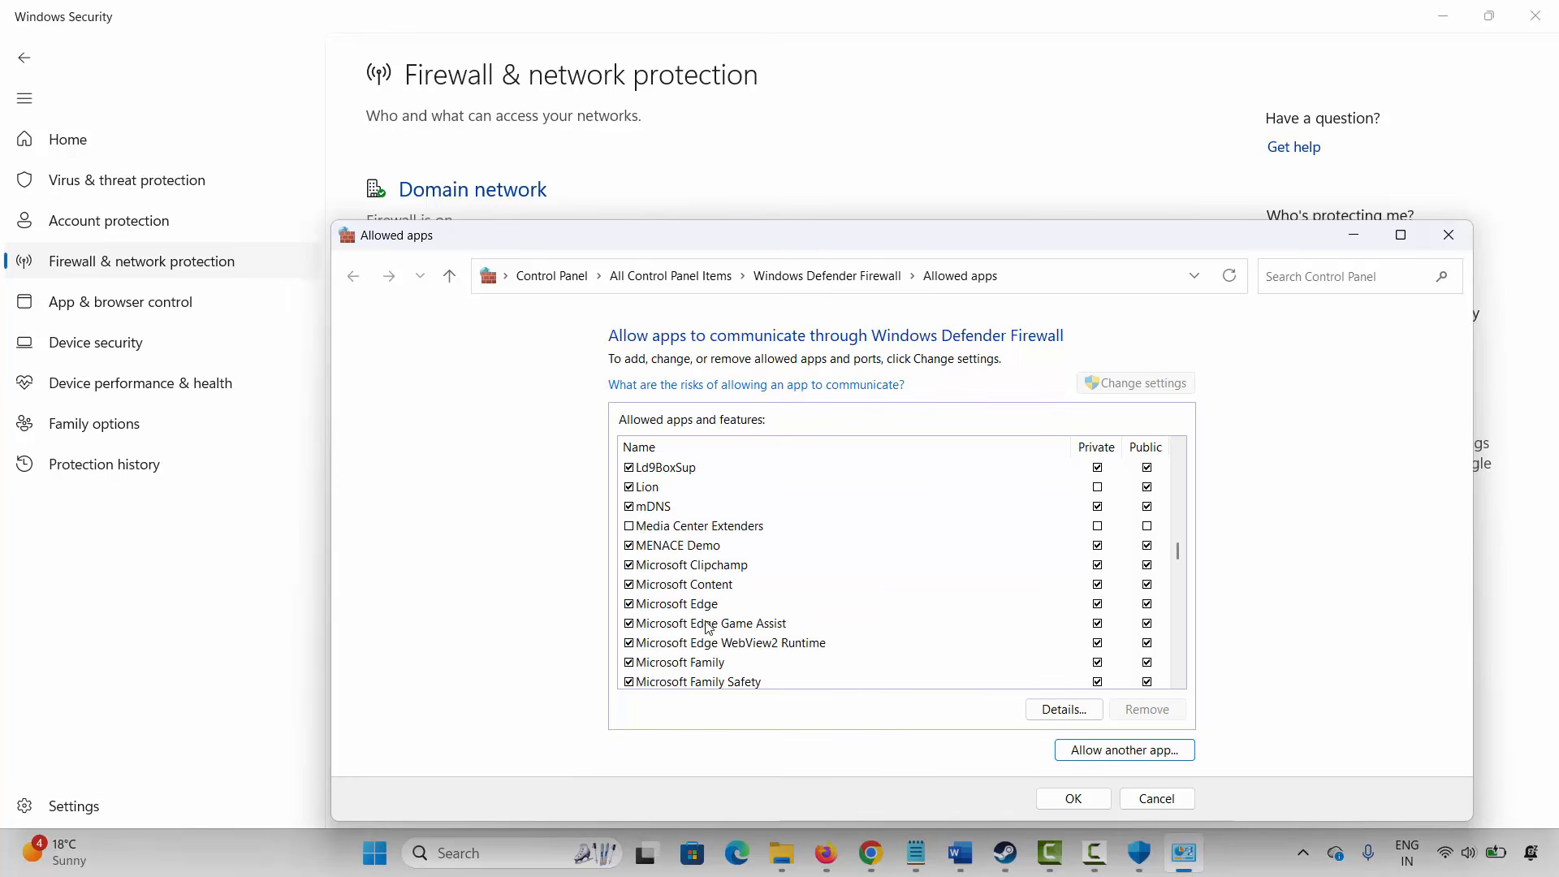
pyautogui.click(711, 547)
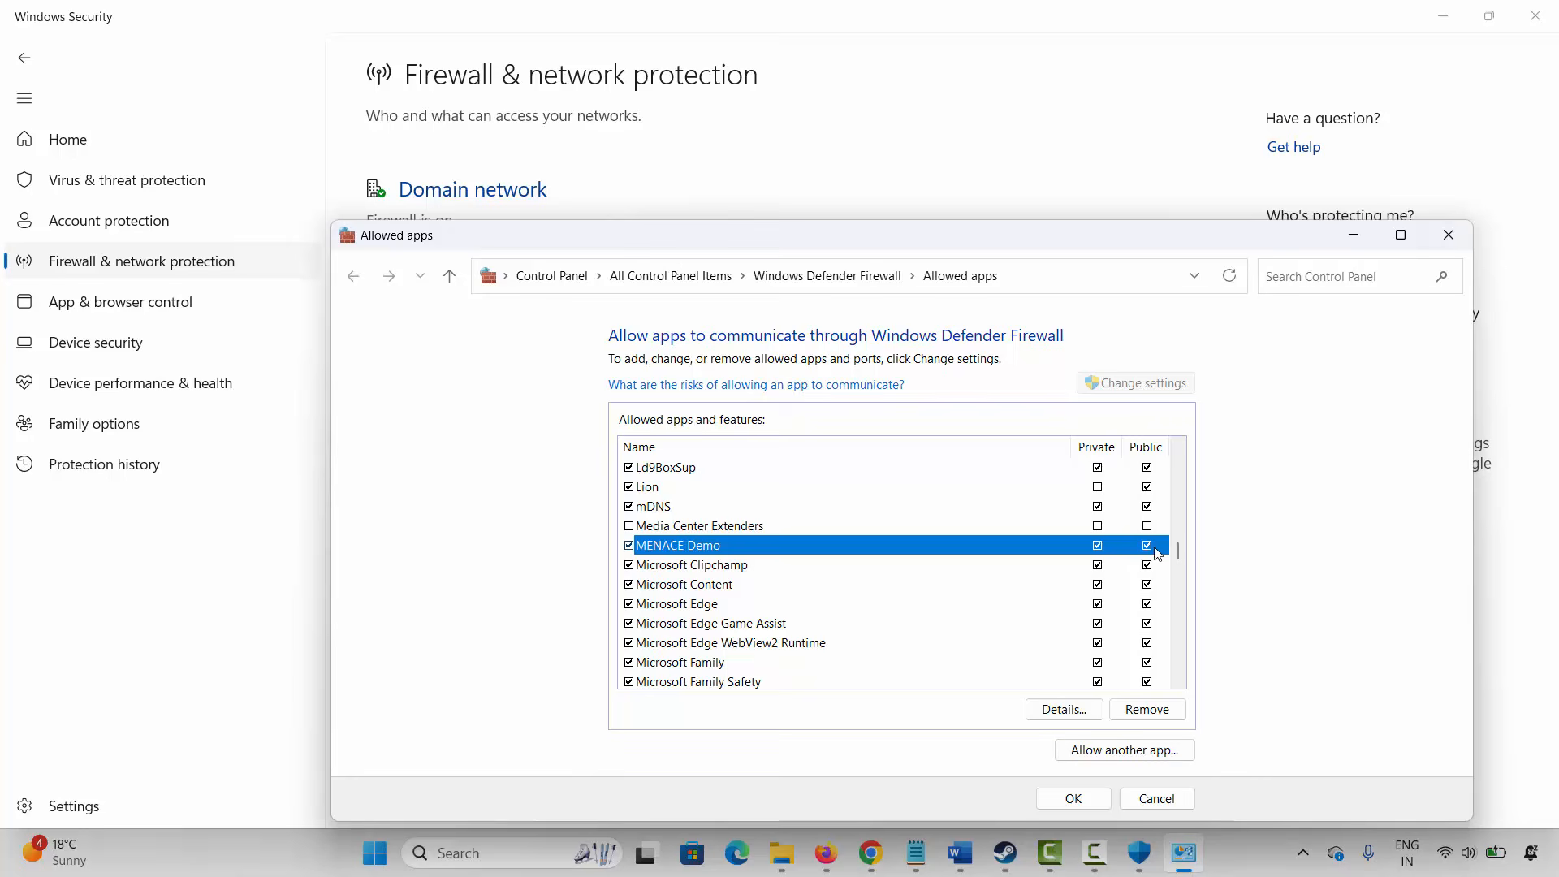
pyautogui.click(1154, 799)
pyautogui.click(1535, 15)
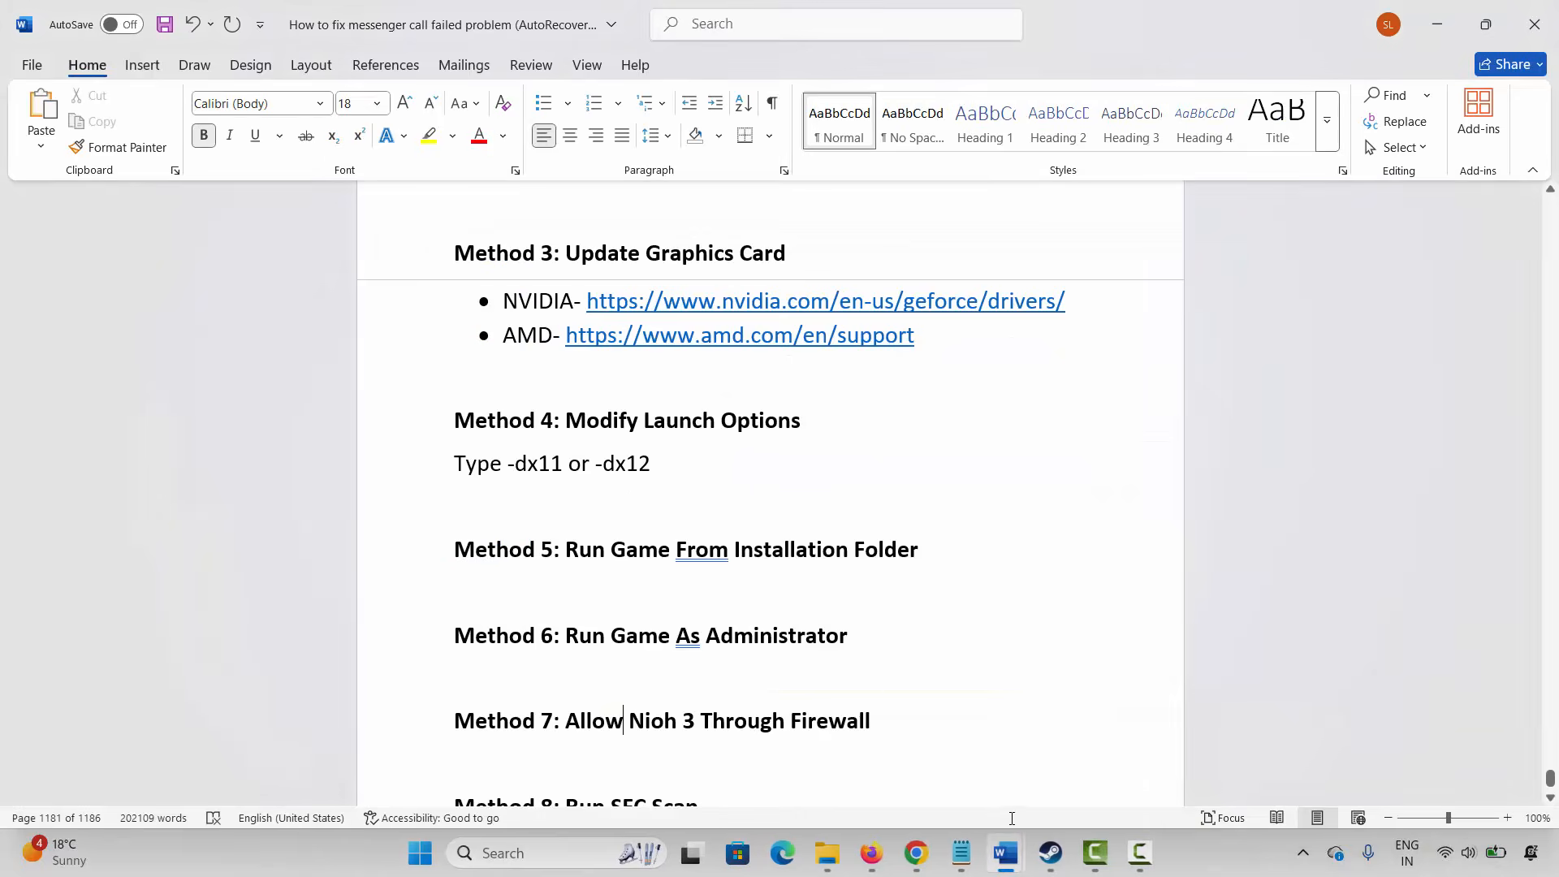
# Go to the Method 8 SFC scan instructions in the notes and open Command Prompt from a Windows search.
pyautogui.scroll(-3, 602, 676)
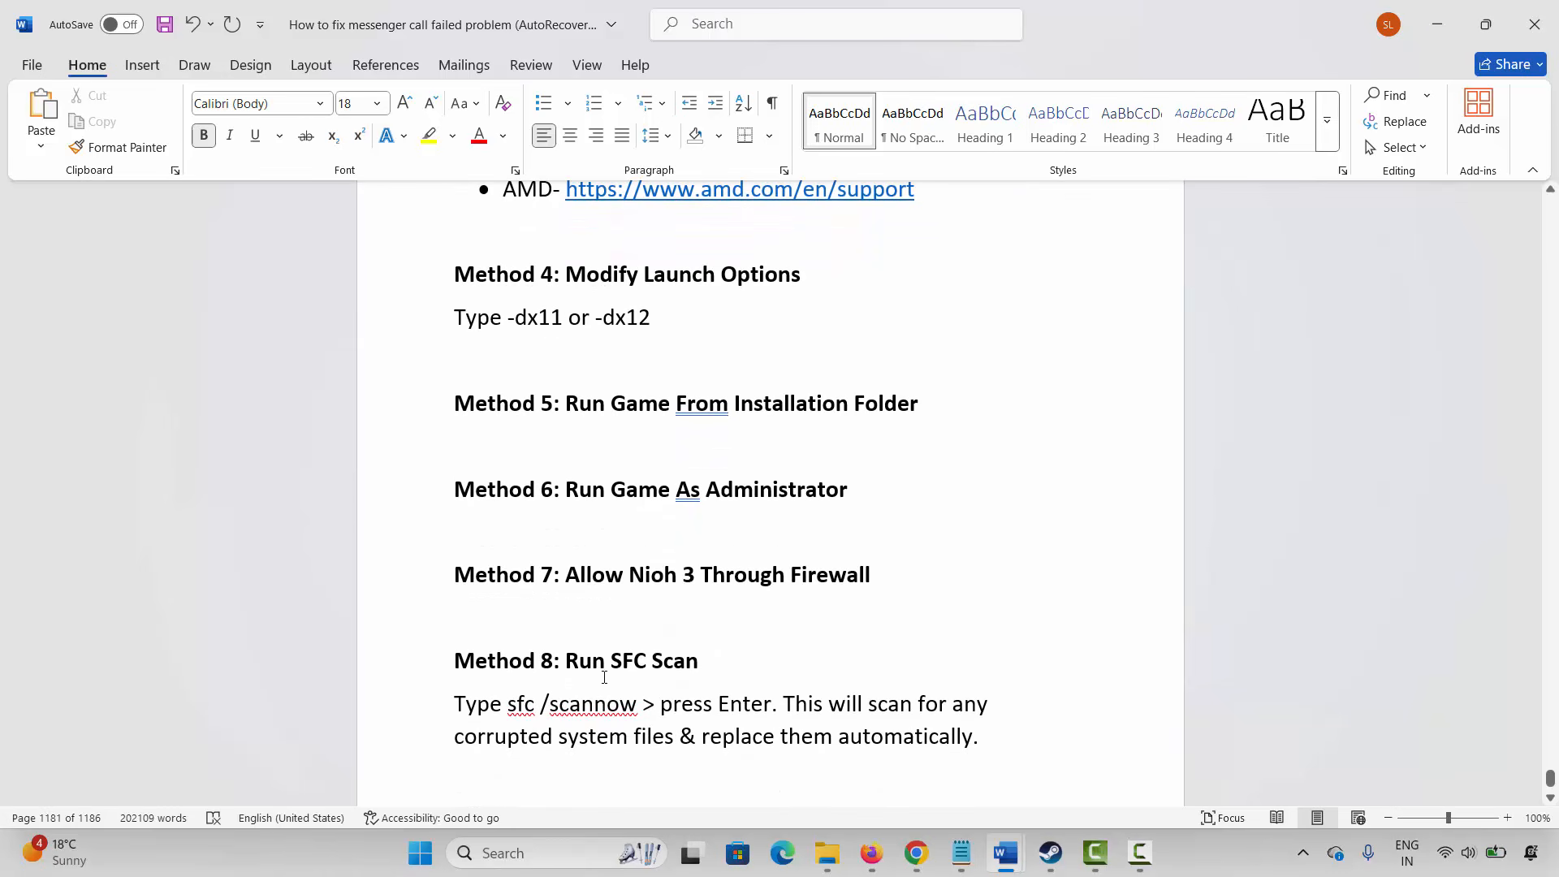
pyautogui.doubleClick(617, 661)
pyautogui.click(718, 704)
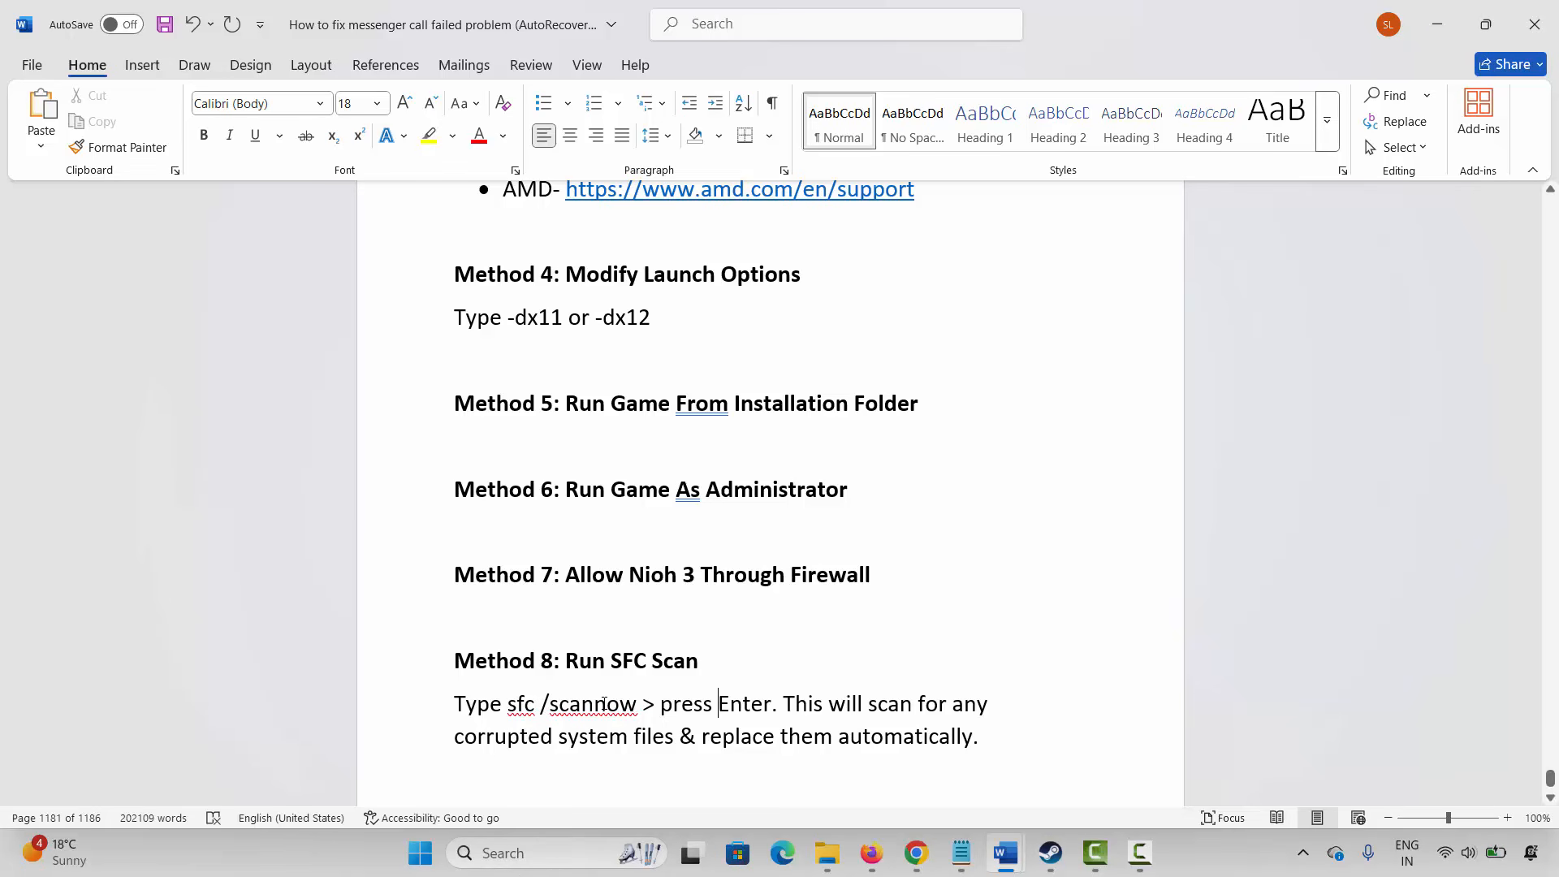
pyautogui.click(516, 852)
pyautogui.write('comm')
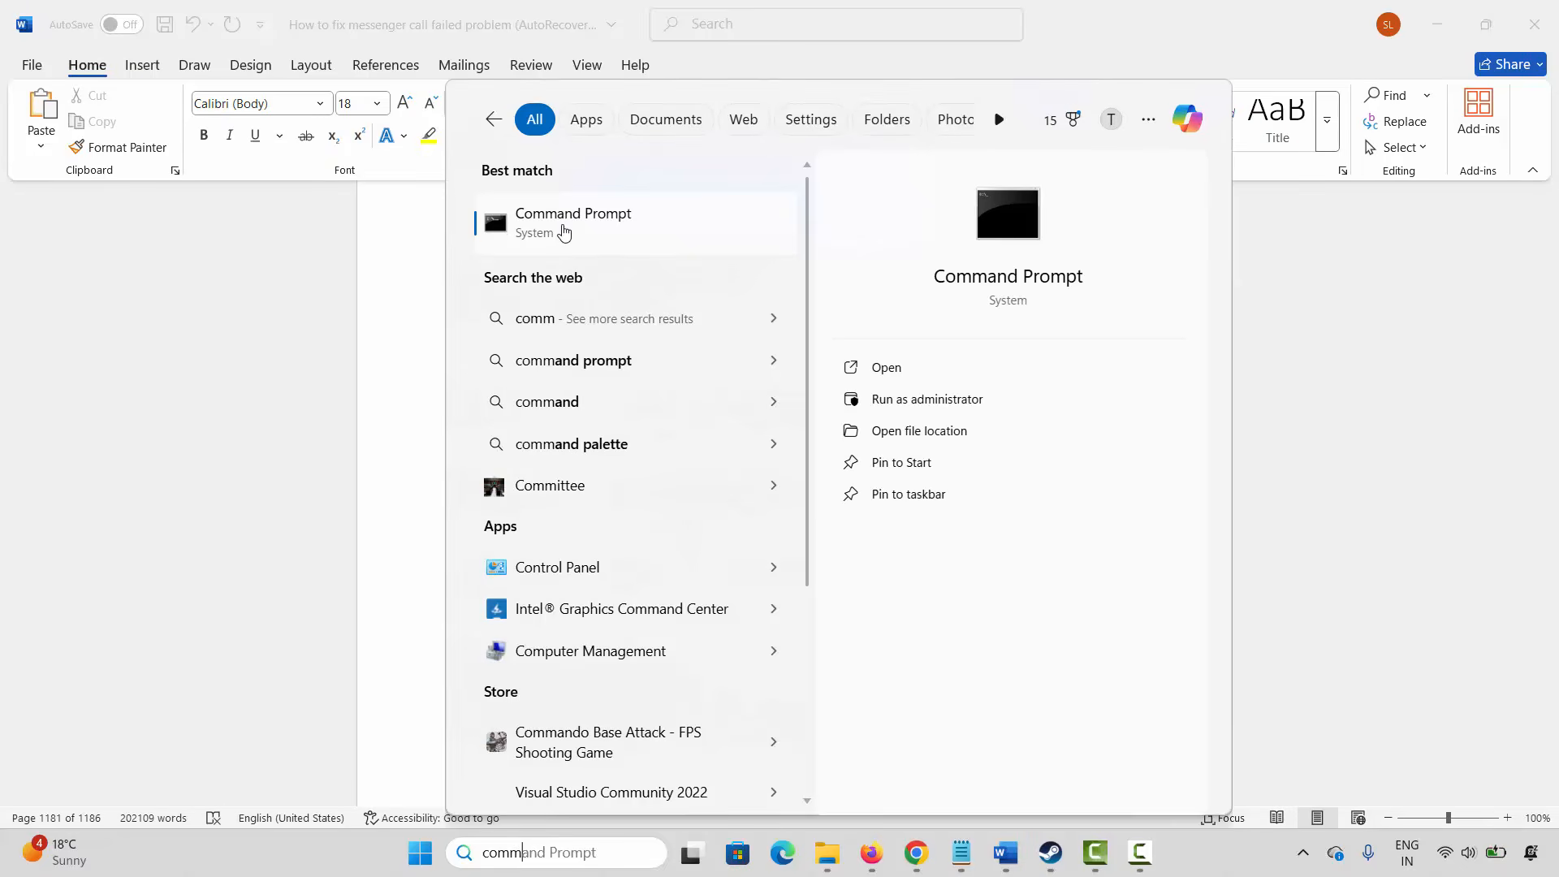
pyautogui.click(661, 229)
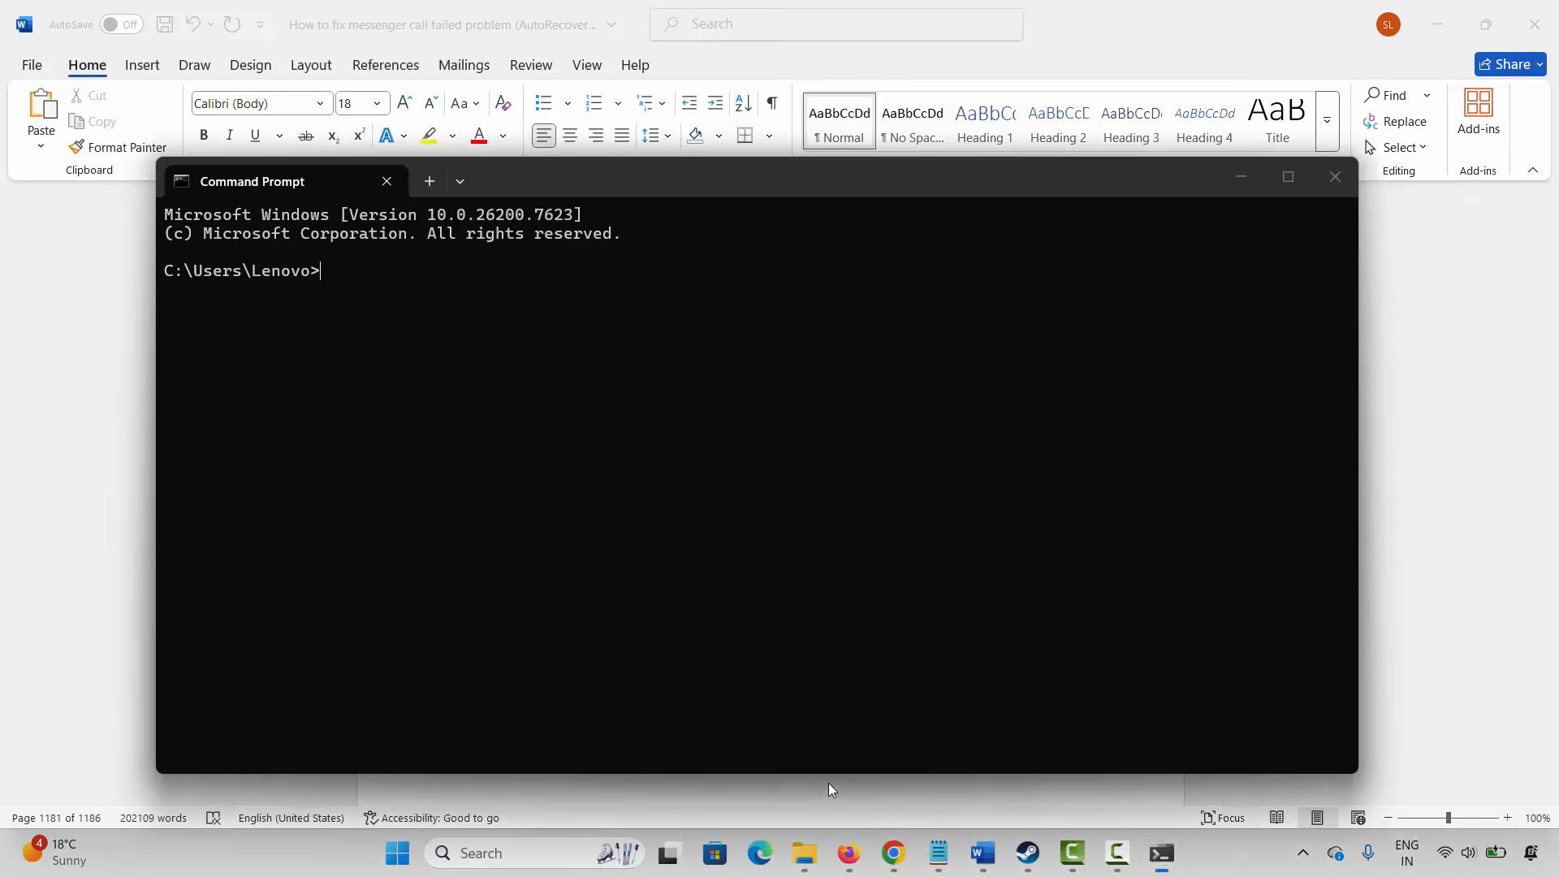
# Copy the command sfc /scannow from the Word notes, run it in Command Prompt and close the window.
pyautogui.click(828, 787)
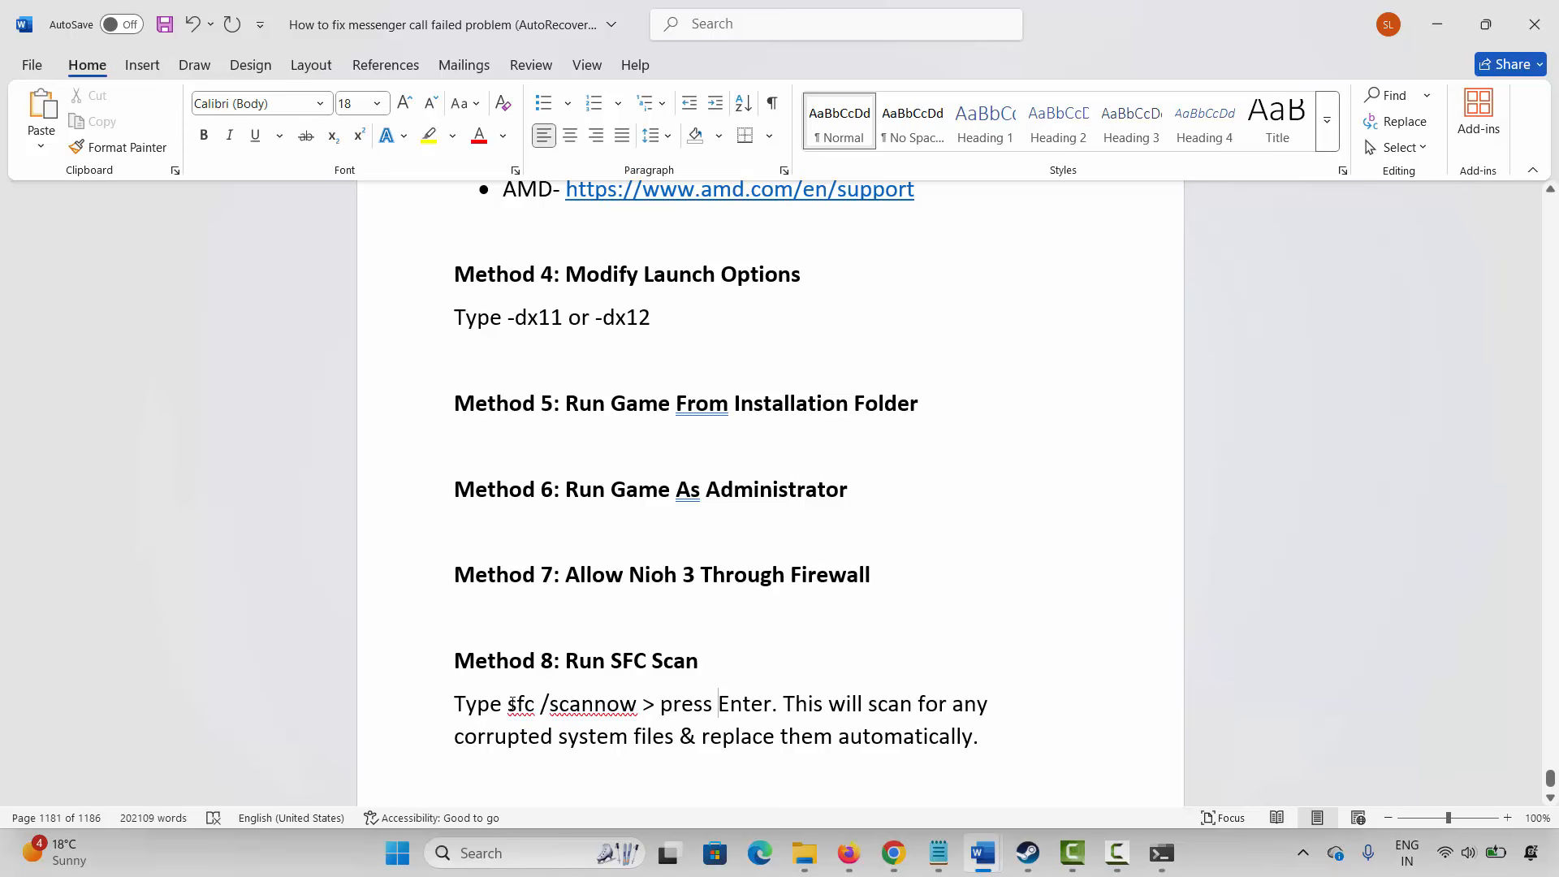
pyautogui.moveTo(510, 703); pyautogui.dragTo(640, 703)
pyautogui.hotkey('ctrl', 'c')
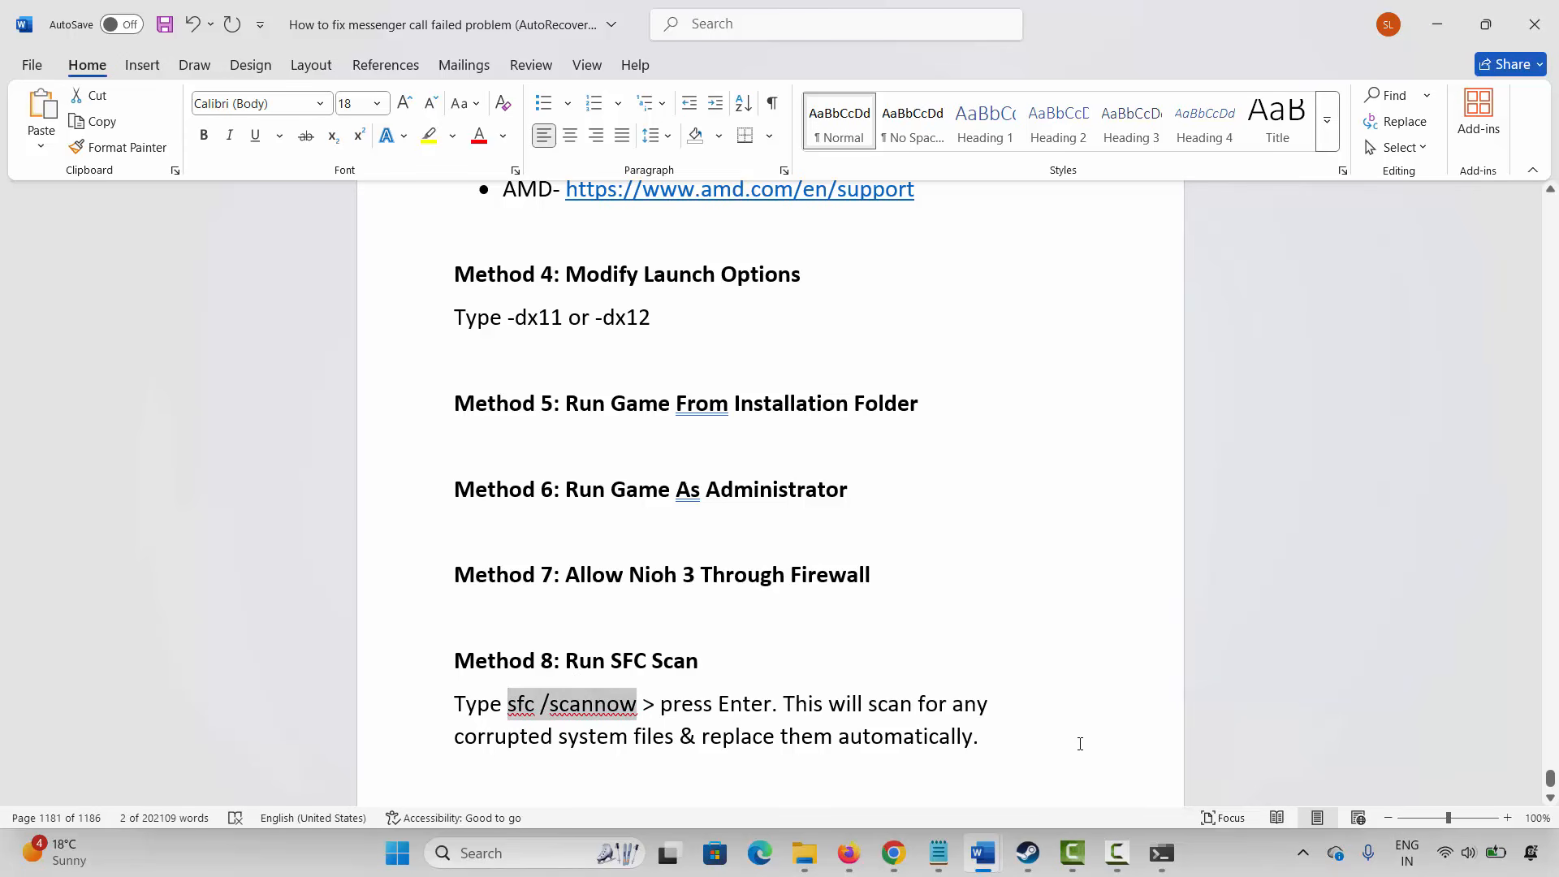
pyautogui.click(1161, 853)
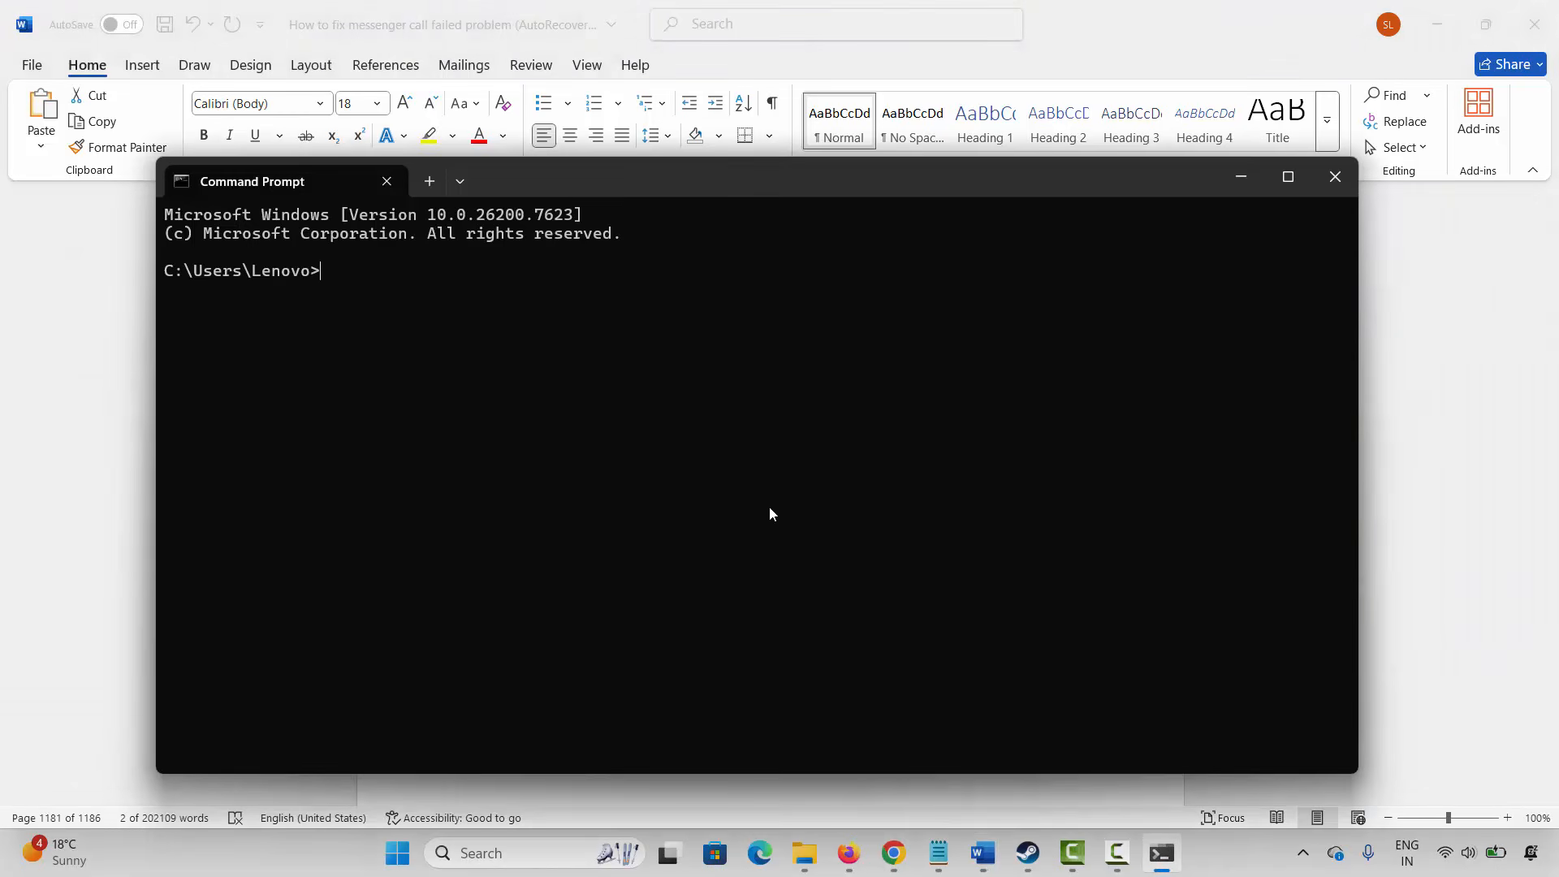
pyautogui.hotkey('ctrl', 'v')
pyautogui.press('Return')
pyautogui.click(1355, 182)
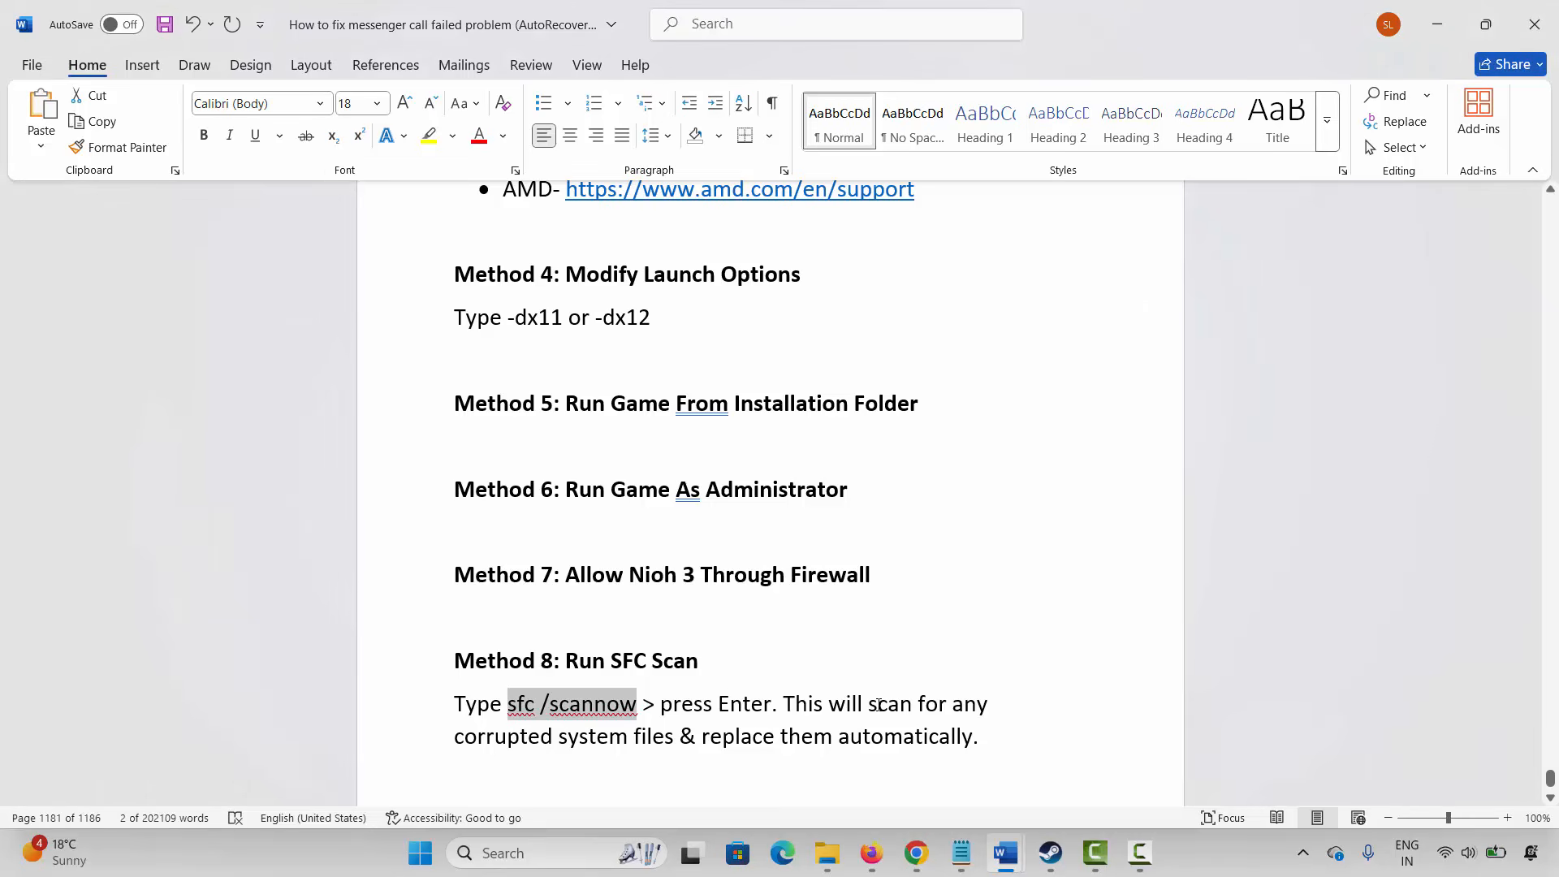
# Highlight the note about replacing corrupted system files automatically and go to Method 9 on disabling in-game overlays.
pyautogui.click(625, 743)
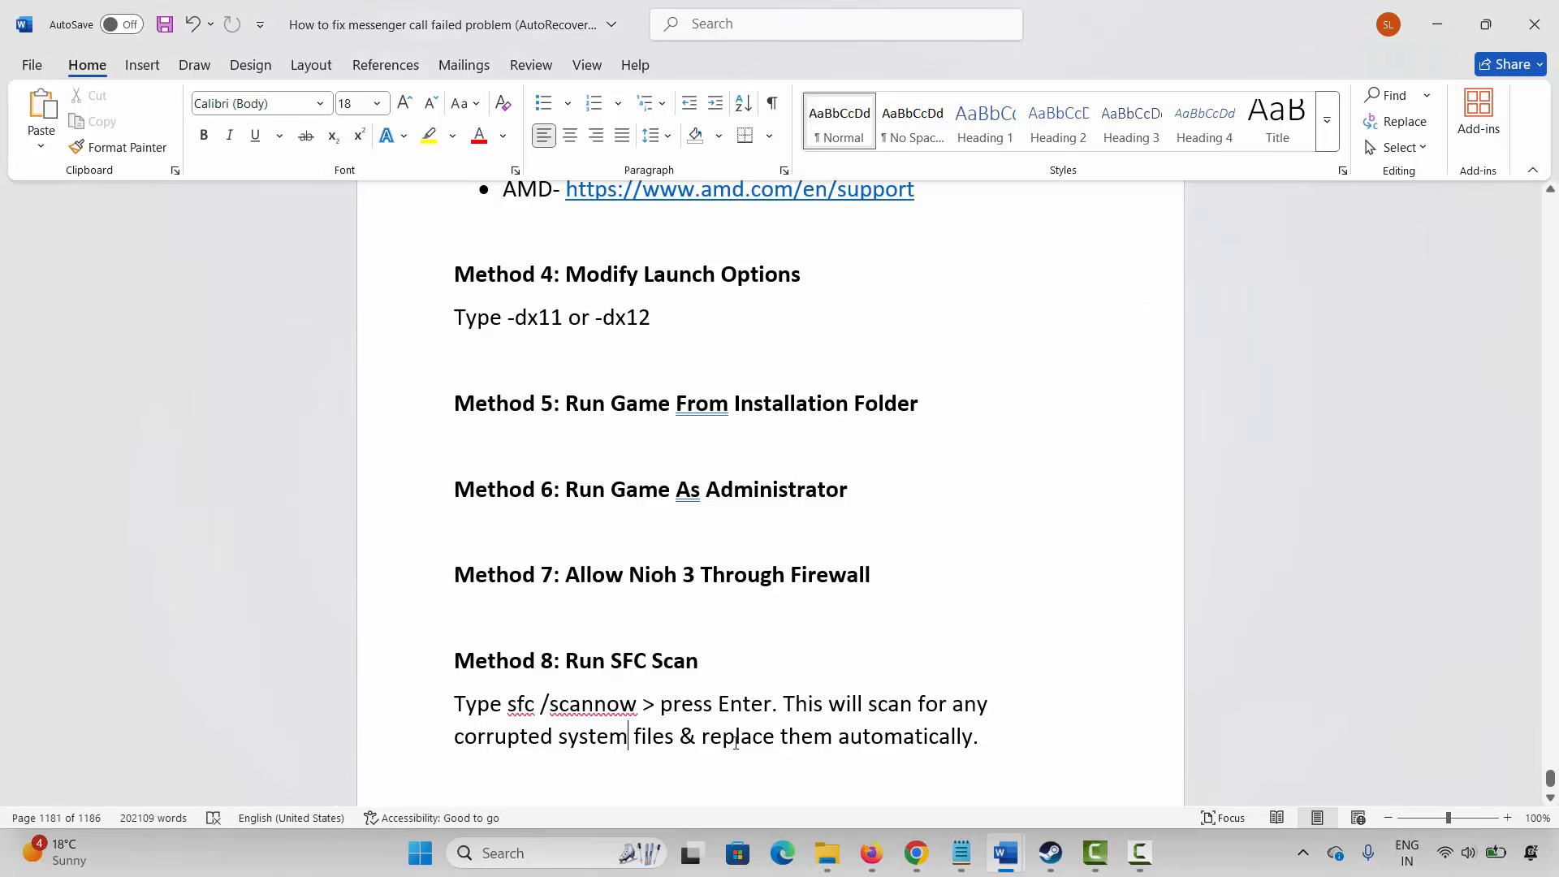
pyautogui.moveTo(735, 744); pyautogui.dragTo(973, 743)
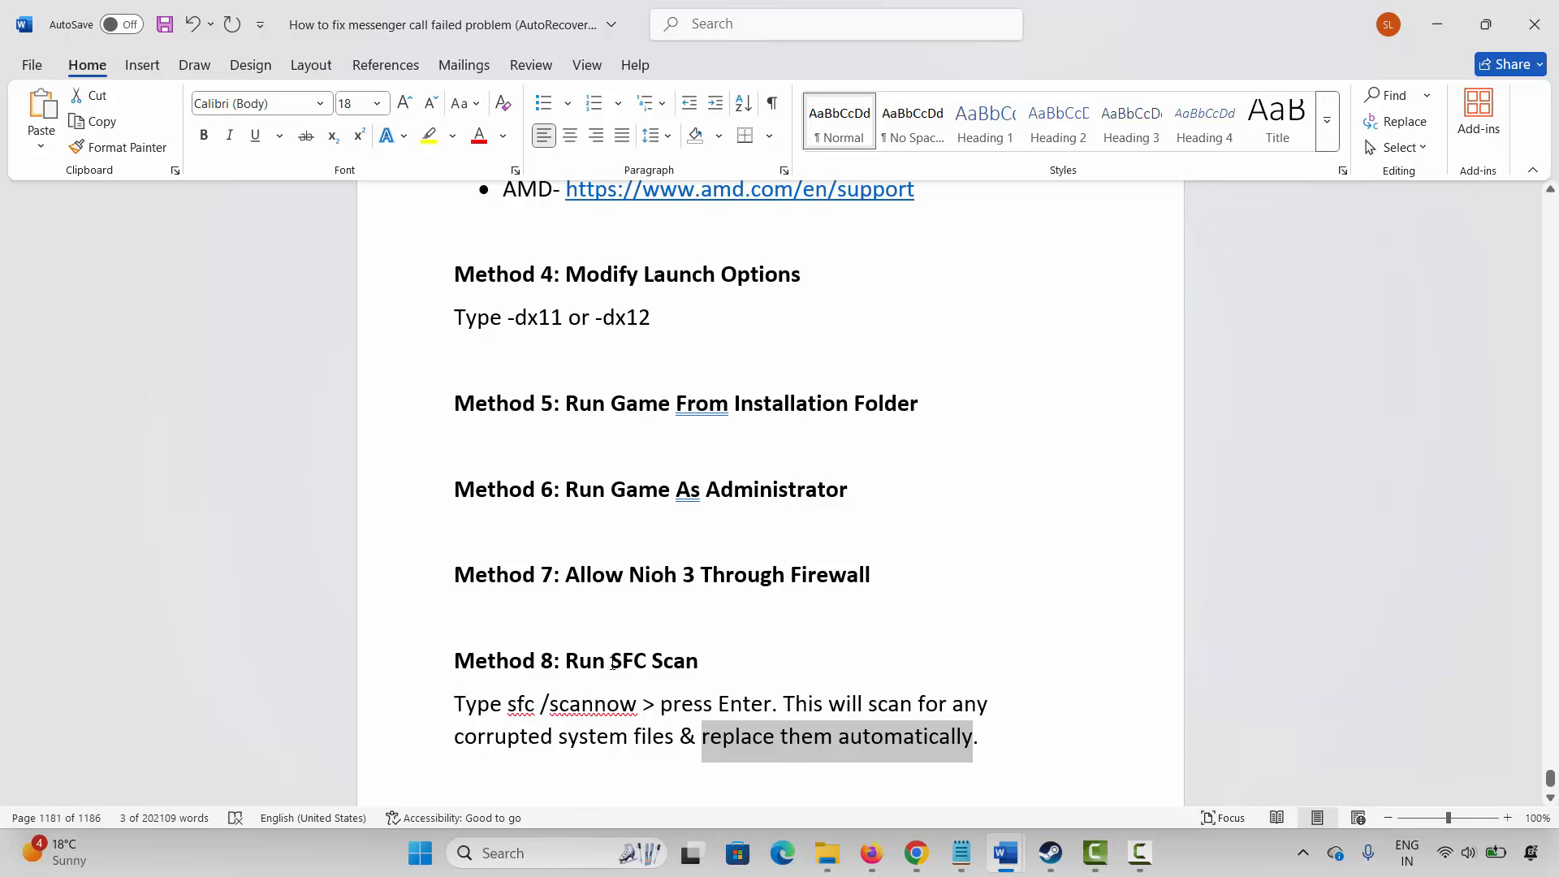
pyautogui.scroll(-5, 615, 618)
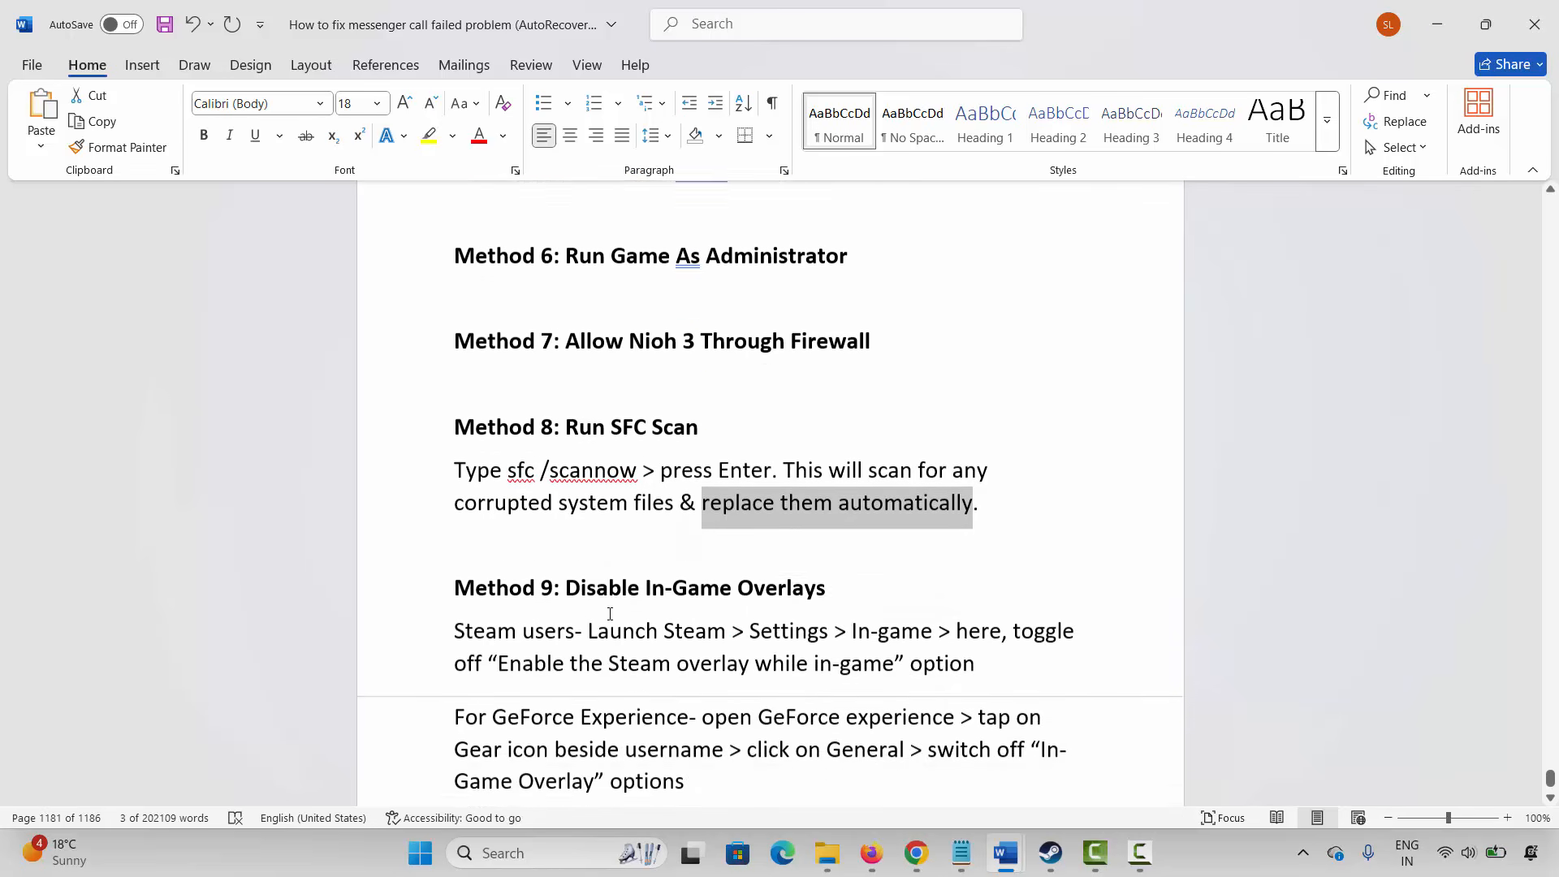
pyautogui.click(437, 538)
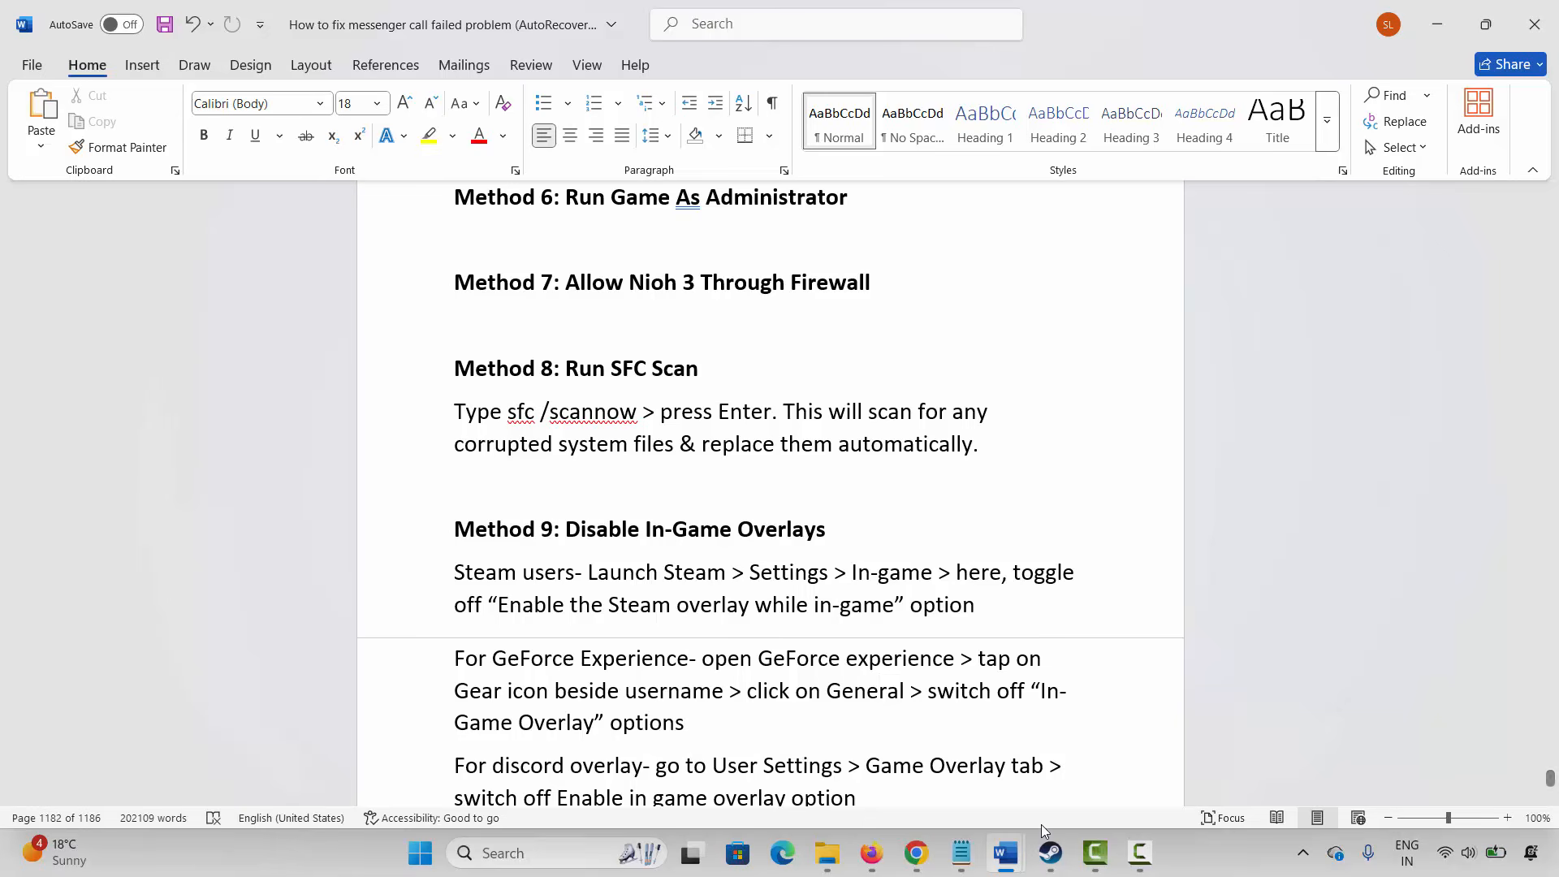
# Switch to Steam, turn off the Steam Overlay while in-game in the In Game settings, and close the settings.
pyautogui.click(1051, 852)
pyautogui.click(53, 18)
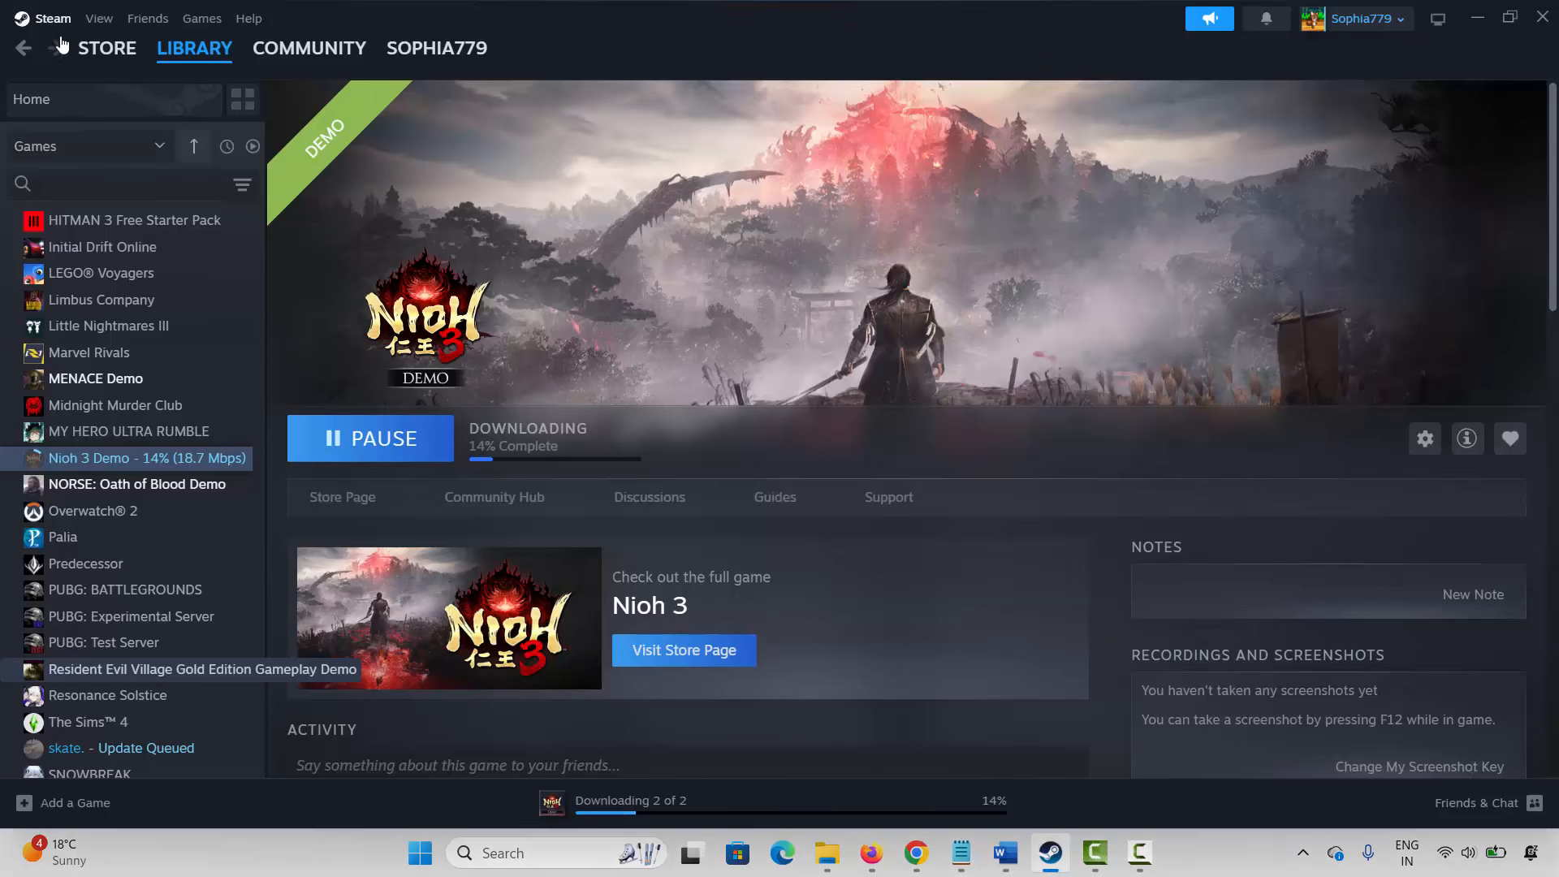
pyautogui.click(84, 256)
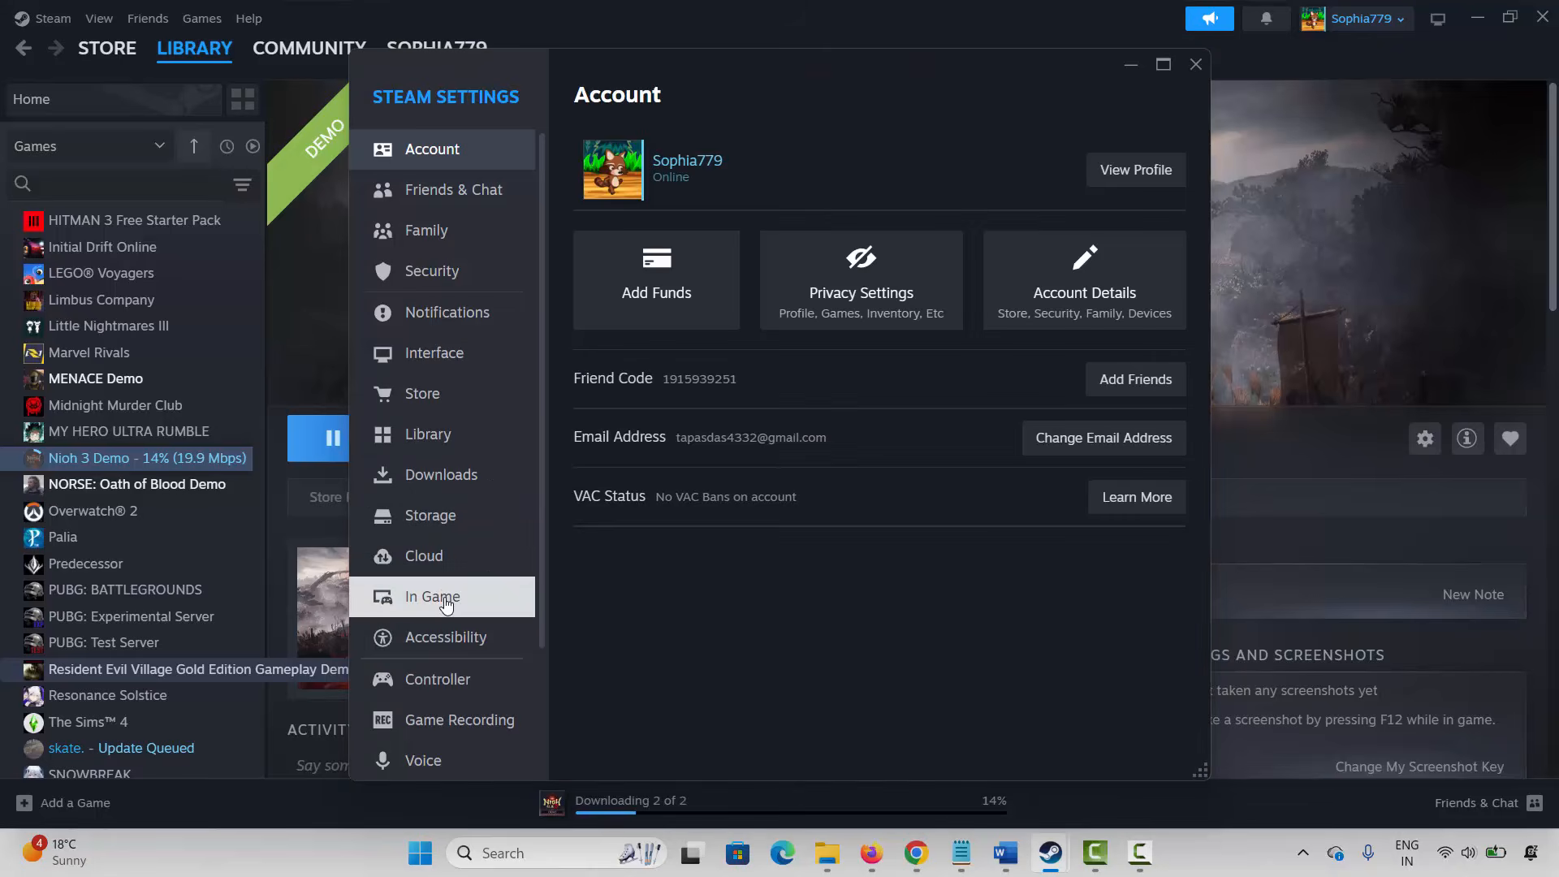
pyautogui.click(431, 597)
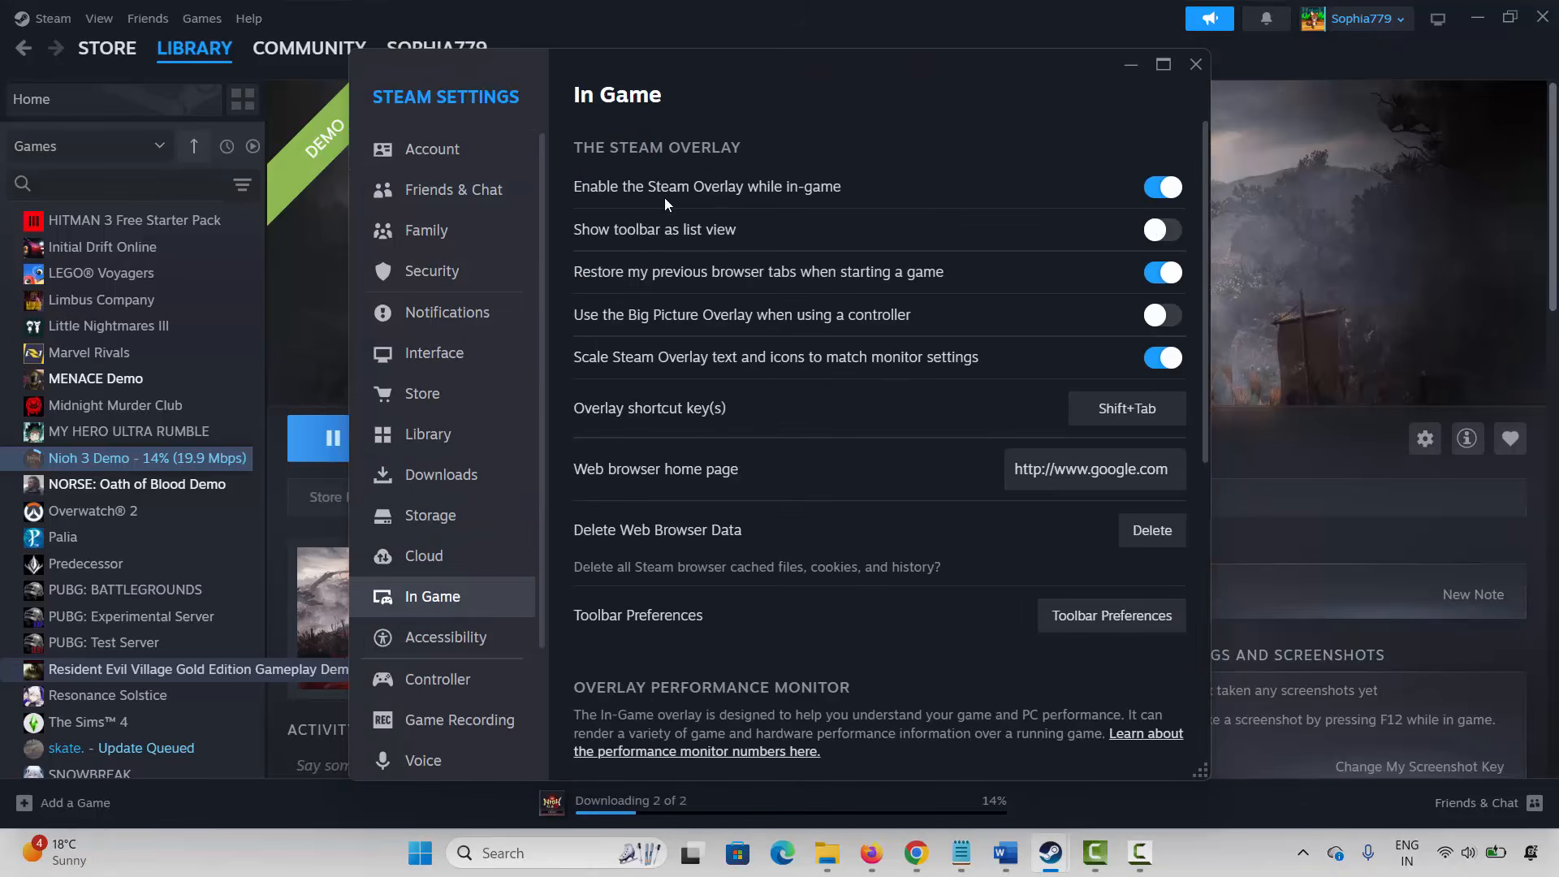
pyautogui.click(1154, 190)
pyautogui.click(1196, 65)
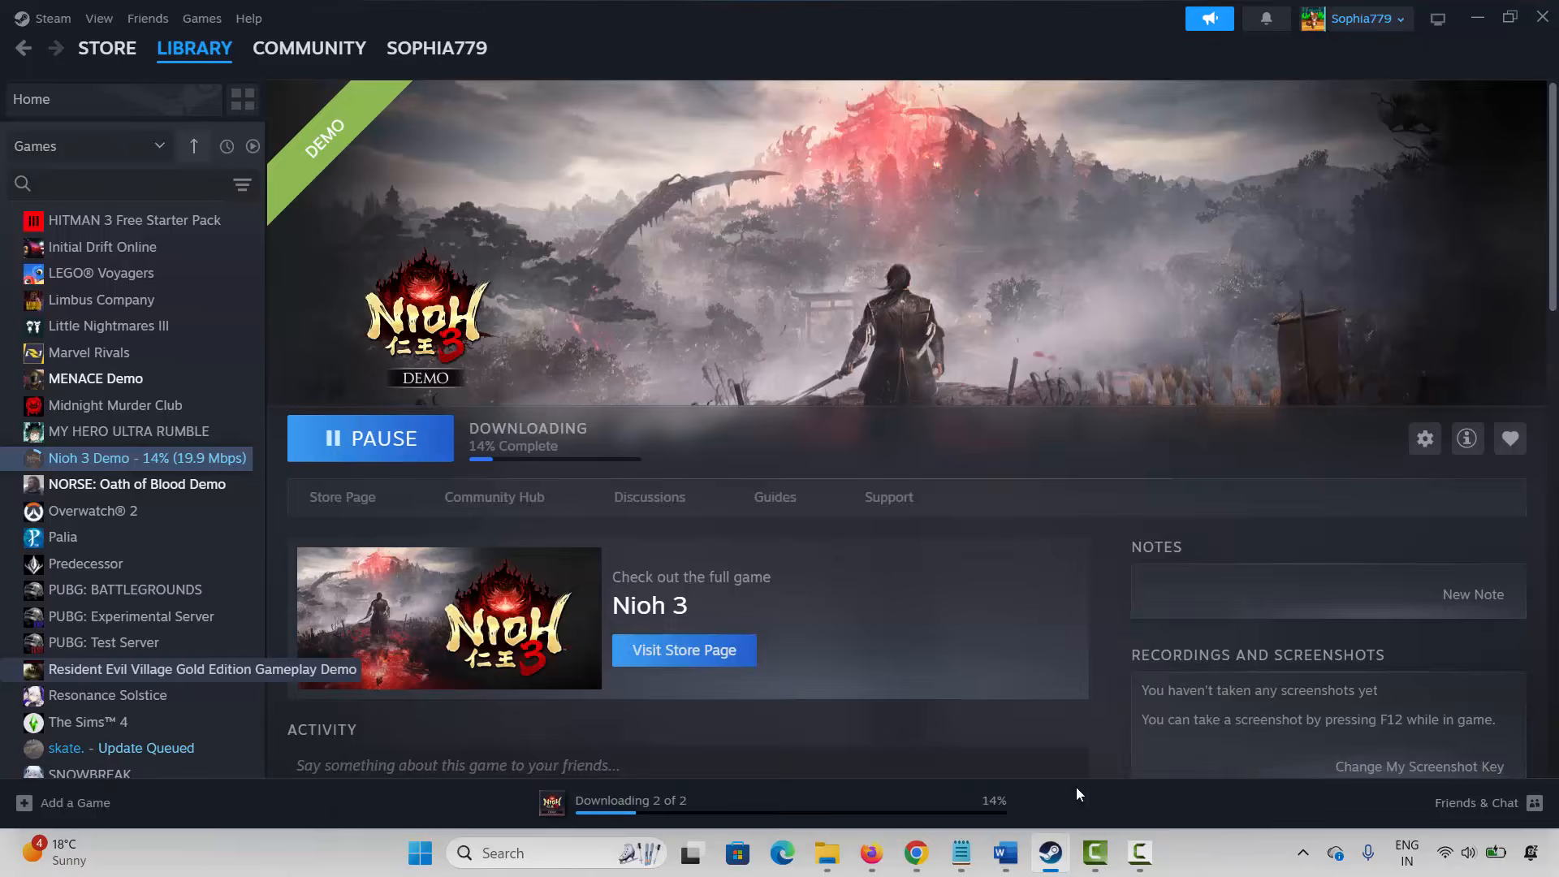
# Switch back to the Word notes and highlight the GeForce Experience overlay instructions under Method 9.
pyautogui.click(1048, 872)
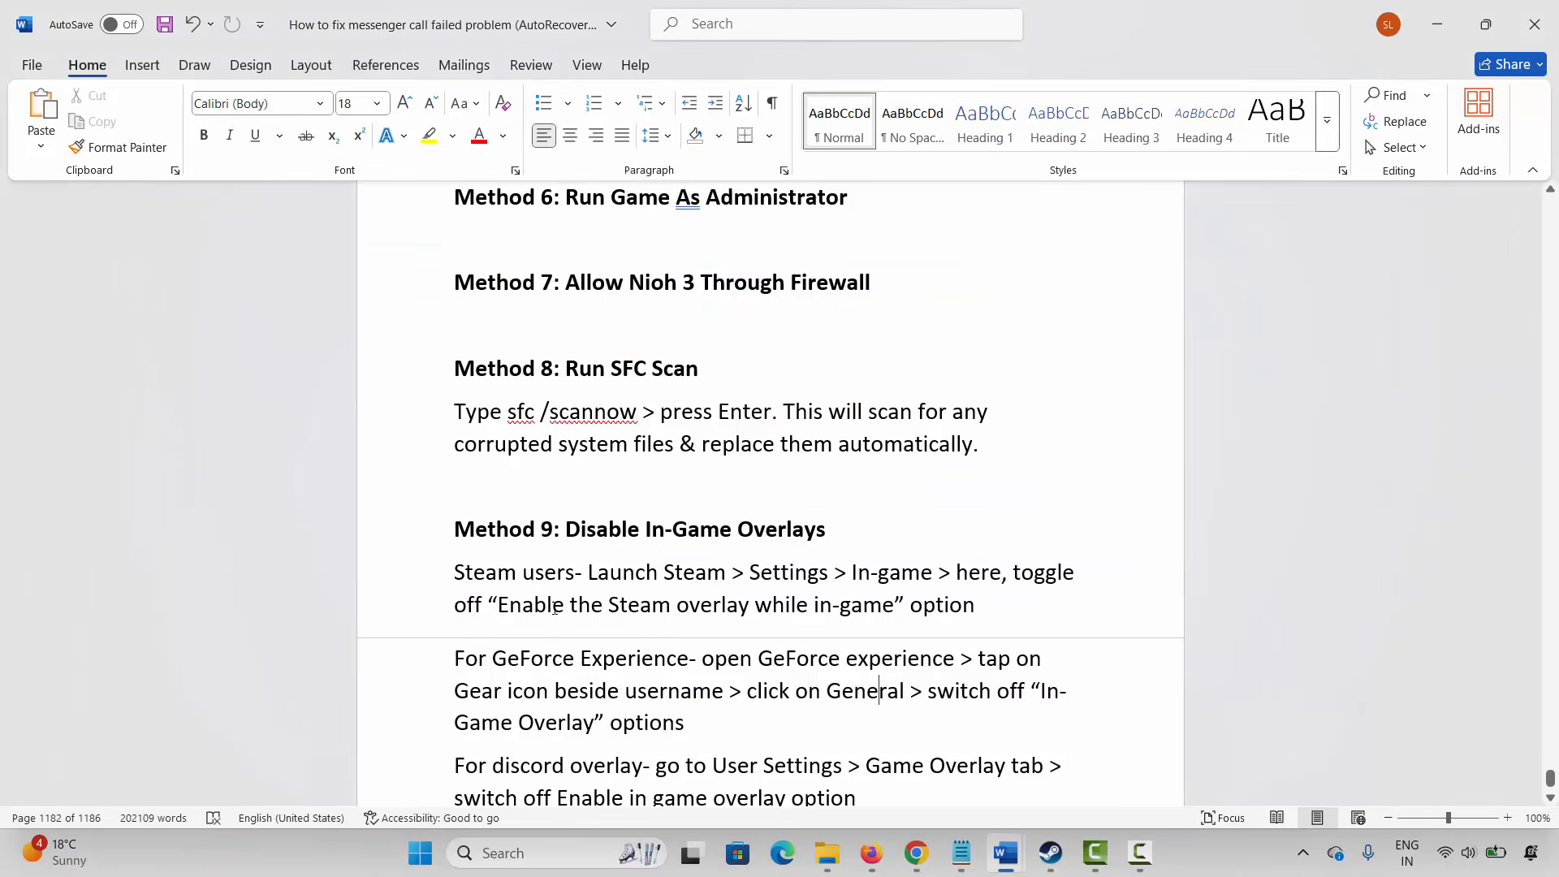
pyautogui.scroll(-1, 519, 610)
pyautogui.moveTo(472, 614); pyautogui.dragTo(591, 613)
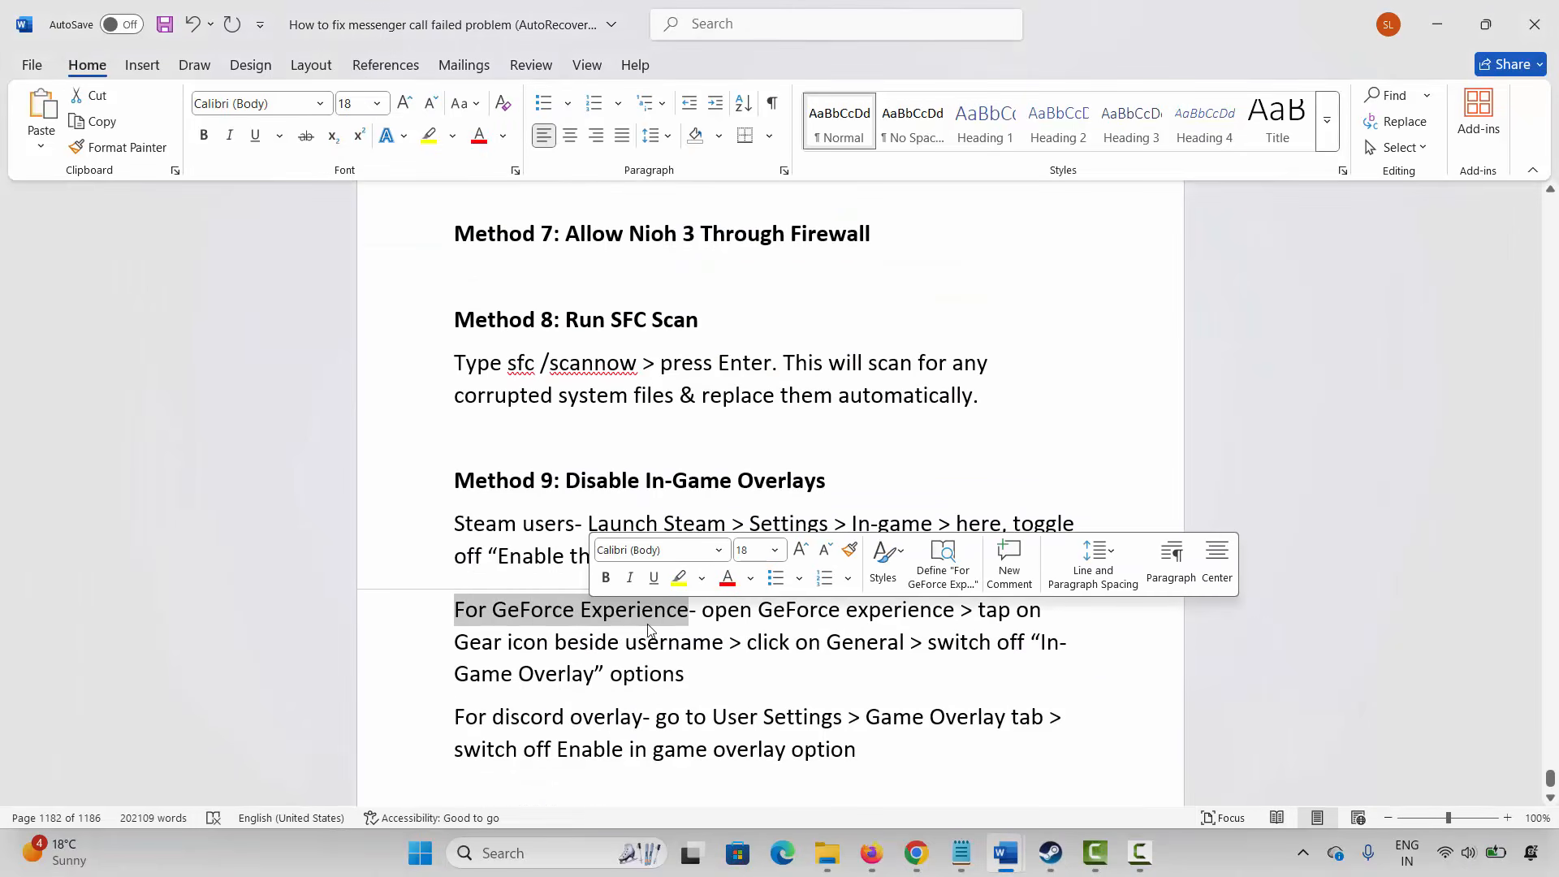
pyautogui.moveTo(459, 643); pyautogui.dragTo(624, 643)
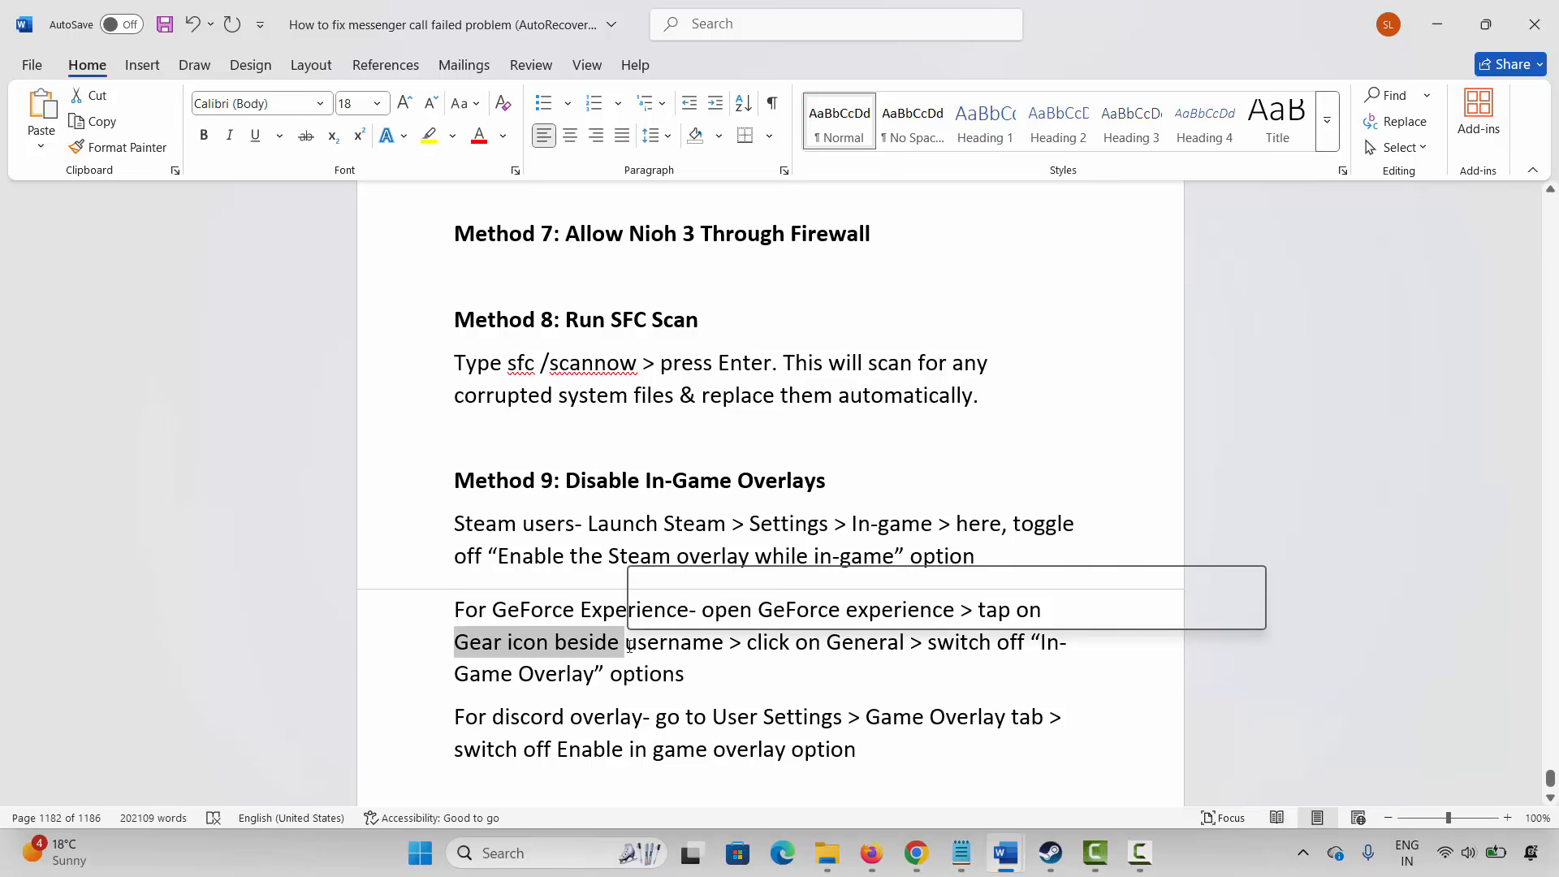
pyautogui.click(842, 649)
pyautogui.moveTo(481, 676); pyautogui.dragTo(594, 676)
pyautogui.click(531, 562)
pyautogui.scroll(-1, 531, 585)
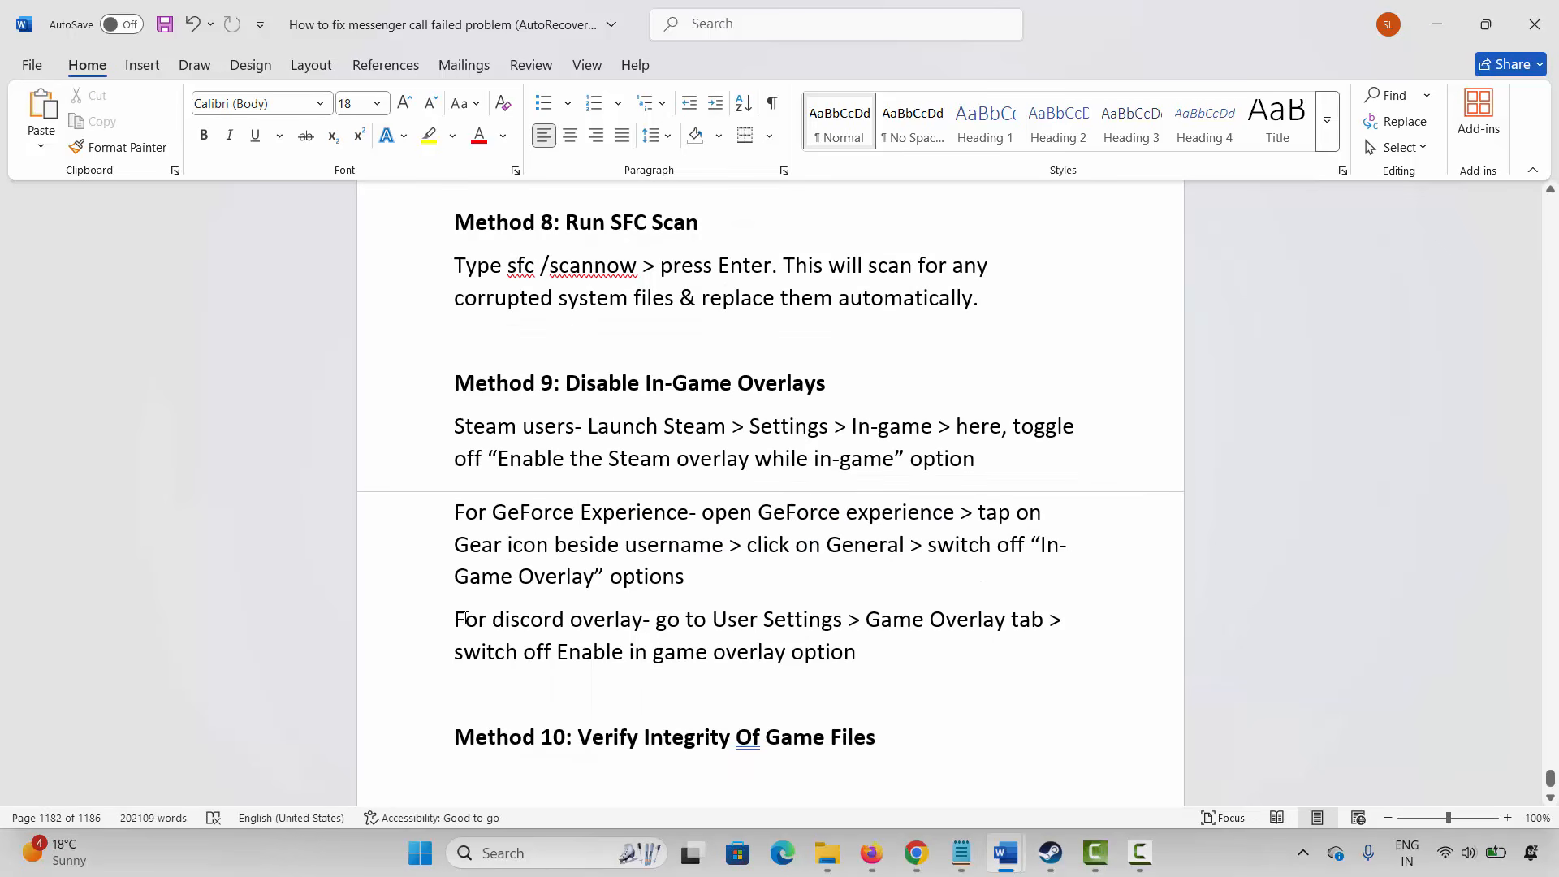
# Highlight the Discord overlay instructions in the notes, including the part about switching off the in-game overlay.
pyautogui.moveTo(456, 619); pyautogui.dragTo(552, 619)
pyautogui.scroll(1, 854, 639)
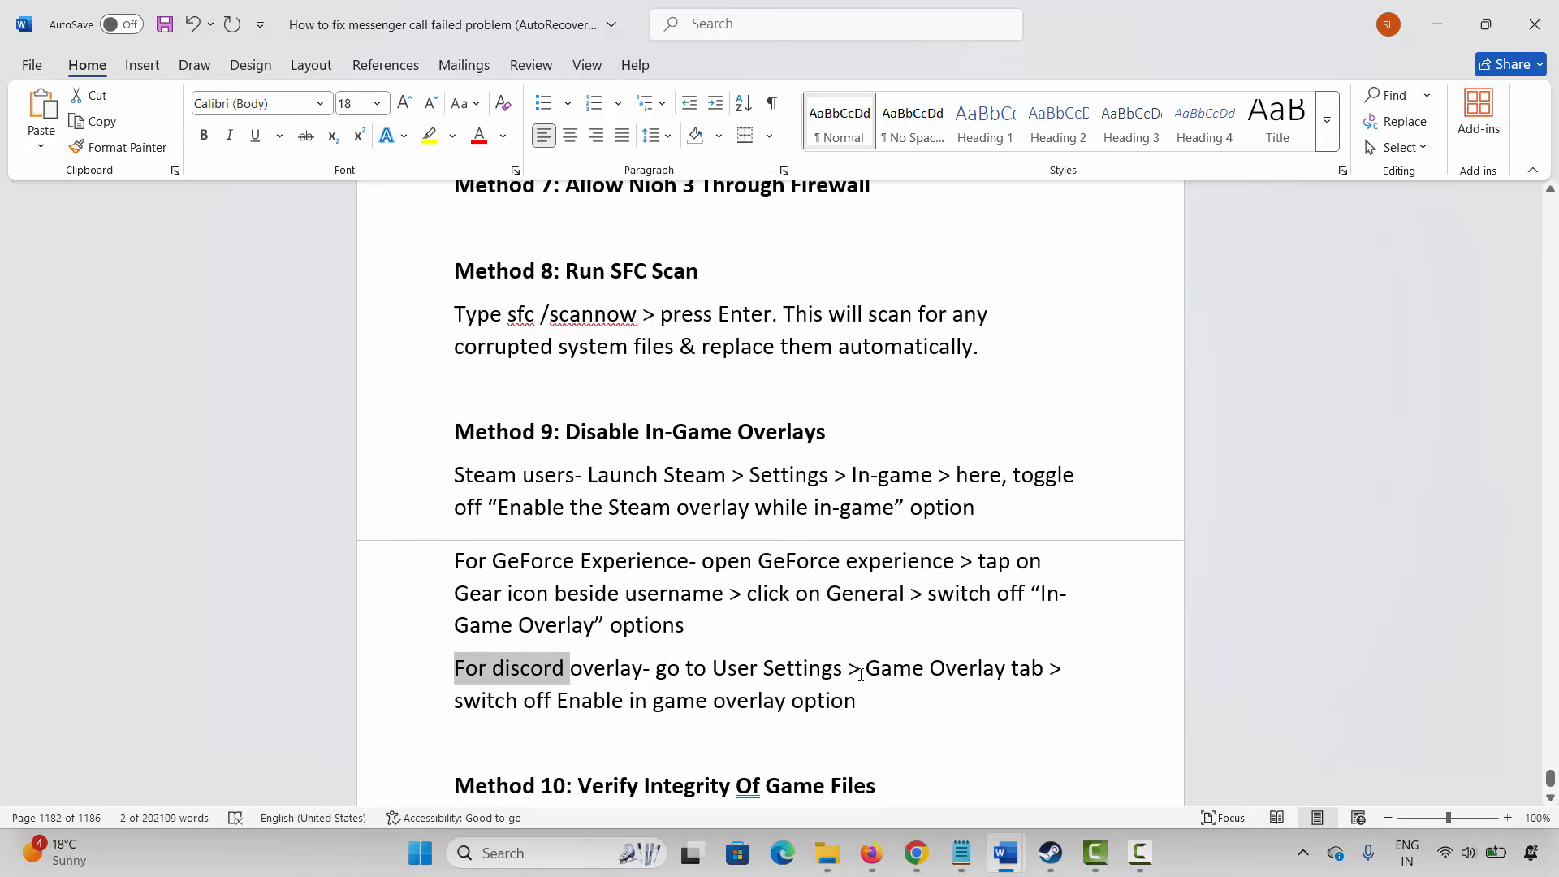
pyautogui.moveTo(511, 703); pyautogui.dragTo(558, 702)
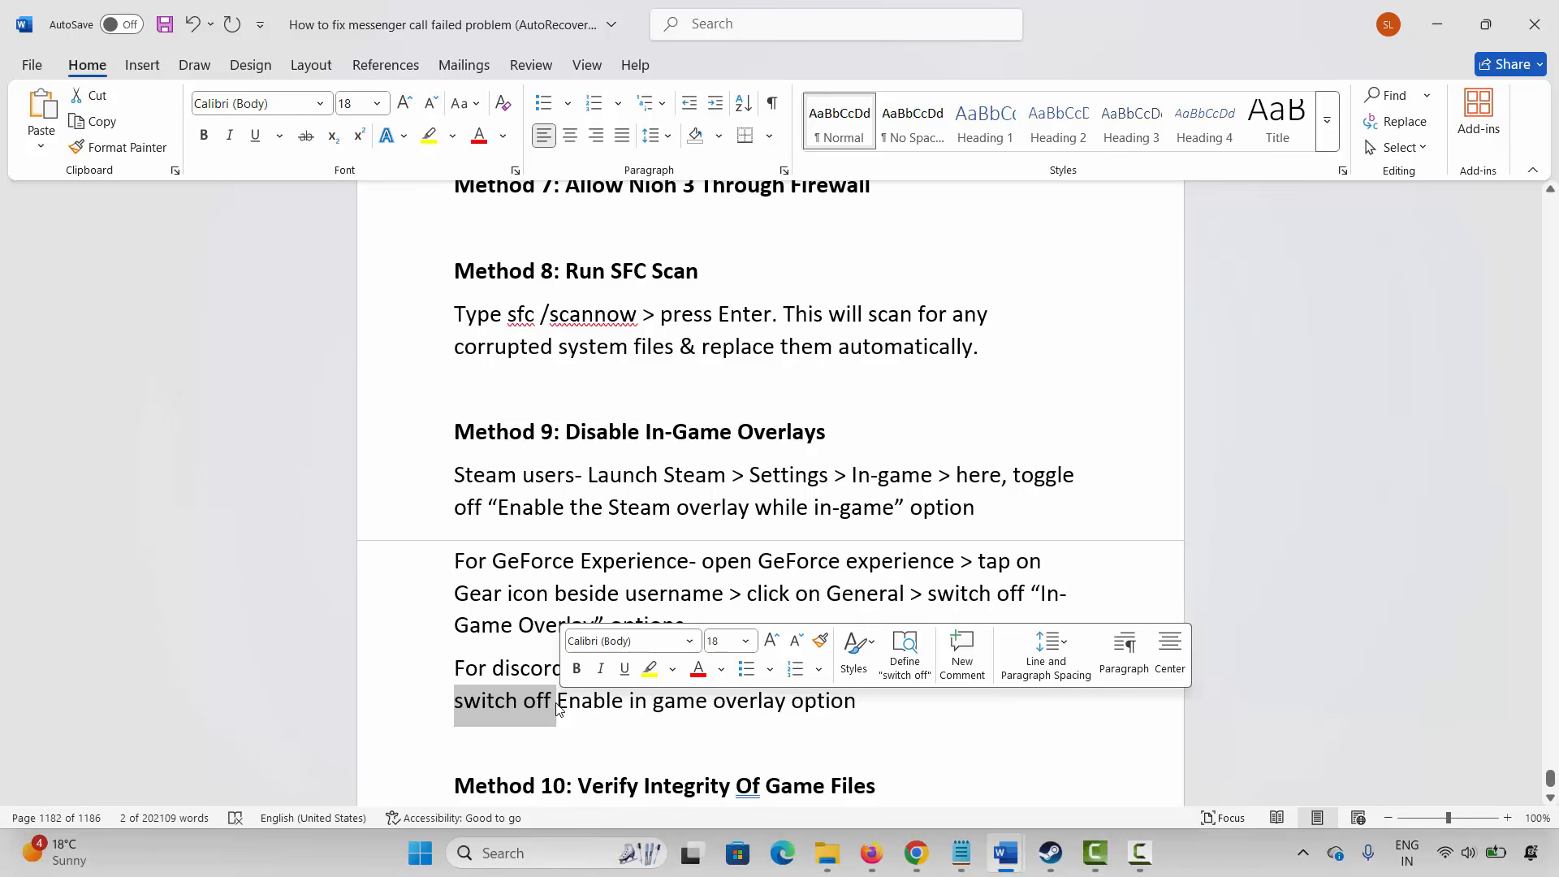
pyautogui.scroll(-1, 519, 661)
# Select the Method 10 heading, view the file integrity option in Nioh 3 Demo's Installed Files properties in Steam, and close the properties.
pyautogui.click(403, 688)
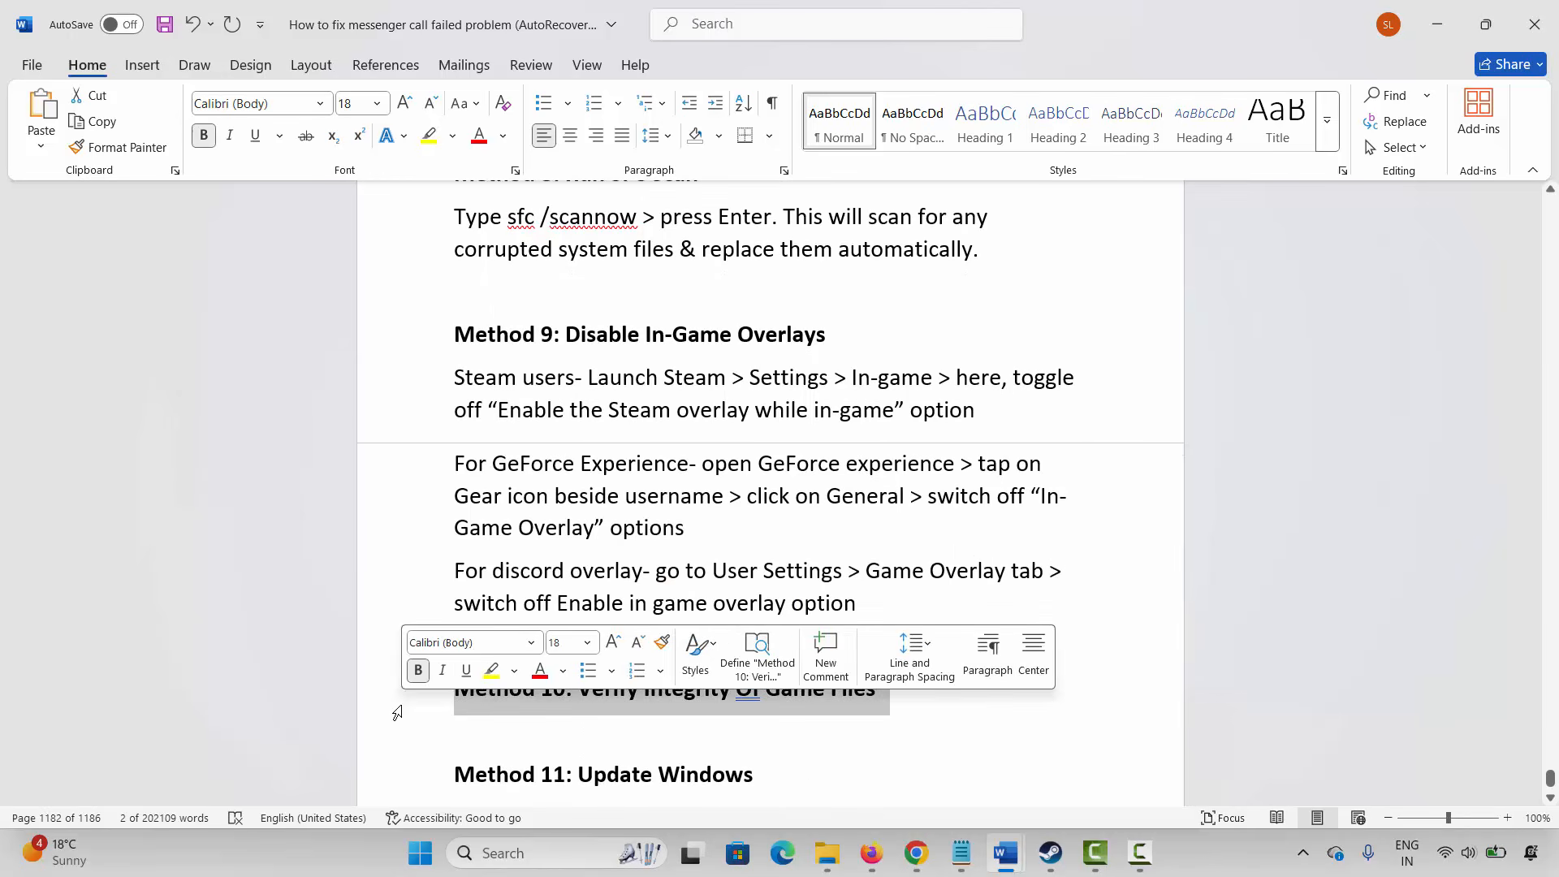
pyautogui.click(1051, 853)
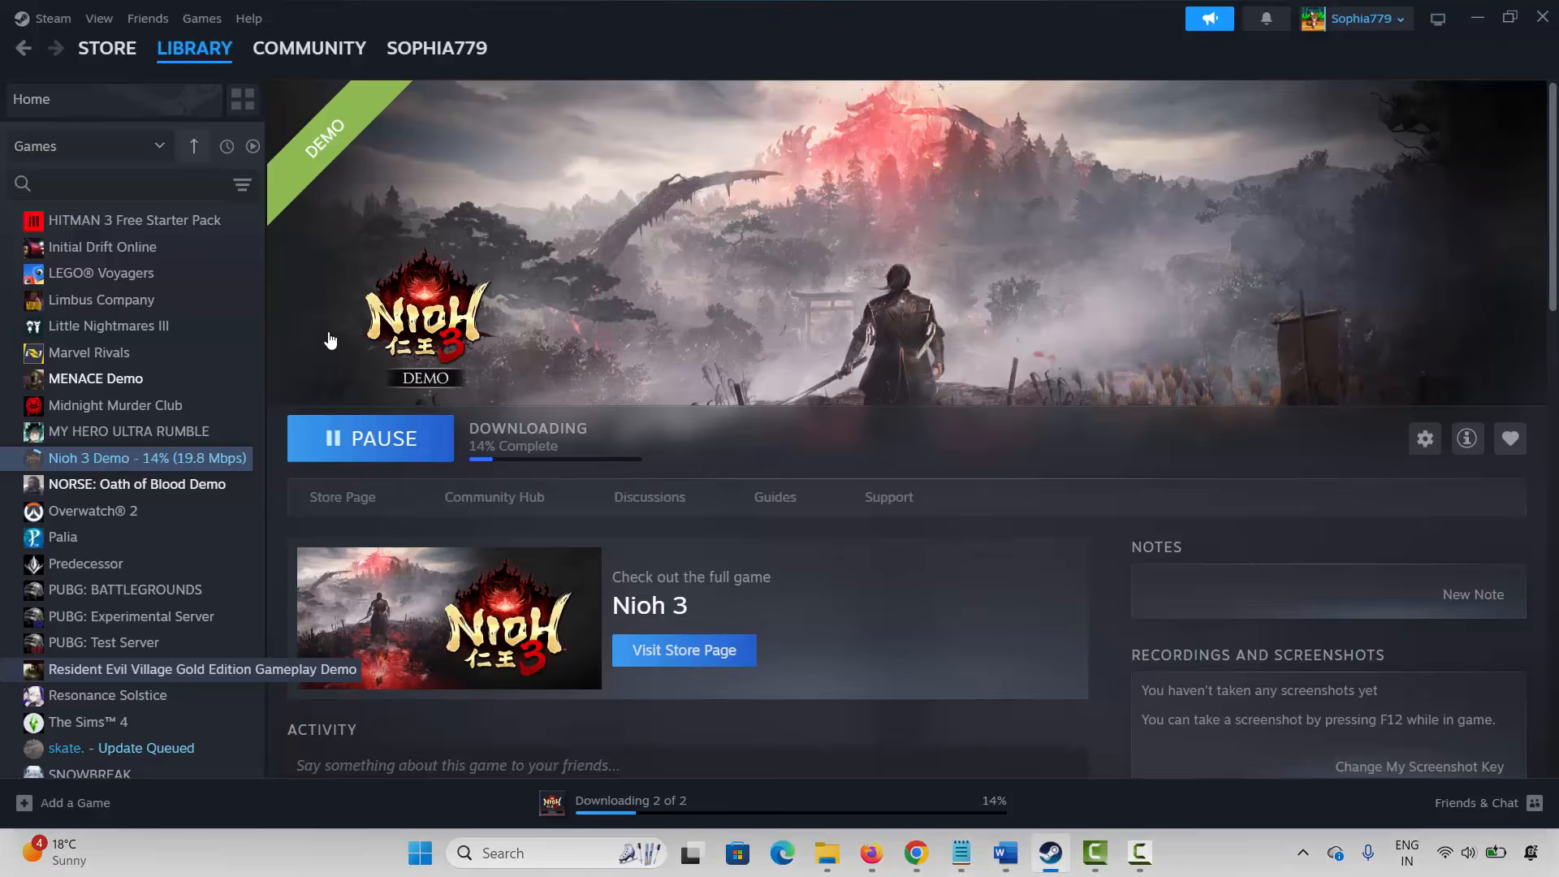
pyautogui.rightClick(89, 457)
pyautogui.click(138, 613)
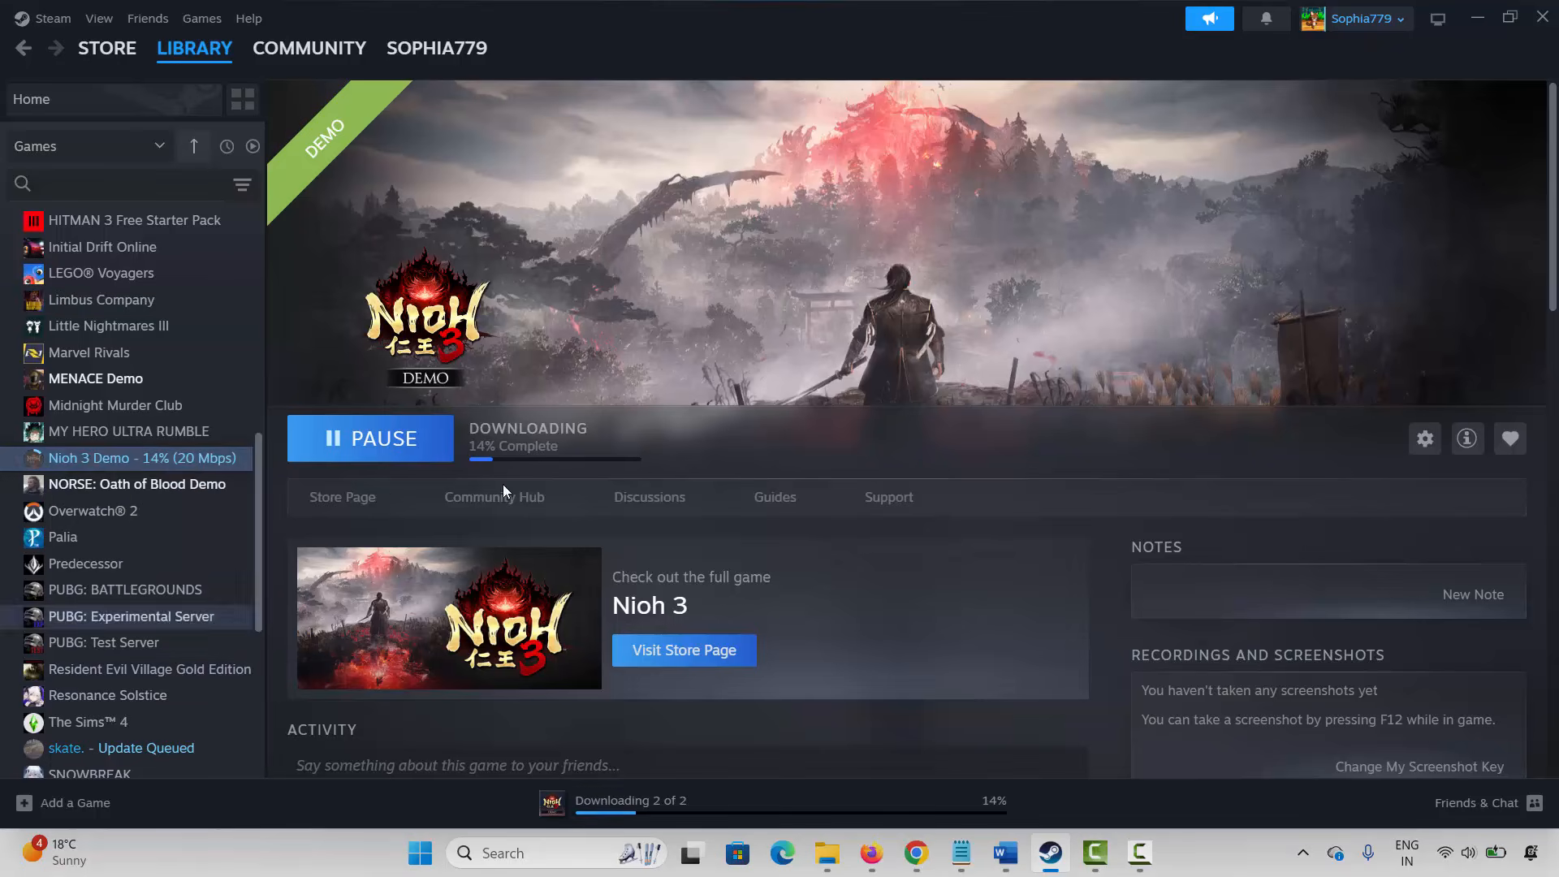
pyautogui.click(439, 284)
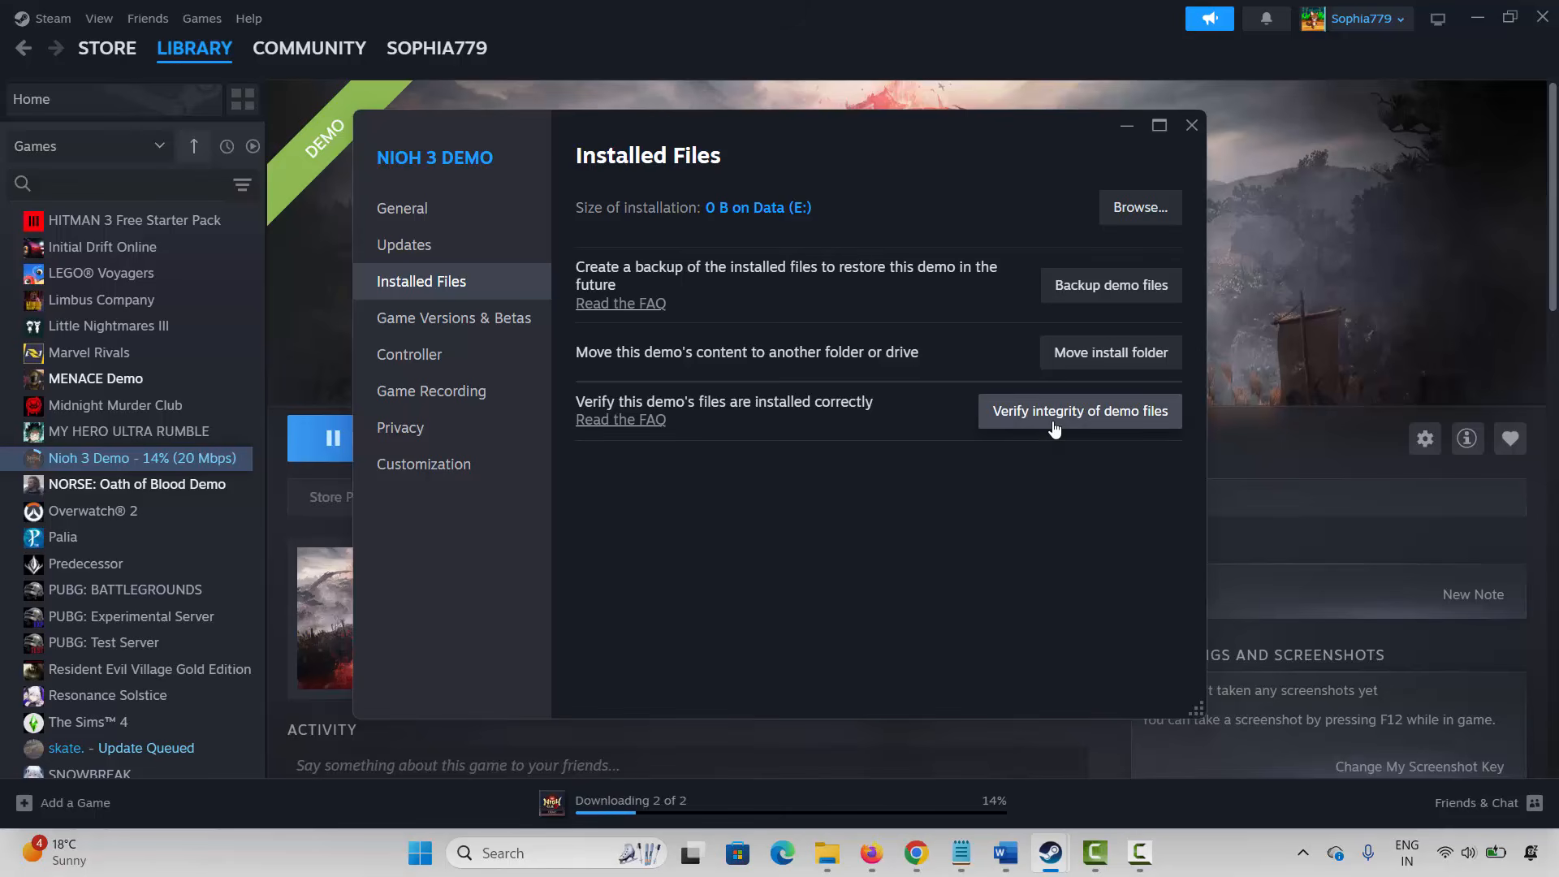
pyautogui.click(1191, 124)
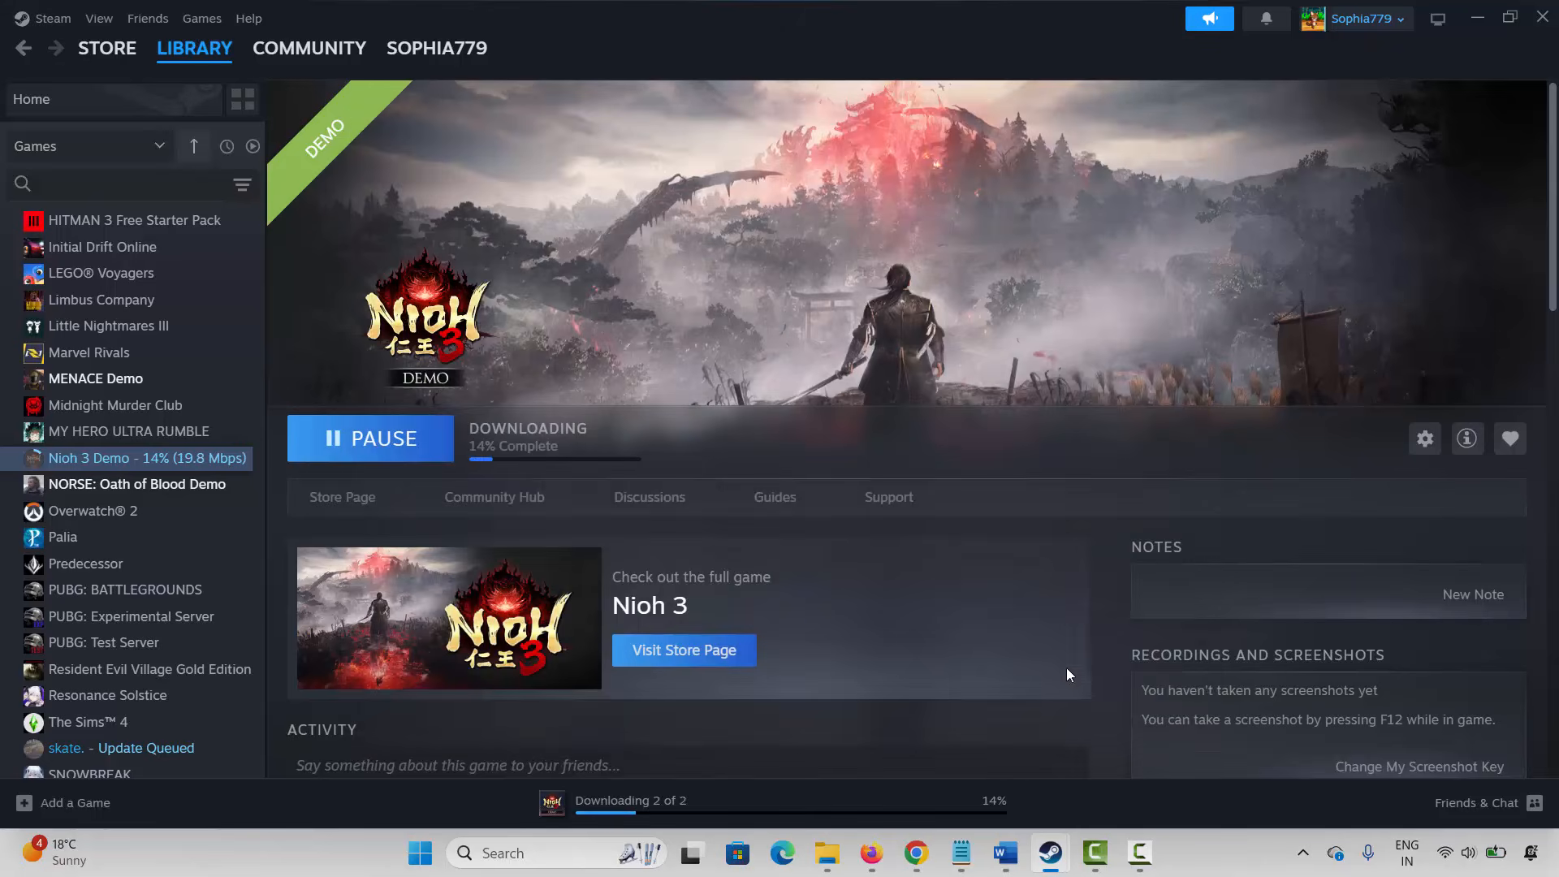
# Return to the Word notes and select the Method 11: Update Windows heading.
pyautogui.click(1053, 860)
pyautogui.scroll(-1, 771, 487)
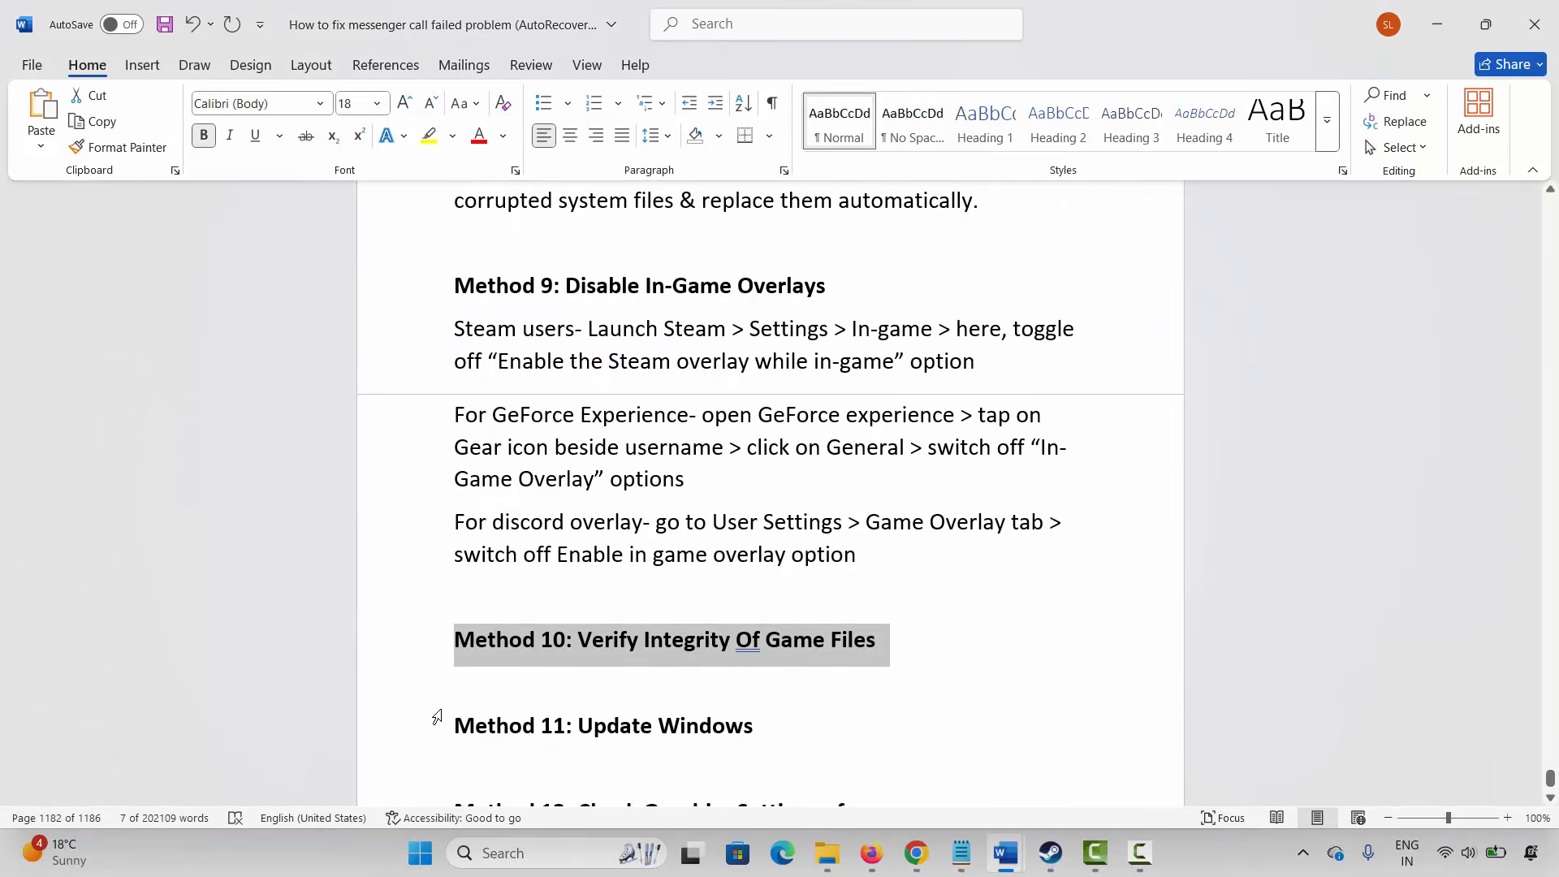
pyautogui.click(435, 719)
# Search Windows for check for updates, run an update check in Windows Update, and close Settings.
pyautogui.click(549, 868)
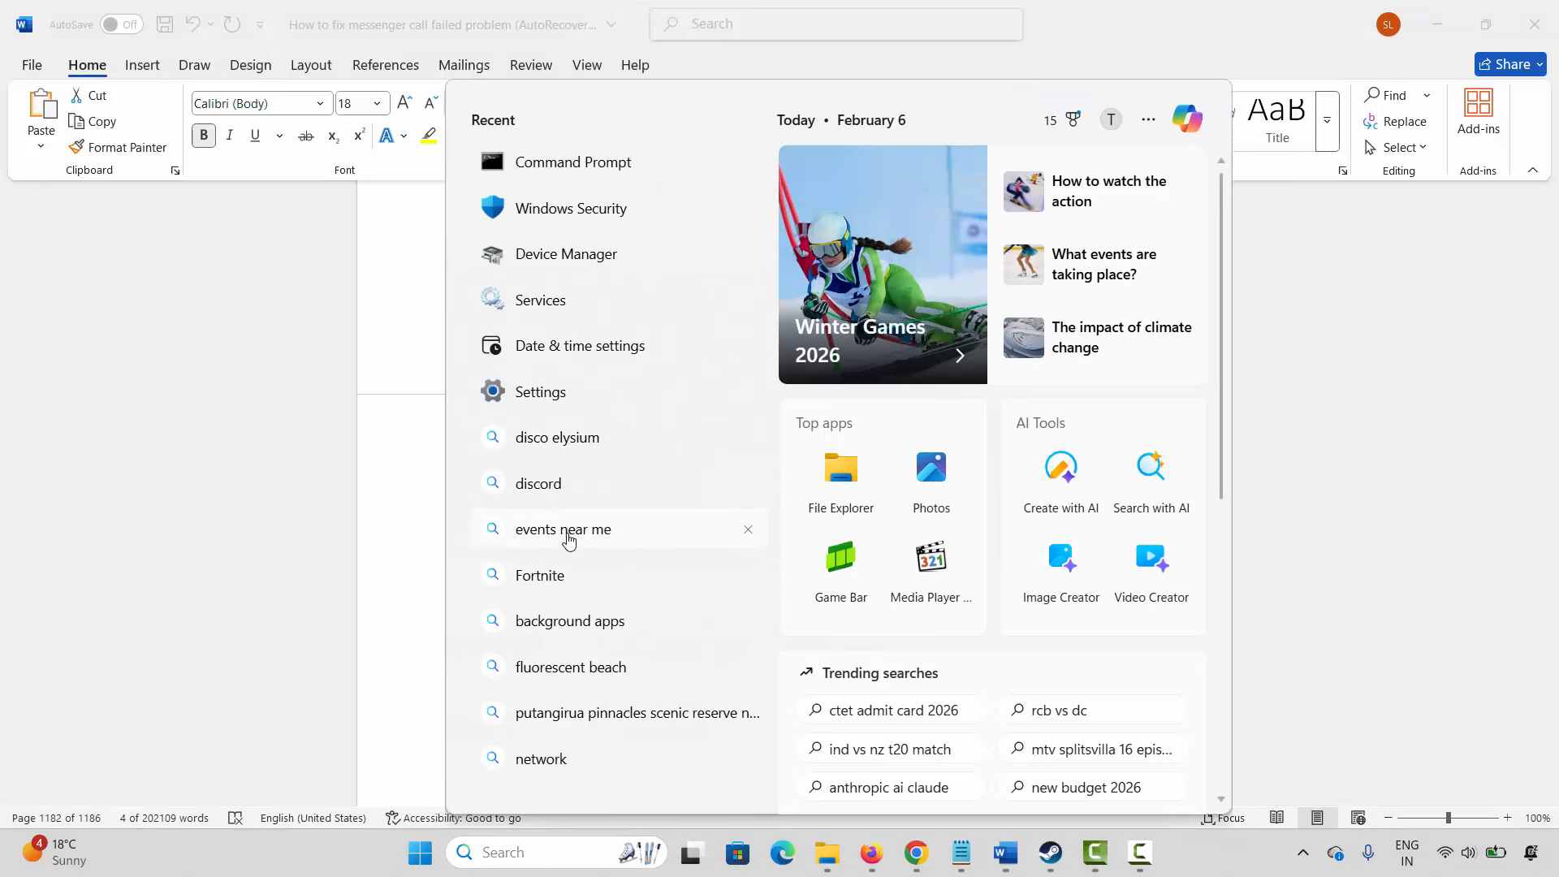
pyautogui.write('ce')
pyautogui.press('BackSpace')
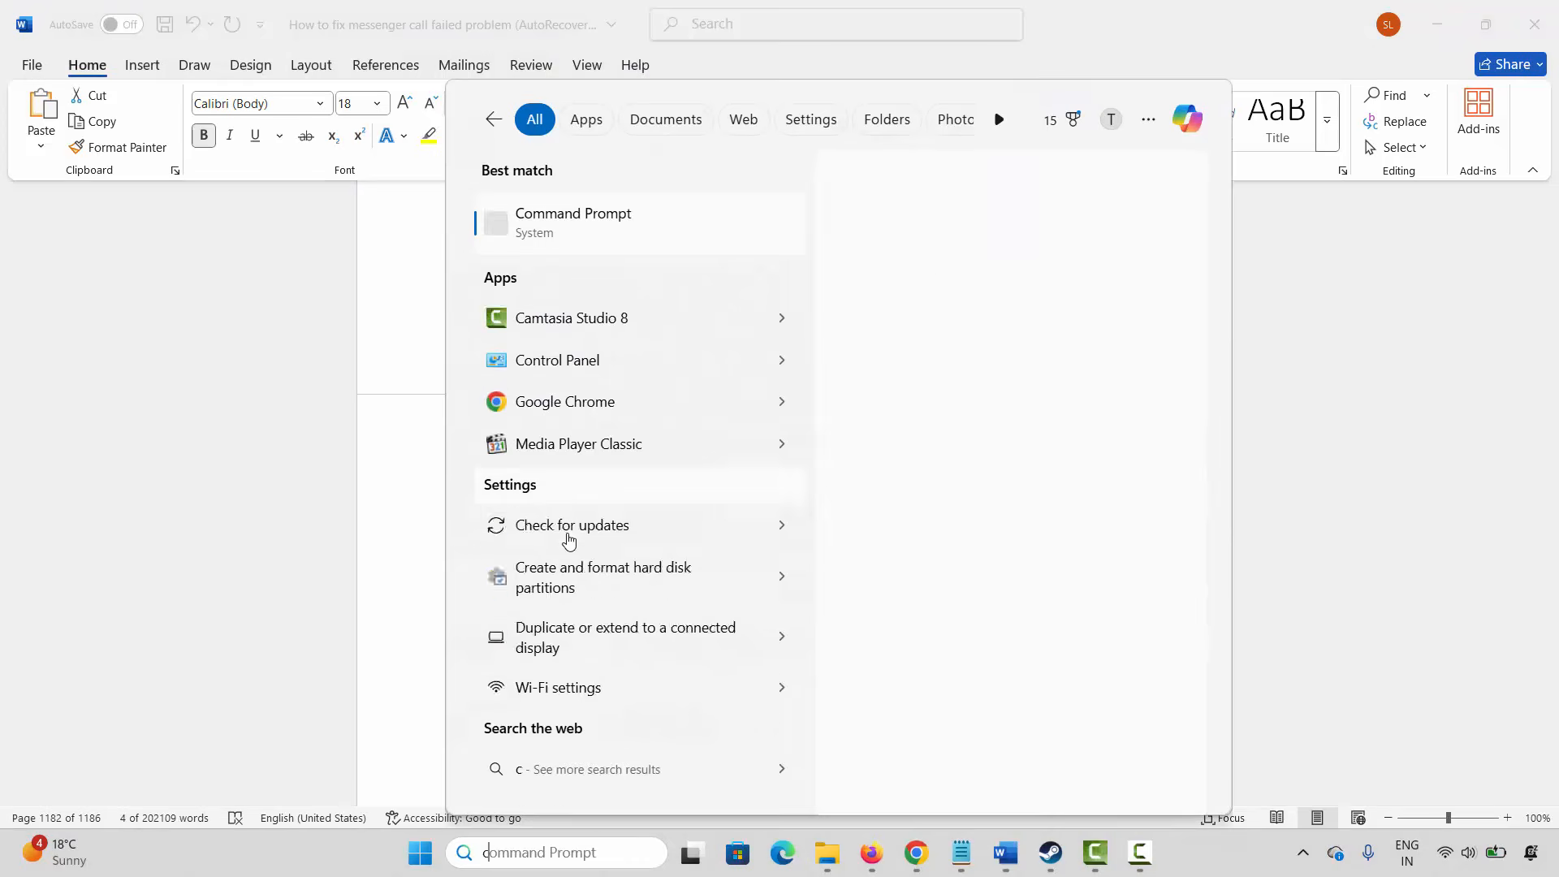
pyautogui.write('heck for updates')
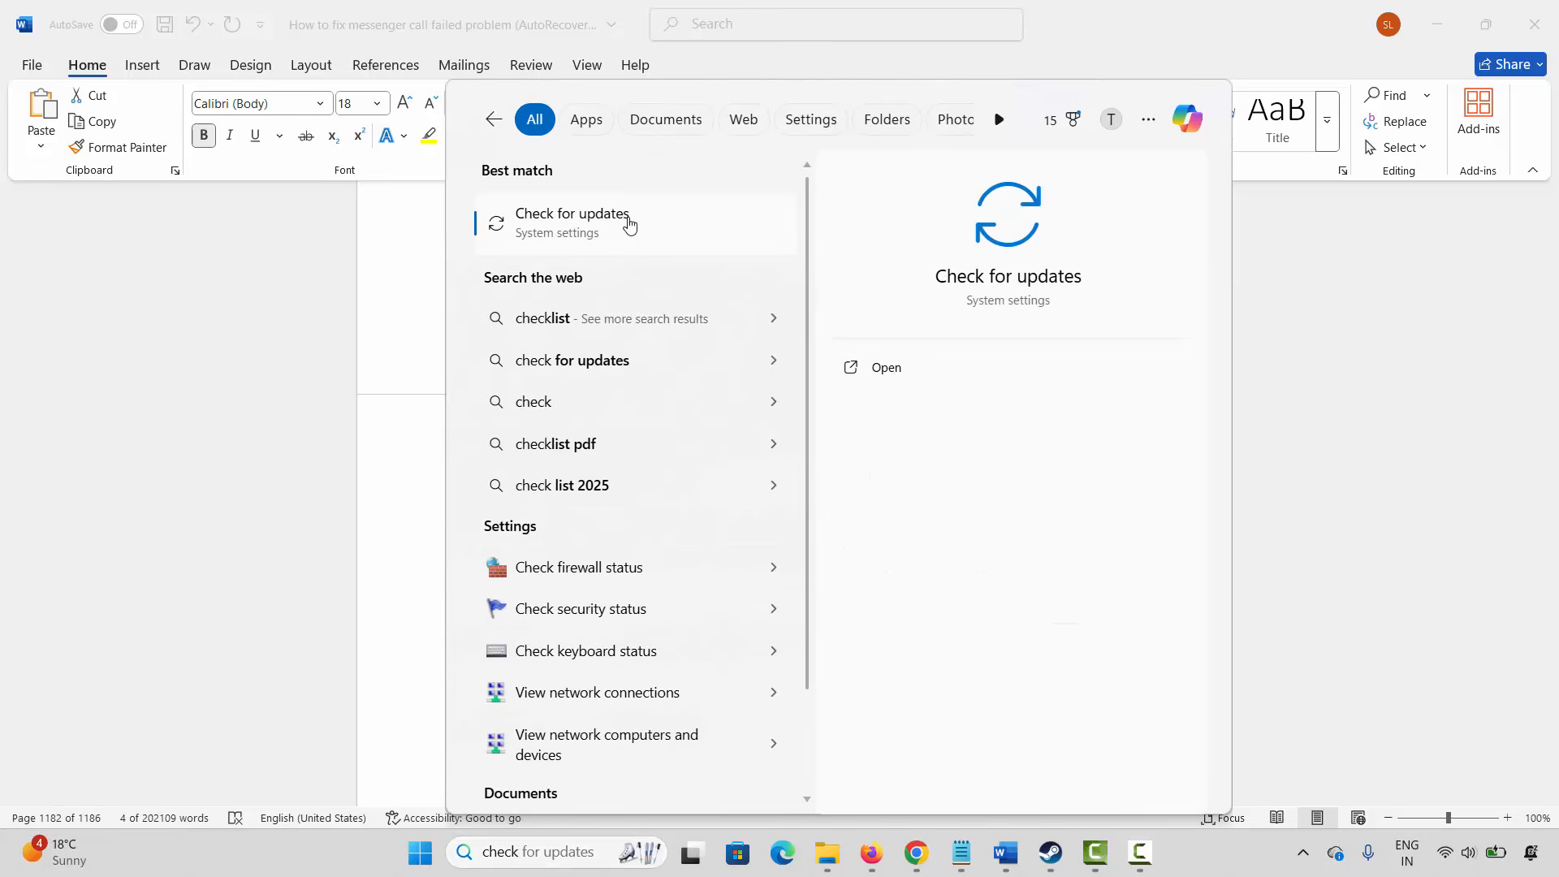
pyautogui.click(630, 223)
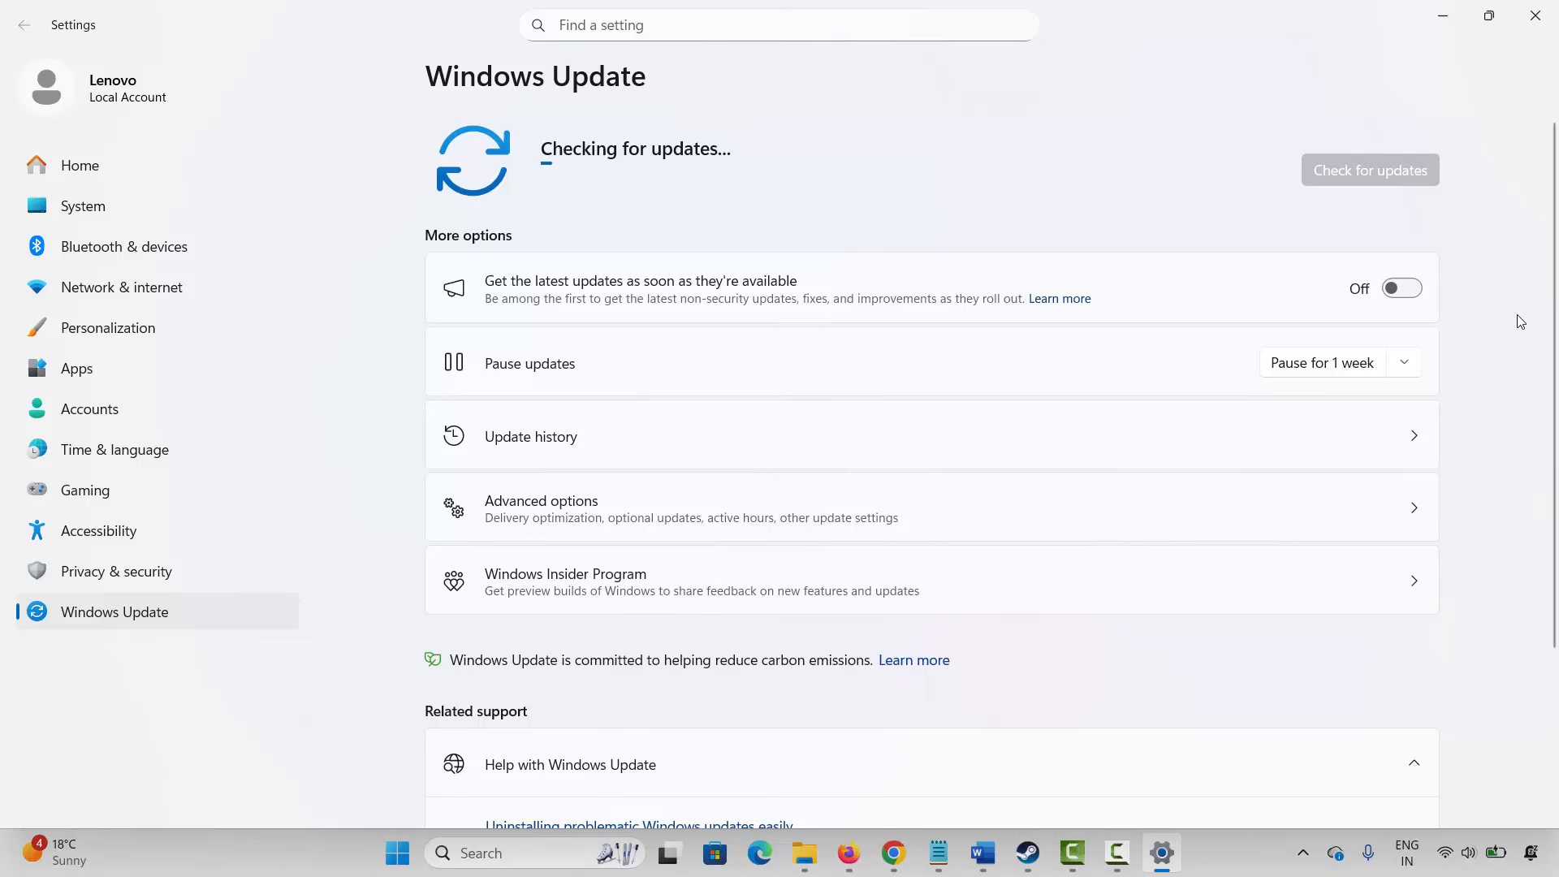
pyautogui.click(1533, 22)
# Go to Method 12 in the notes and highlight the passages on graphics settings, resolution, crashes, V-Sync and lowering the settings.
pyautogui.scroll(-4, 599, 507)
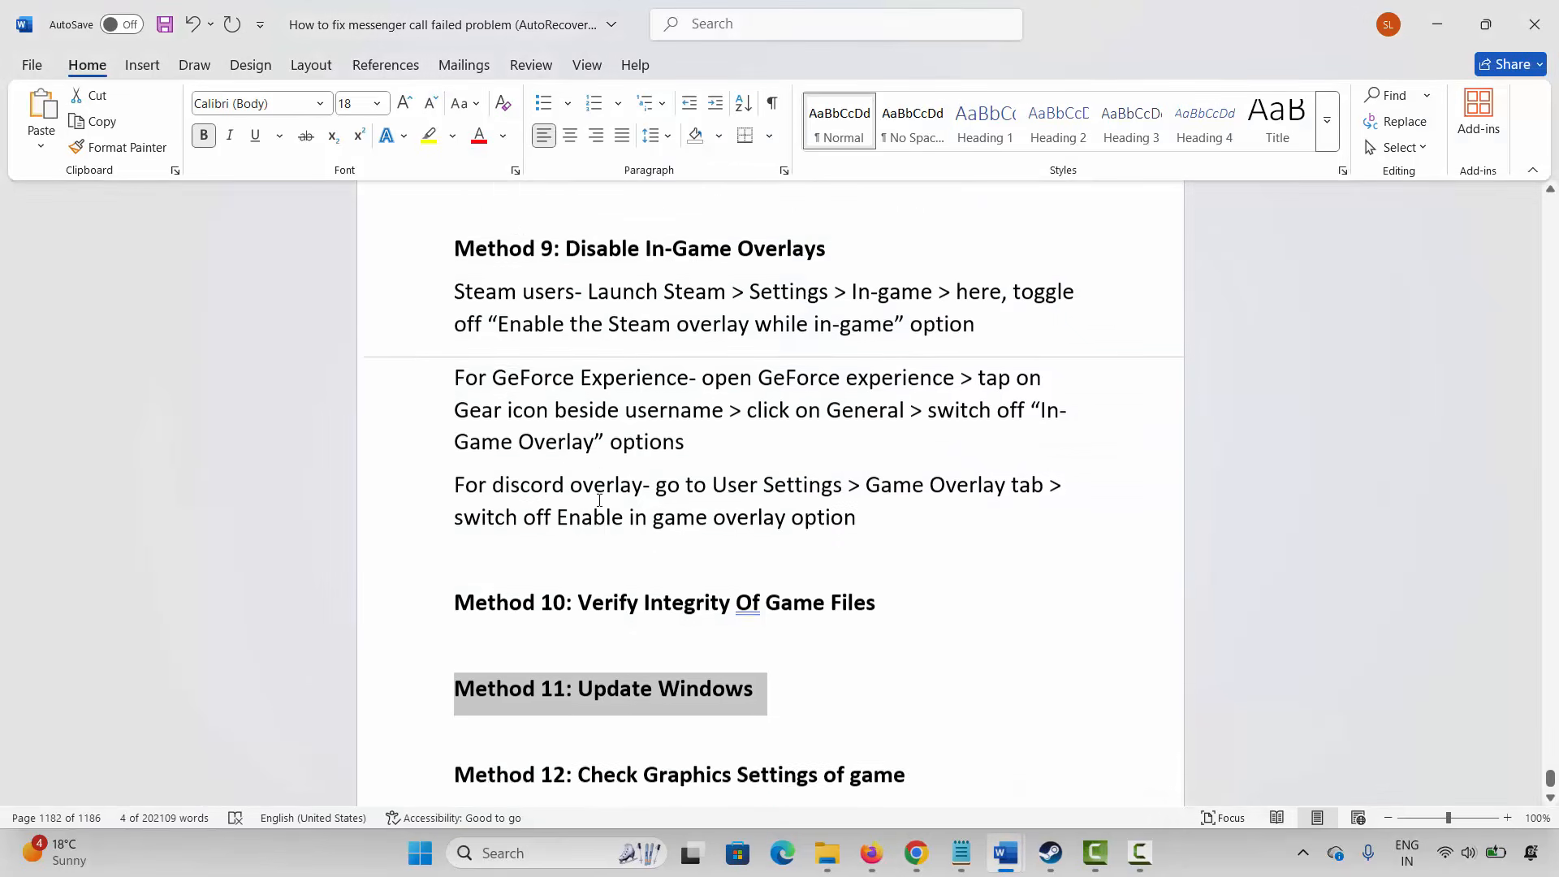
pyautogui.scroll(-1, 599, 508)
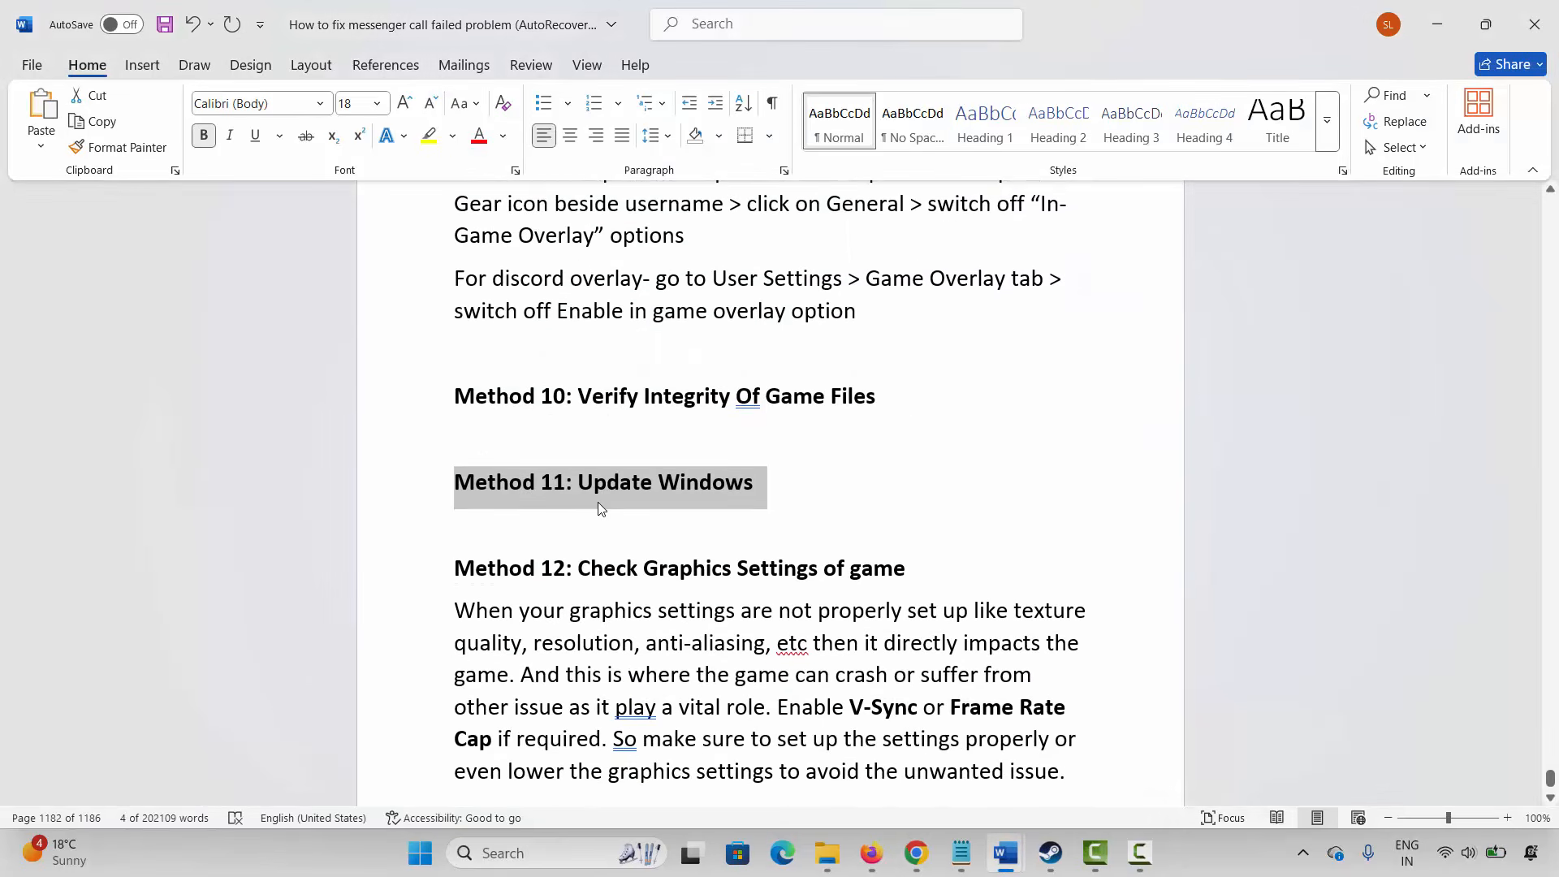
pyautogui.moveTo(496, 614); pyautogui.dragTo(686, 617)
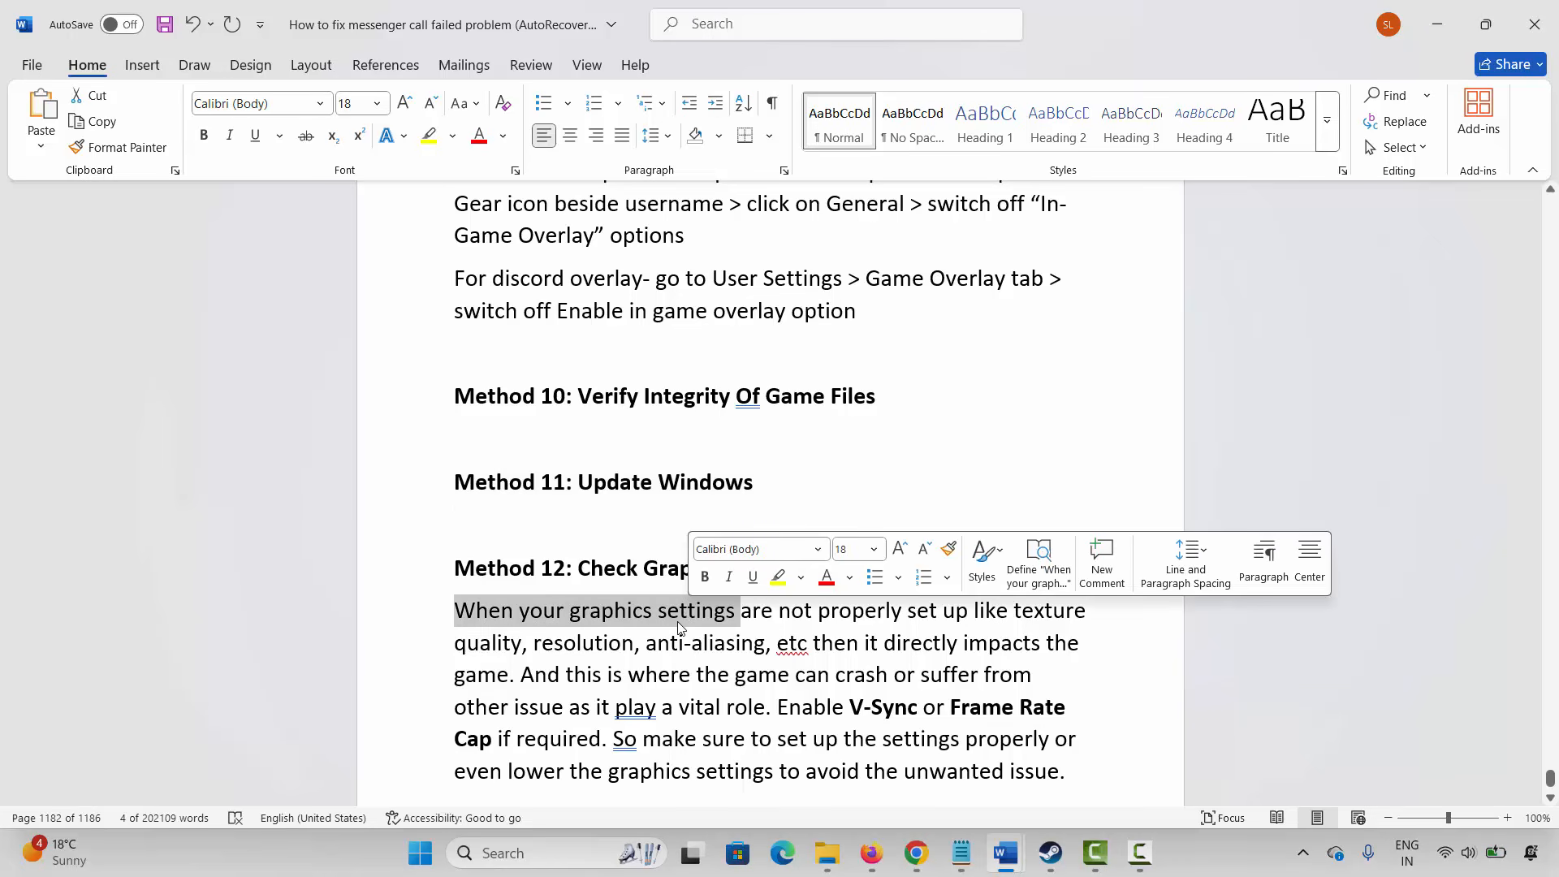
pyautogui.moveTo(534, 645); pyautogui.dragTo(666, 660)
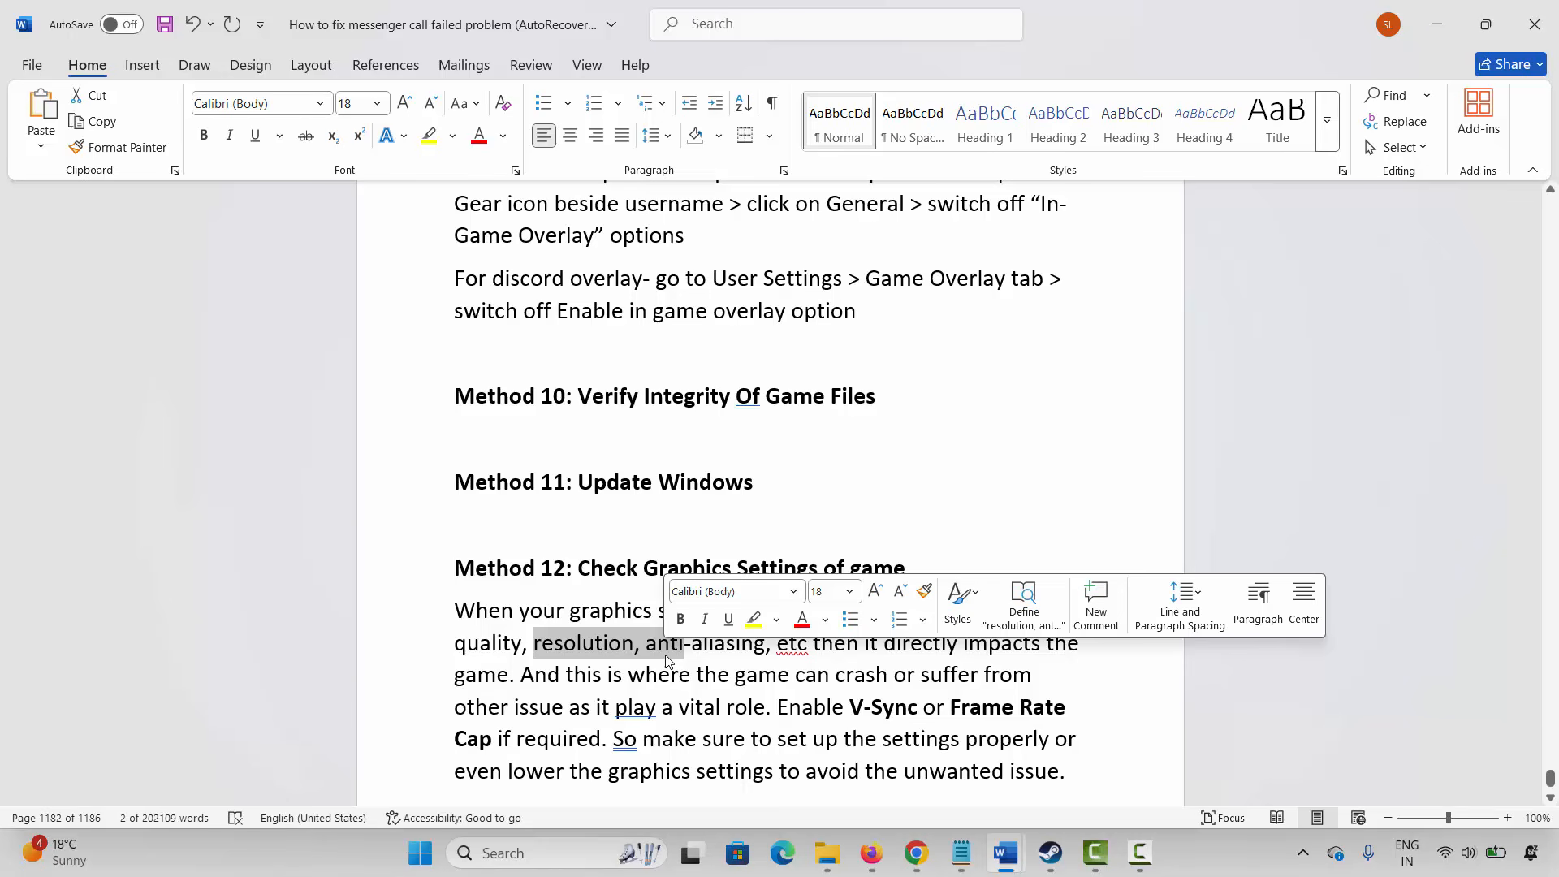
pyautogui.moveTo(524, 676); pyautogui.dragTo(767, 695)
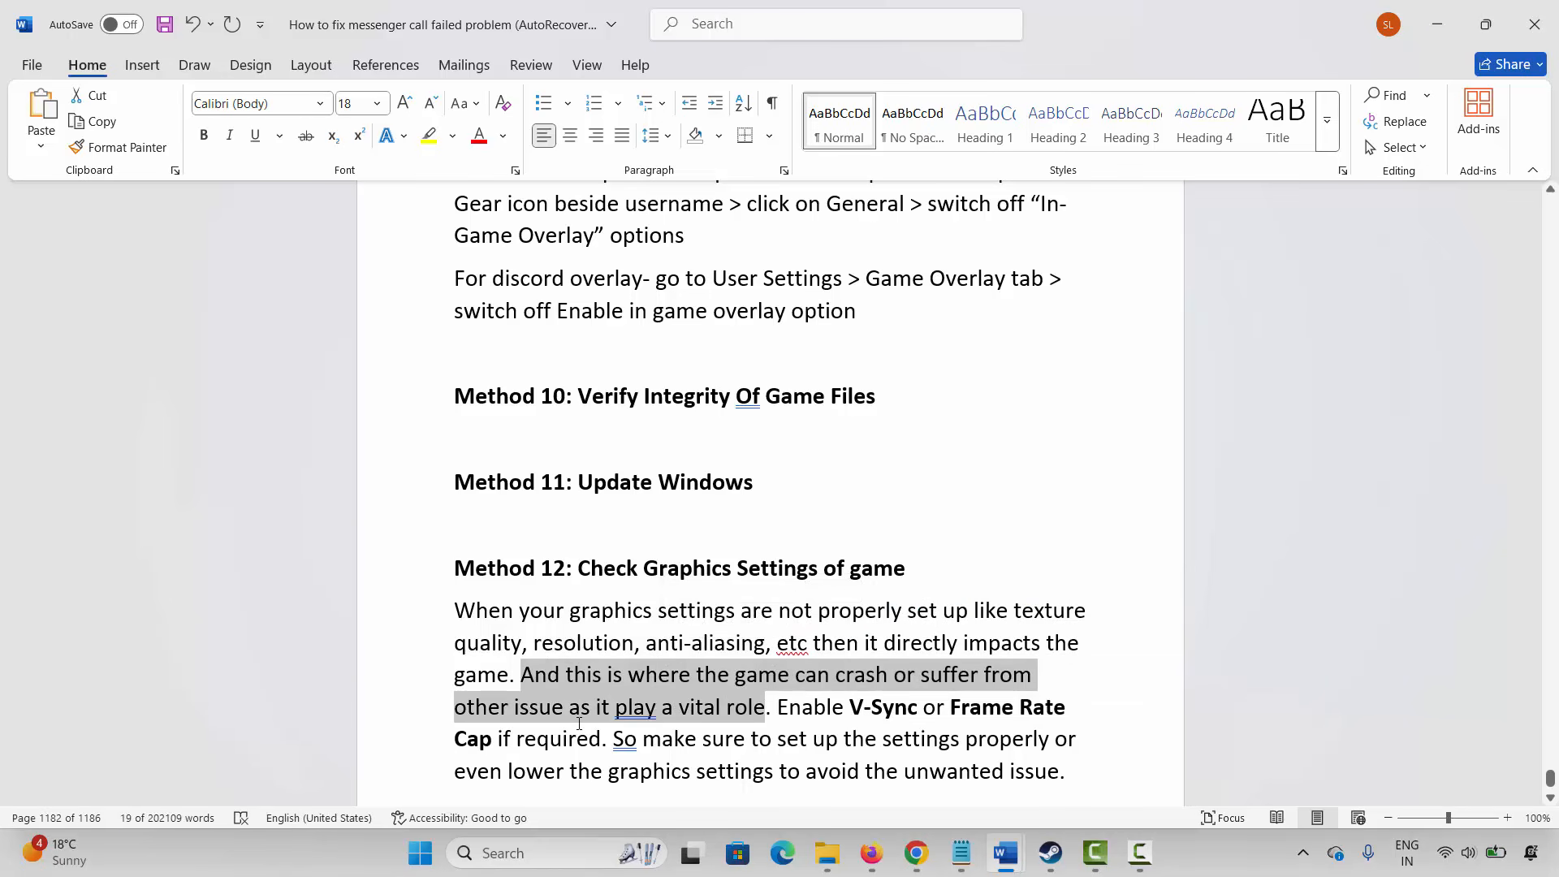
pyautogui.scroll(-1, 576, 727)
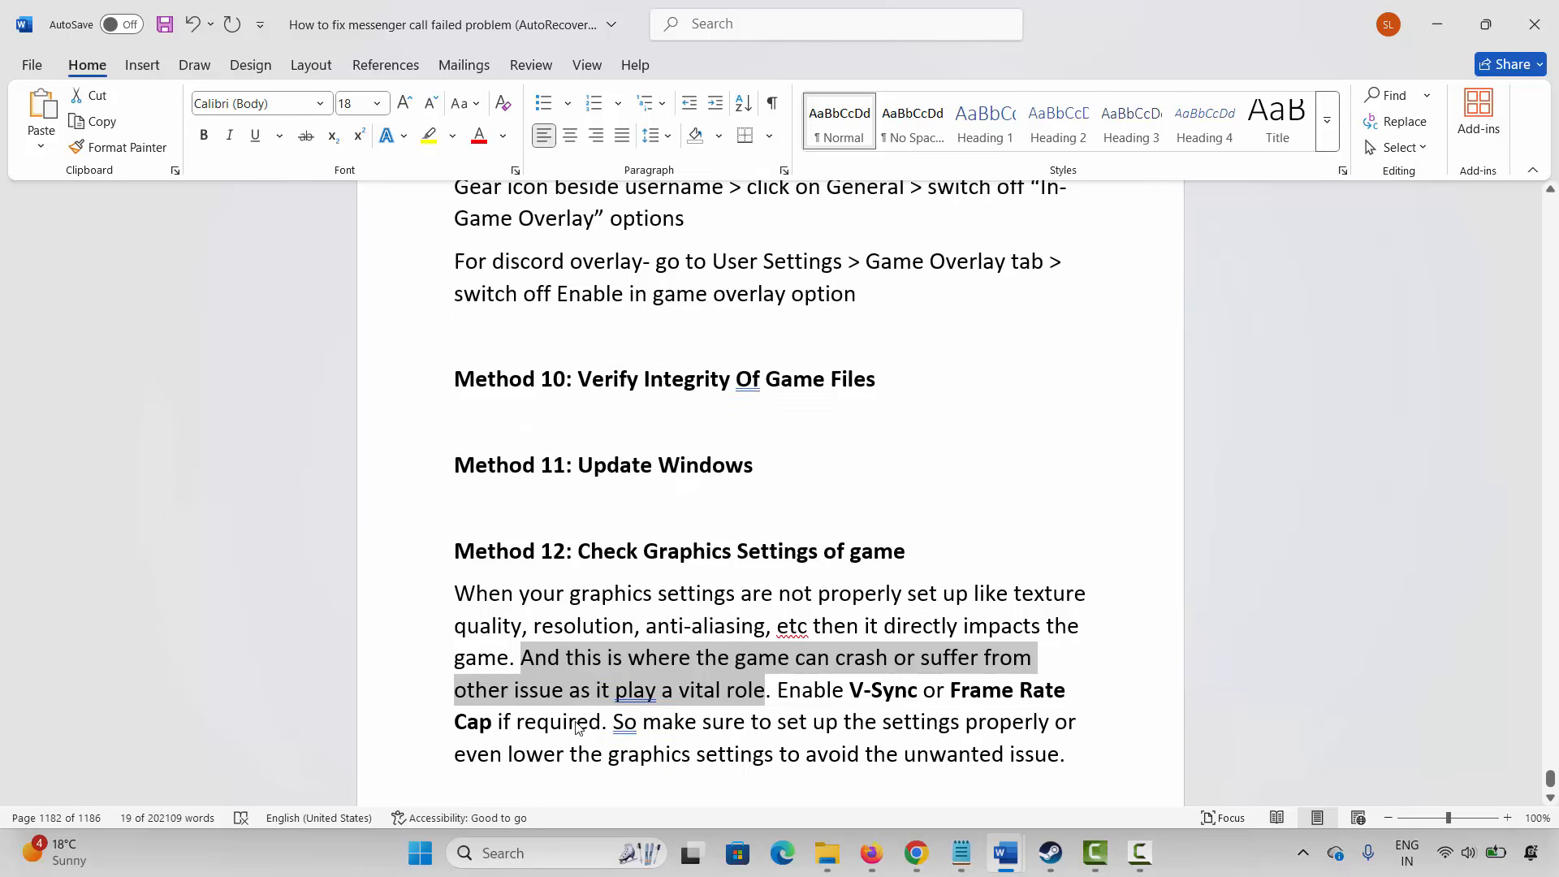
pyautogui.scroll(1, 784, 679)
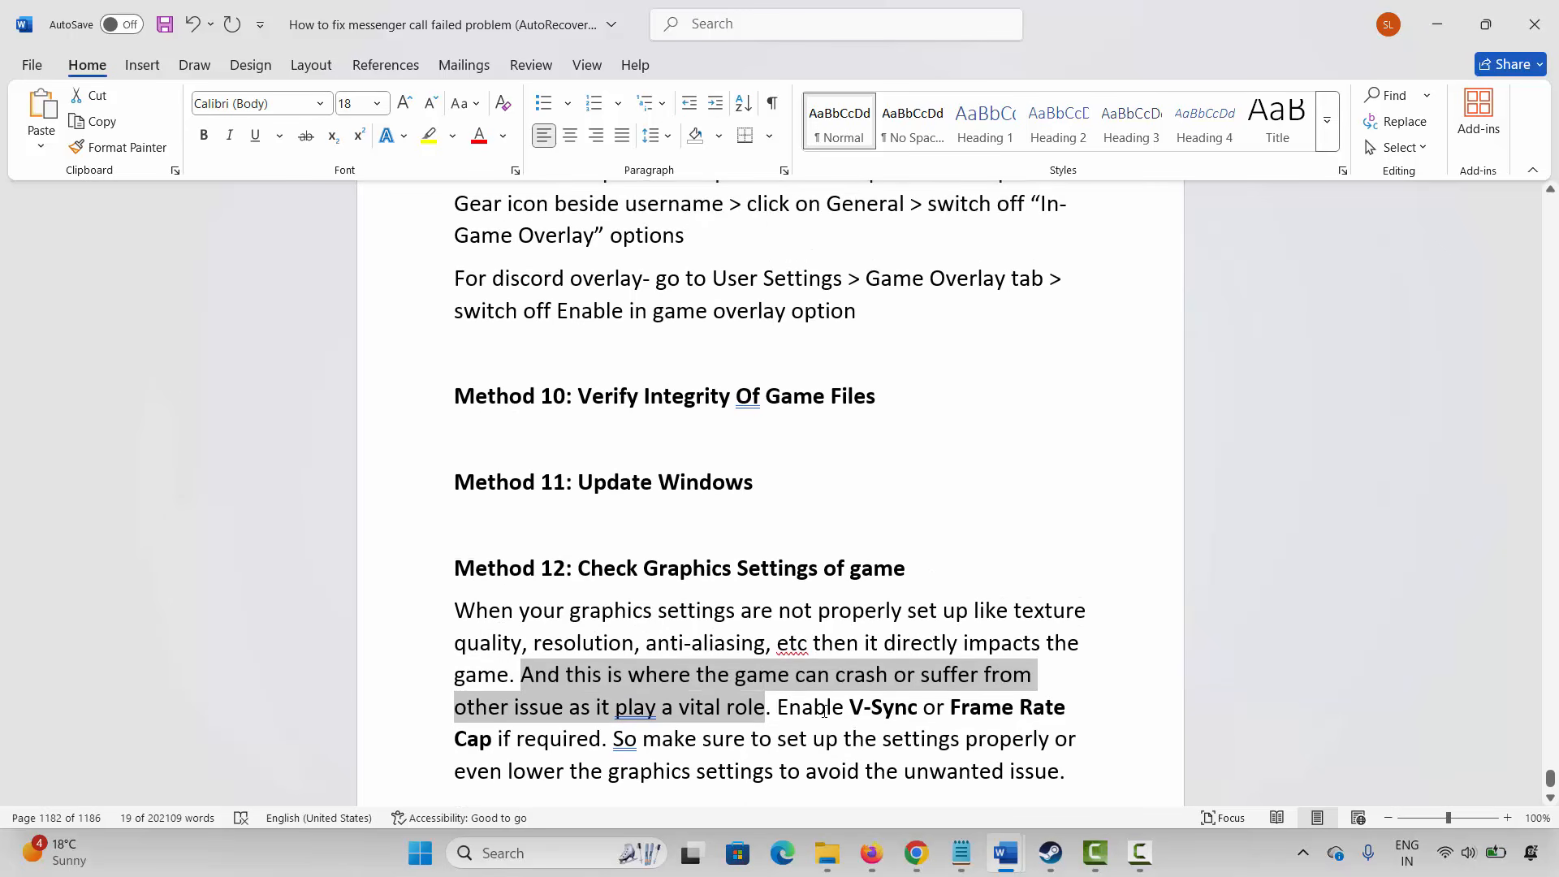
pyautogui.moveTo(857, 708); pyautogui.dragTo(924, 708)
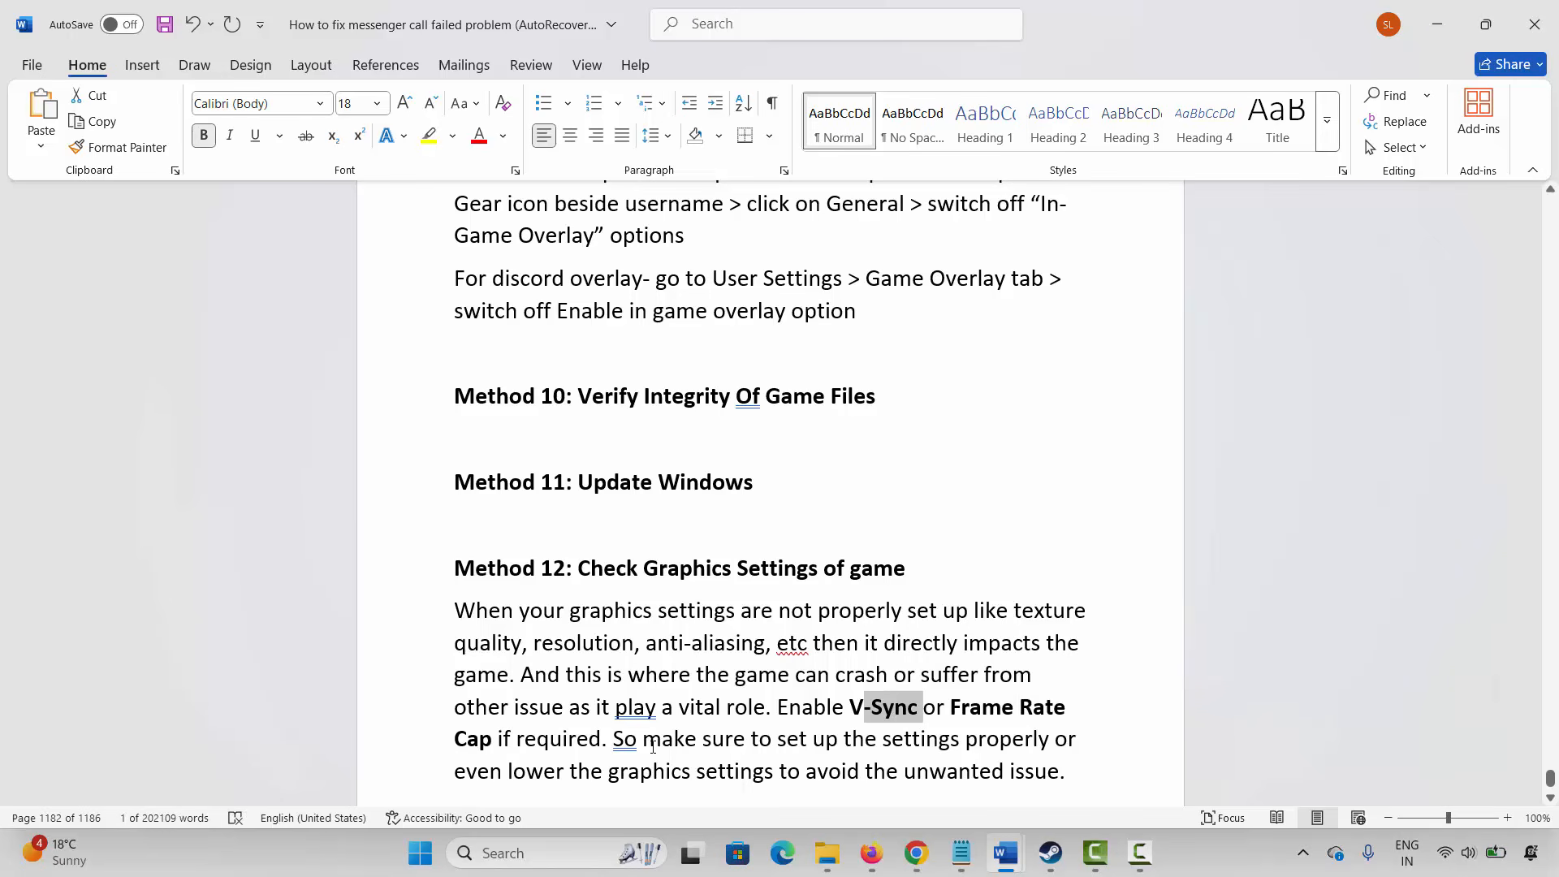
pyautogui.moveTo(808, 742); pyautogui.dragTo(962, 742)
pyautogui.moveTo(550, 772); pyautogui.dragTo(776, 771)
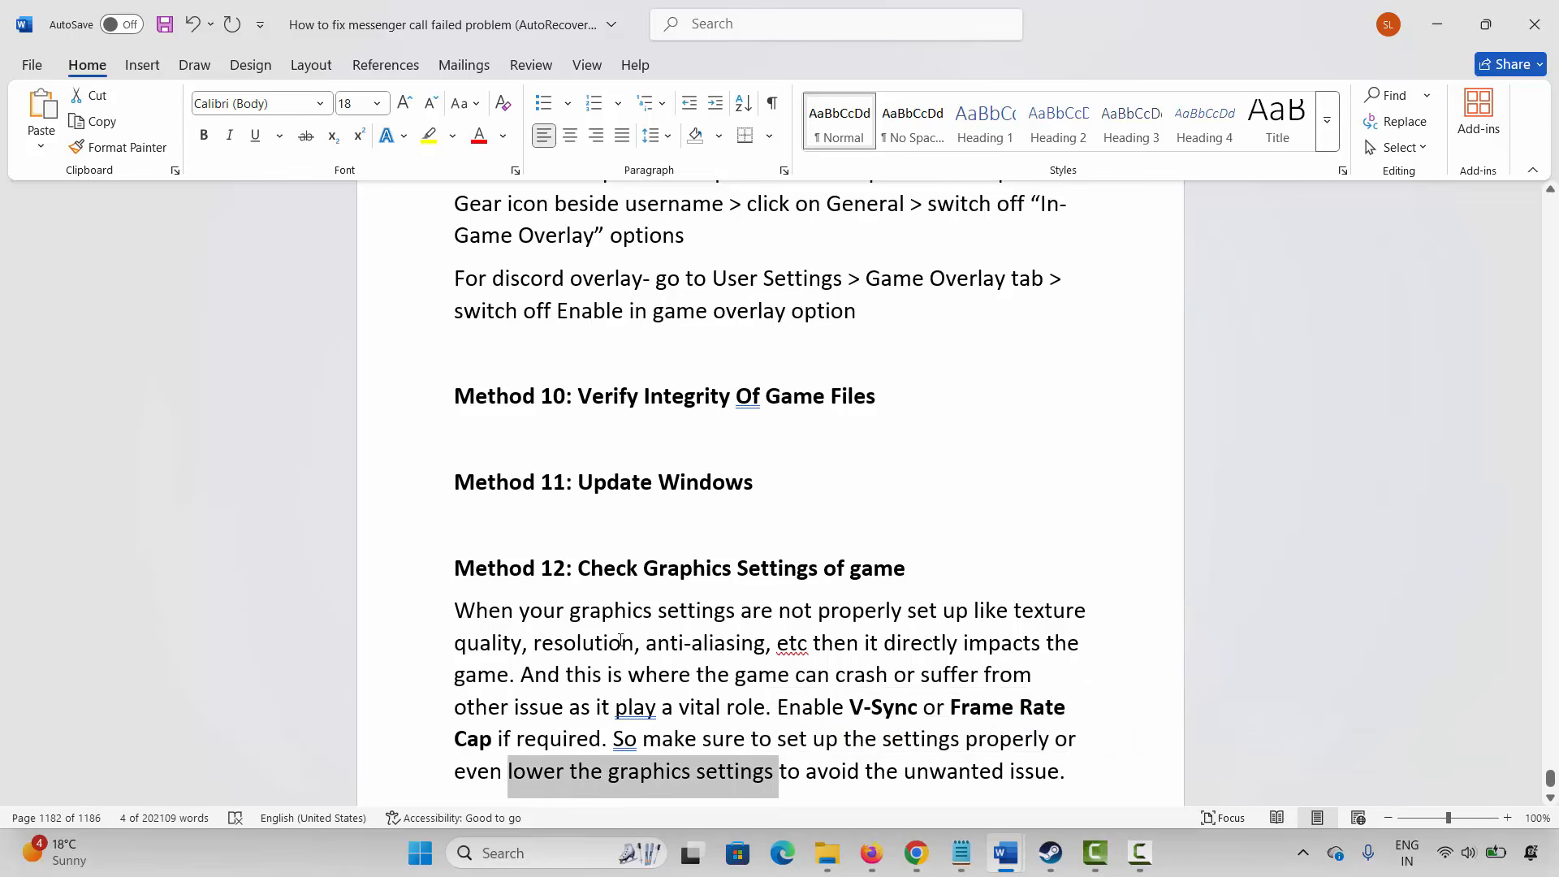
# Go to Method 13 and highlight the advice on disabling third-party overlays such as NVIDIA Shadowplay and MSI Afterburner.
pyautogui.scroll(-3, 621, 641)
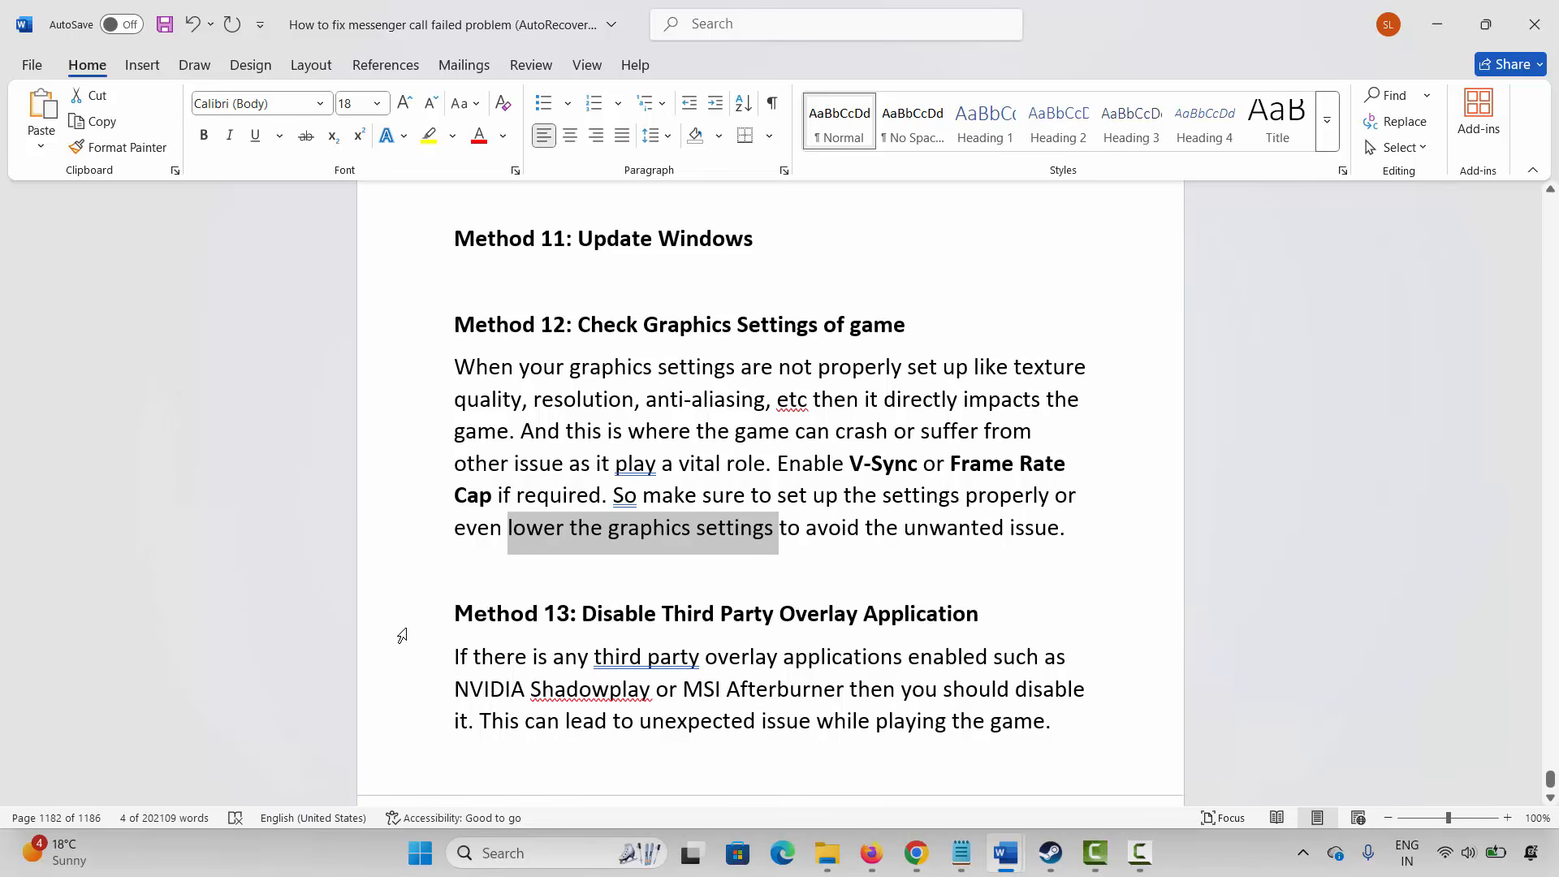
pyautogui.click(402, 635)
pyautogui.click(661, 657)
pyautogui.moveTo(465, 662); pyautogui.dragTo(906, 662)
pyautogui.moveTo(516, 700); pyautogui.dragTo(845, 690)
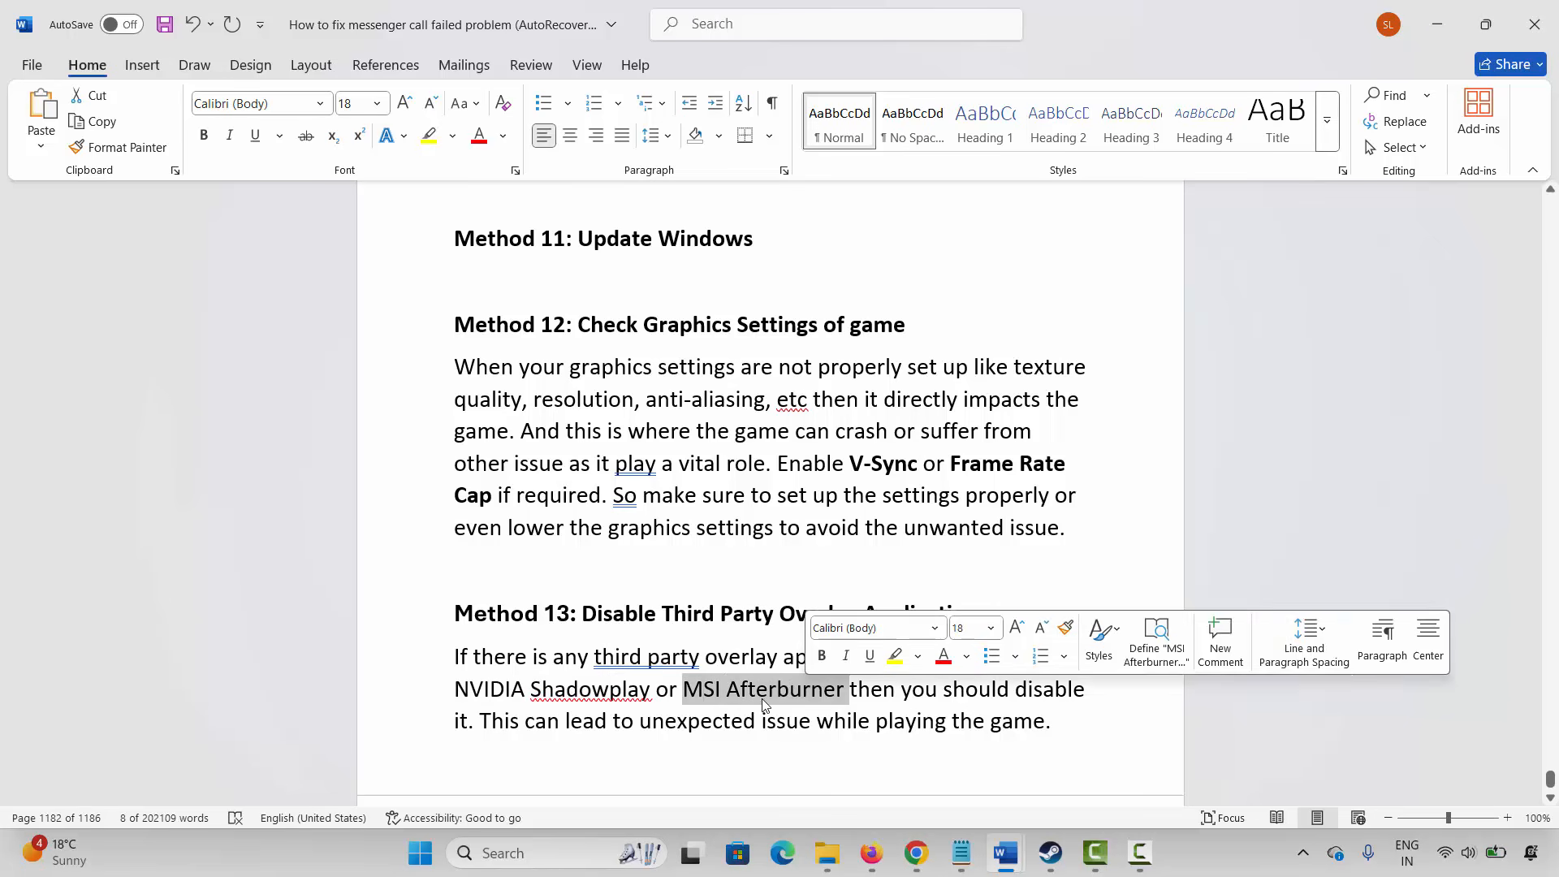
pyautogui.moveTo(552, 722); pyautogui.dragTo(759, 723)
pyautogui.scroll(-3, 561, 611)
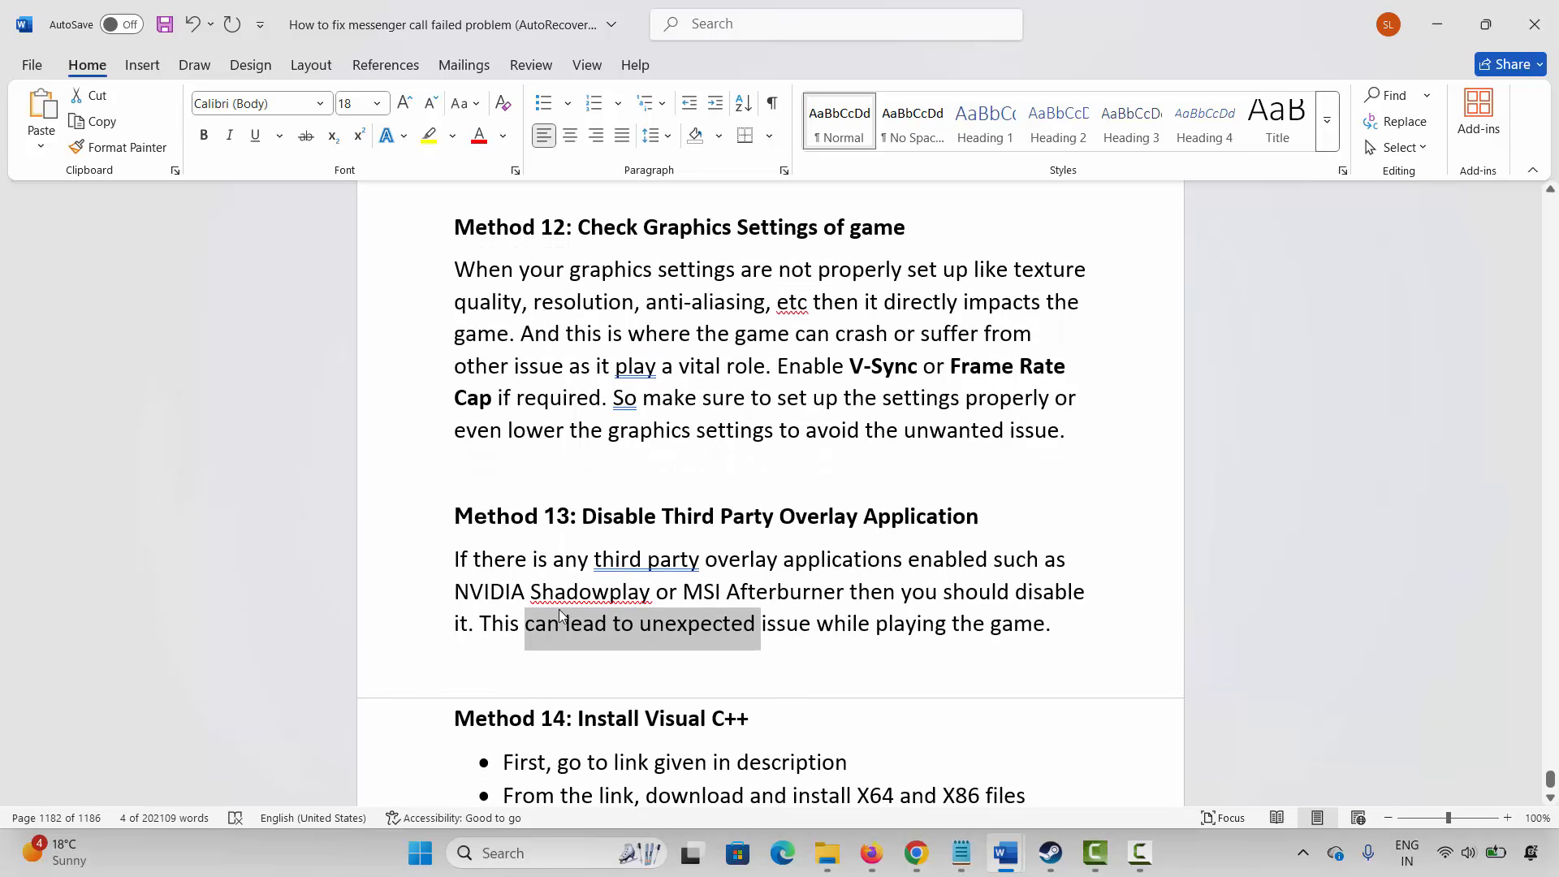
# Copy the Microsoft Visual C++ Redistributable link under Method 14 in the notes and open that page in Chrome.
pyautogui.click(406, 627)
pyautogui.scroll(-1, 569, 671)
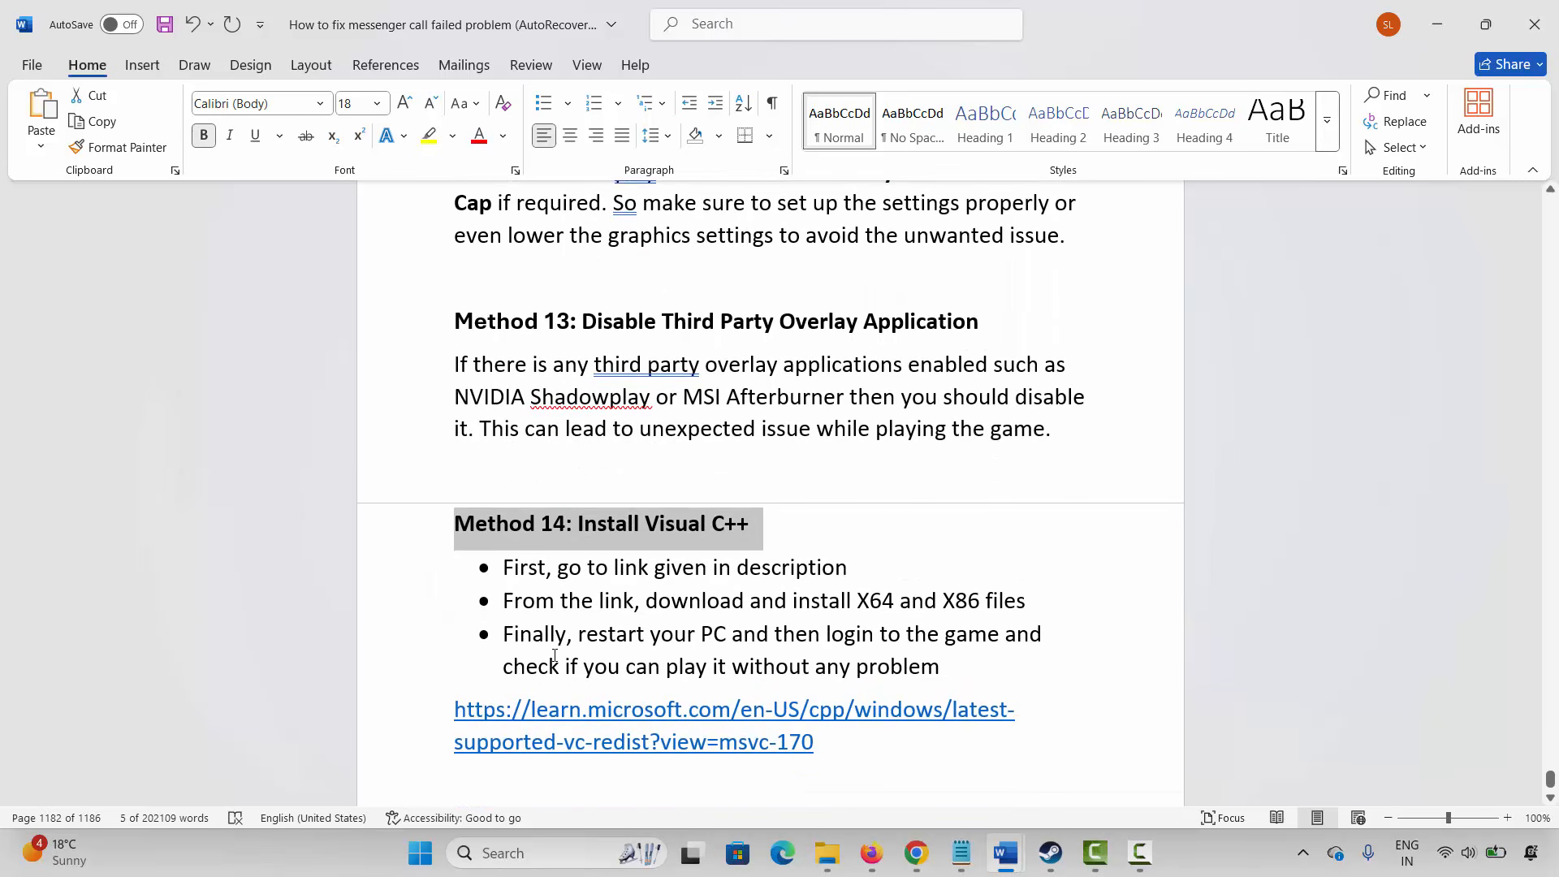
pyautogui.moveTo(456, 711); pyautogui.dragTo(825, 743)
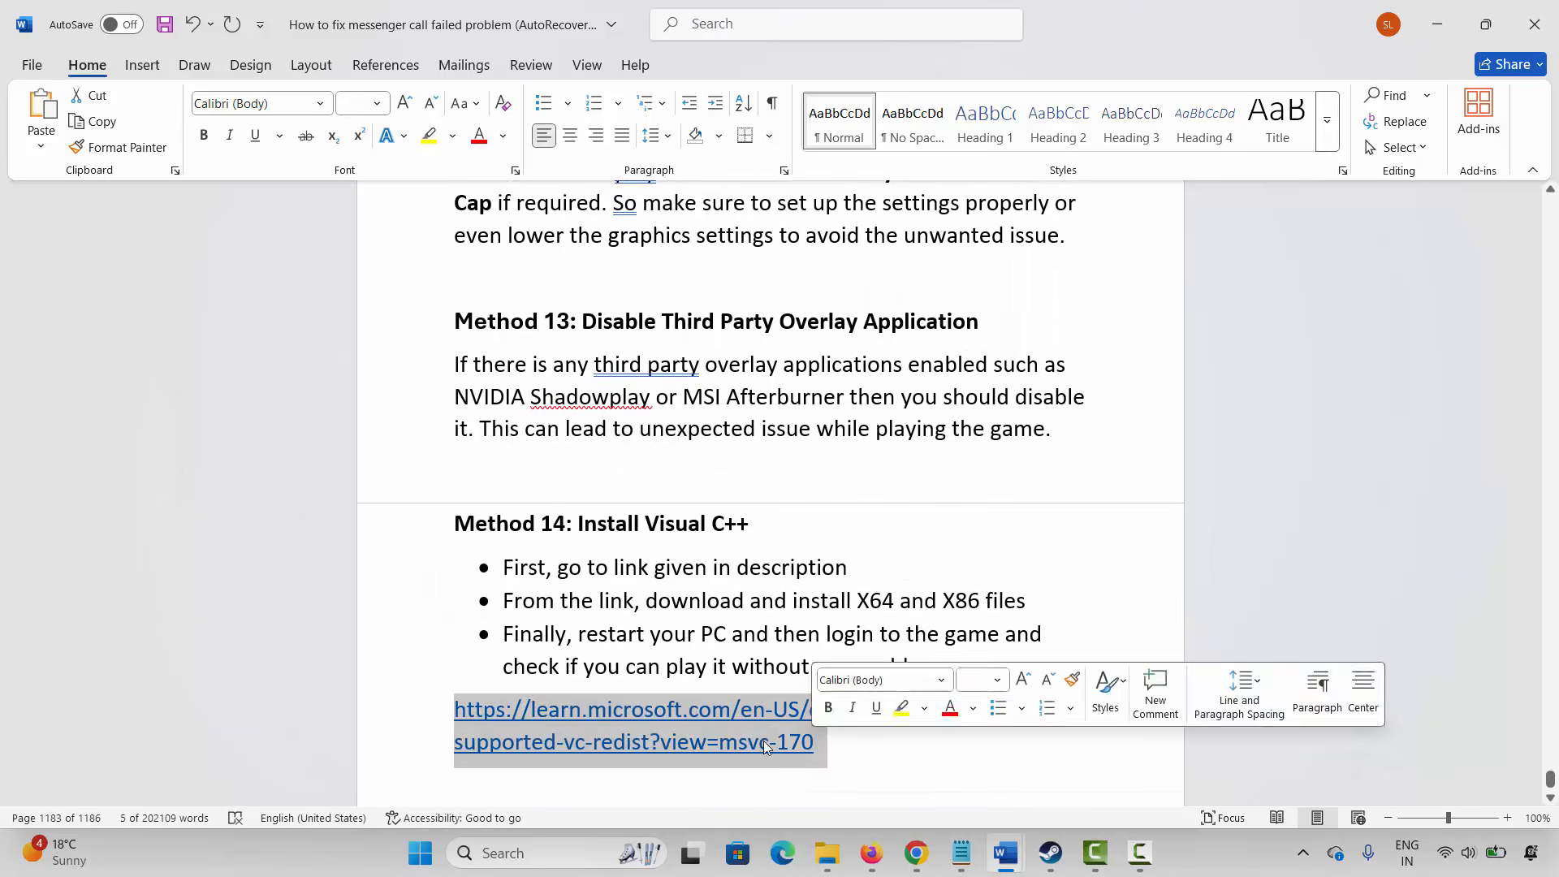
pyautogui.rightClick(701, 738)
pyautogui.click(744, 326)
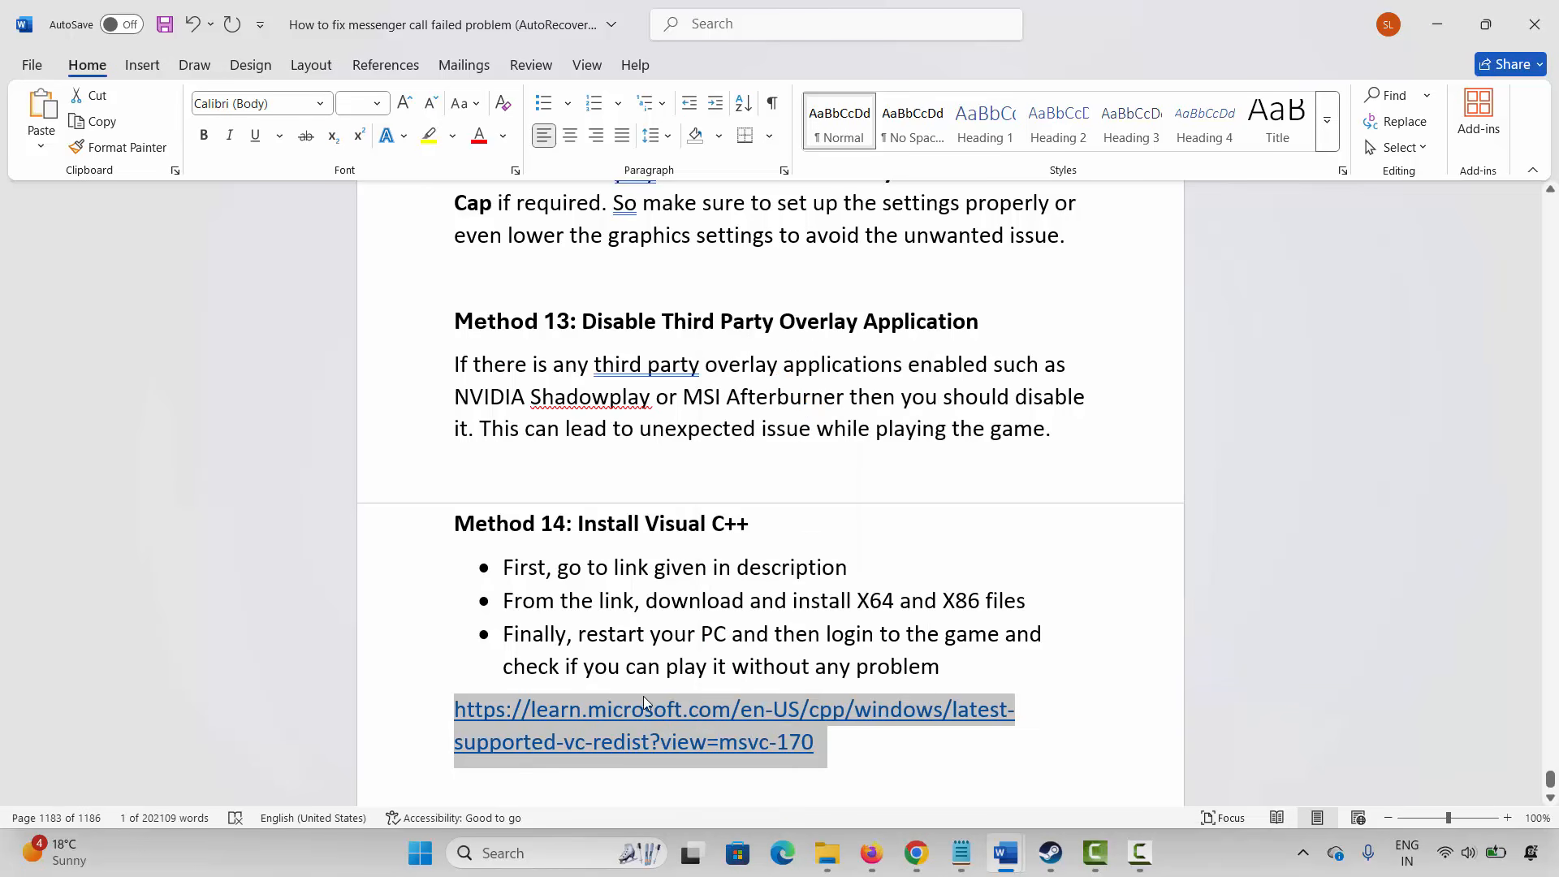
pyautogui.moveTo(649, 530); pyautogui.dragTo(722, 528)
pyautogui.click(793, 568)
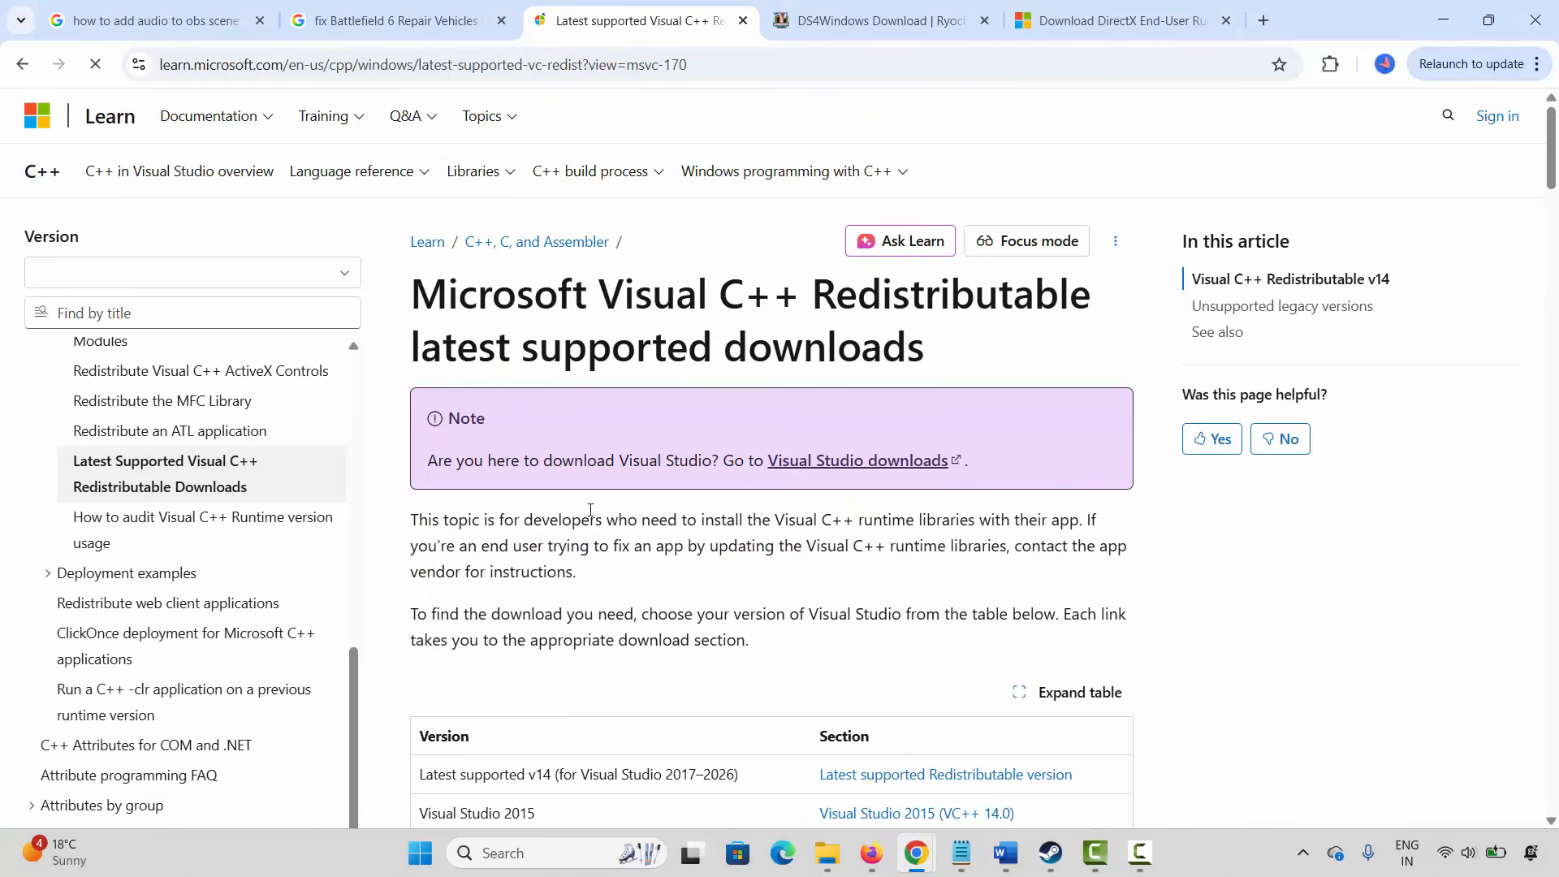
# Download the X86 Visual C++ Redistributable under Latest supported redistributable version, repair the installation and close the setup.
pyautogui.scroll(-20, 585, 523)
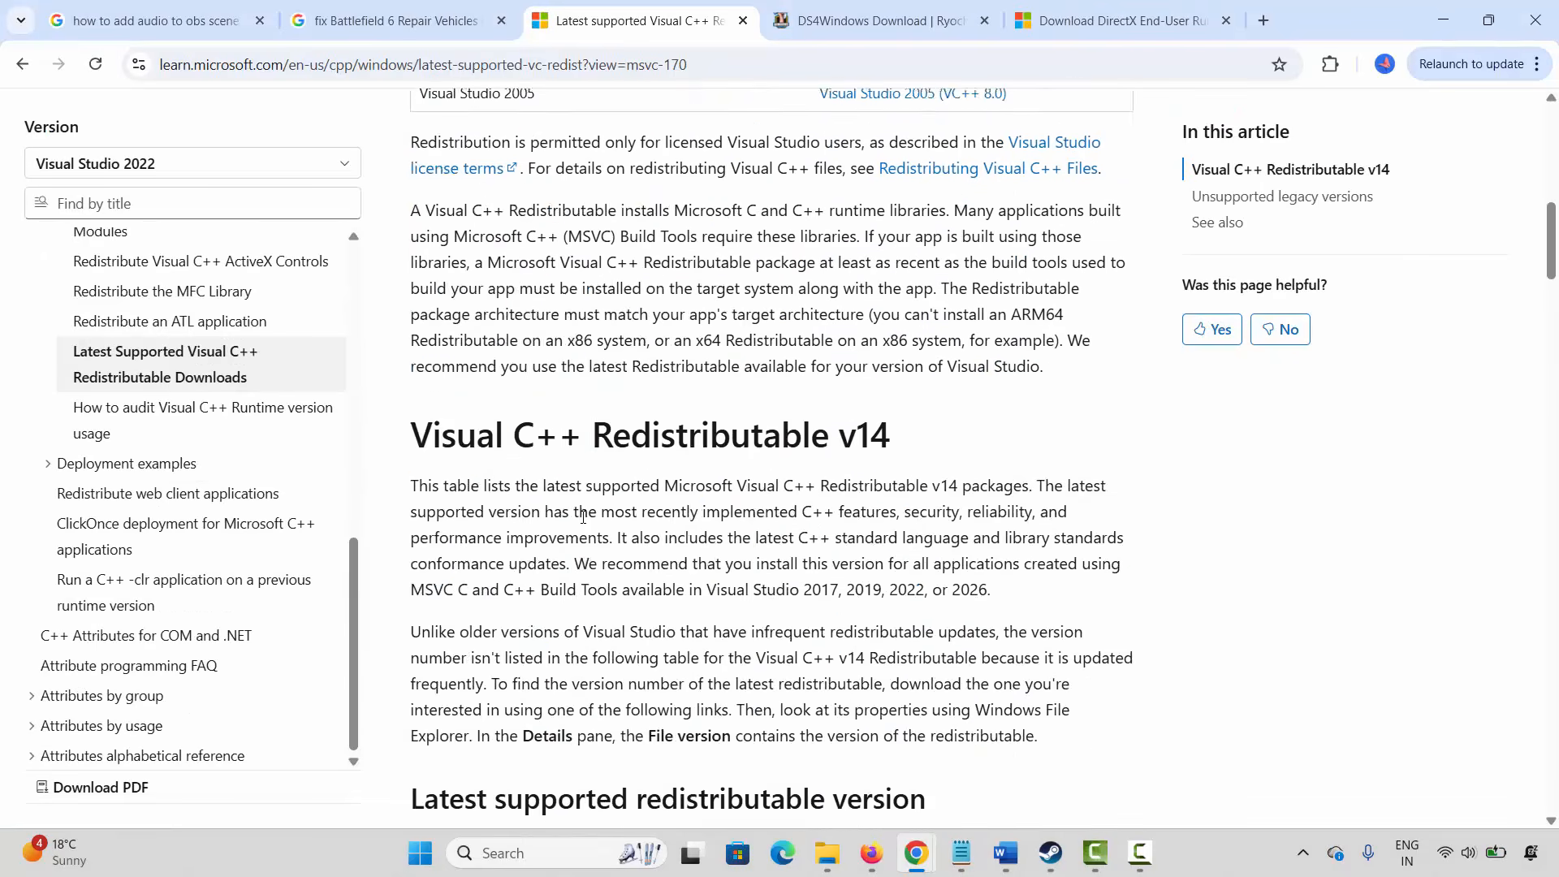
pyautogui.scroll(-2, 585, 526)
pyautogui.scroll(1, 583, 526)
pyautogui.click(675, 368)
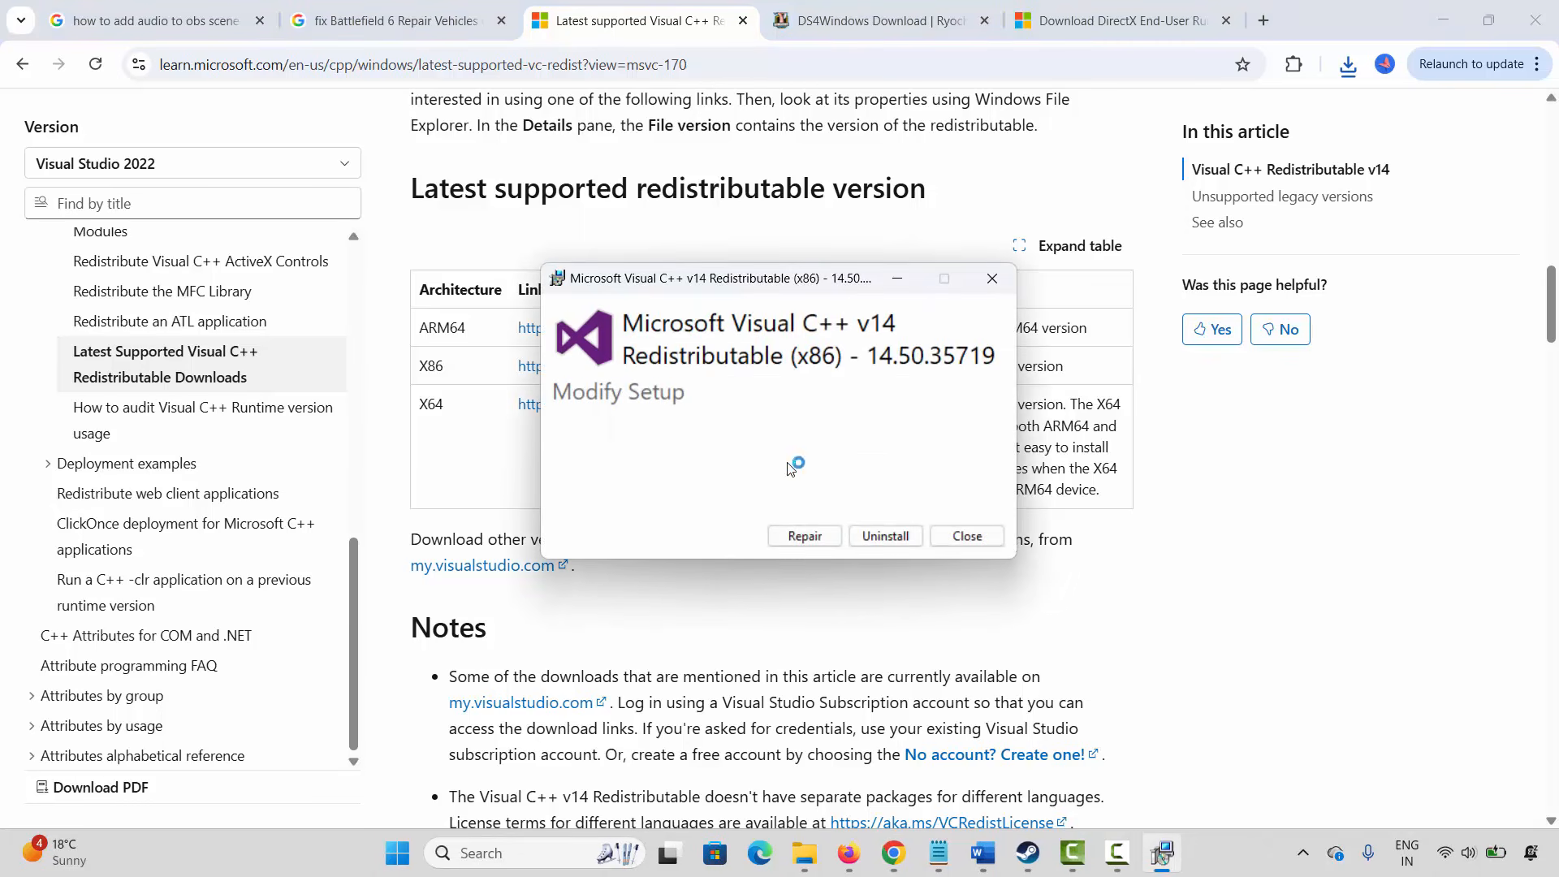
pyautogui.click(802, 537)
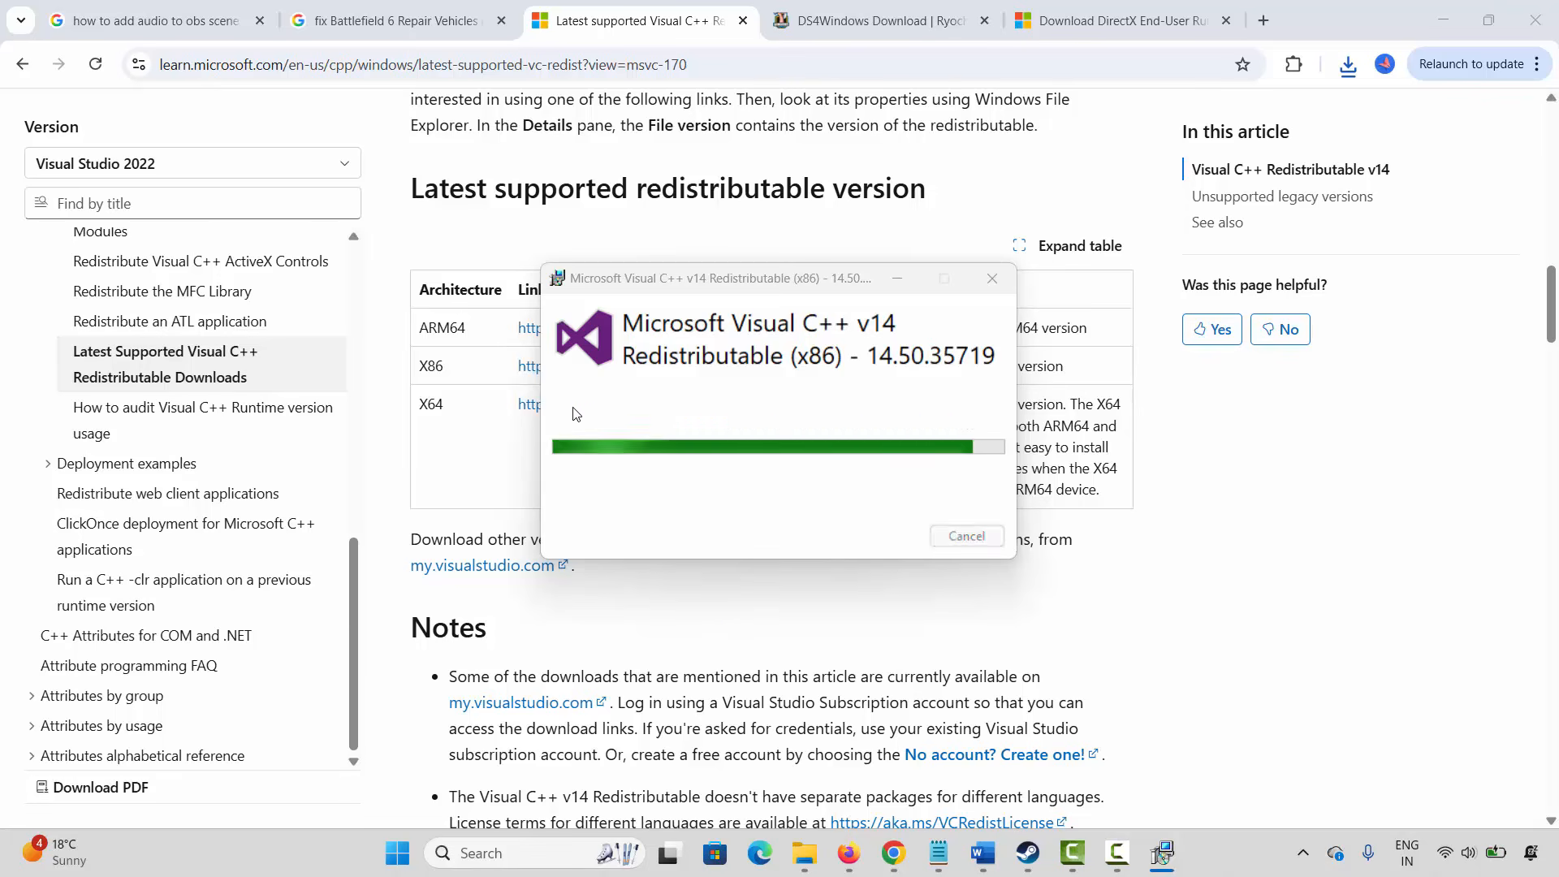
pyautogui.click(967, 535)
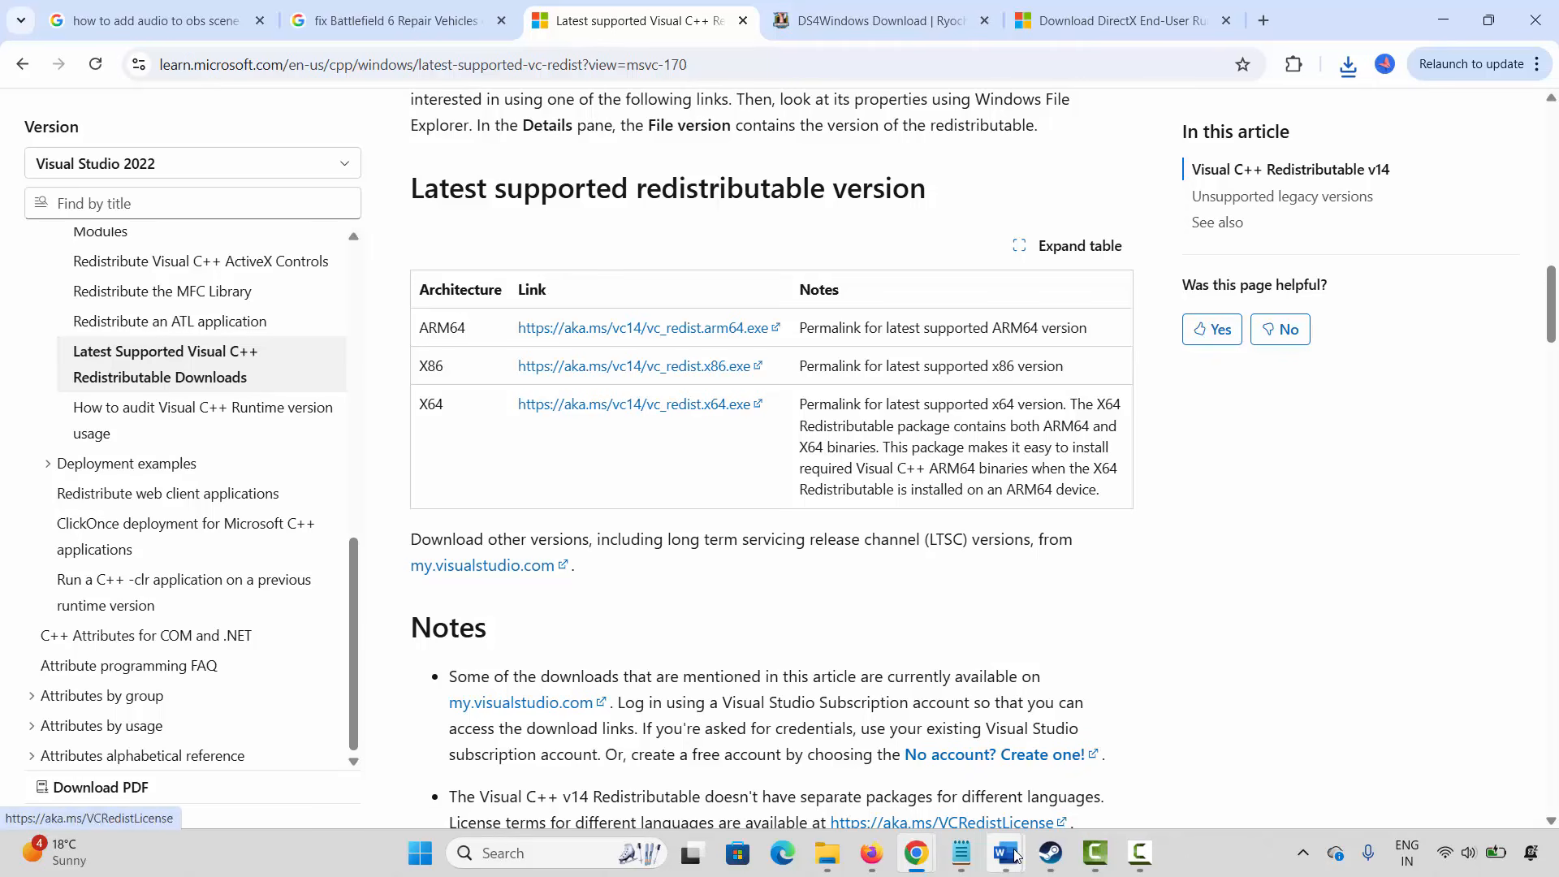
# Return to the notes in Word and highlight the Method 14 advice on restarting the PC and logging in to the game.
pyautogui.moveTo(1006, 853)
pyautogui.click(949, 800)
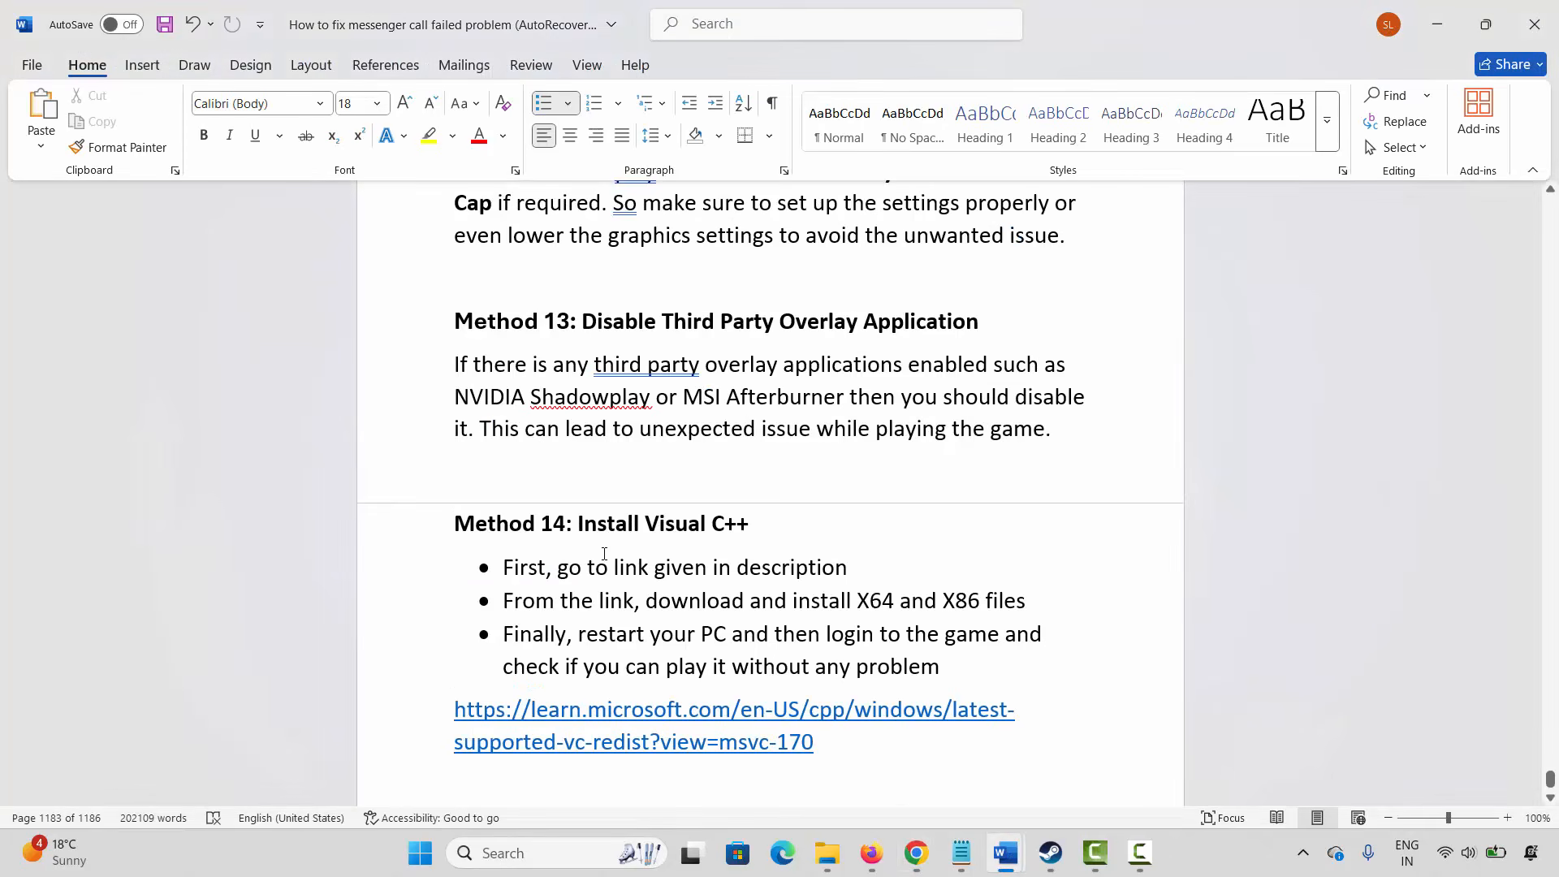
pyautogui.moveTo(722, 635); pyautogui.dragTo(906, 635)
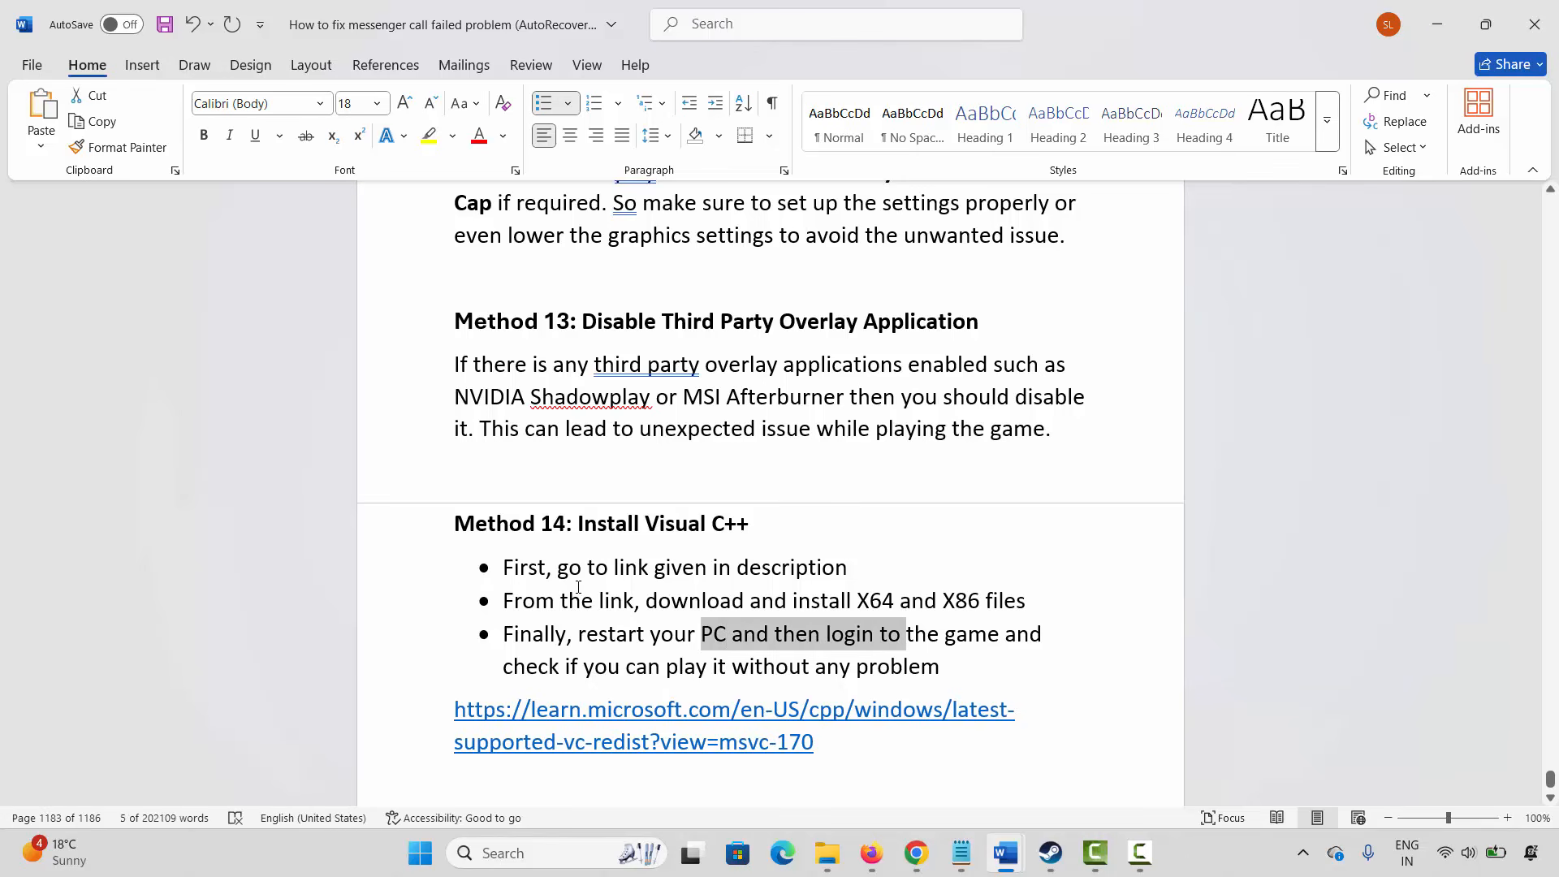
# Go to Method 15 in the notes and highlight its heading, Change Virtual Memory Settings.
pyautogui.scroll(-3, 579, 587)
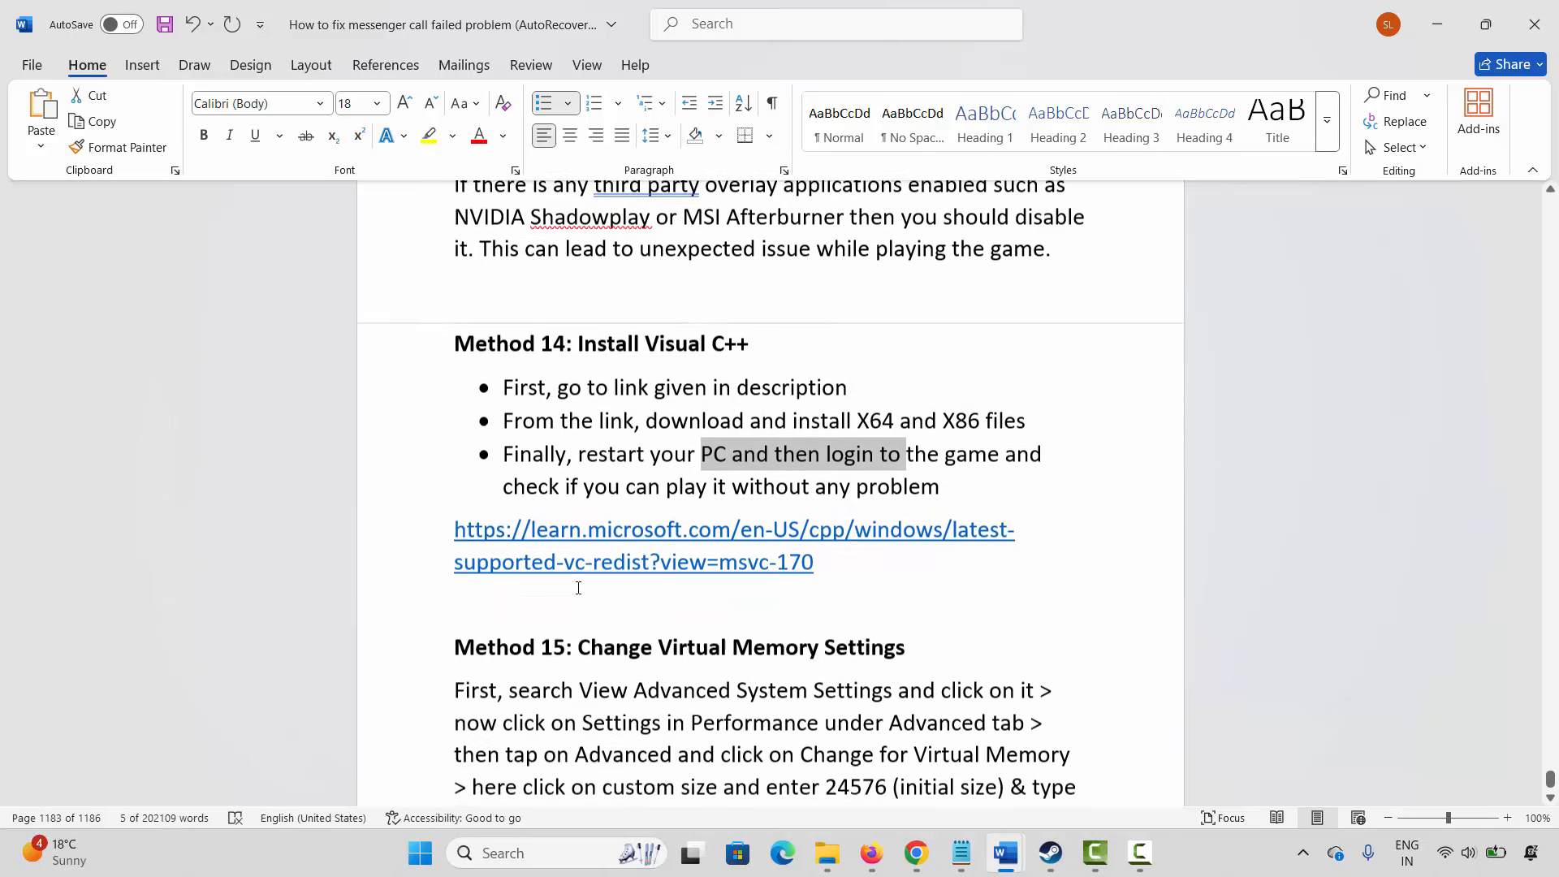
pyautogui.scroll(-3, 579, 587)
pyautogui.click(393, 489)
pyautogui.scroll(1, 623, 562)
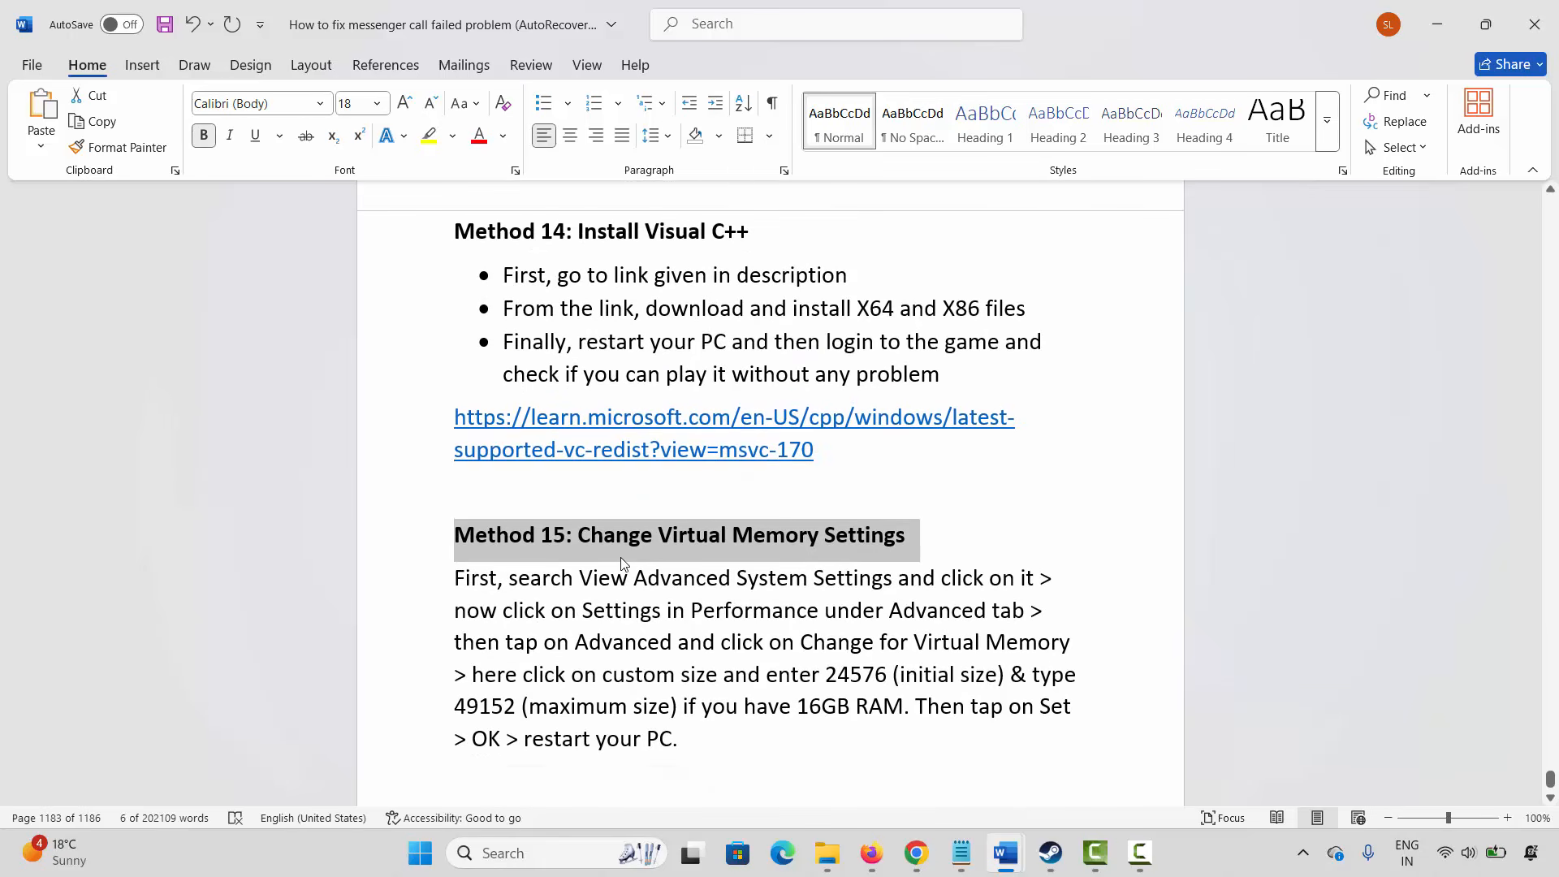
# Search Windows for View advanced system settings and open the Virtual Memory settings from the advanced performance options.
pyautogui.click(515, 866)
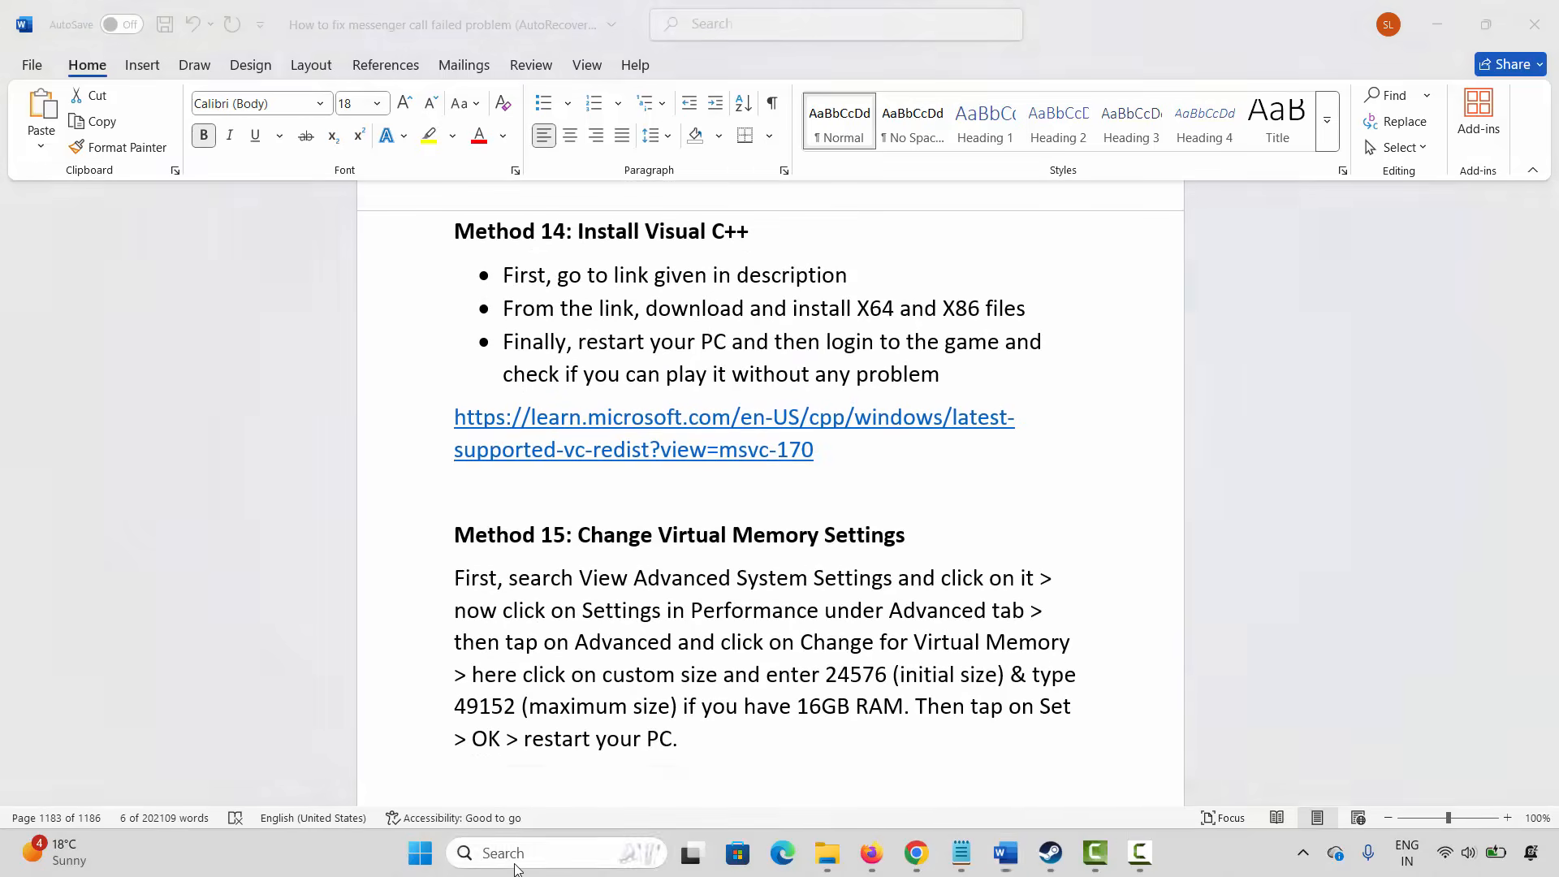
pyautogui.write('v')
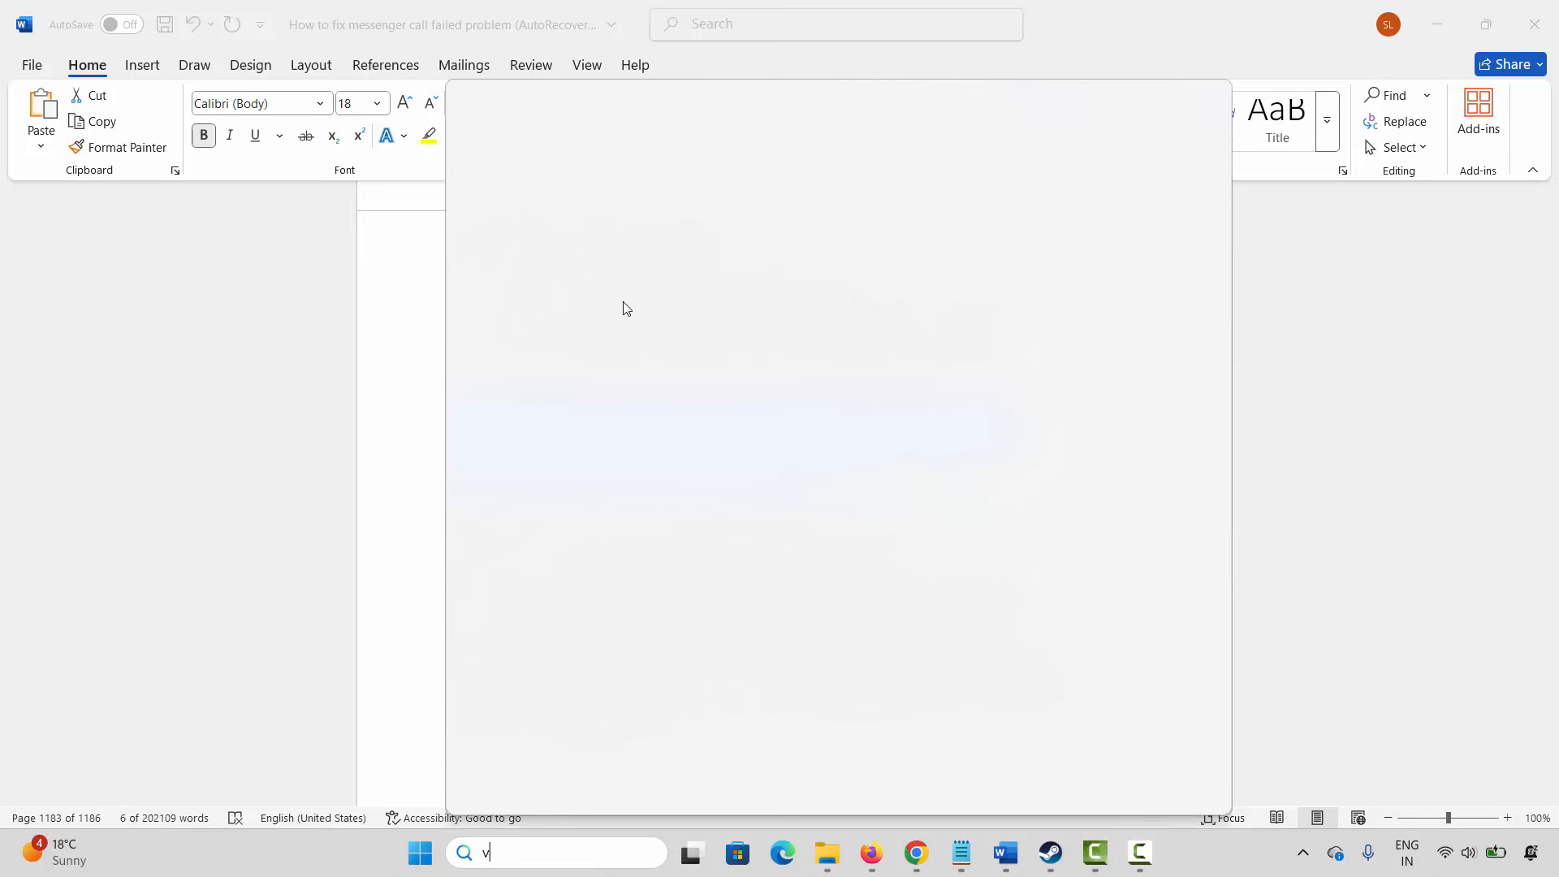
pyautogui.write('iew ad')
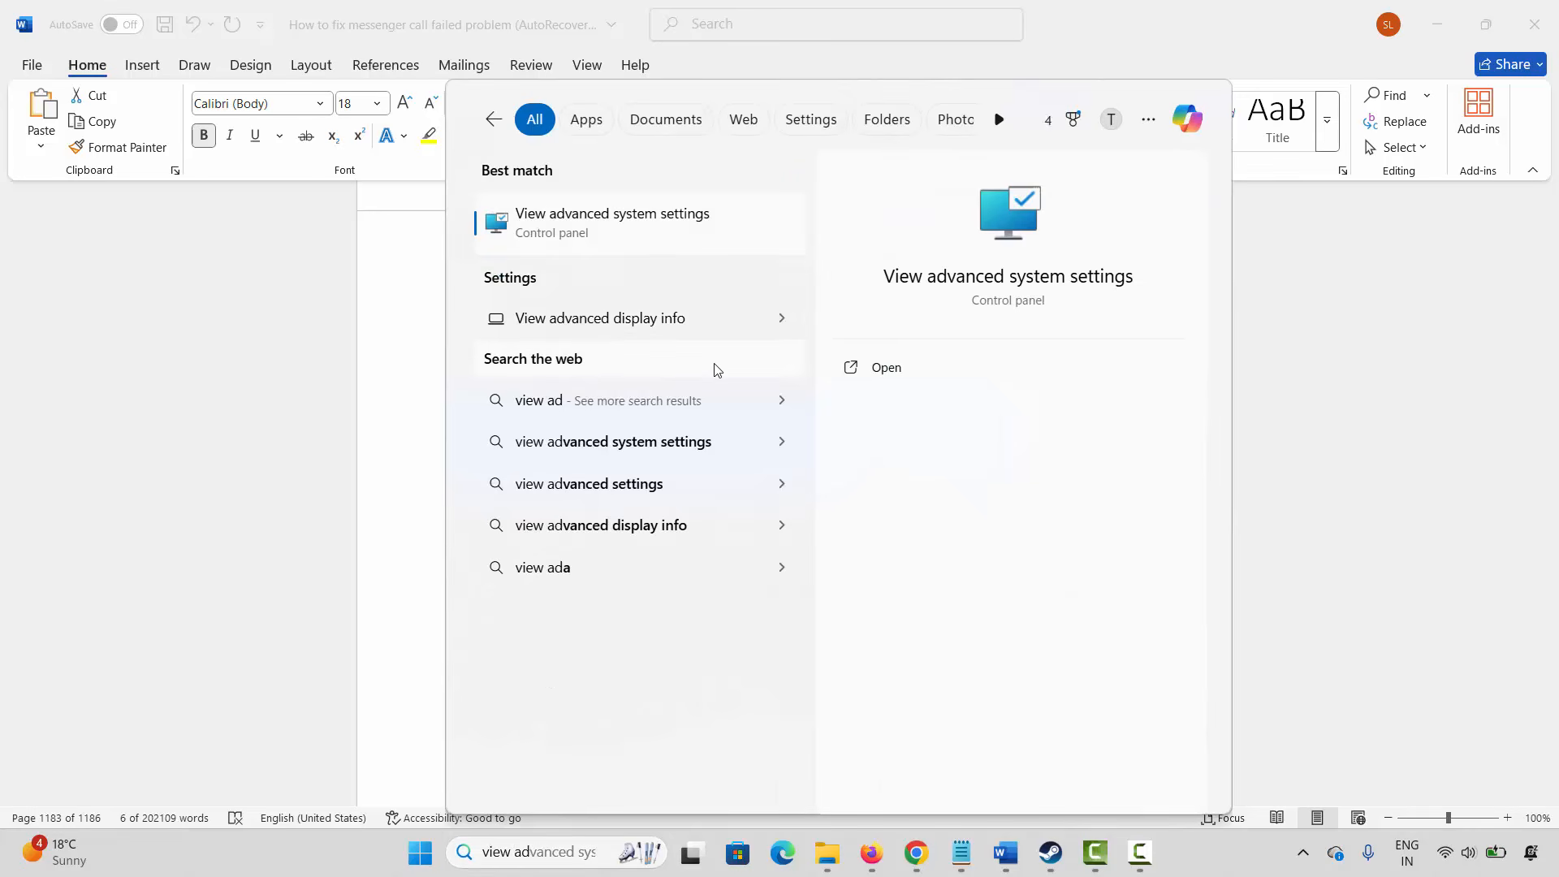
pyautogui.press('Escape')
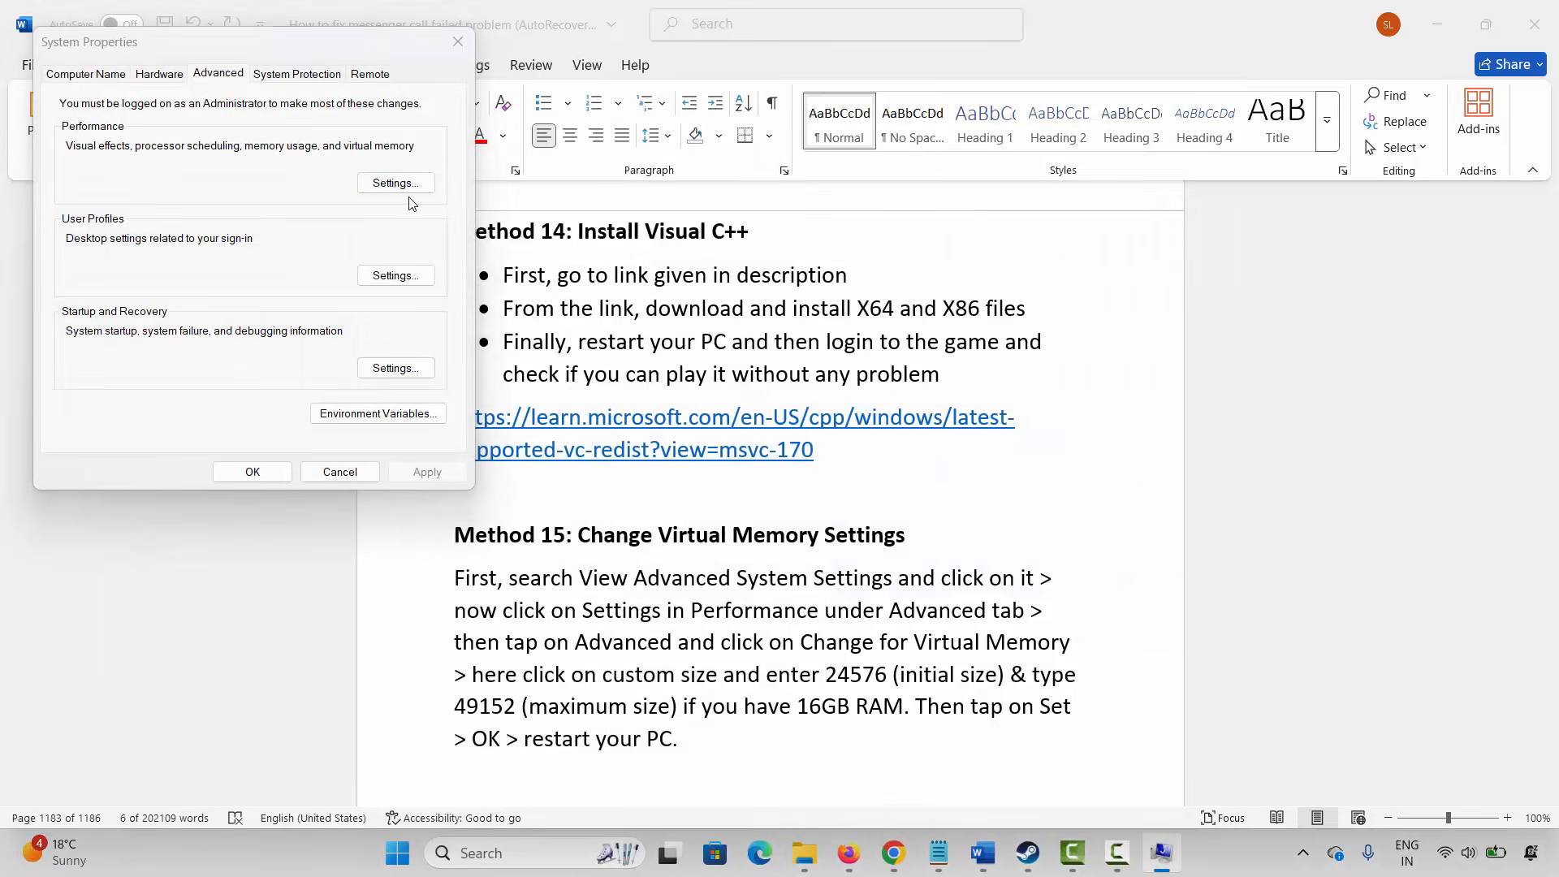
pyautogui.click(398, 185)
pyautogui.click(172, 149)
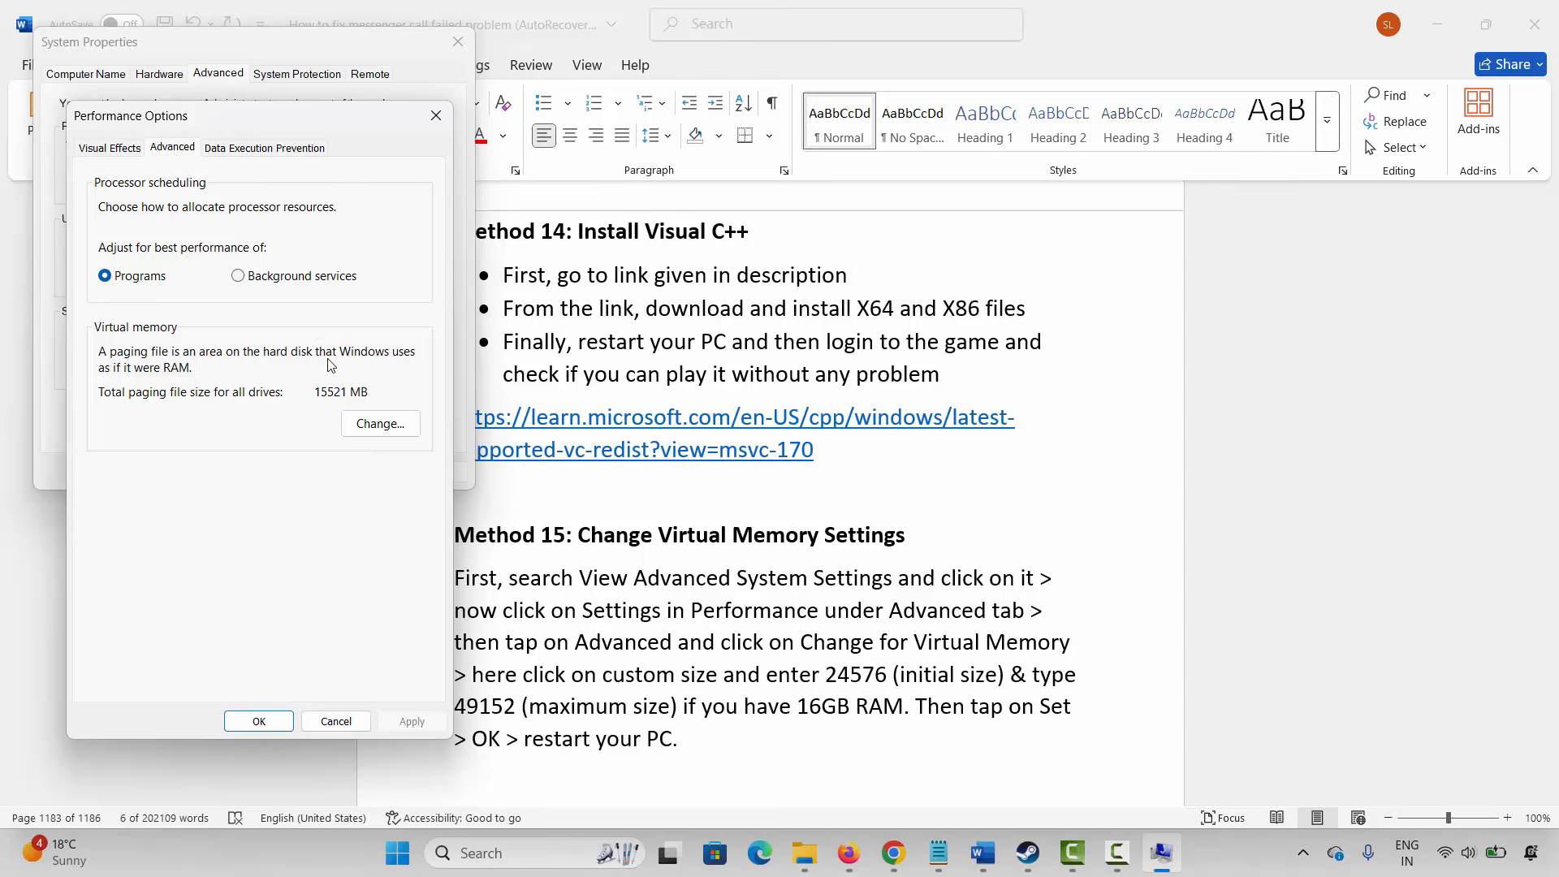
pyautogui.click(380, 423)
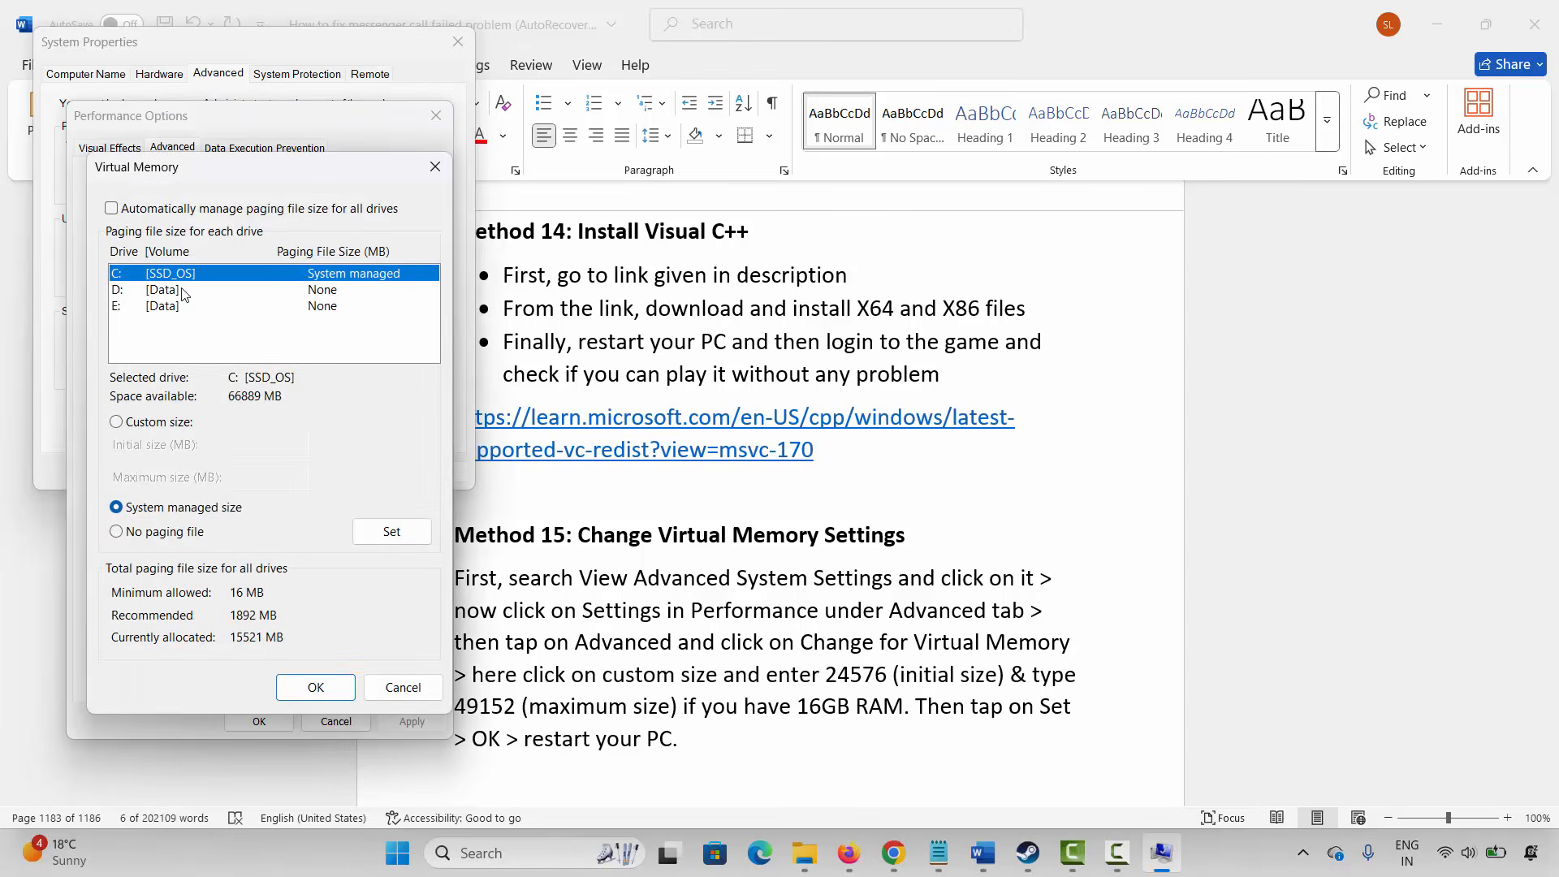
# Try a custom paging file on drive C: with initial size 12288 MB and maximum size 24576 MB, and close the dialogs without applying.
pyautogui.click(162, 294)
pyautogui.click(167, 307)
pyautogui.click(168, 279)
pyautogui.click(117, 422)
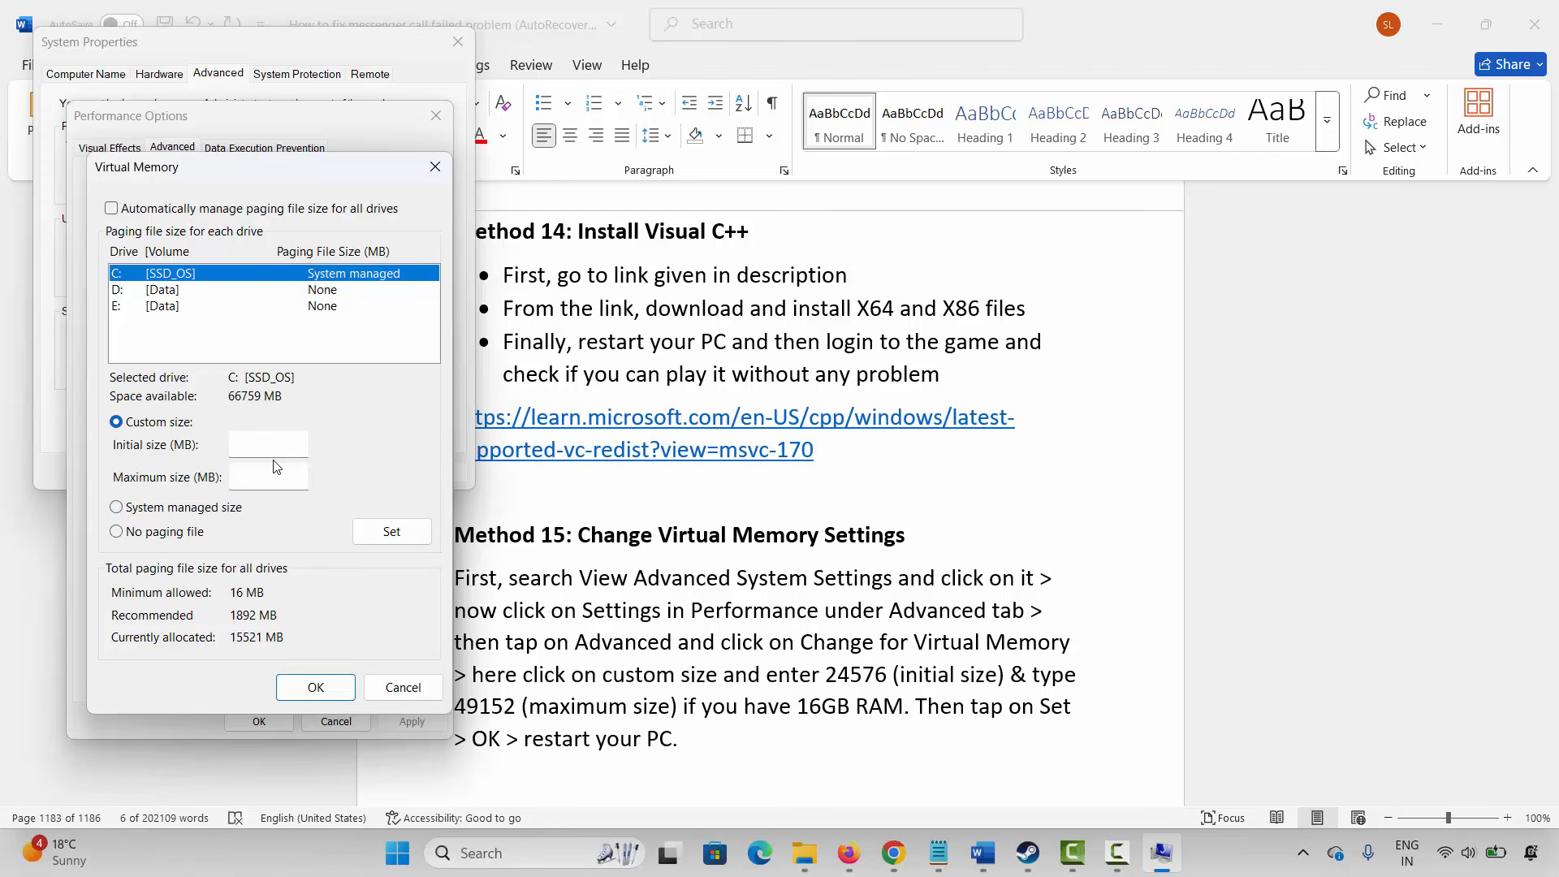
pyautogui.write('12288')
pyautogui.press('capslock')
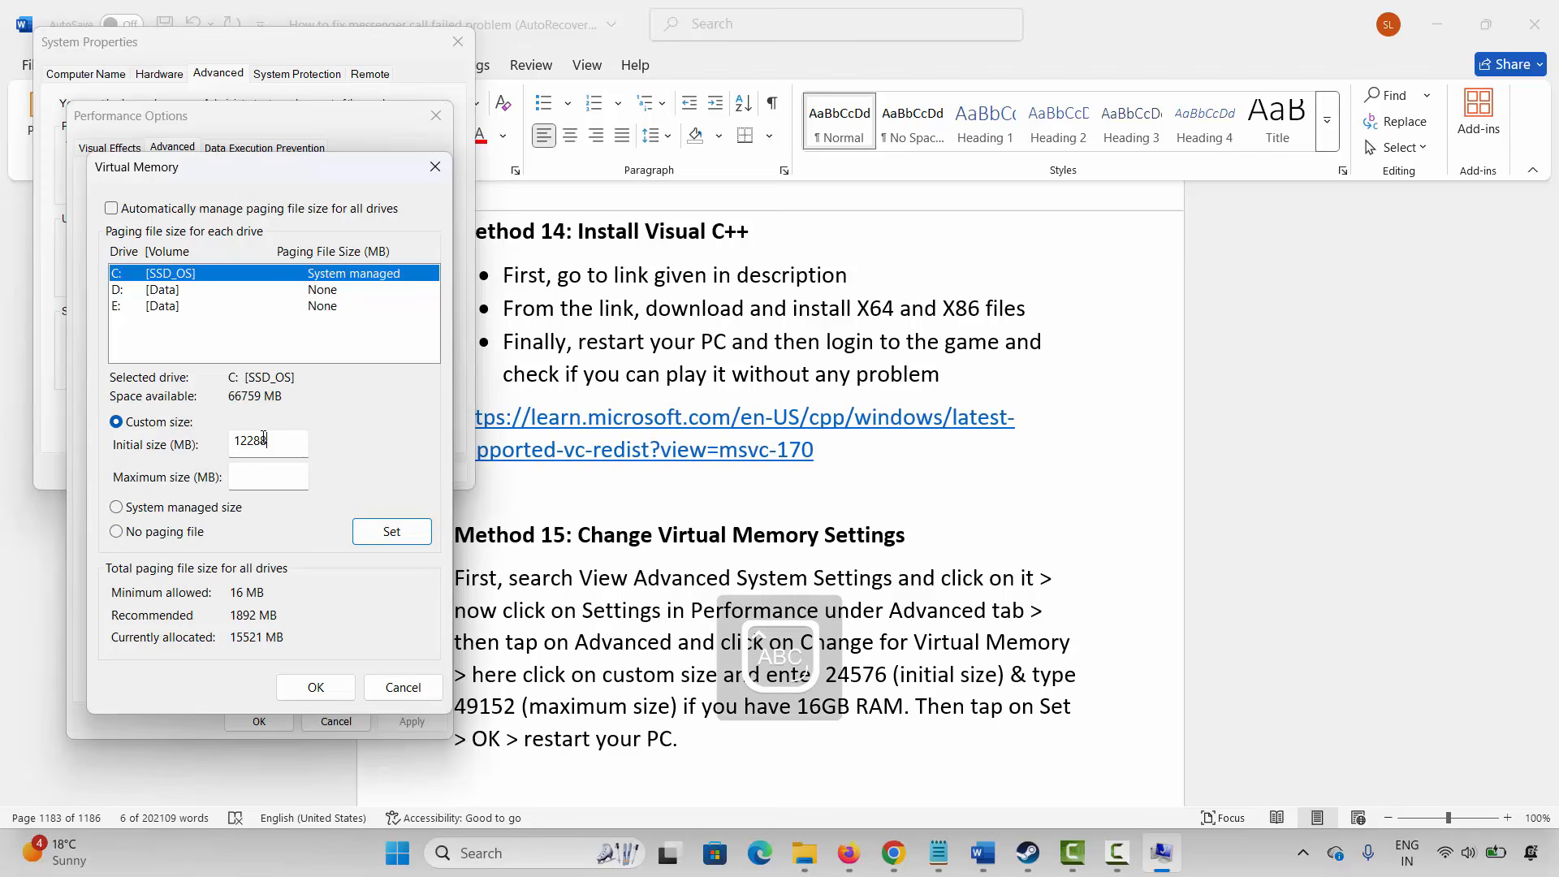
pyautogui.press('capslock')
pyautogui.press('Tab')
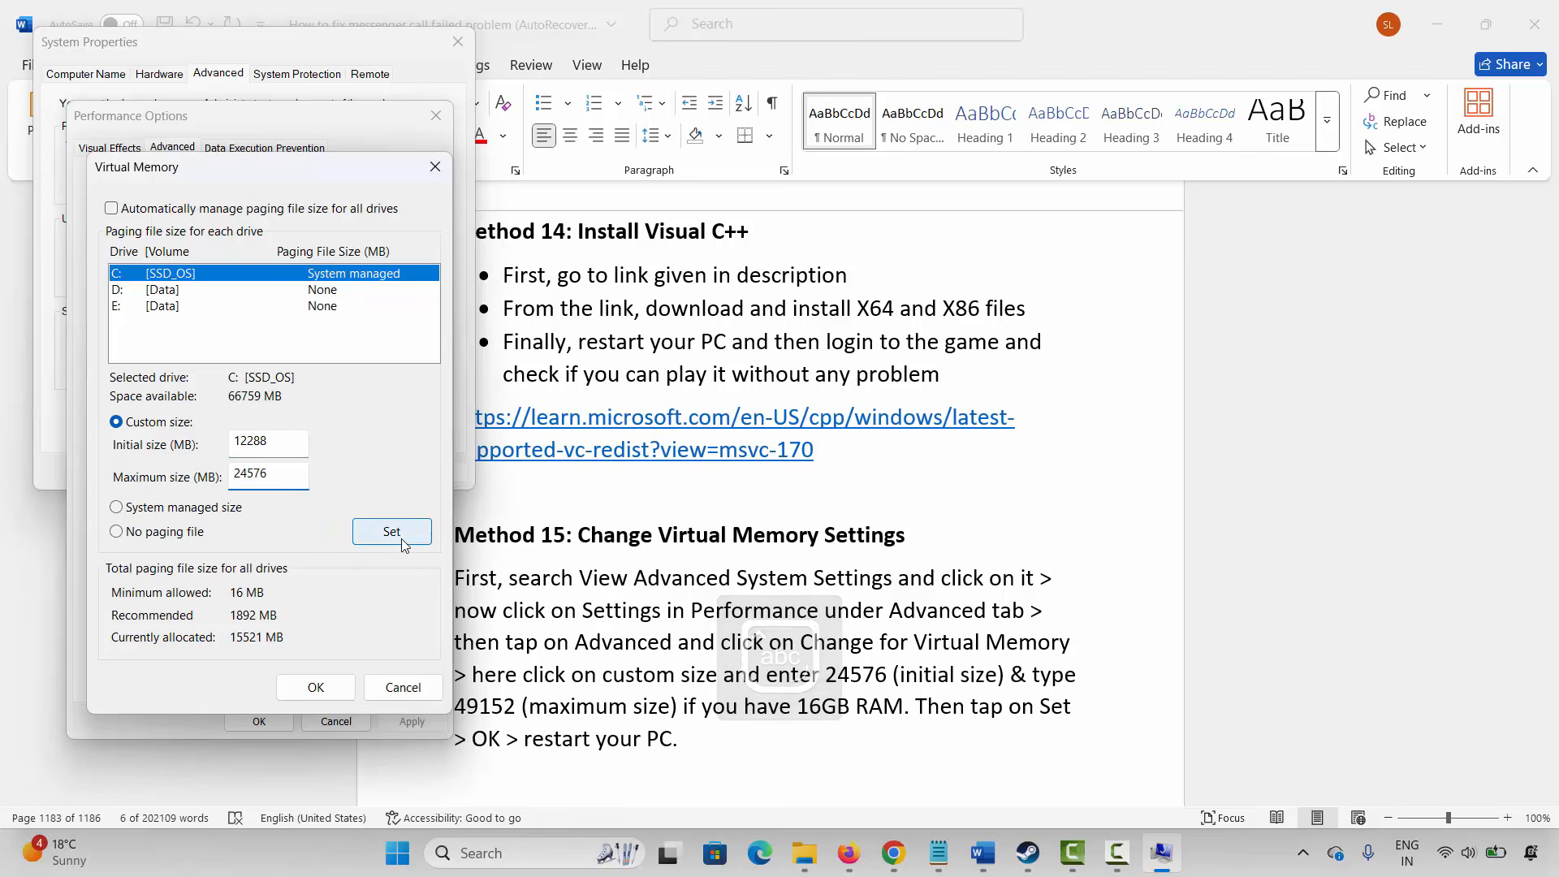
pyautogui.click(409, 699)
pyautogui.click(436, 116)
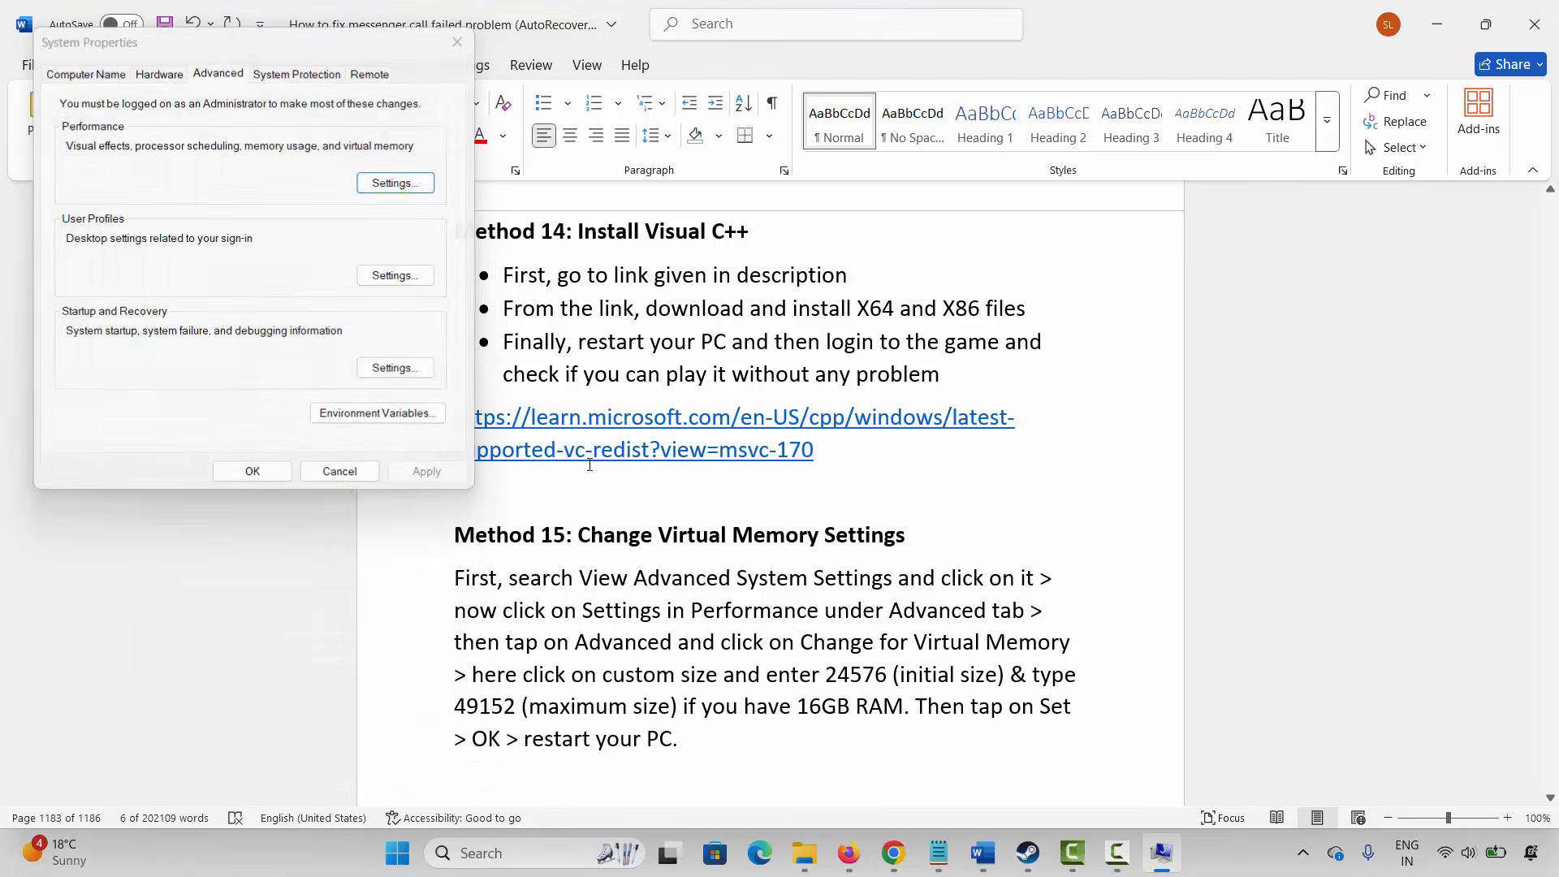
pyautogui.click(458, 42)
# Go to Method 16 in the notes and highlight the heading Disable Antivirus Program/Firewall and the words about game play.
pyautogui.scroll(-1, 663, 648)
pyautogui.scroll(-3, 663, 647)
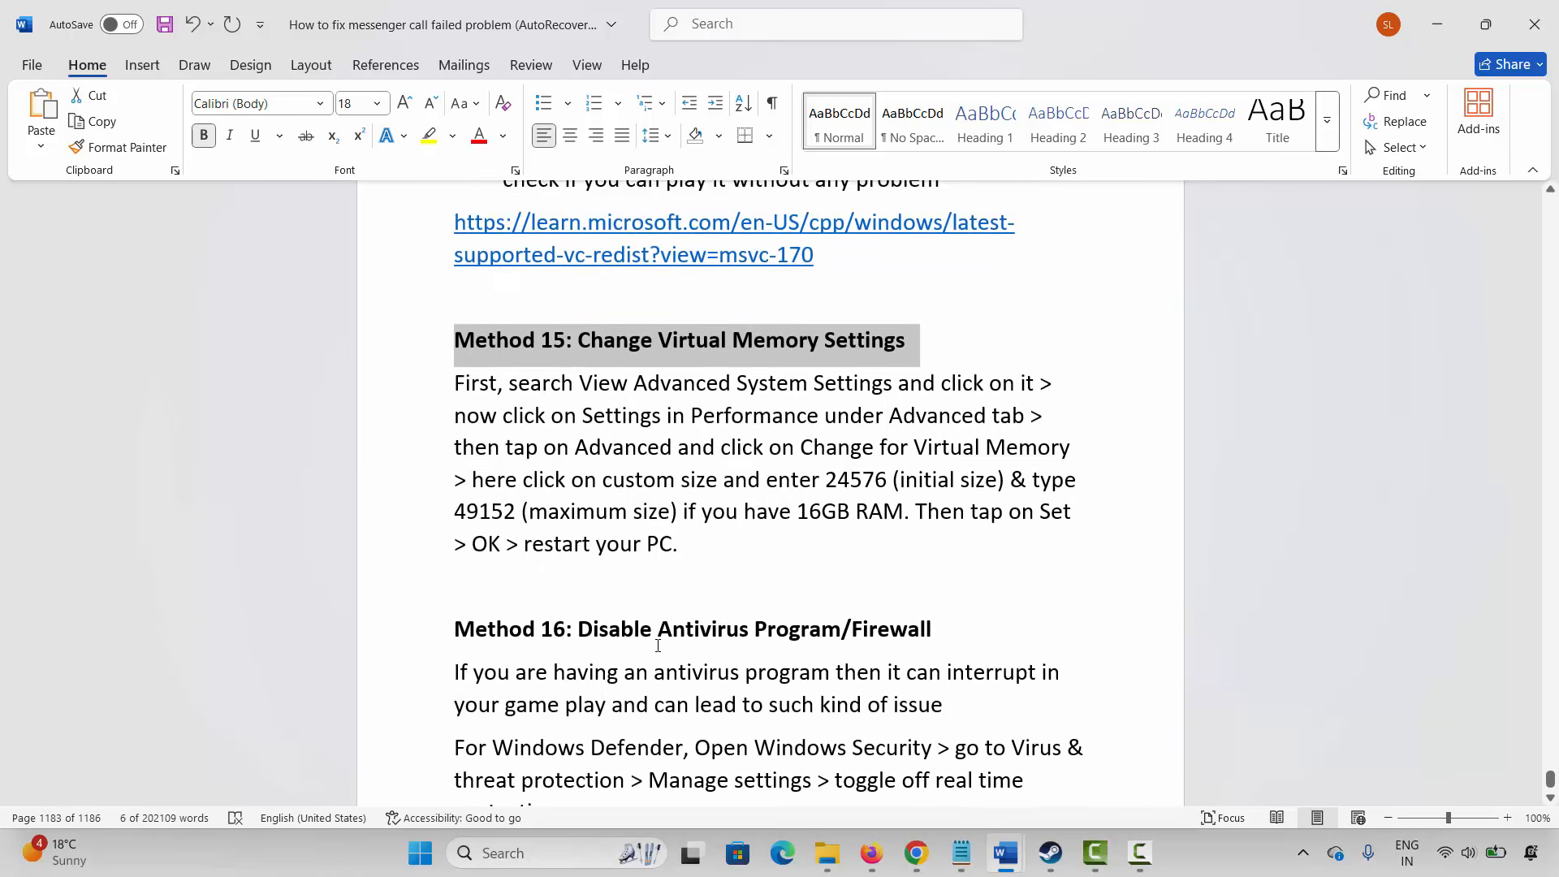
pyautogui.scroll(-1, 596, 641)
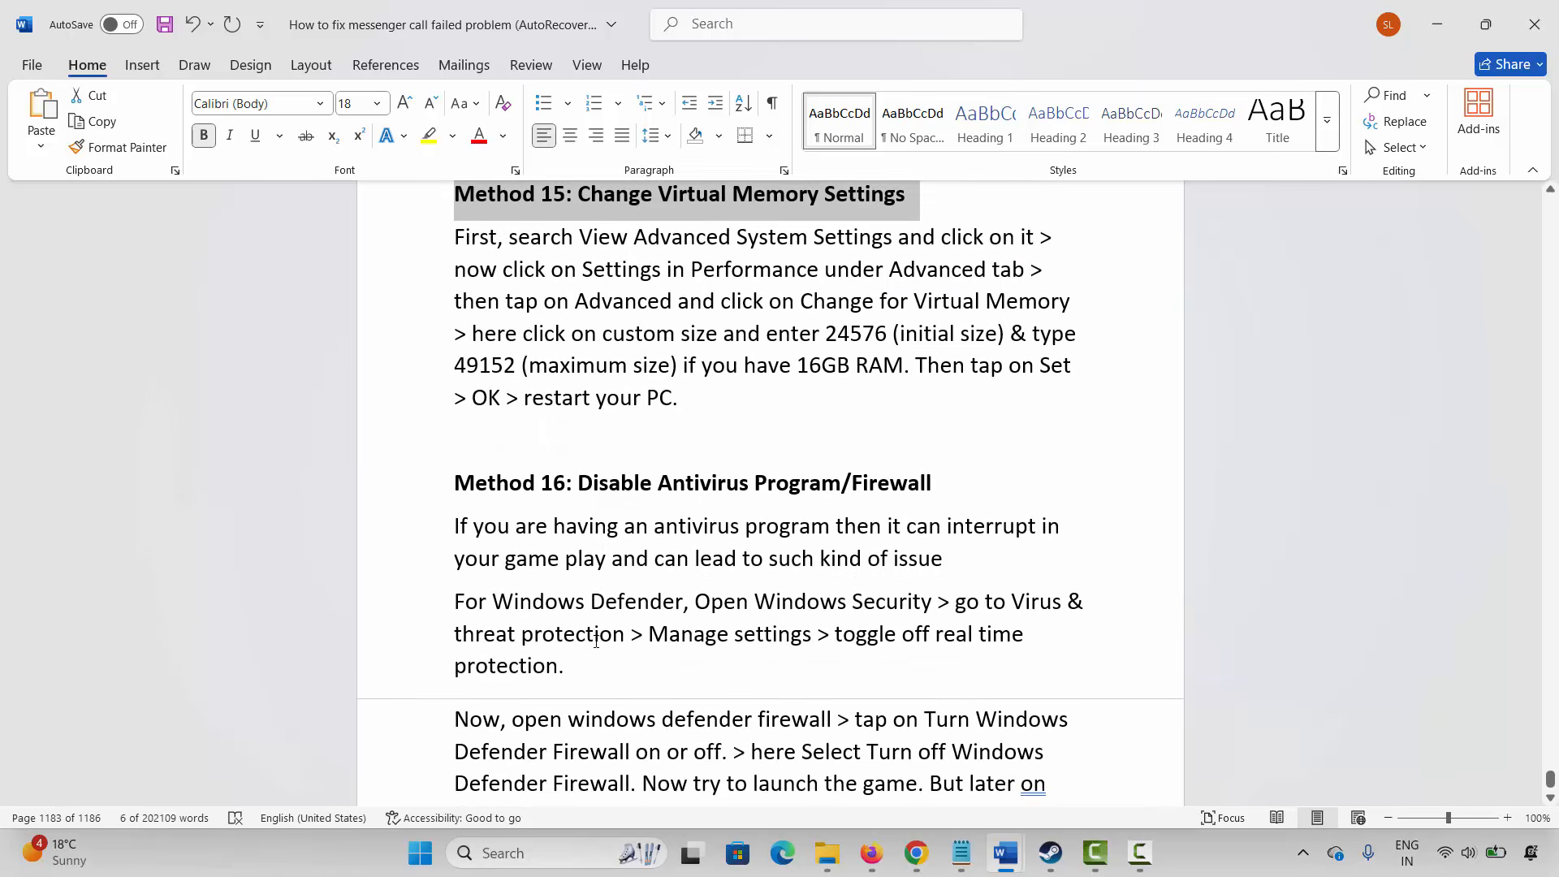
pyautogui.scroll(-1, 596, 642)
pyautogui.moveTo(516, 482); pyautogui.dragTo(886, 483)
pyautogui.doubleClick(562, 516)
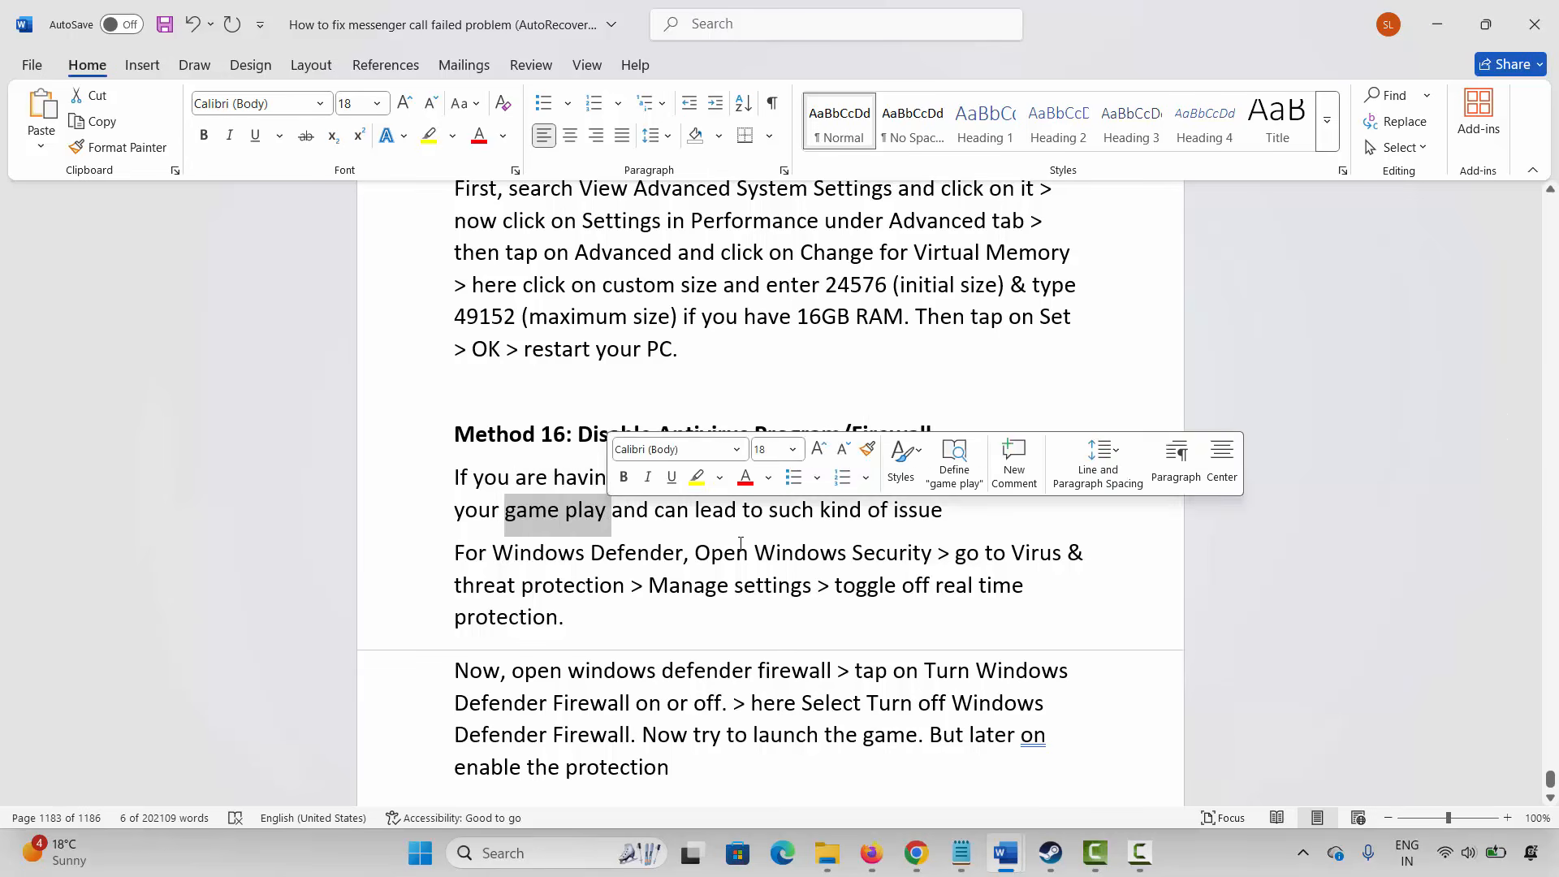
pyautogui.click(737, 553)
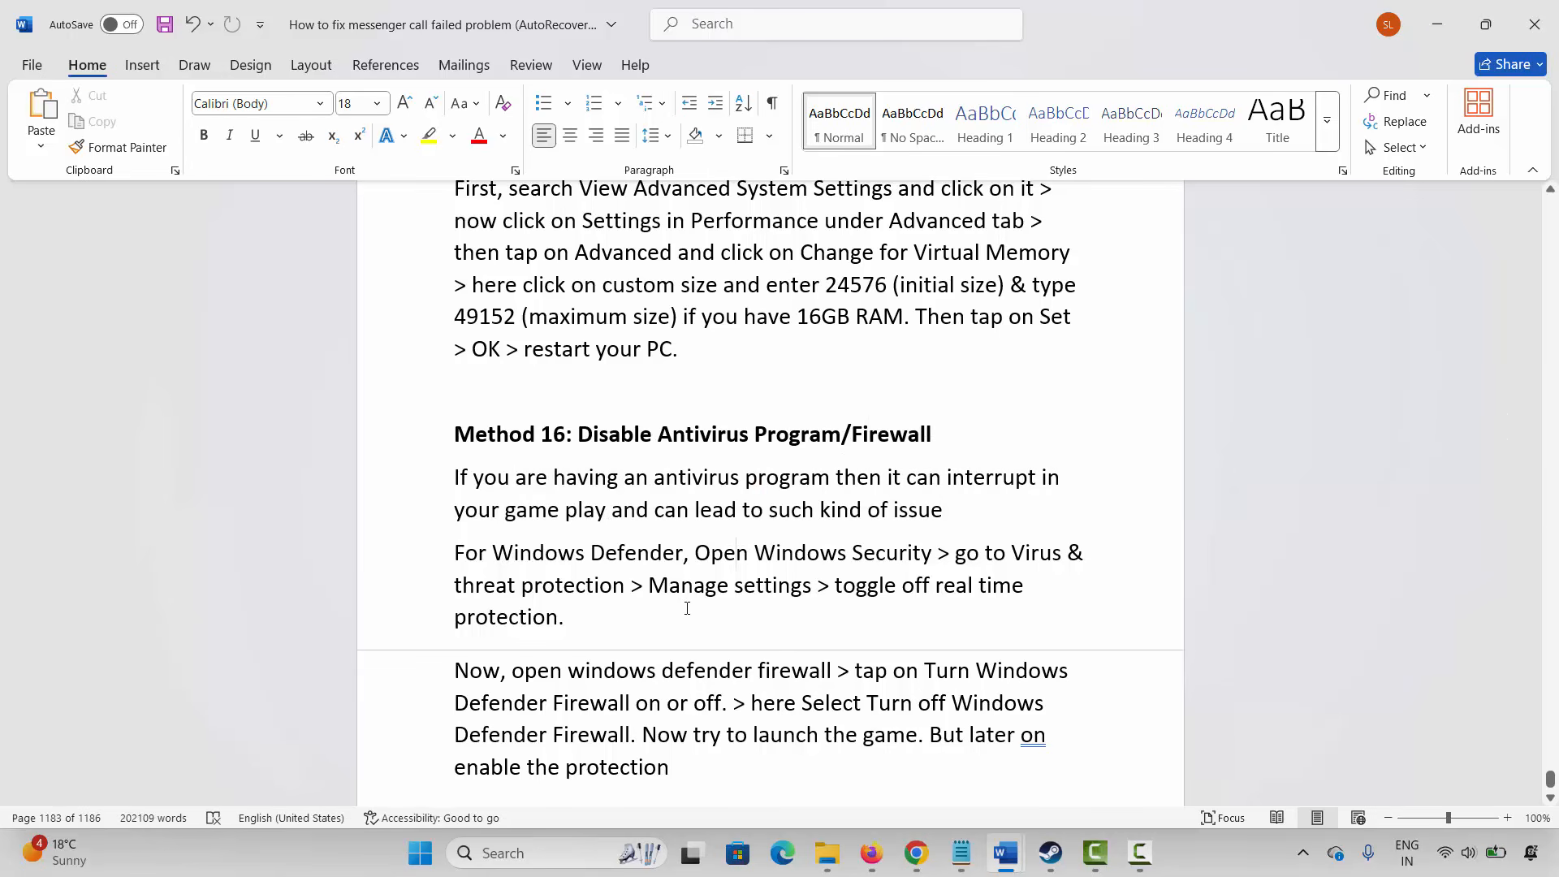
# Open the Virus & threat protection settings in Windows Security to check Real-time protection, and close the window.
pyautogui.click(532, 852)
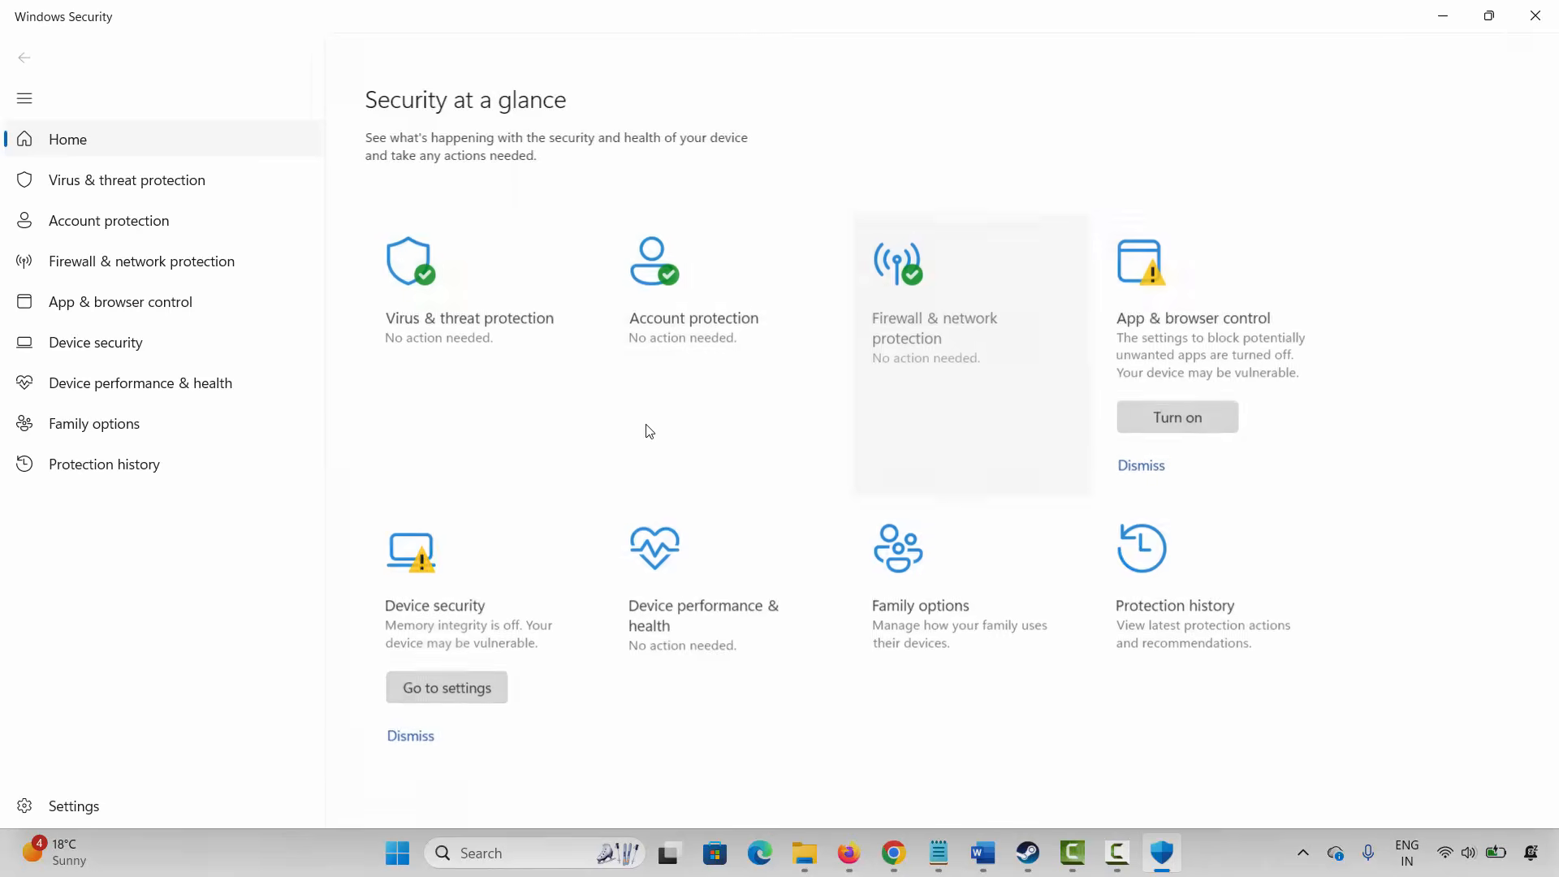
pyautogui.click(451, 310)
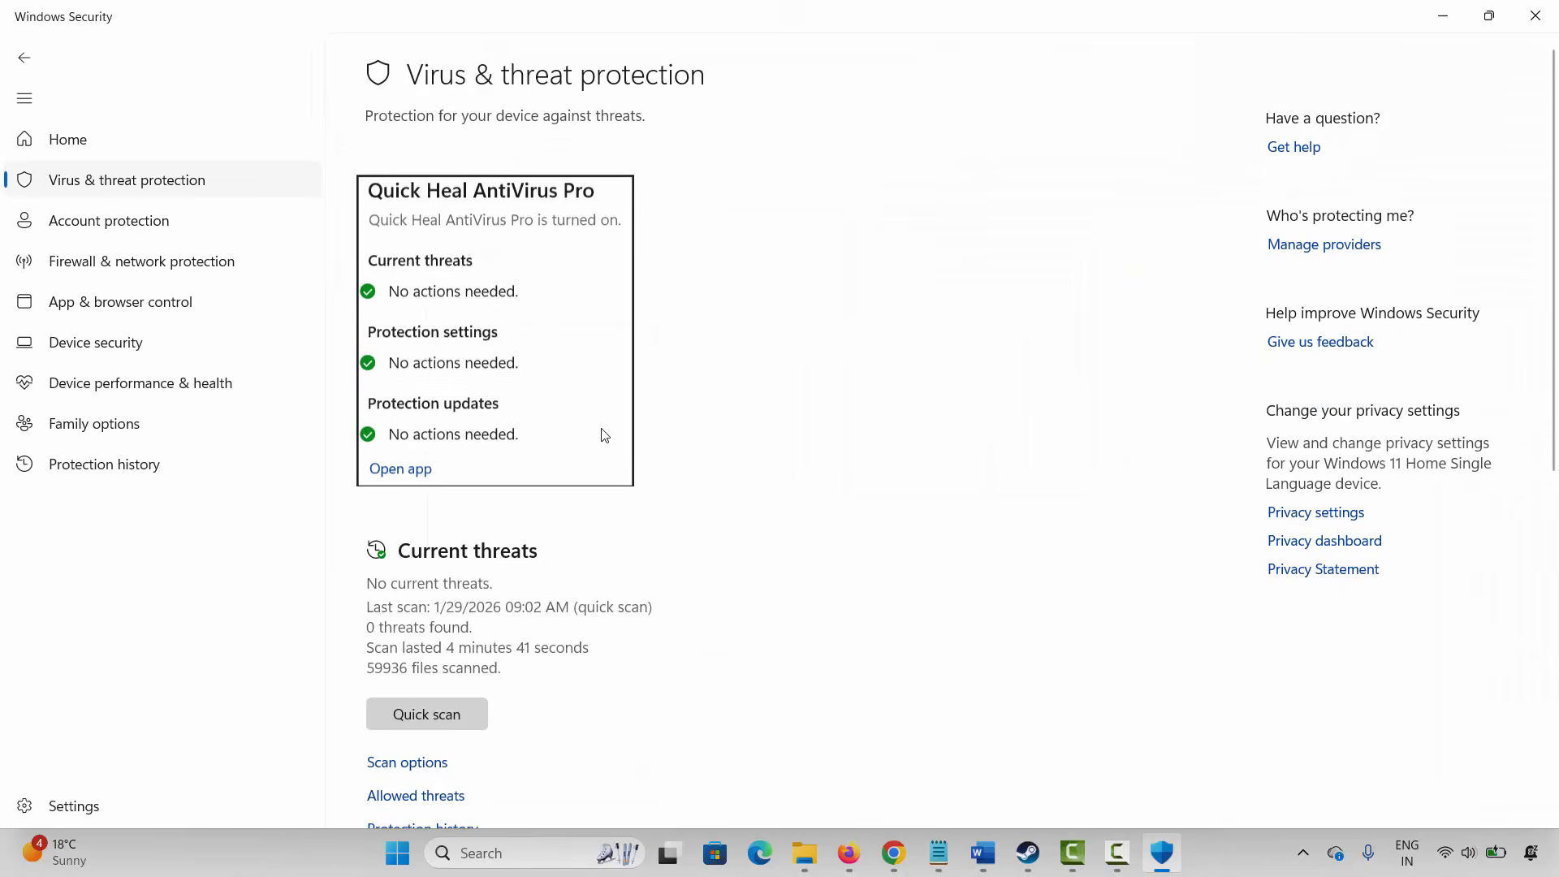
pyautogui.scroll(-5, 591, 536)
pyautogui.click(432, 499)
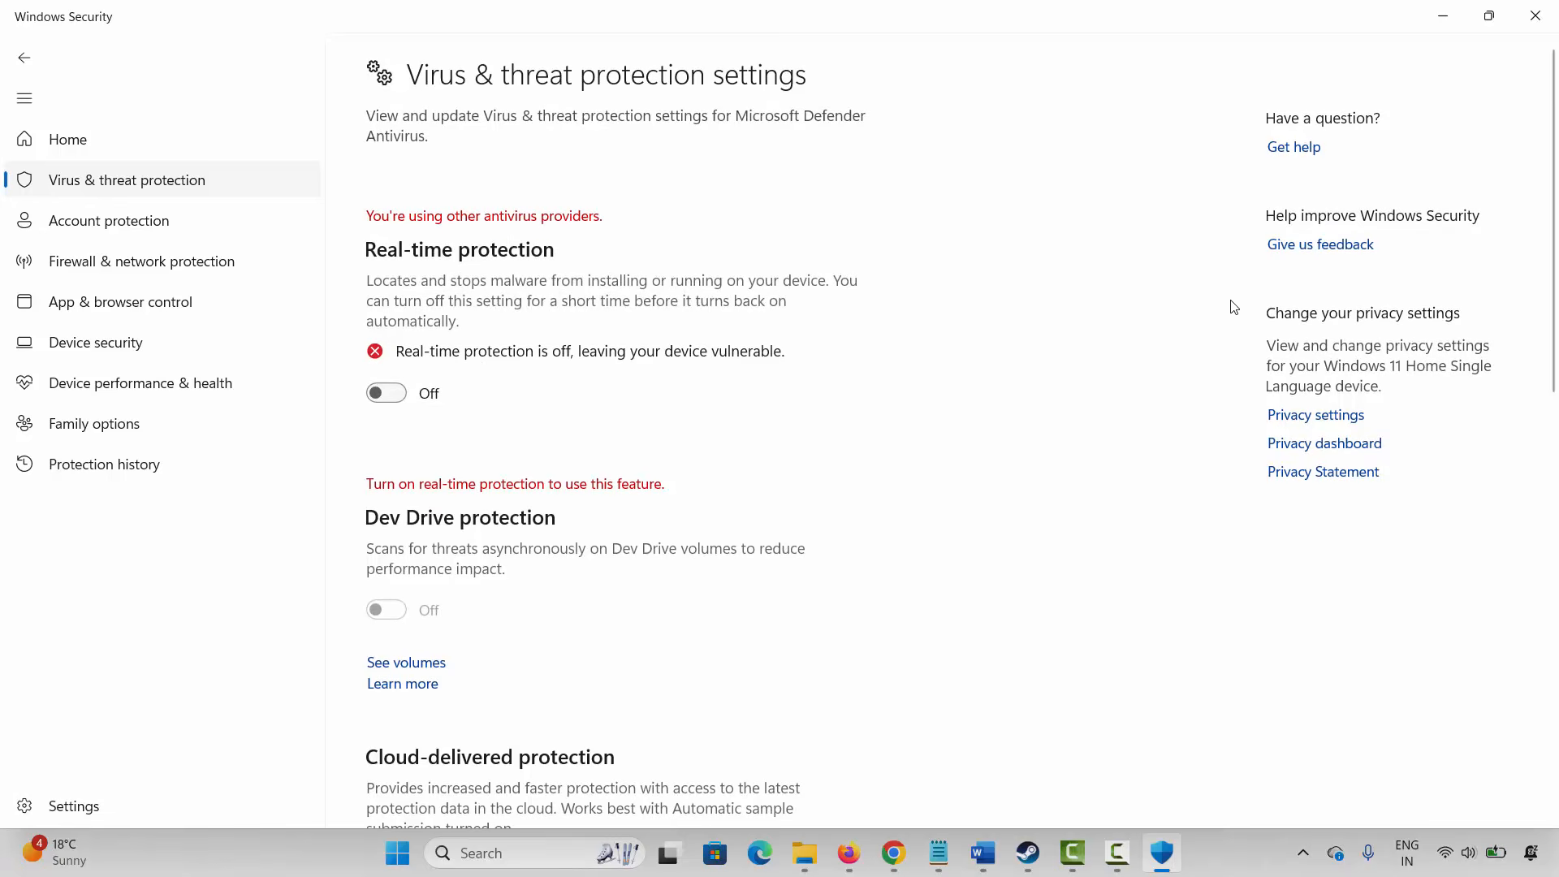
pyautogui.click(1540, 18)
# Search Windows for Windows Defender Firewall and open its settings for turning the firewall on or off.
pyautogui.click(506, 861)
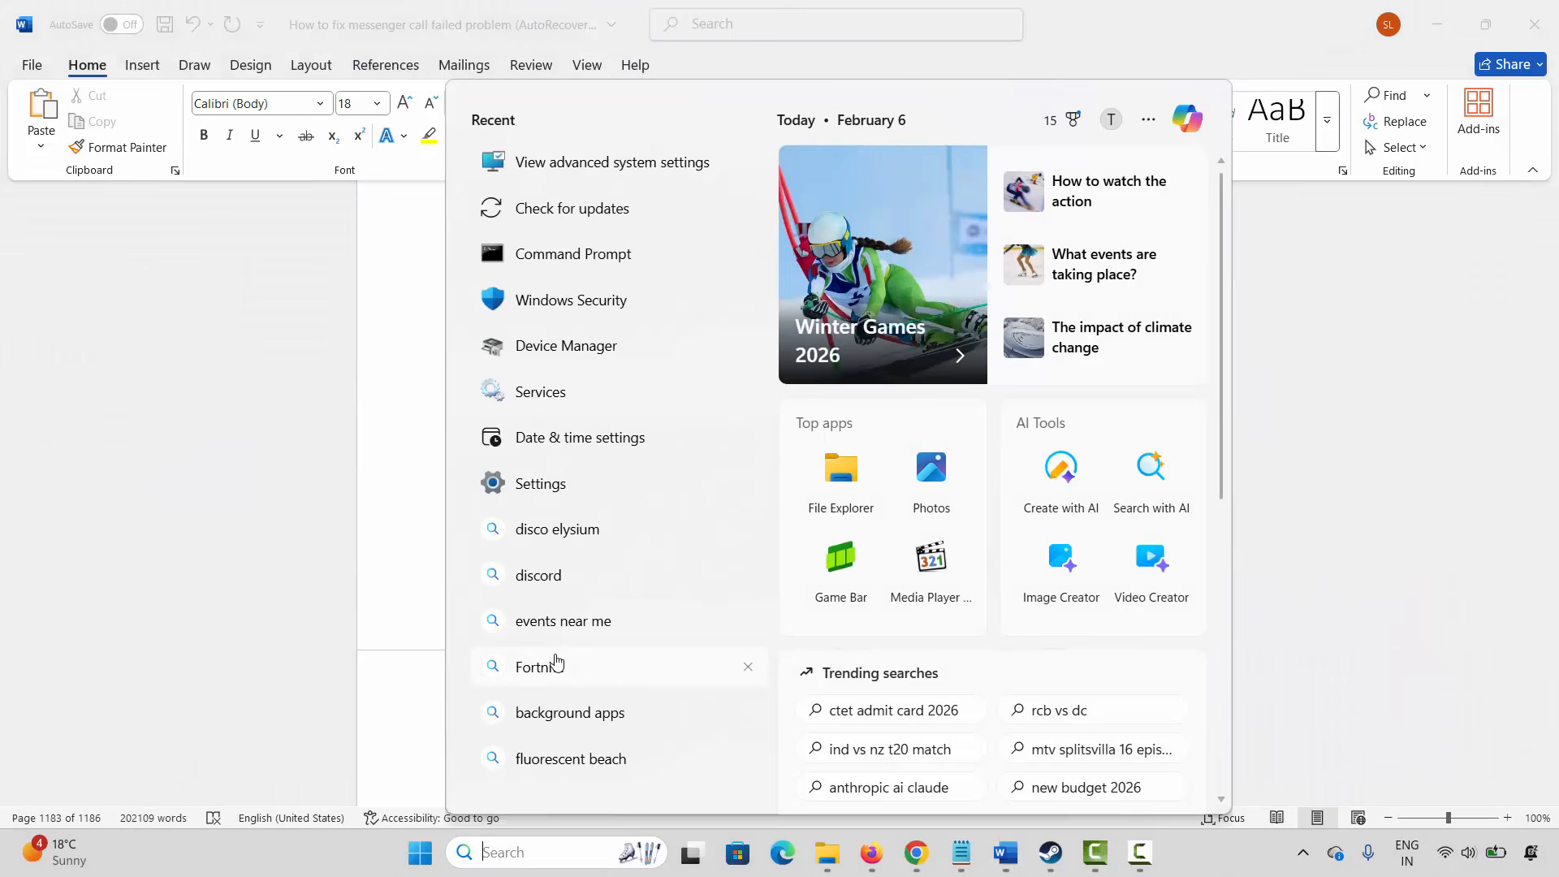
pyautogui.write('windo')
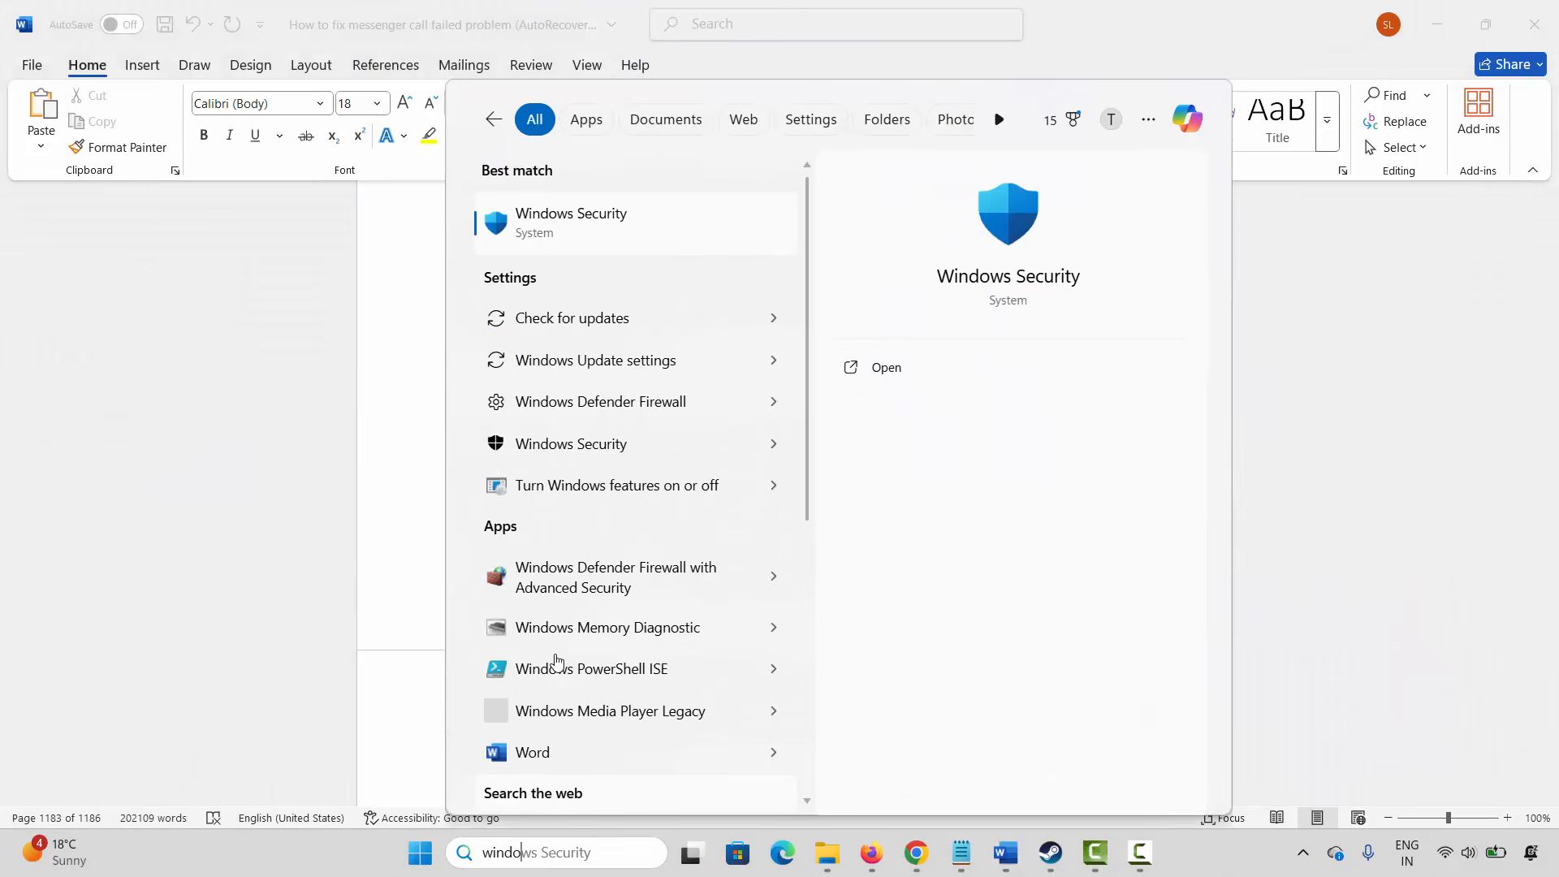
pyautogui.write('ws')
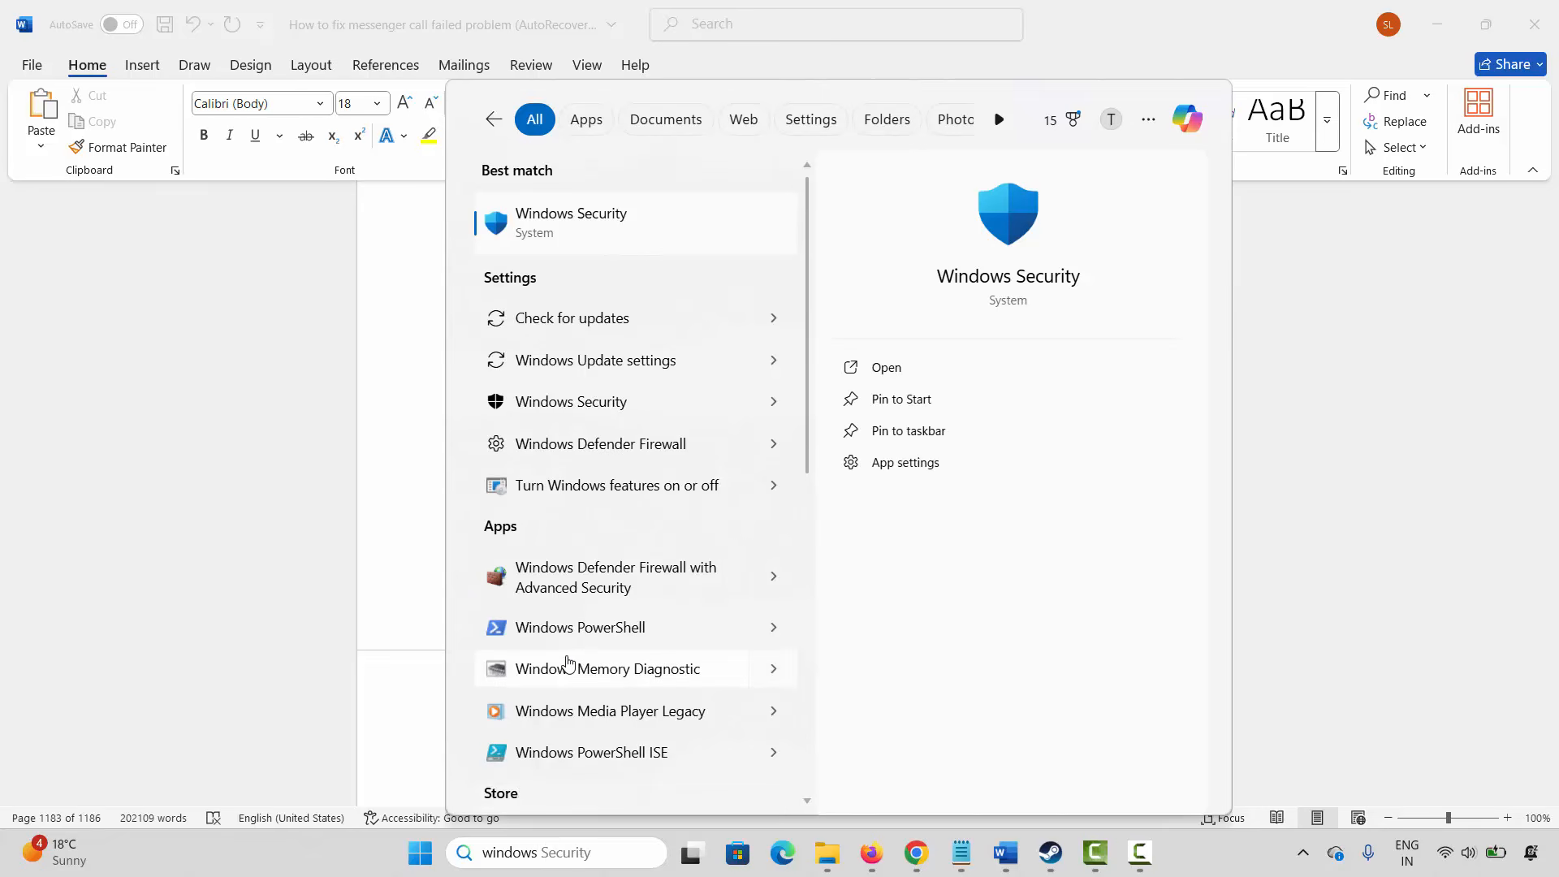
pyautogui.click(585, 443)
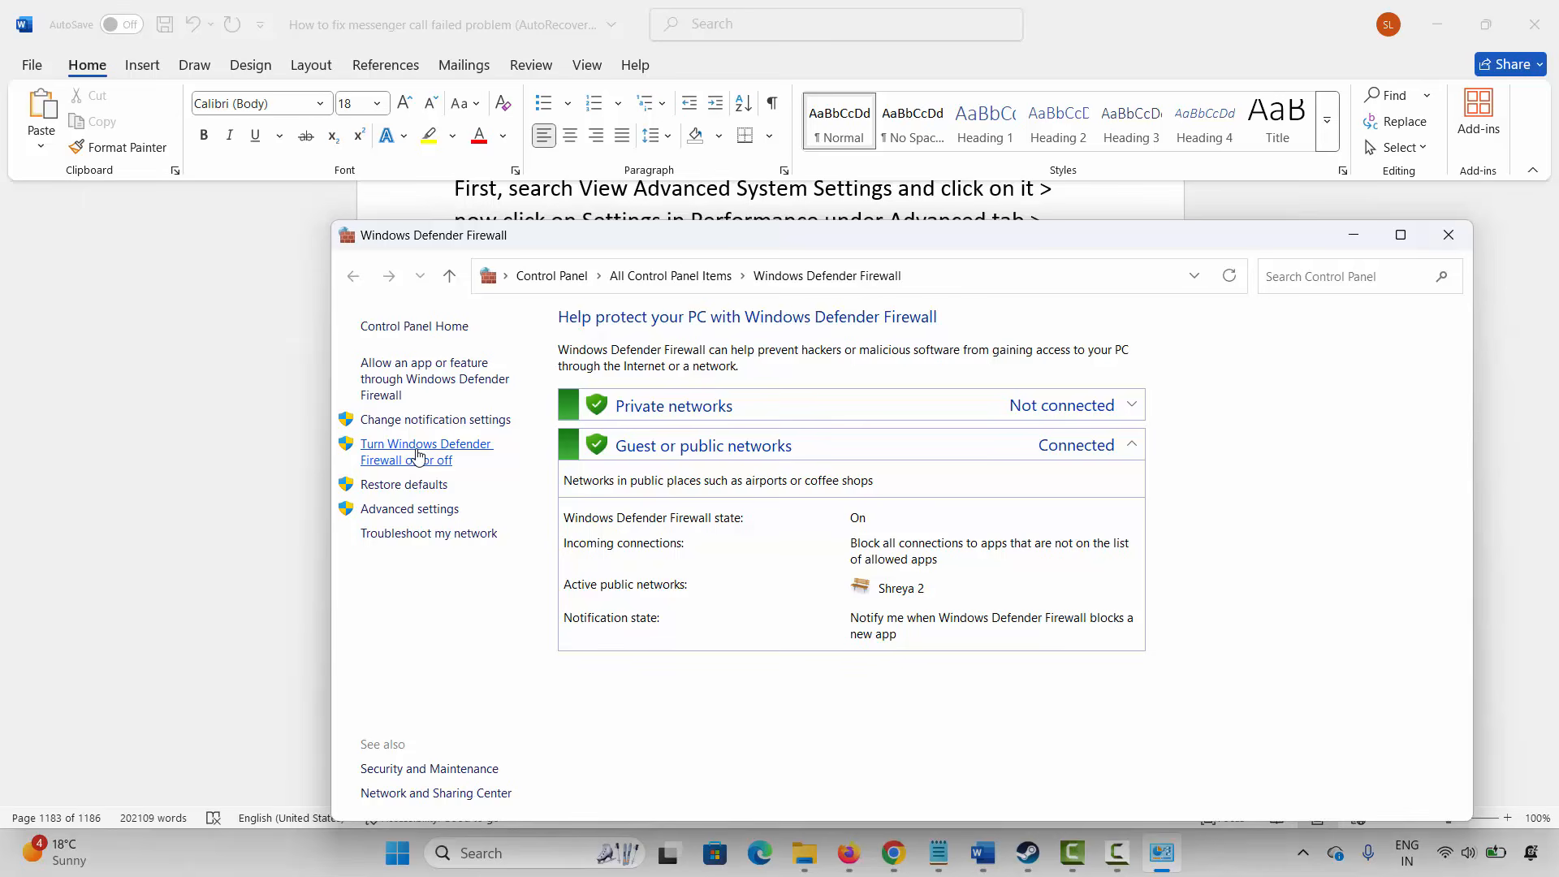
pyautogui.click(417, 455)
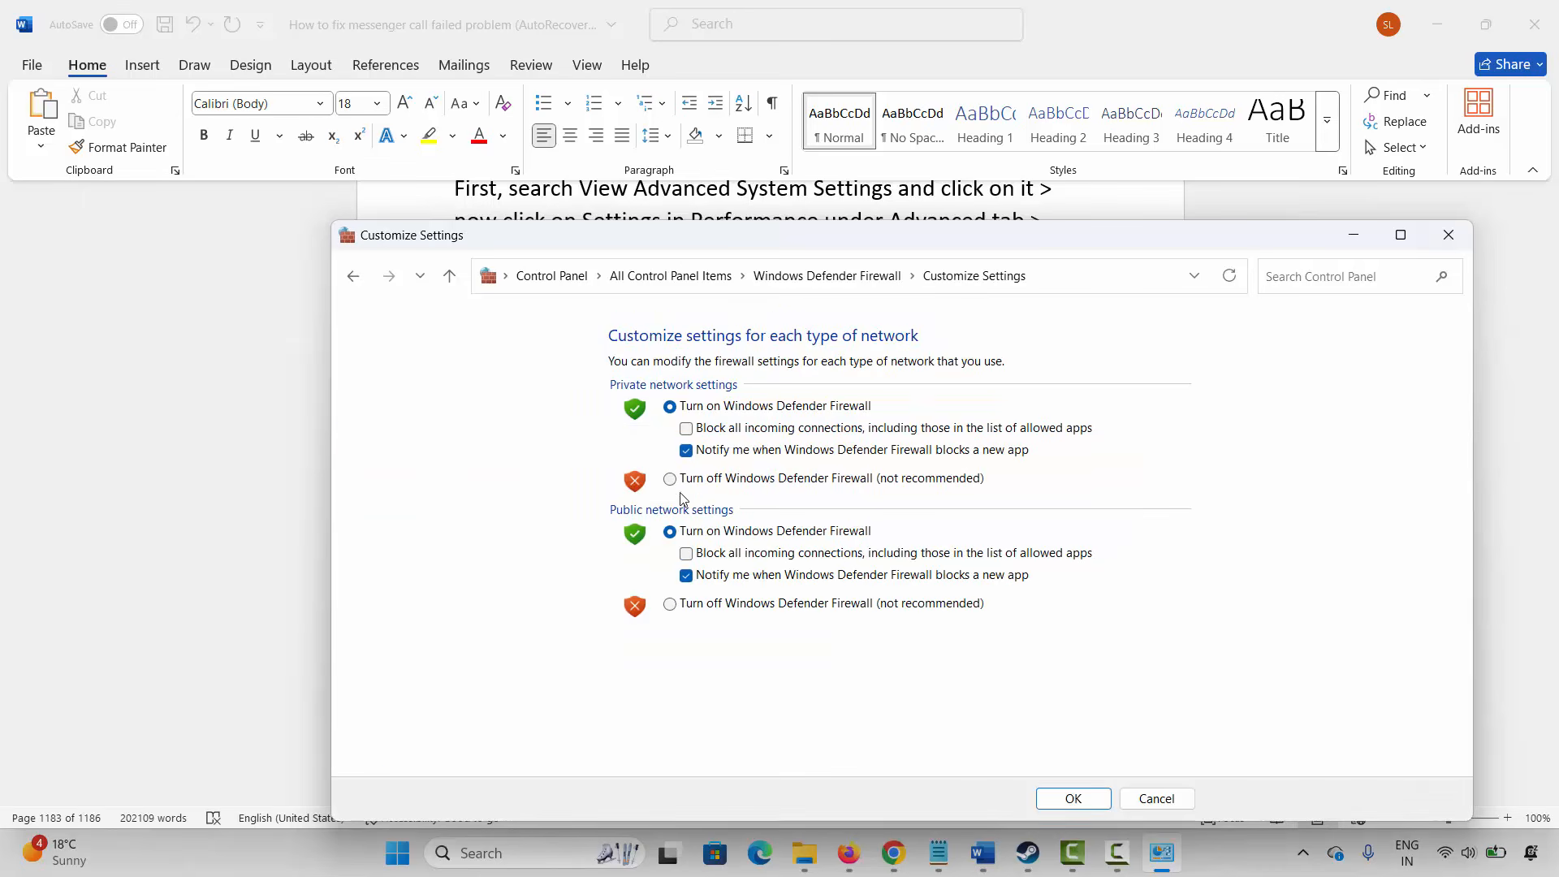
# Try turning off Windows Defender Firewall for private and public networks, turn both back on, and close the window without saving.
pyautogui.click(671, 480)
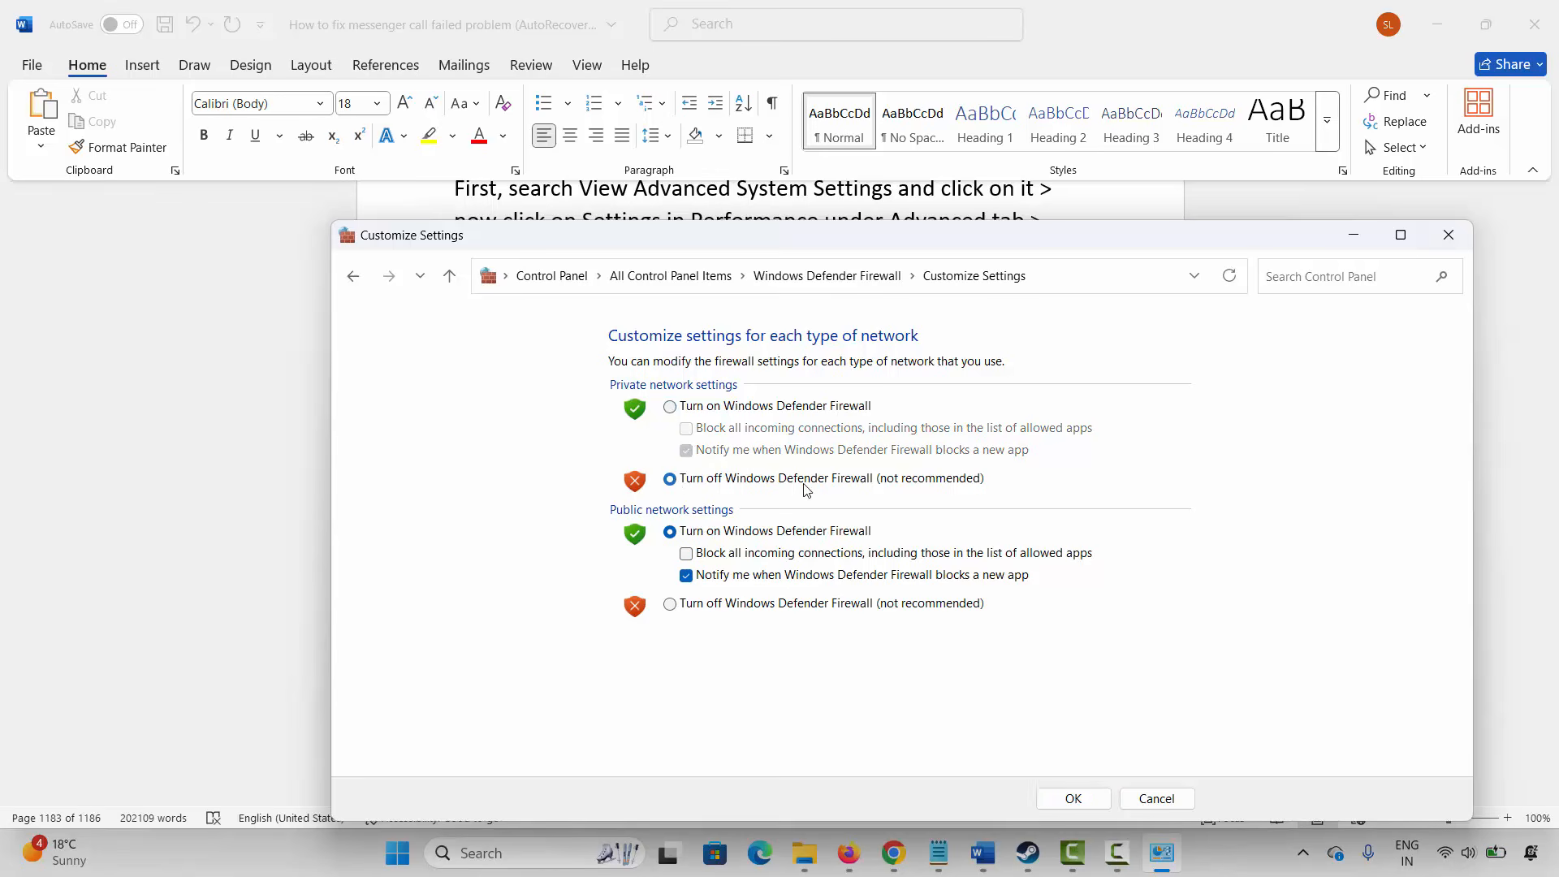
pyautogui.click(670, 604)
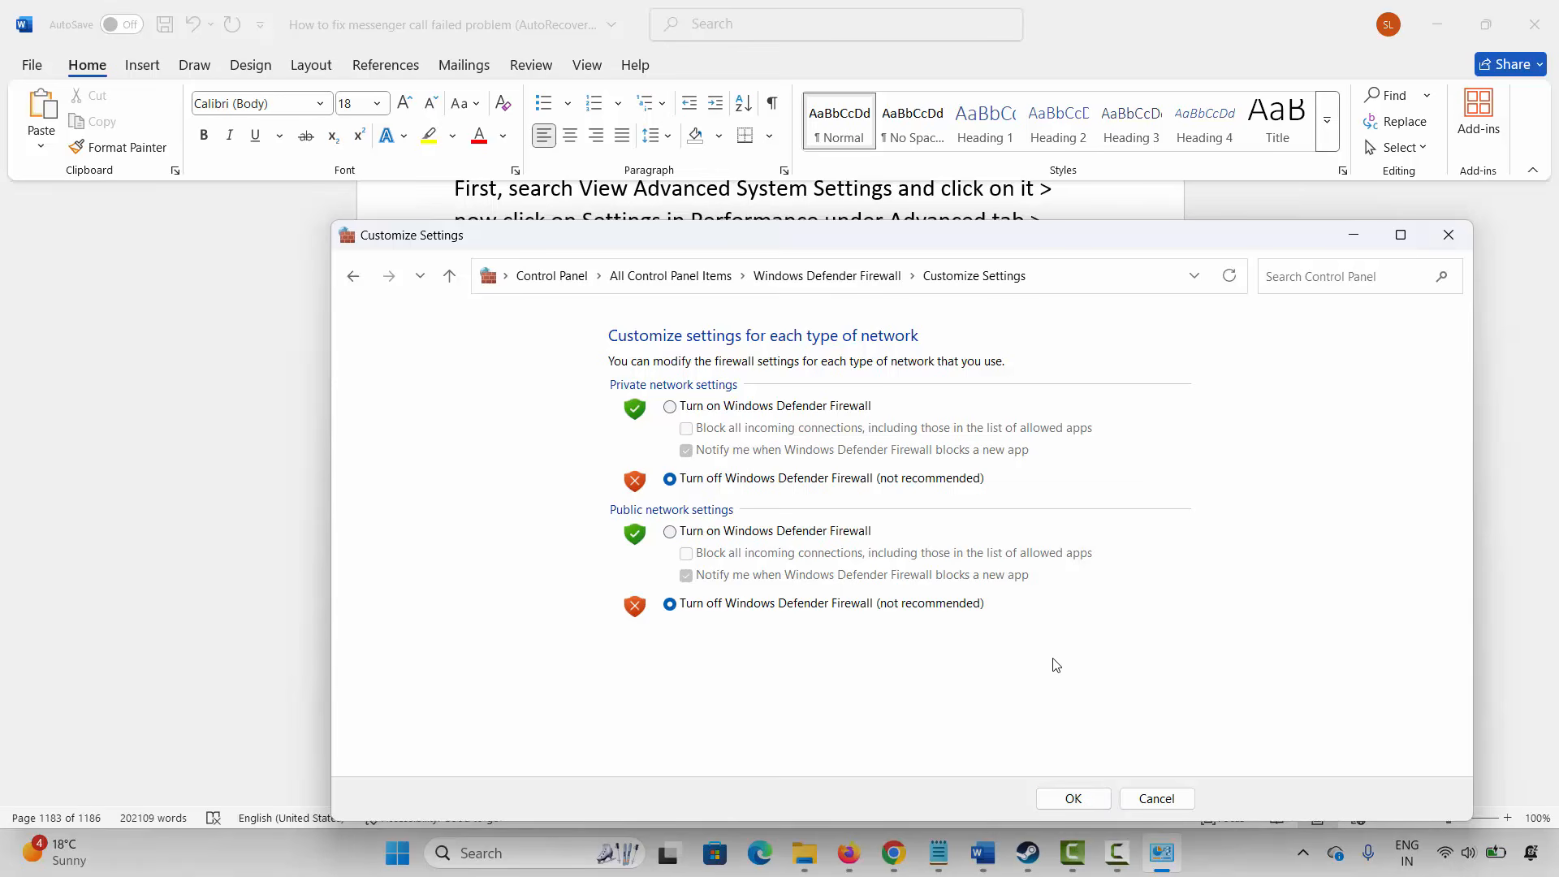
pyautogui.click(671, 408)
pyautogui.click(671, 533)
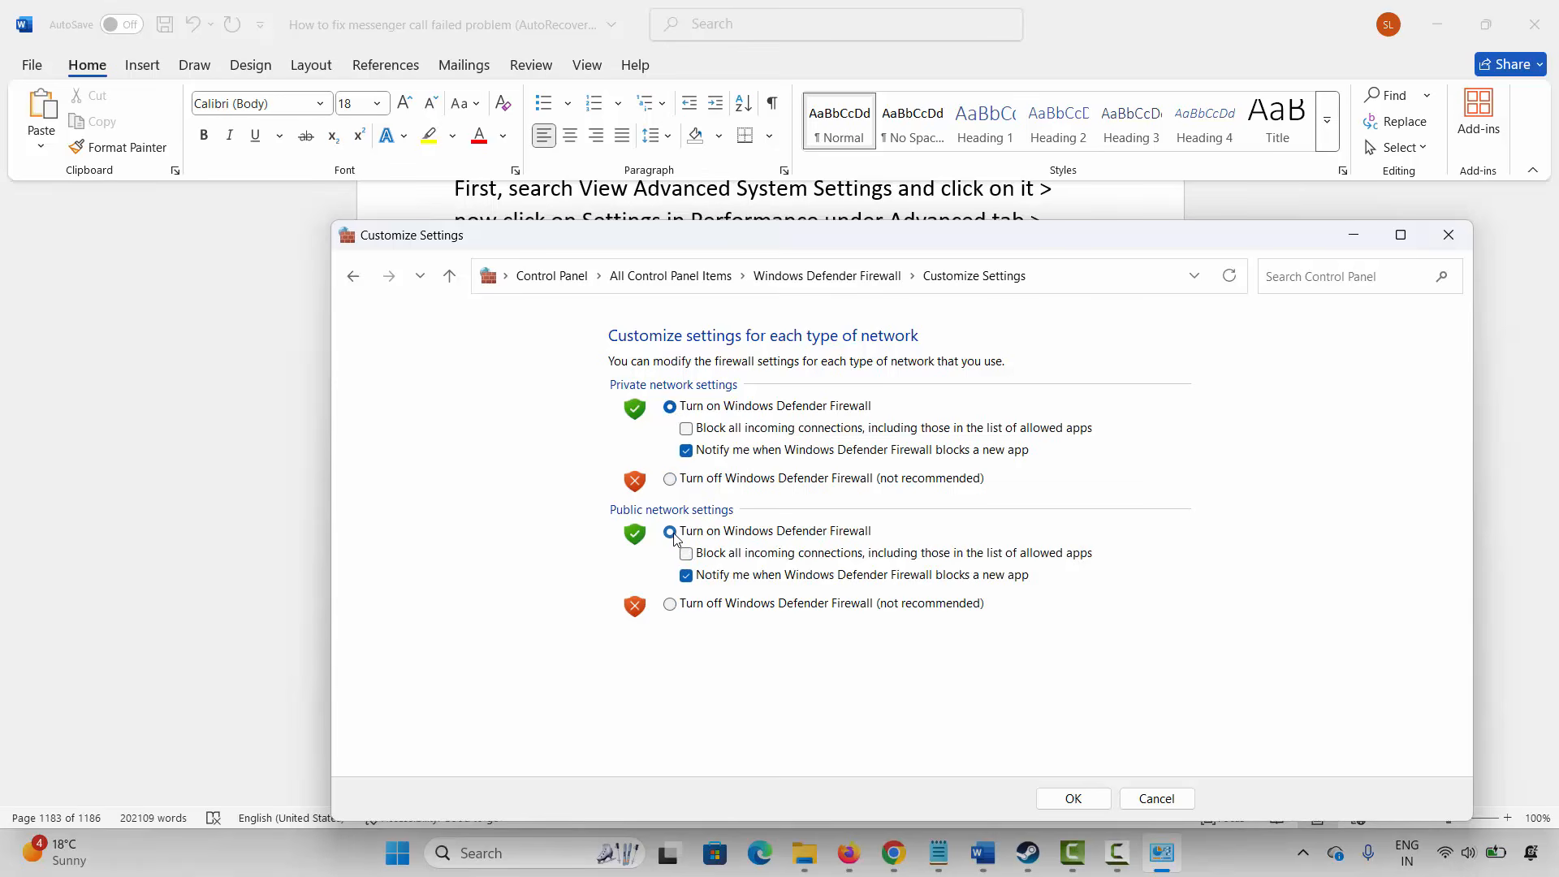
pyautogui.click(1449, 234)
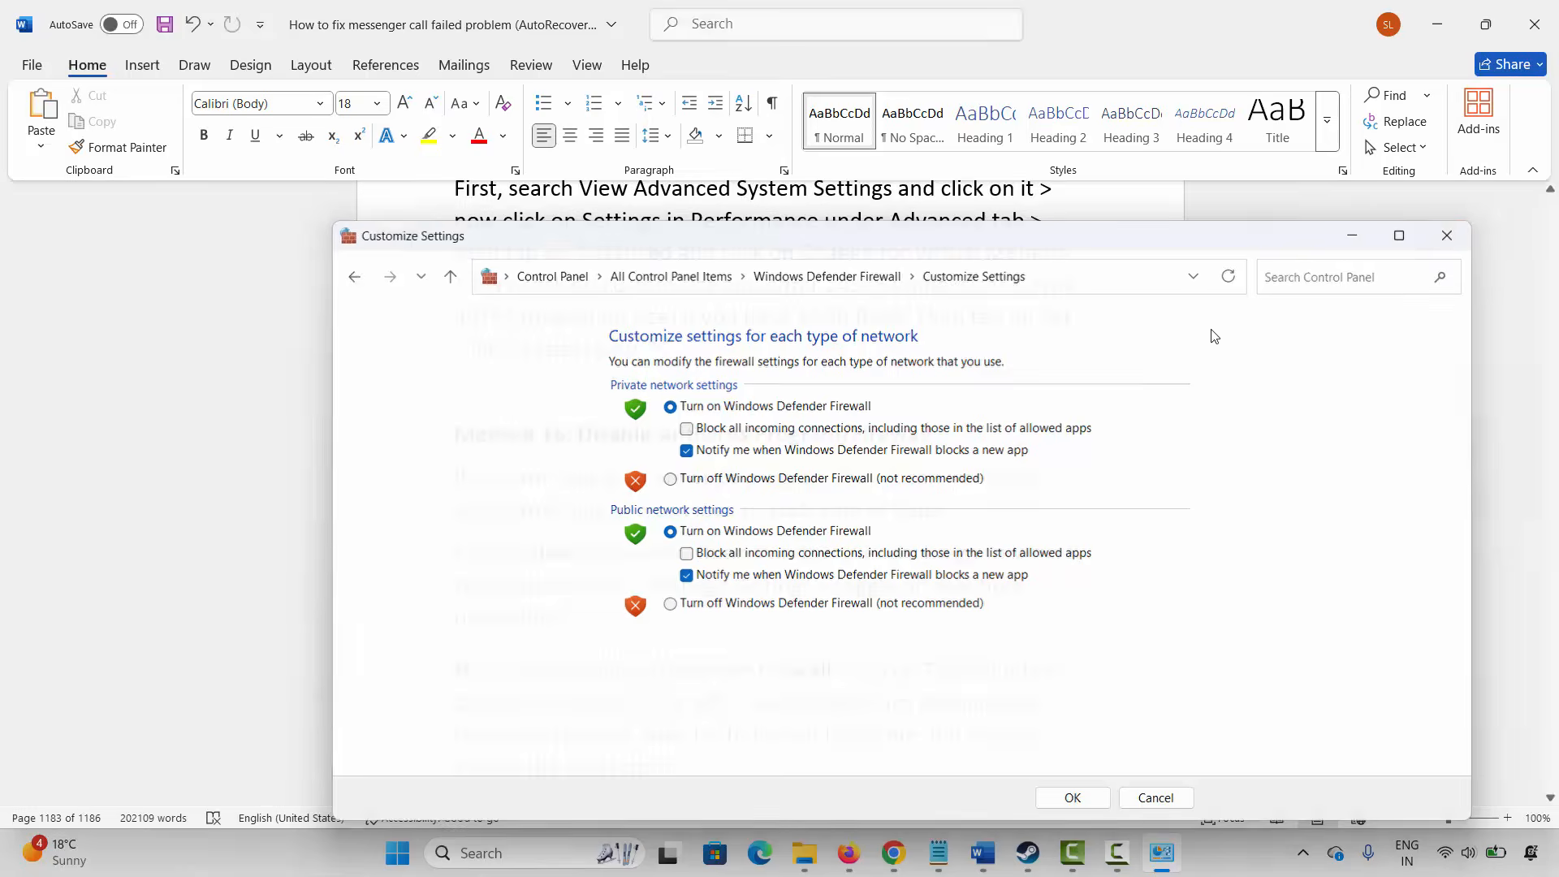
# Go to Method 17 in the notes, highlight the heading Move game to SSD, and clear the selection.
pyautogui.scroll(-1, 585, 526)
pyautogui.scroll(-1, 585, 526)
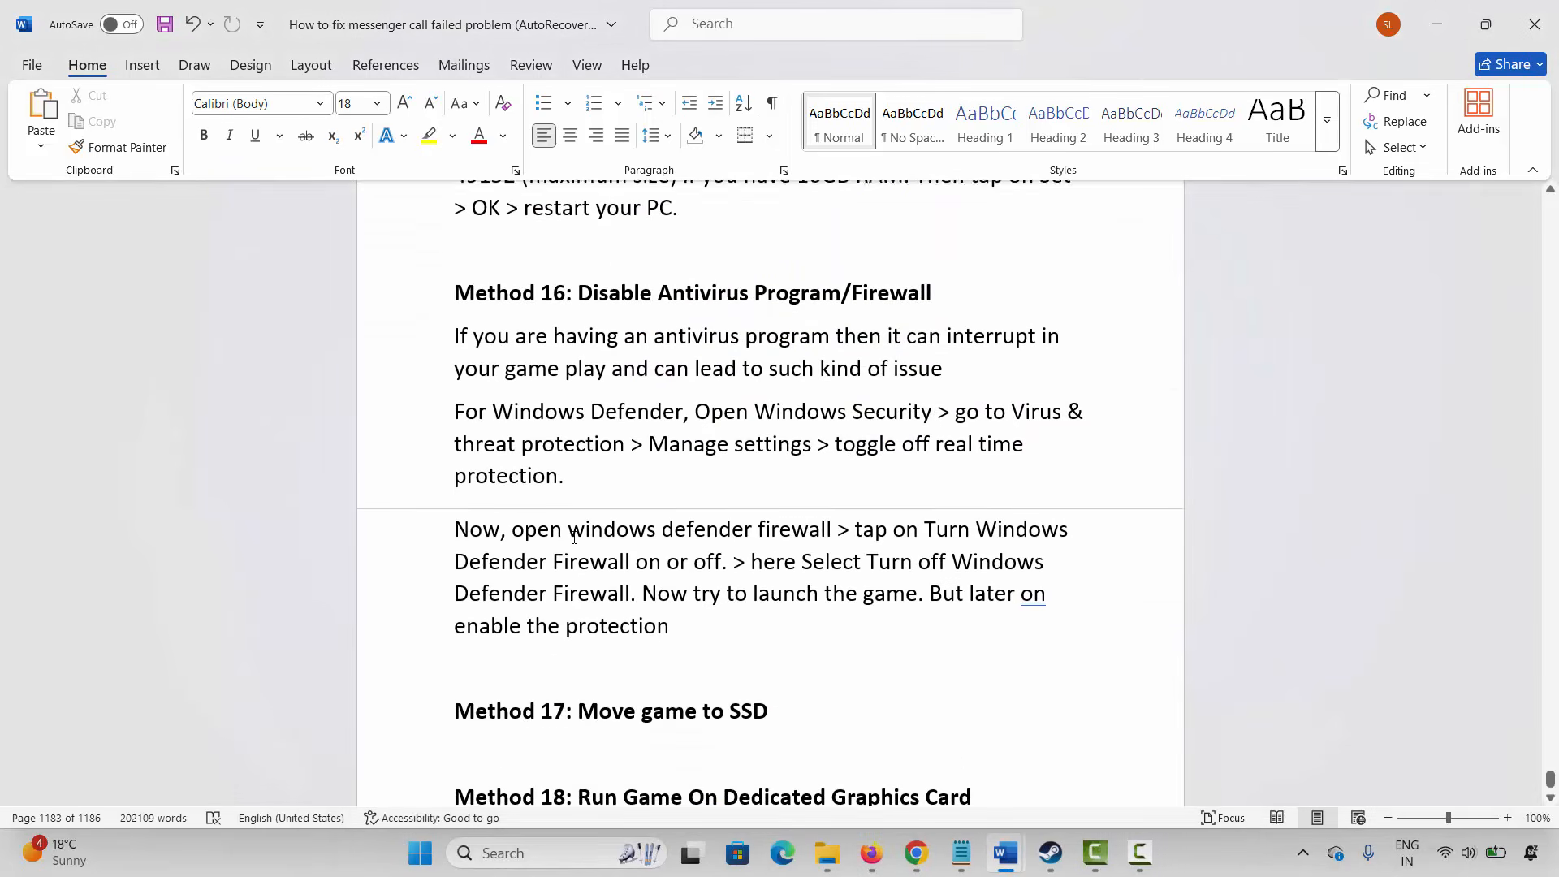
pyautogui.click(412, 733)
pyautogui.click(685, 710)
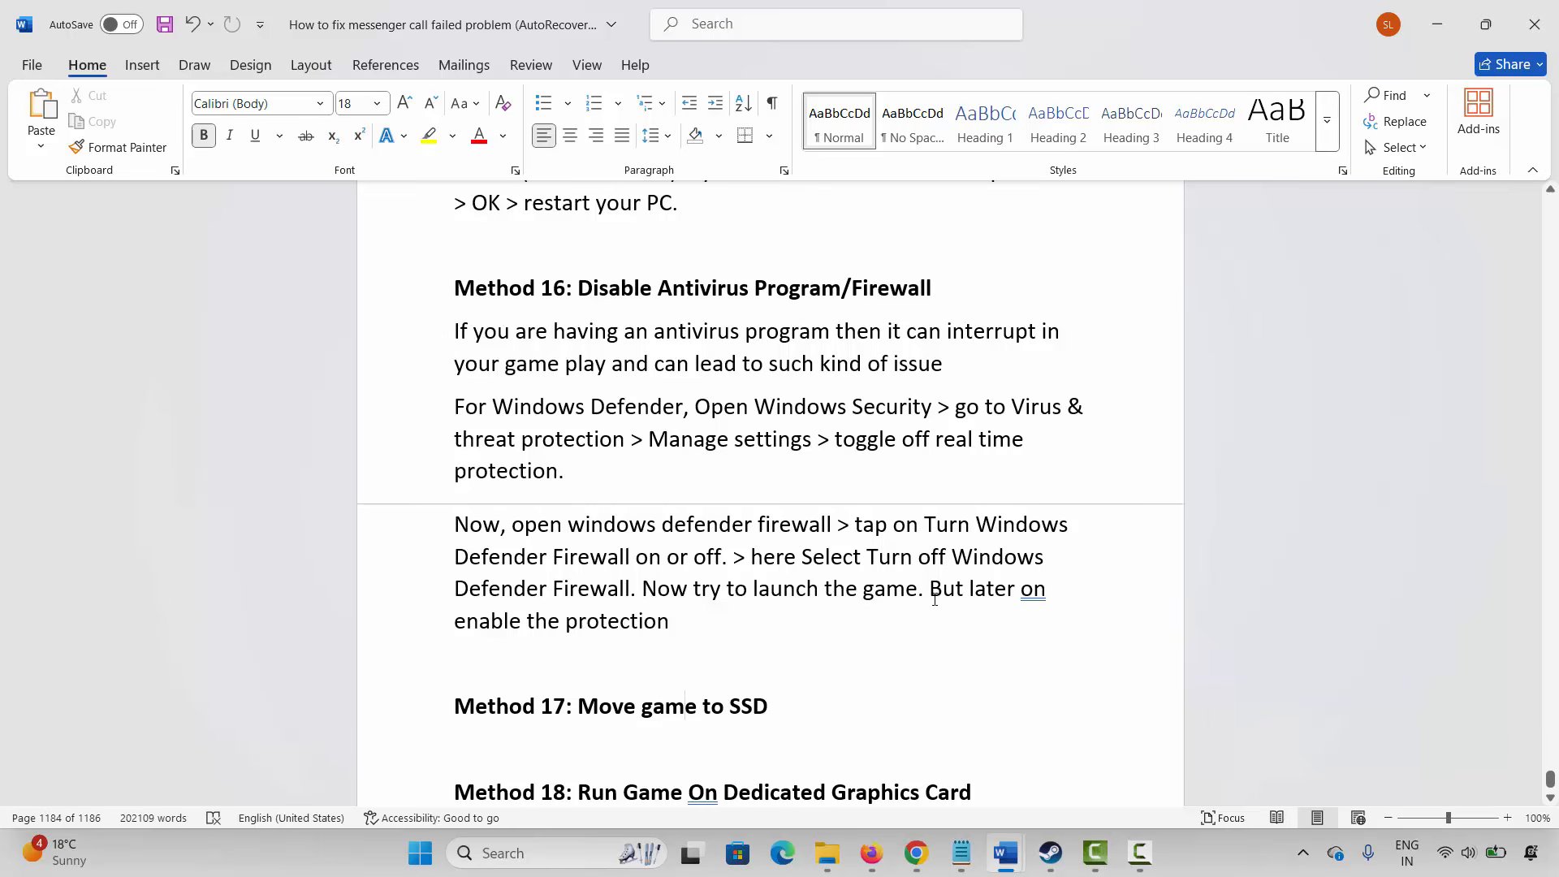
pyautogui.scroll(1, 928, 592)
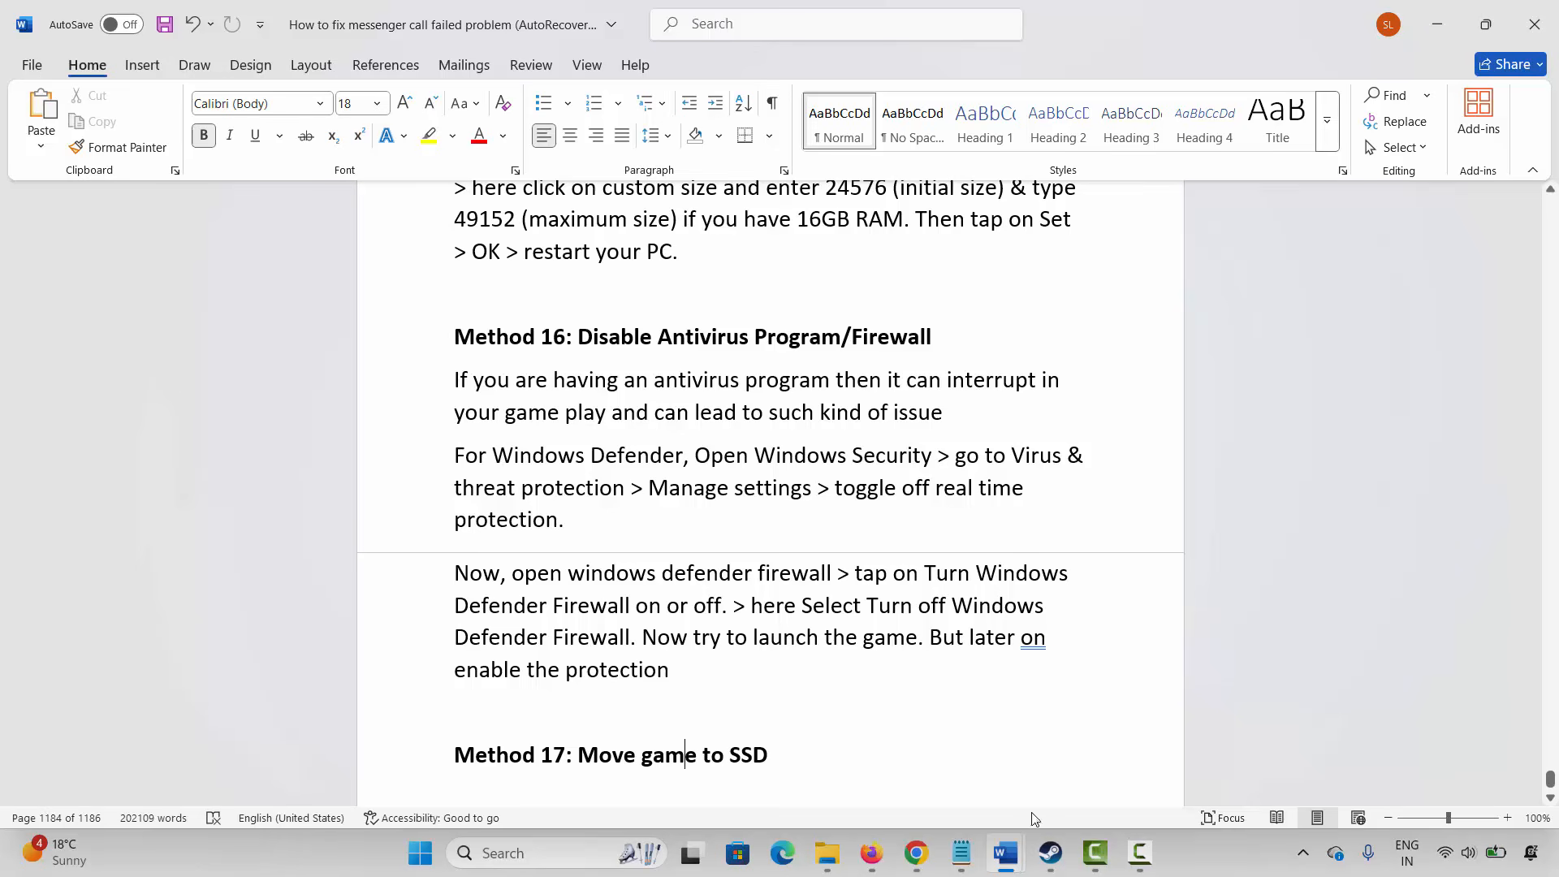
# Switch to Steam and open the Storage page of its settings.
pyautogui.click(1051, 853)
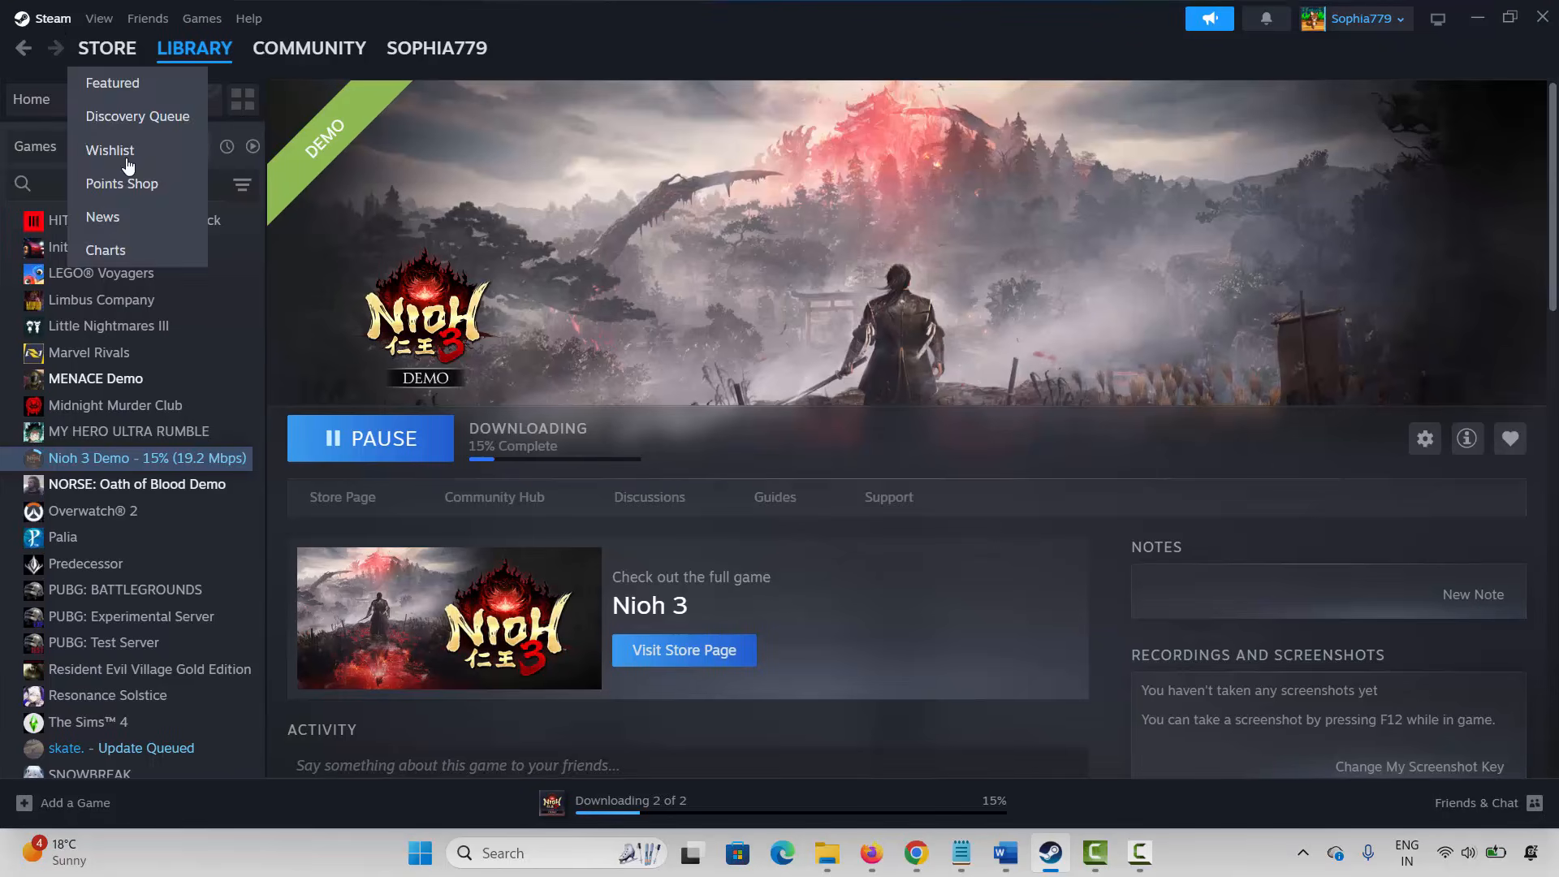
pyautogui.click(49, 18)
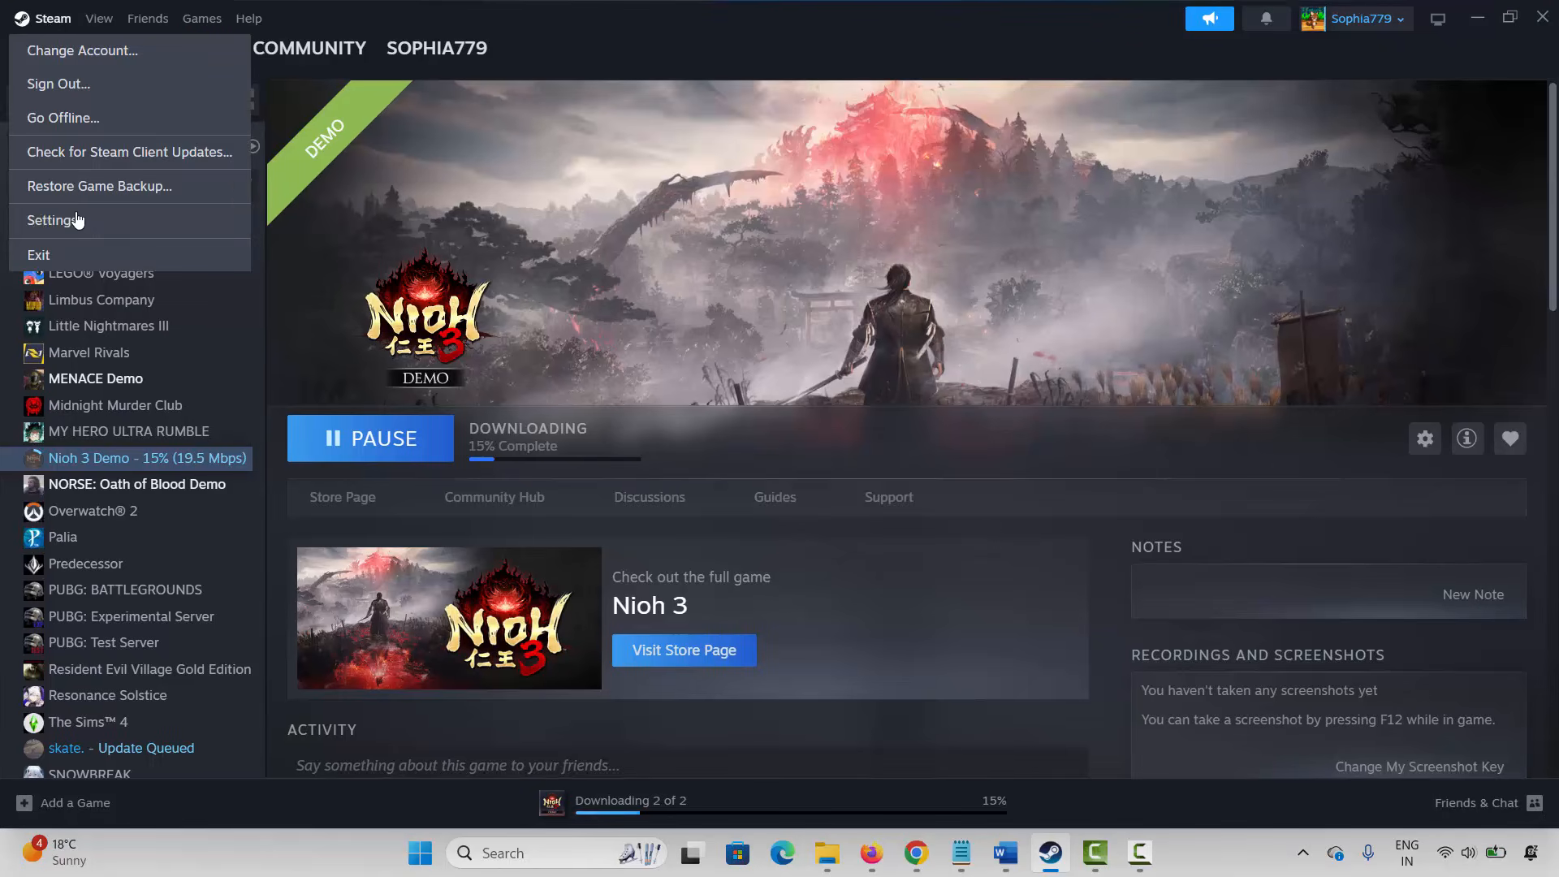
pyautogui.click(61, 217)
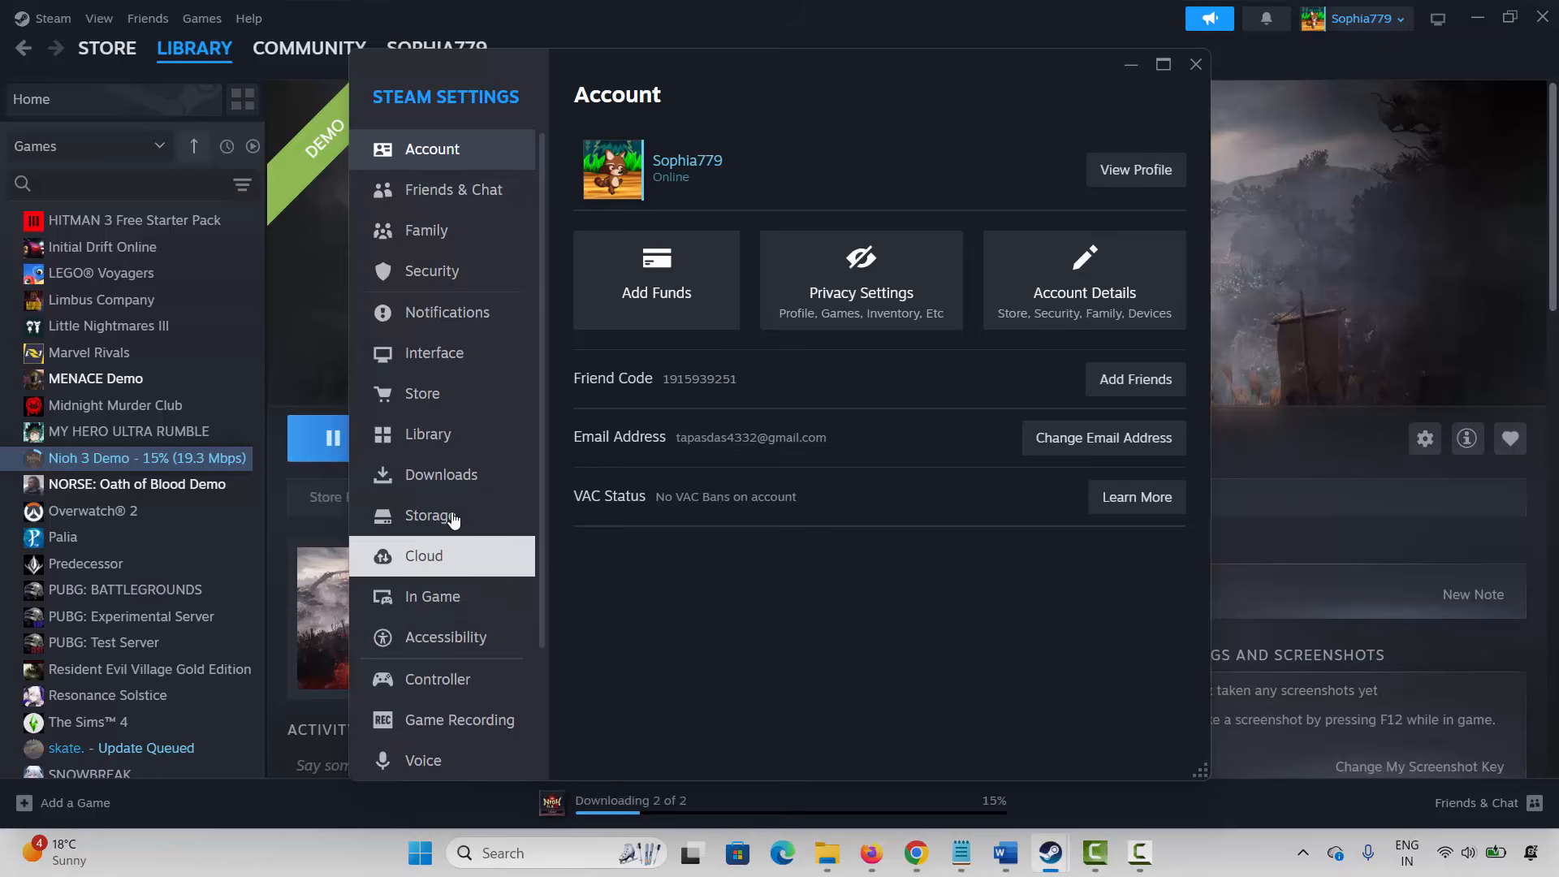
pyautogui.click(497, 519)
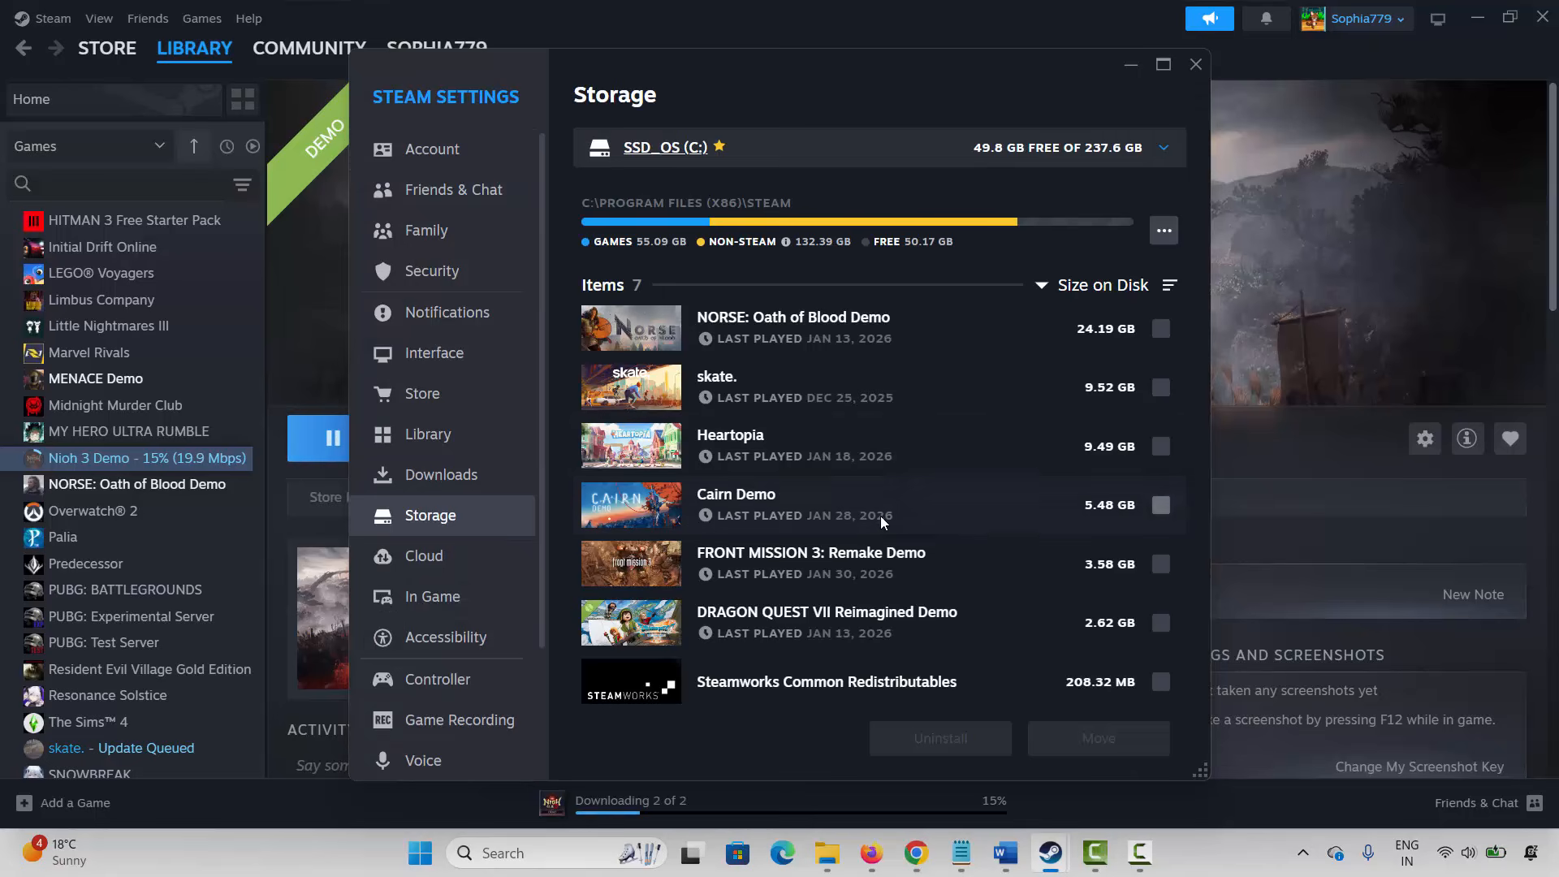
# Show the games on the Data (E:) drive, select Nioh 3 Demo, close the settings without moving it, and return to the notes.
pyautogui.click(885, 161)
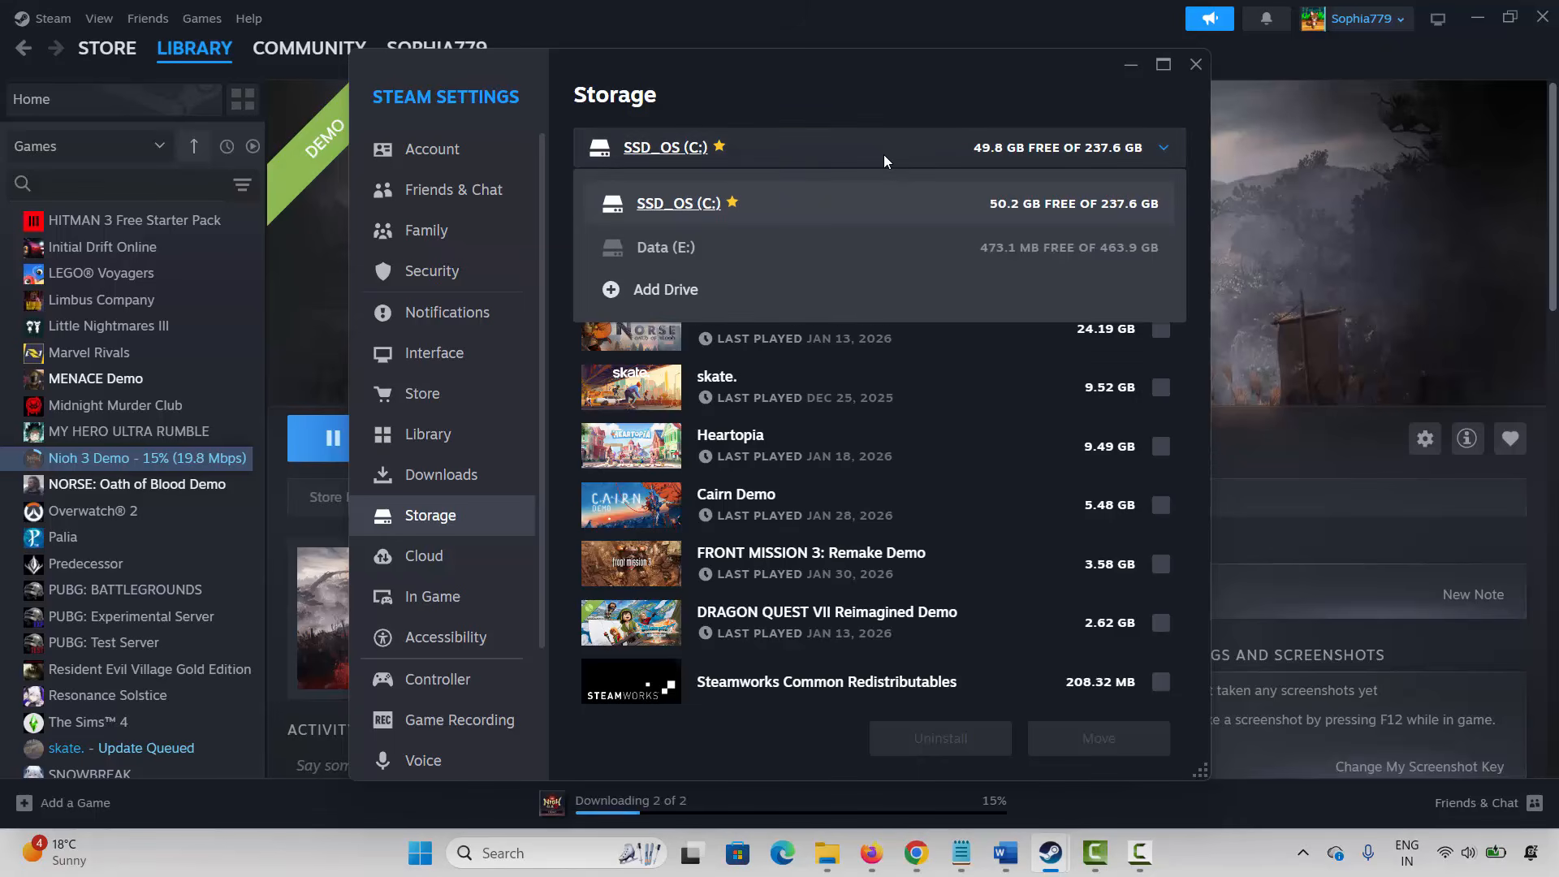
pyautogui.click(909, 255)
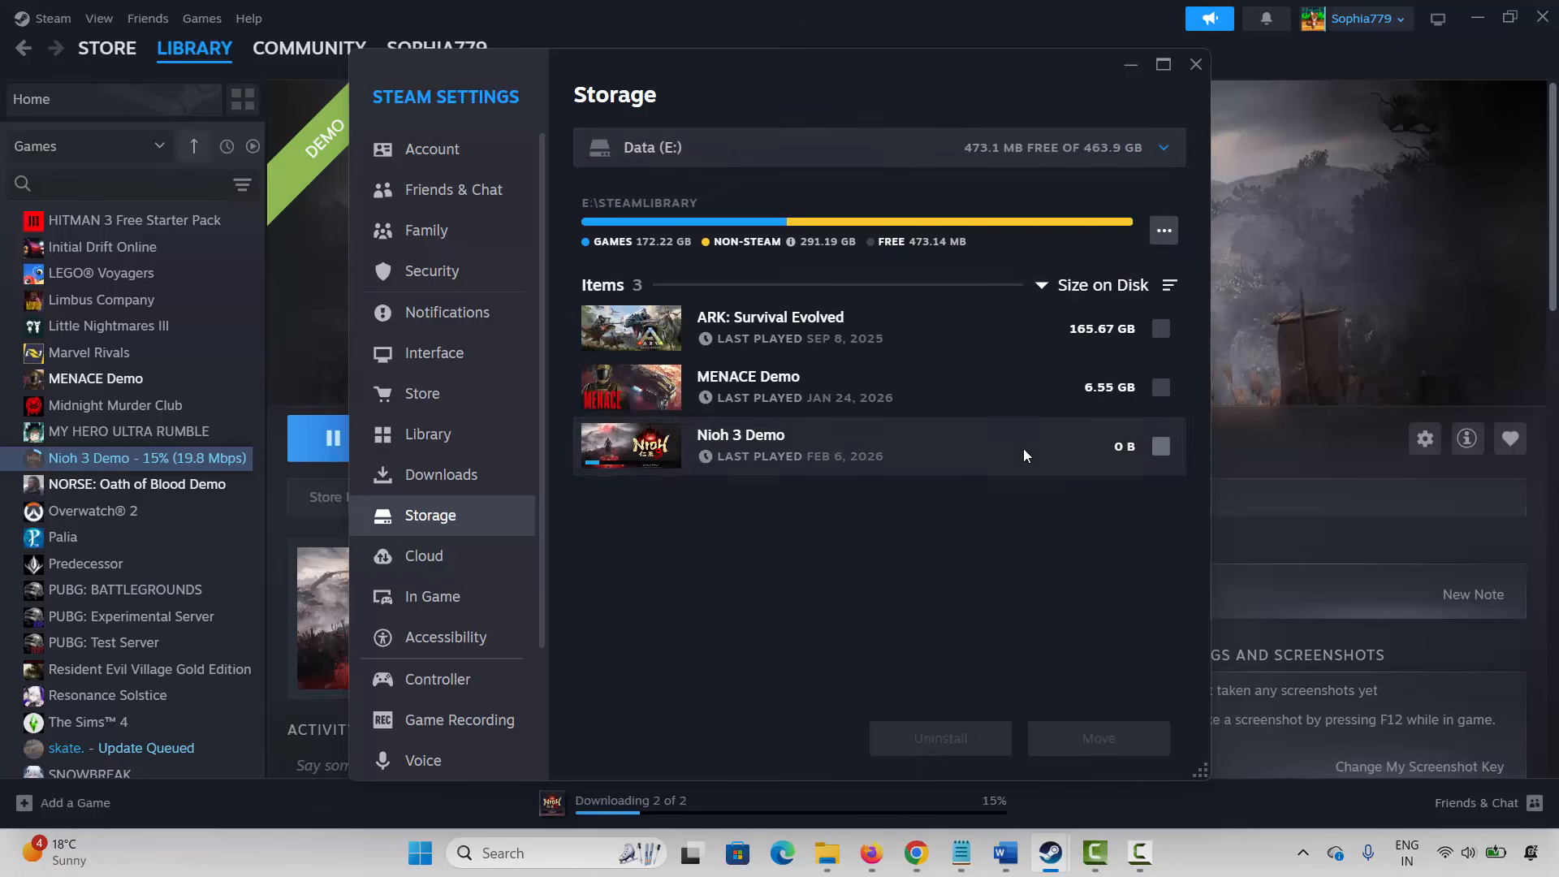
pyautogui.click(1161, 449)
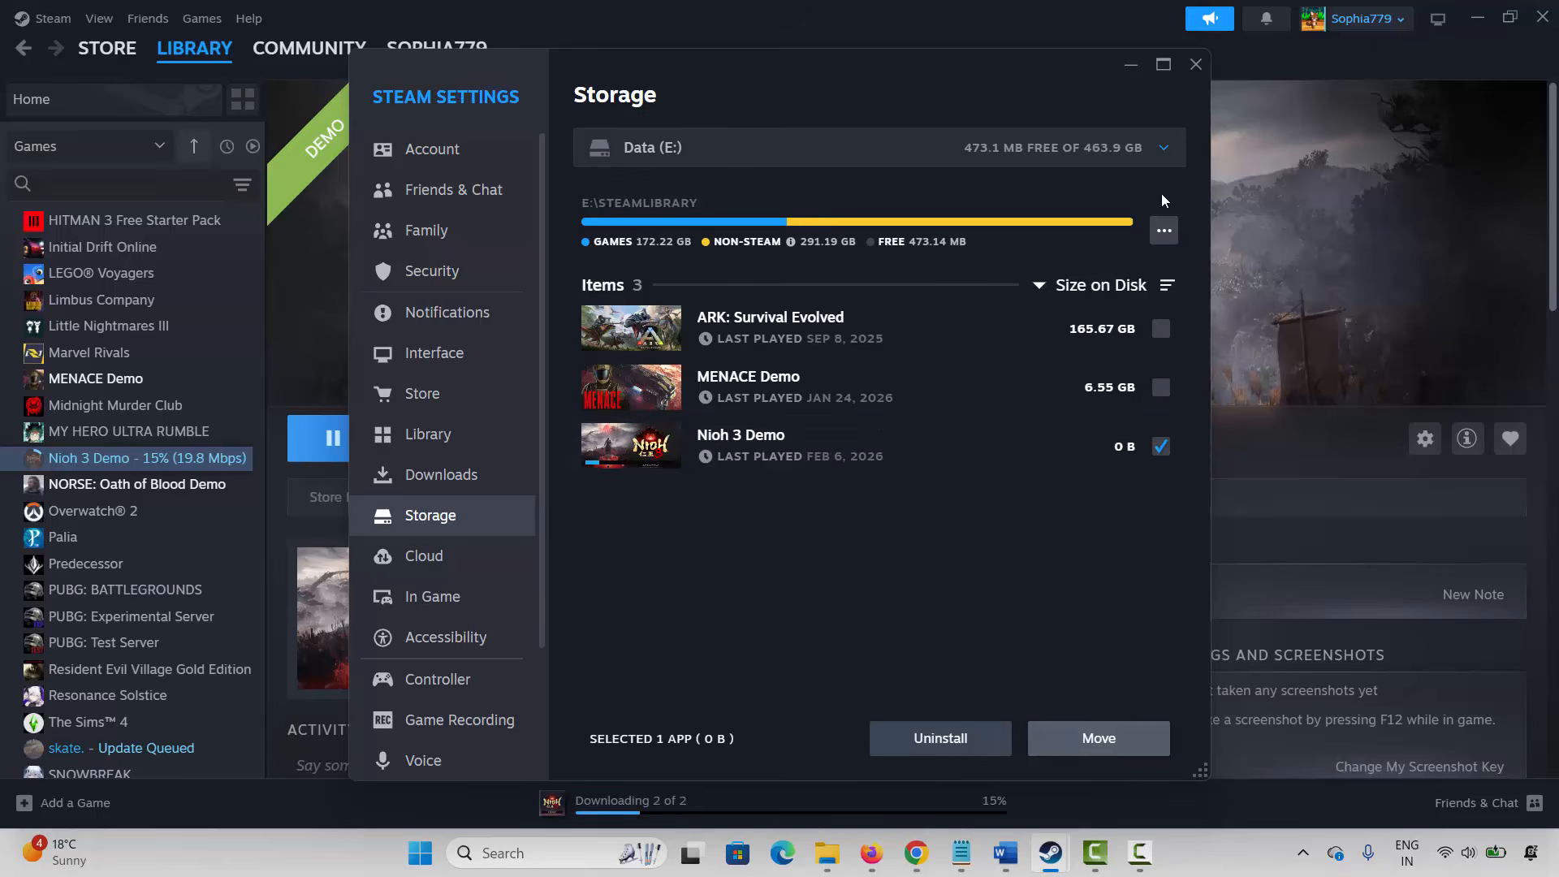
pyautogui.click(1194, 65)
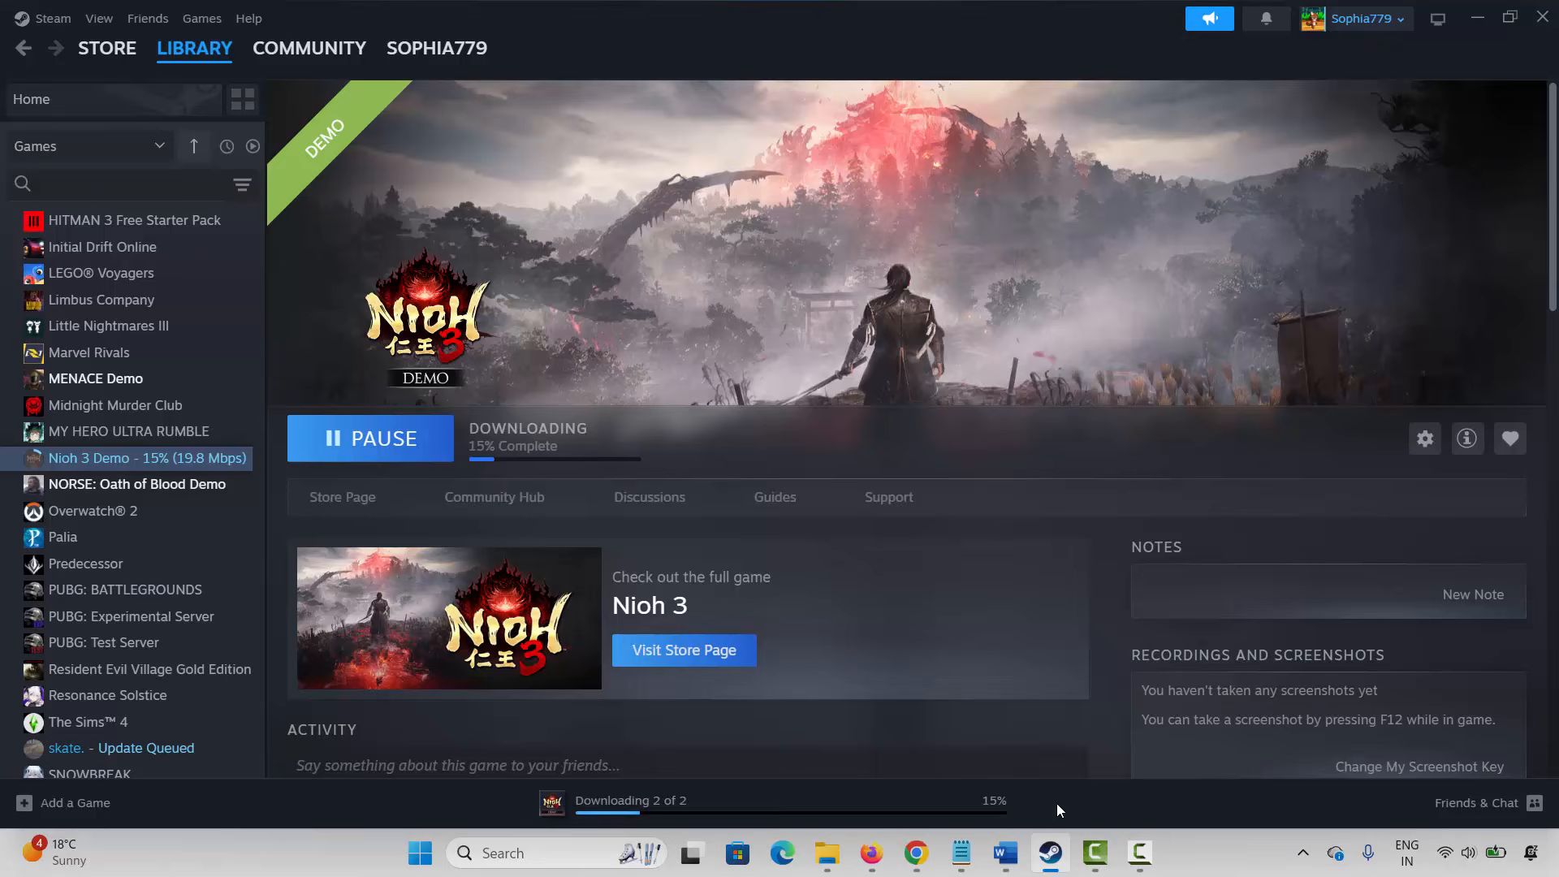
pyautogui.click(1048, 858)
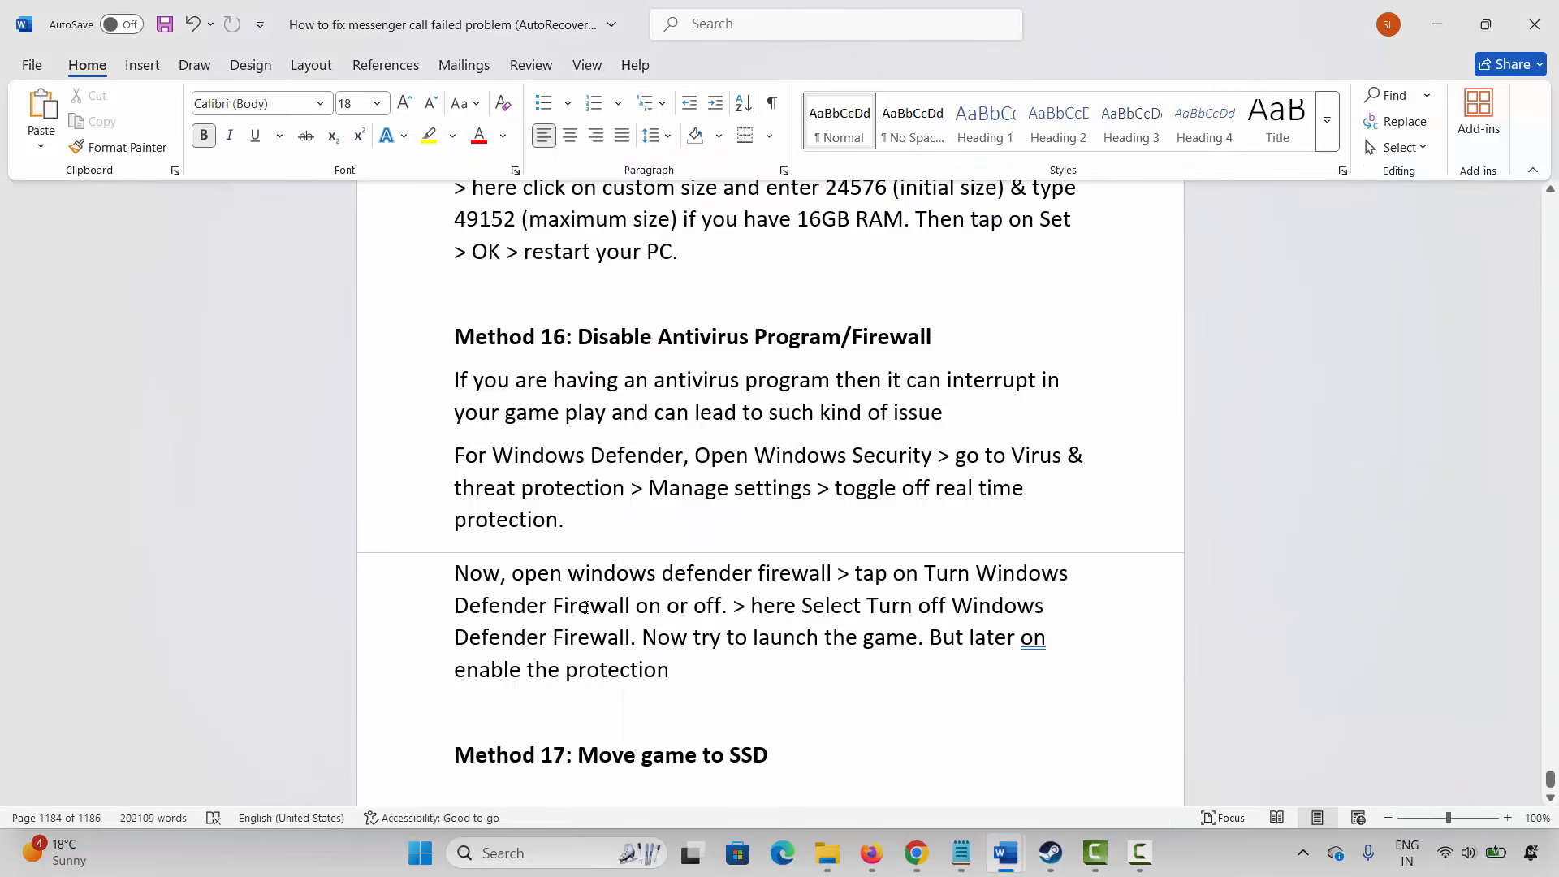
# Go to Method 18 in the notes and highlight the heading Run Game On Dedicated Graphics Card.
pyautogui.scroll(-3, 586, 609)
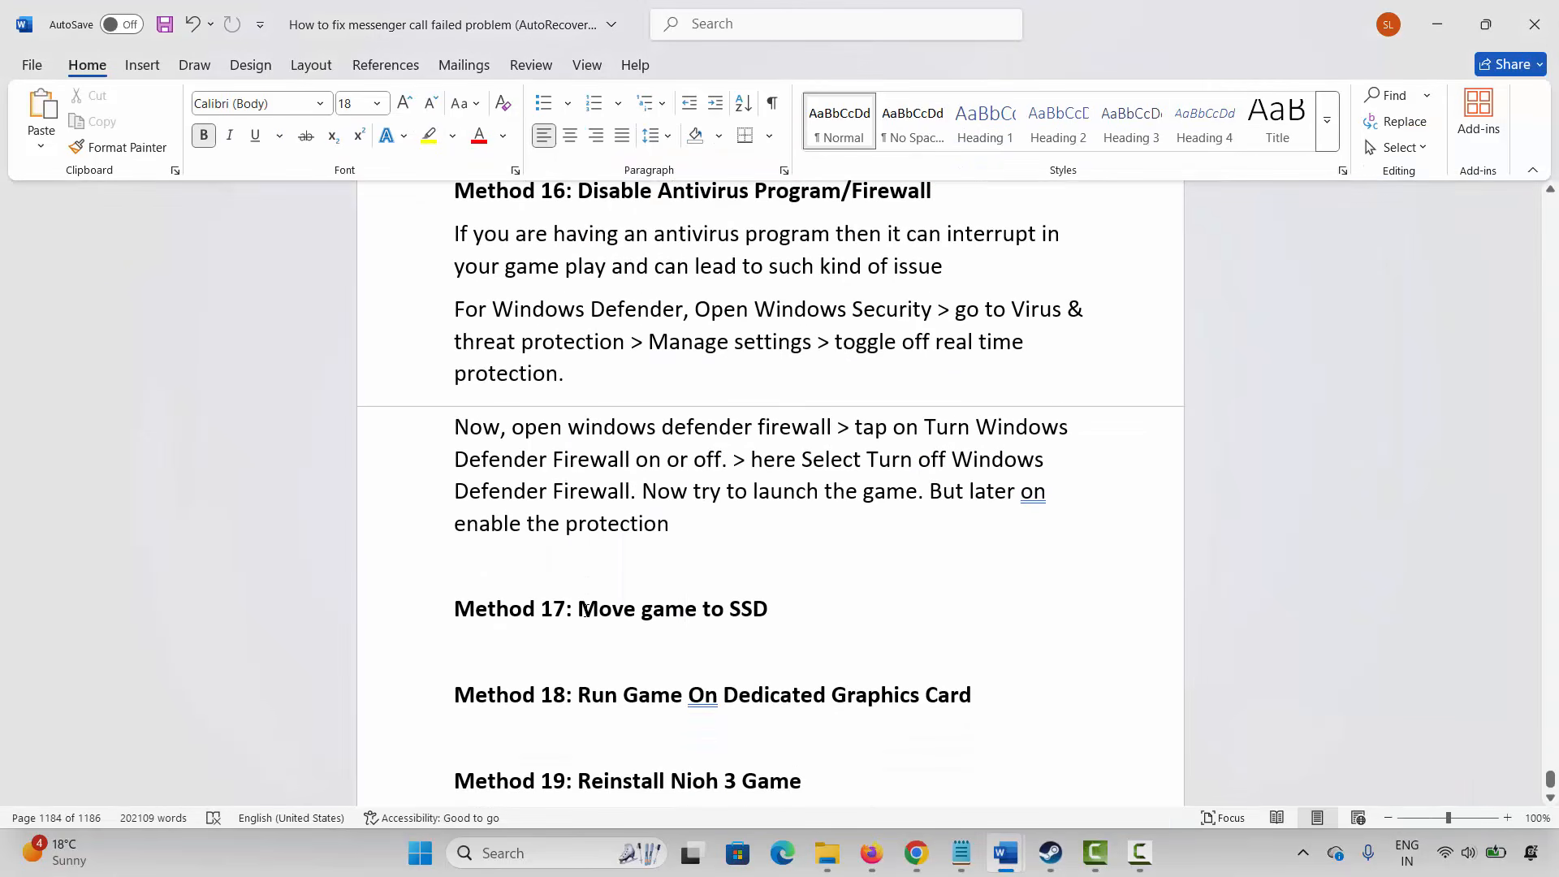
pyautogui.click(403, 705)
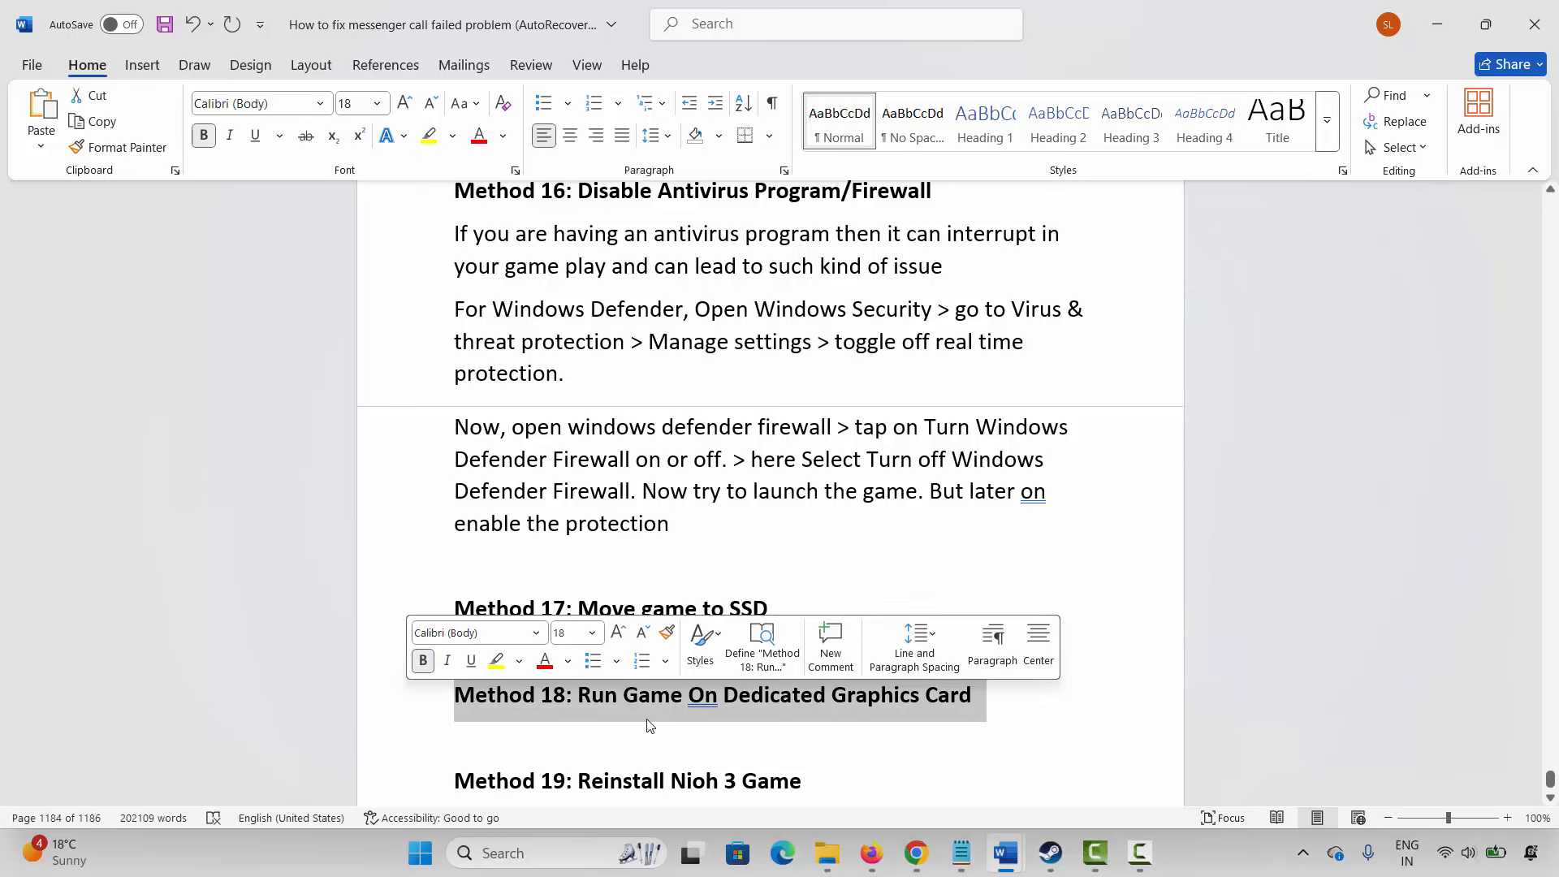
pyautogui.scroll(1, 520, 731)
# Search Windows for graphic and open Graphics settings.
pyautogui.click(530, 854)
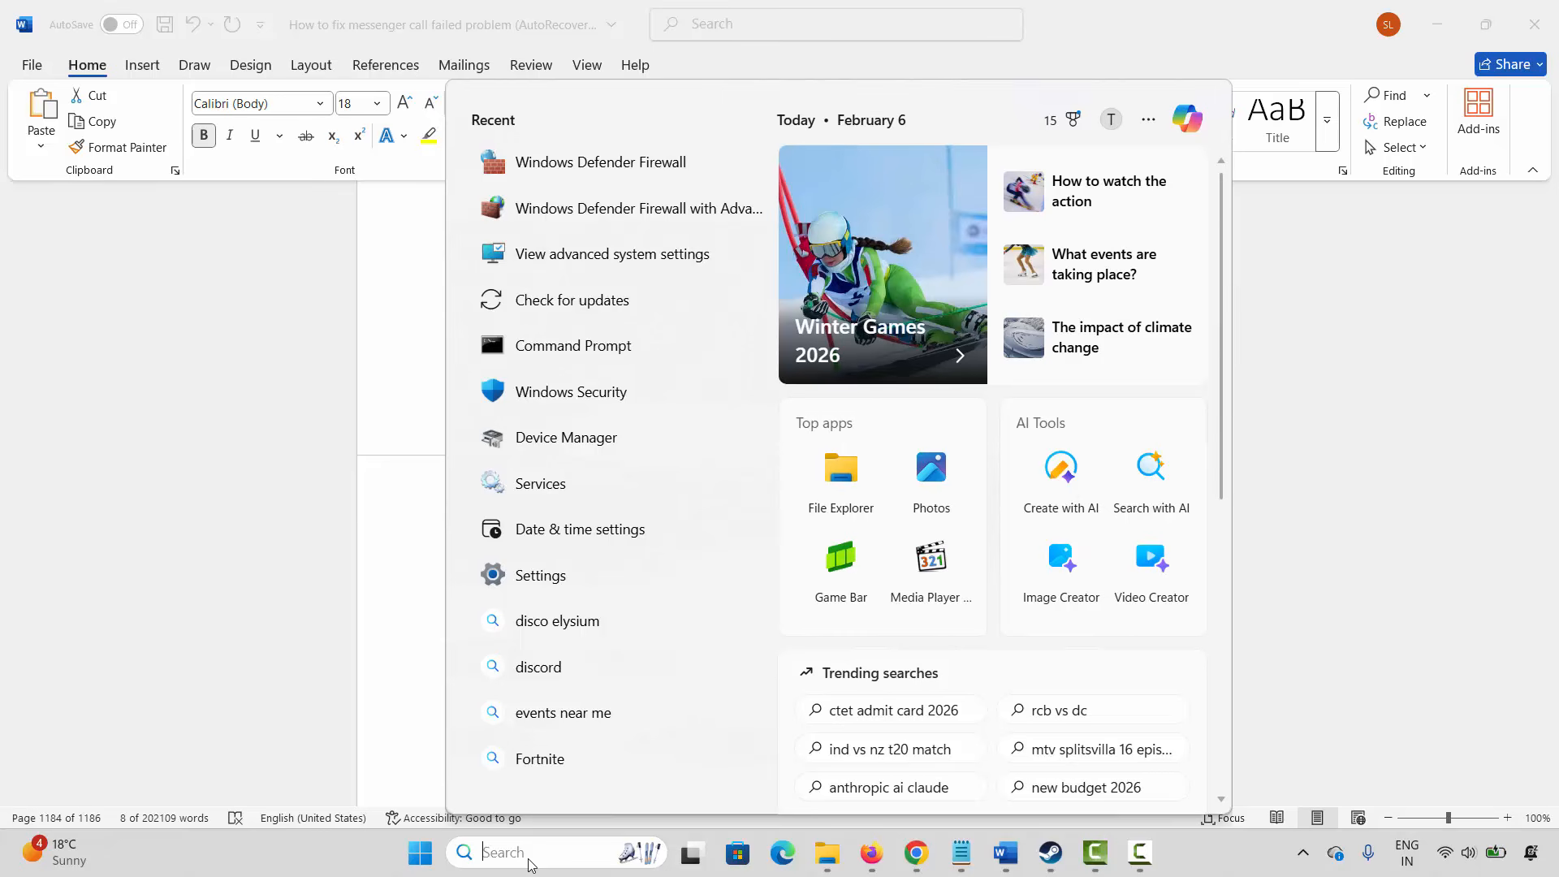
pyautogui.write('grap')
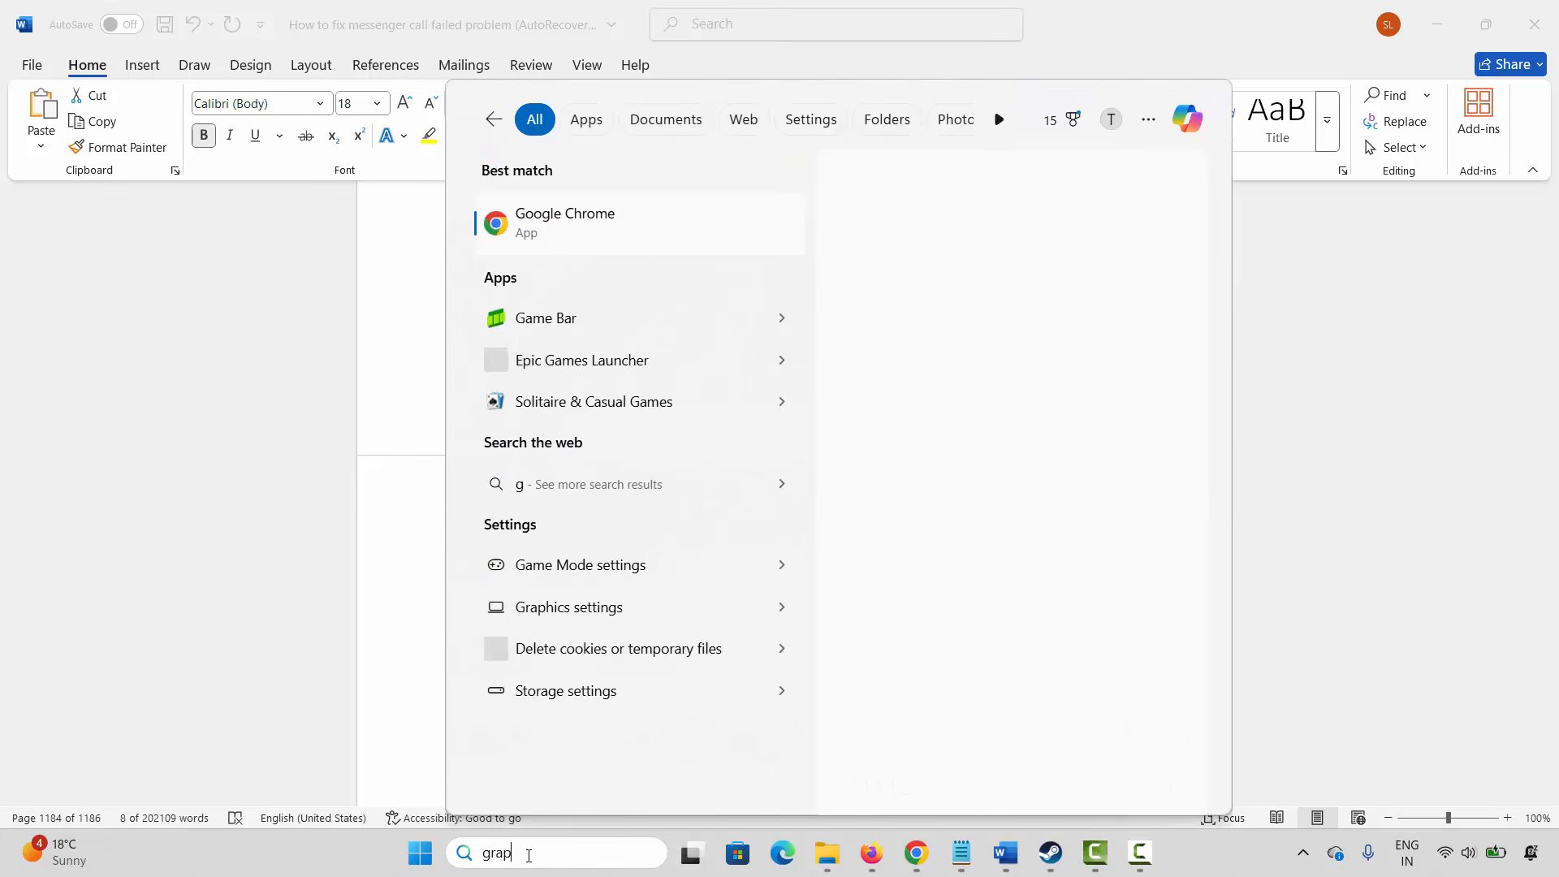
pyautogui.write('hic')
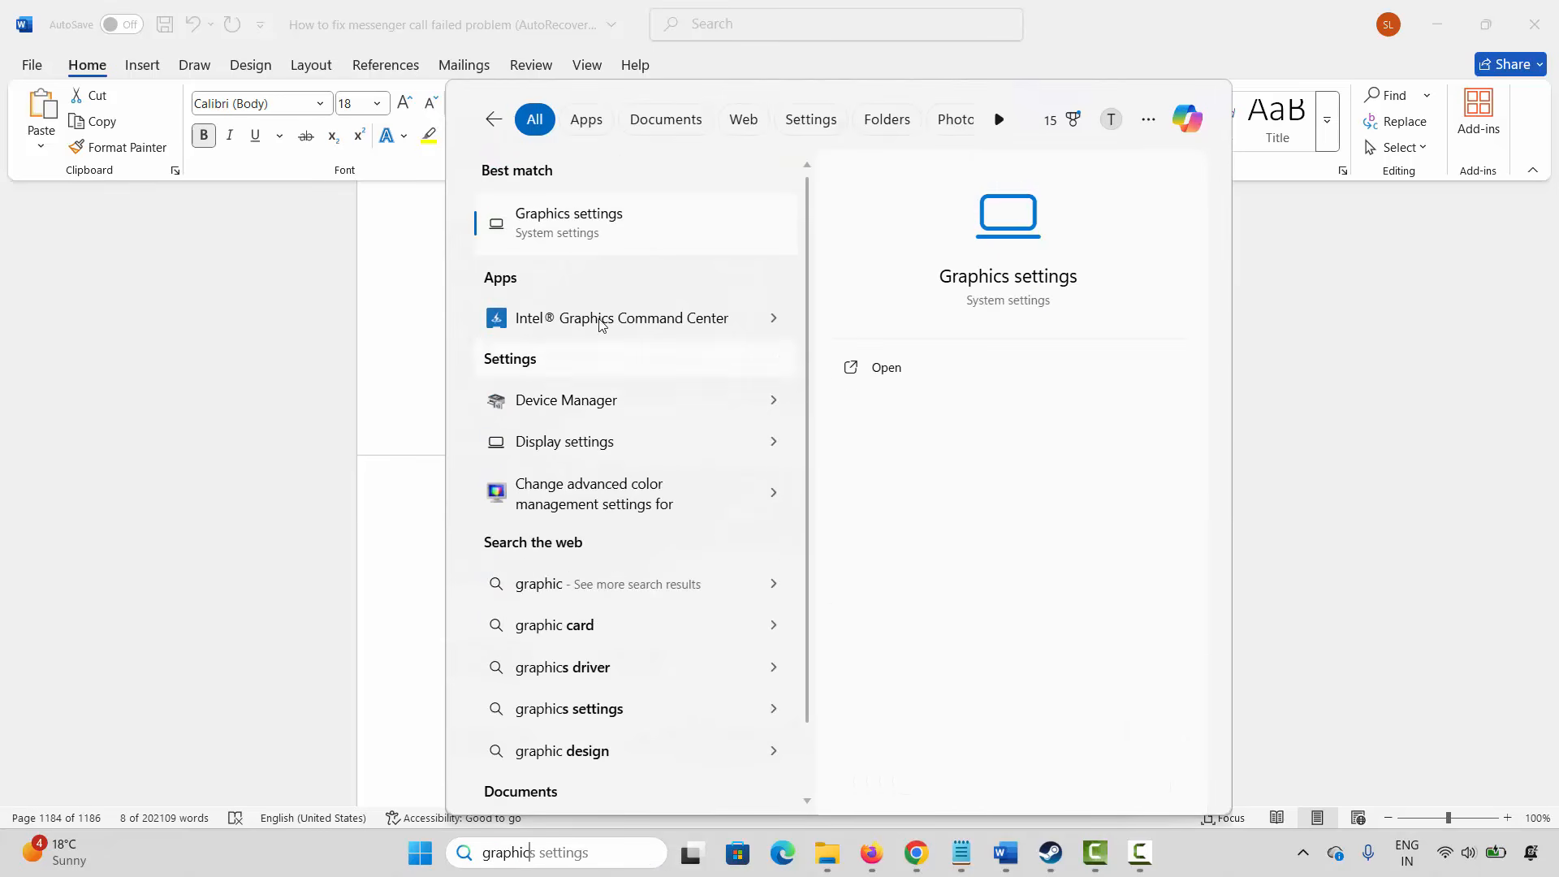
pyautogui.press('Return')
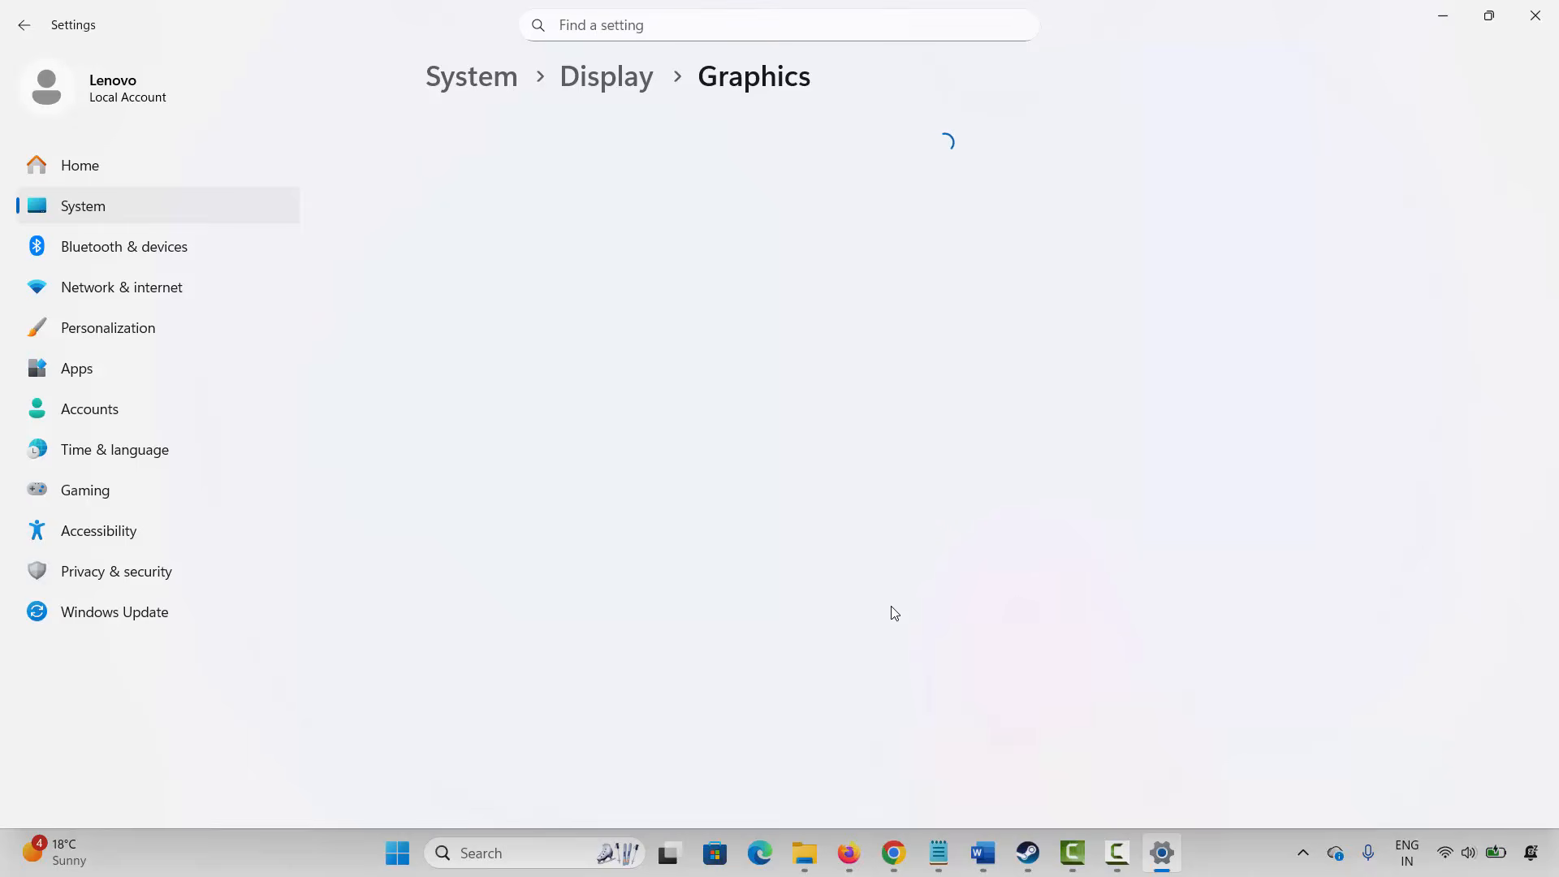
# Start adding a desktop app to the custom graphics list, select Cairn in the Cairn Demo folder, and cancel.
pyautogui.scroll(-4, 1013, 525)
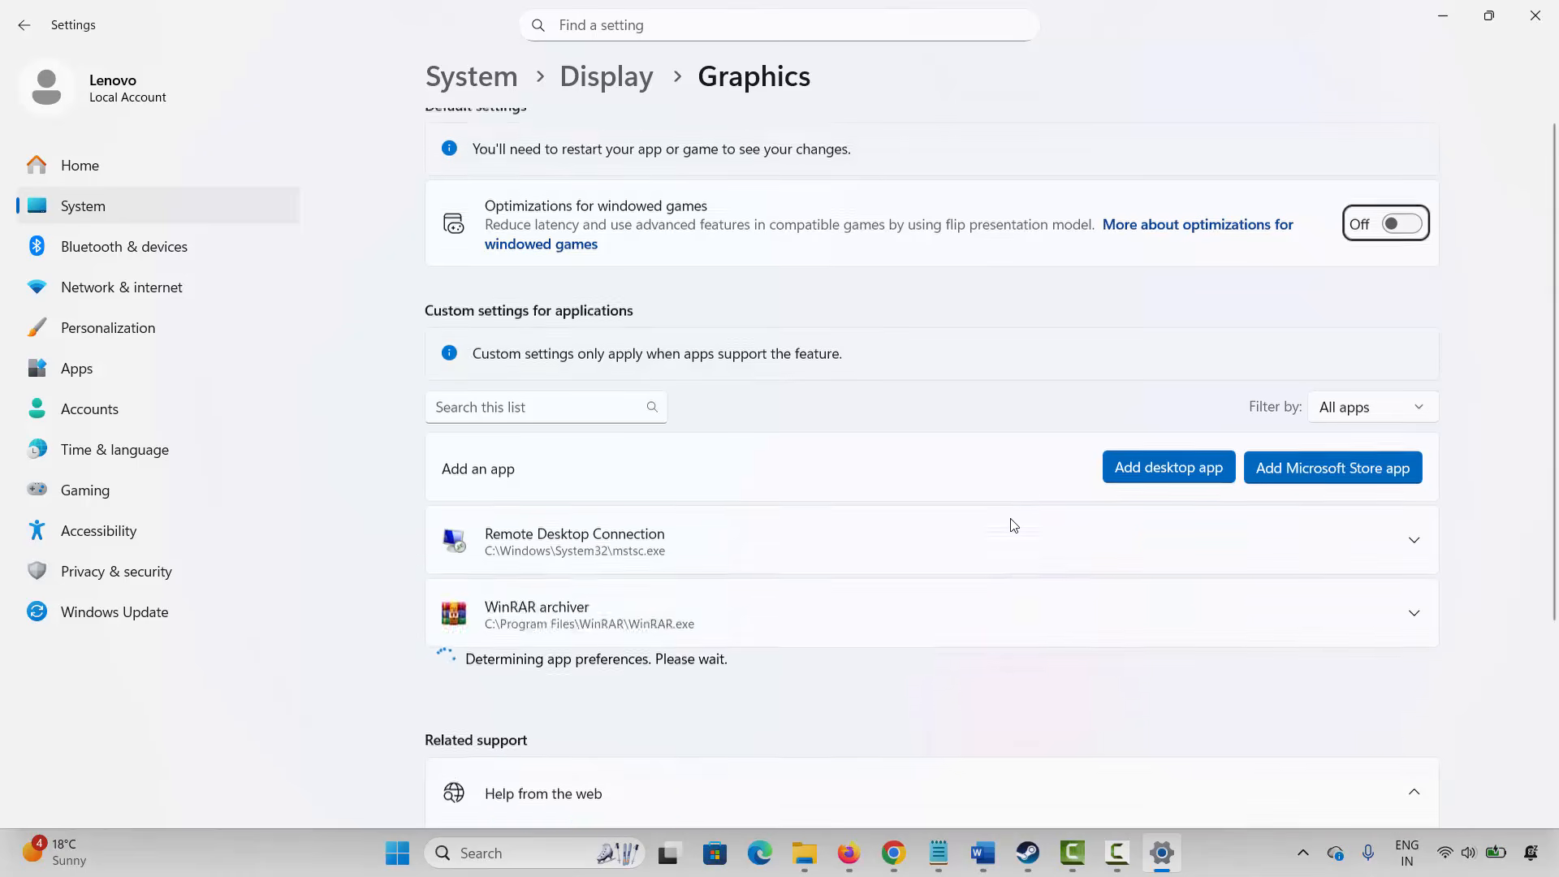
pyautogui.scroll(-6, 1013, 520)
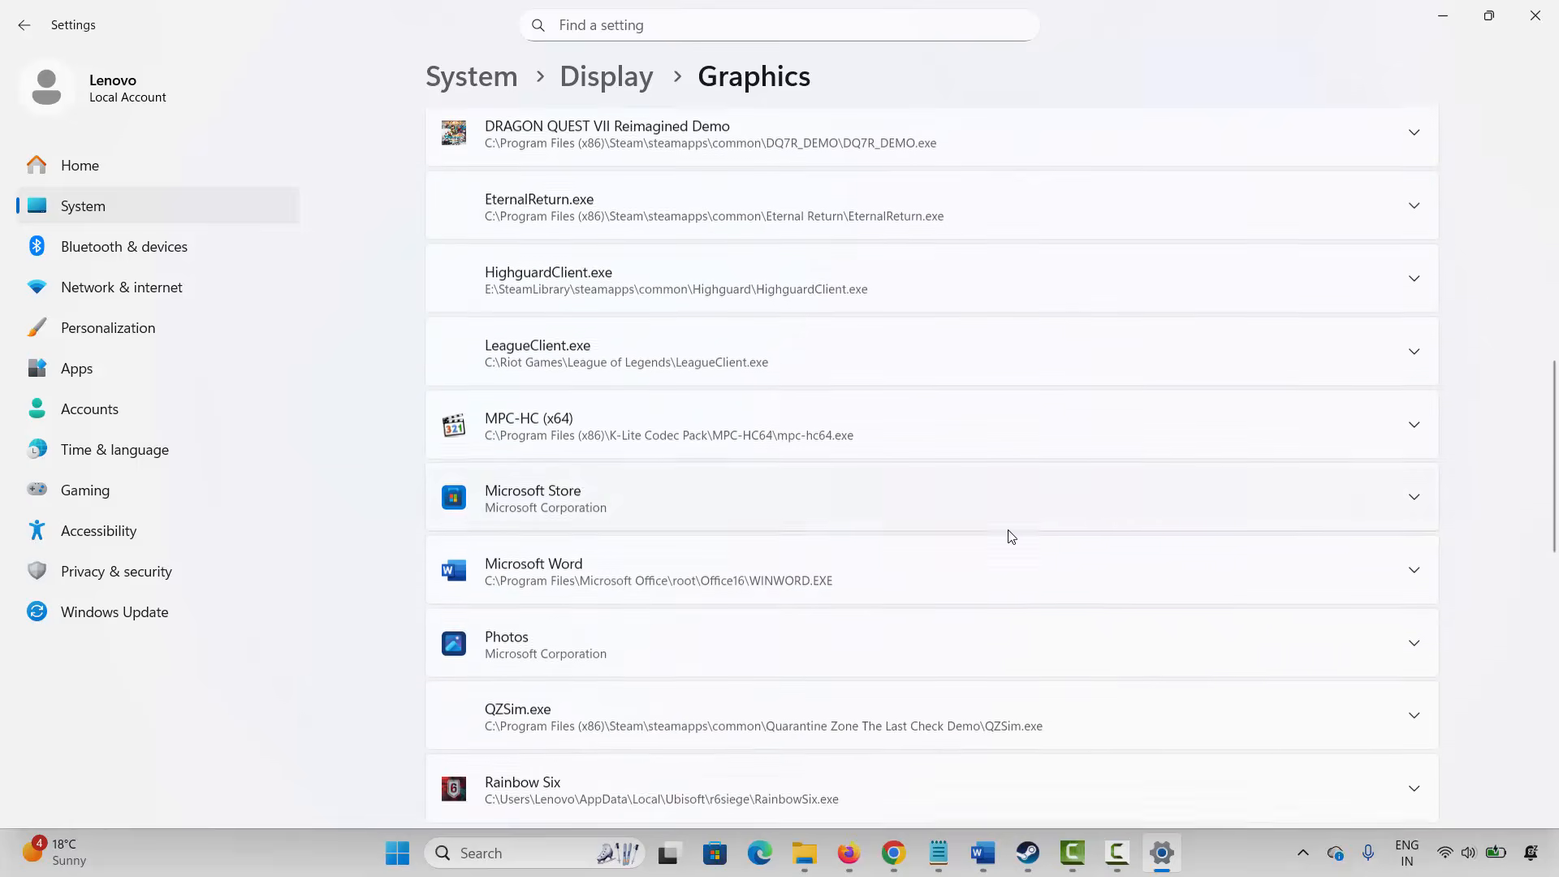
pyautogui.scroll(4, 845, 536)
pyautogui.scroll(4, 877, 569)
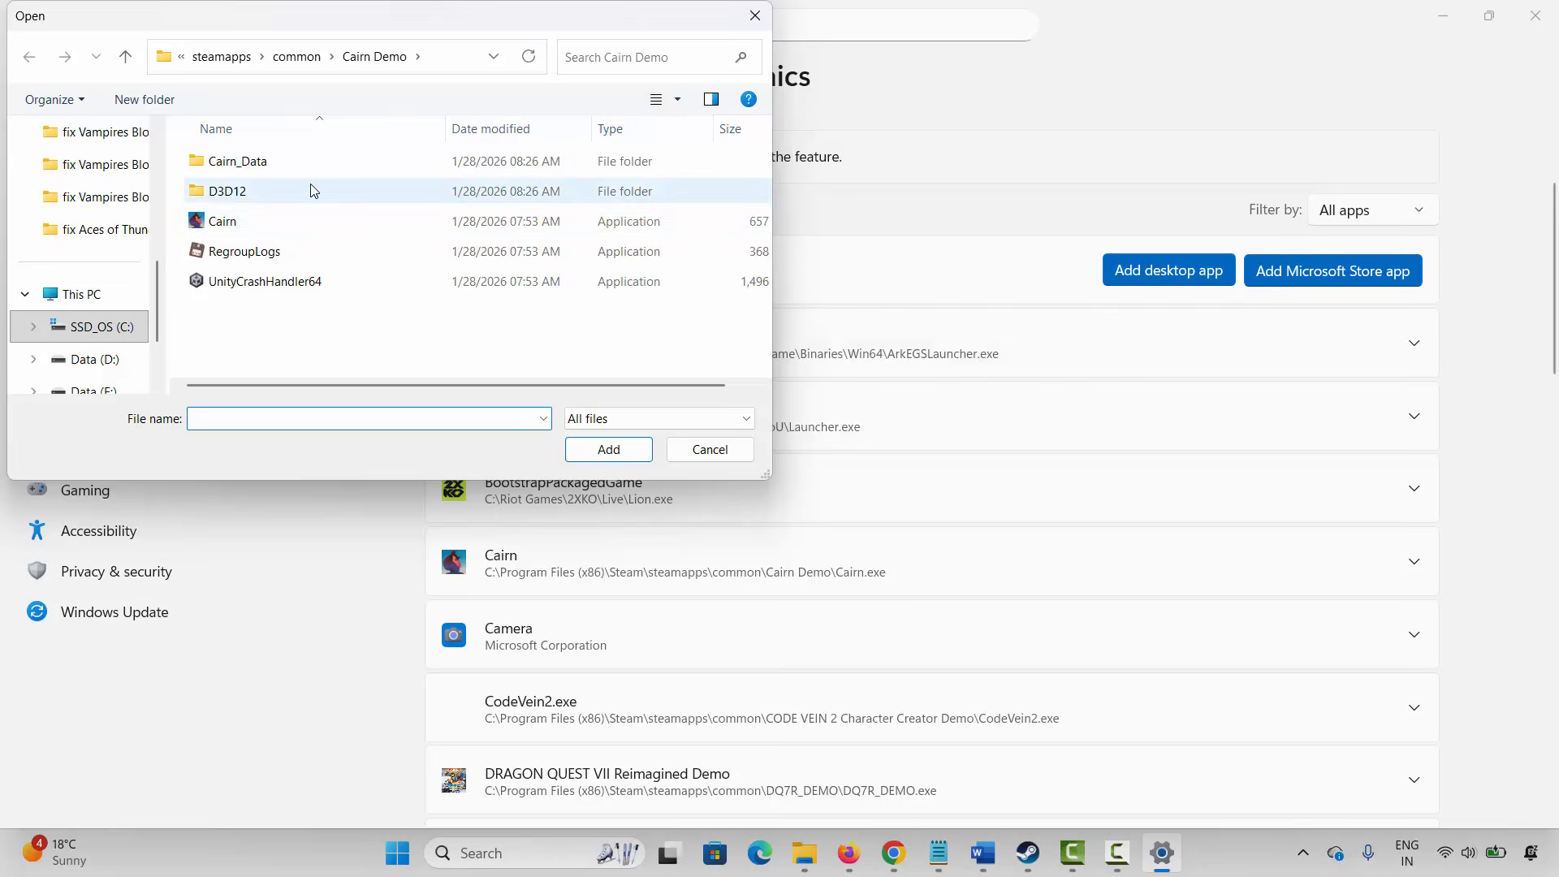
pyautogui.click(211, 227)
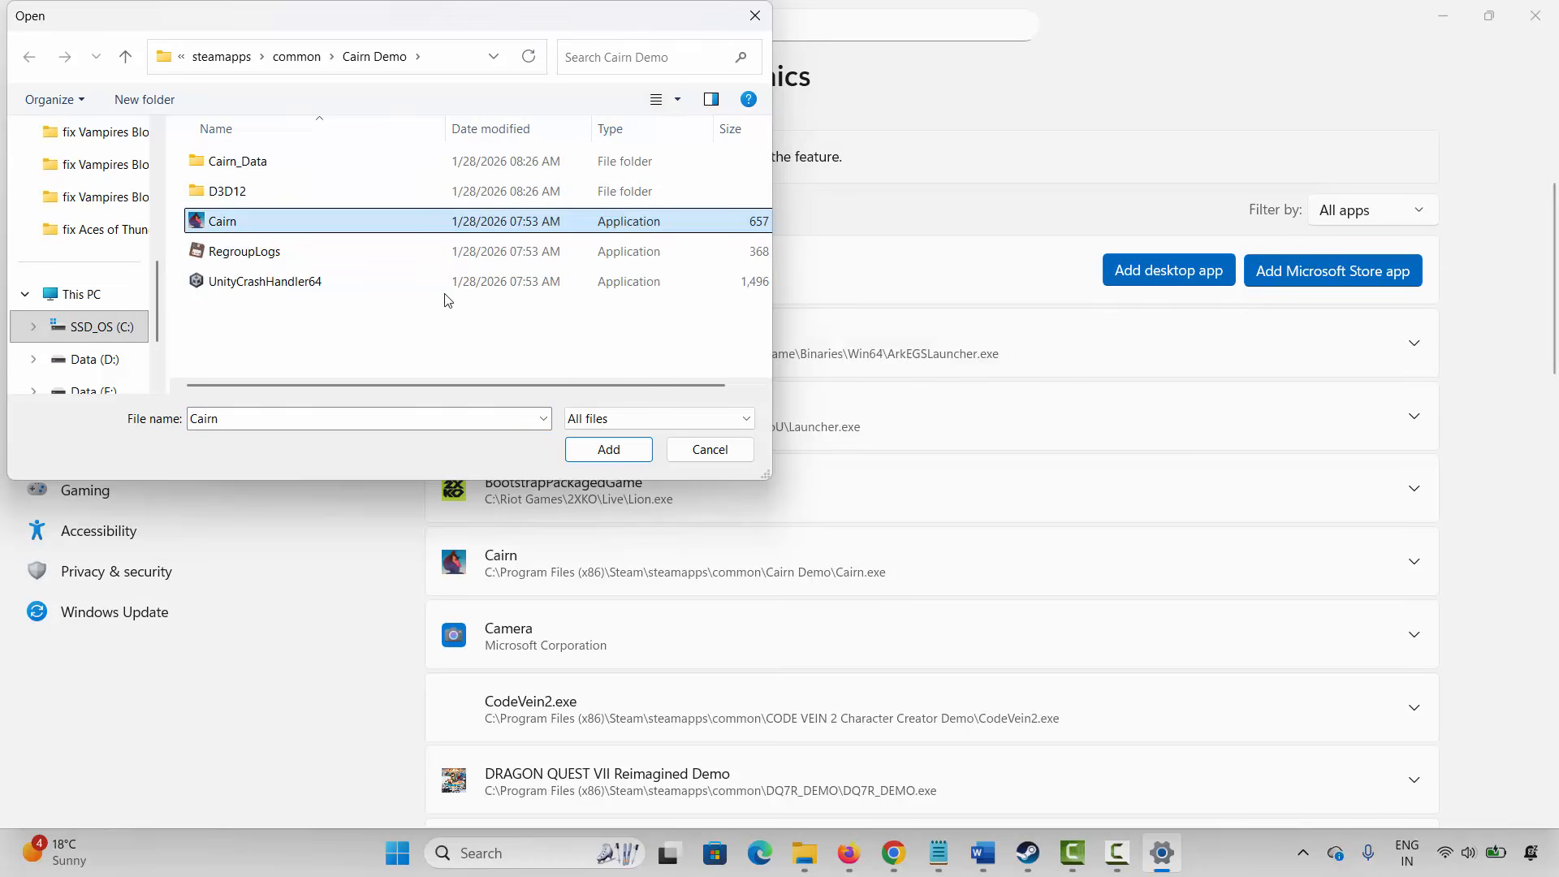
pyautogui.click(695, 449)
# Expand the DRAGON QUEST VII Reimagined Demo entry in the app list, check its GPU preference options, and close Settings.
pyautogui.scroll(-5, 1124, 518)
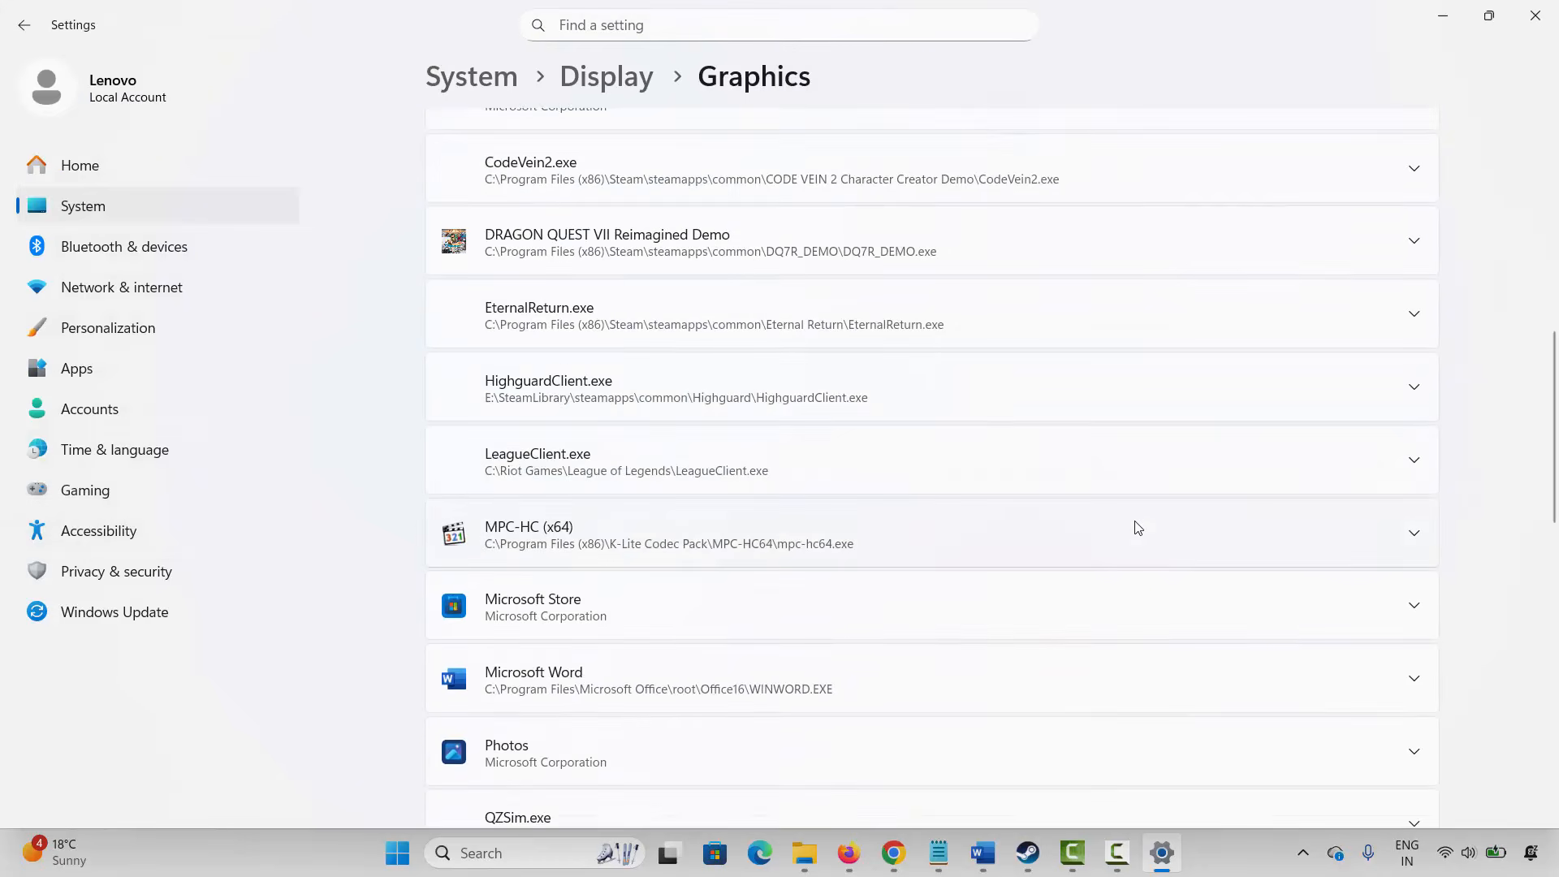
pyautogui.scroll(-4, 1152, 531)
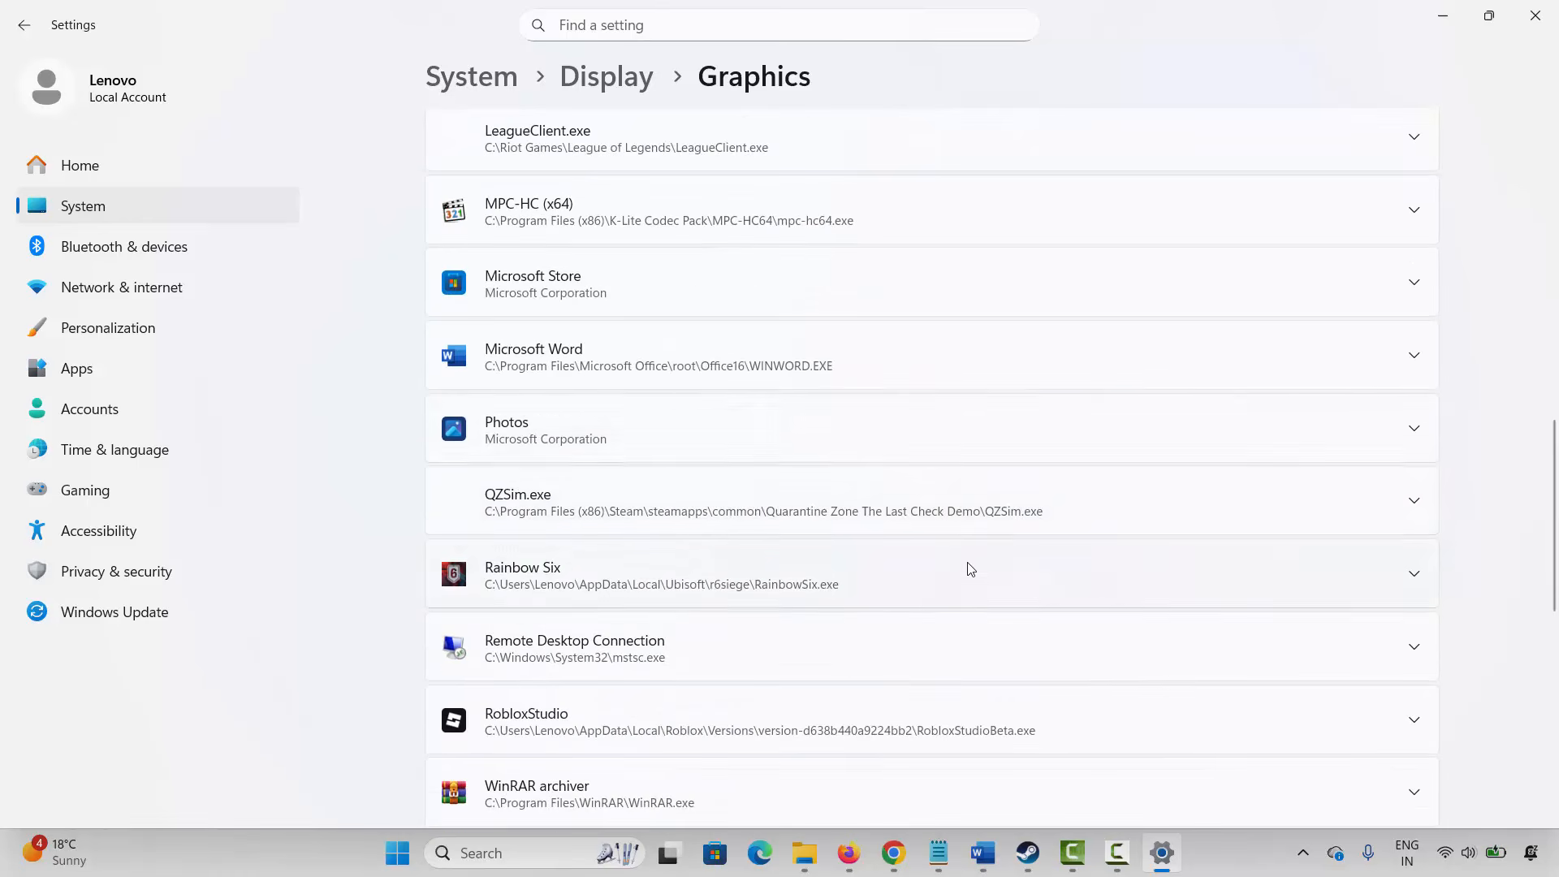
pyautogui.scroll(5, 1150, 523)
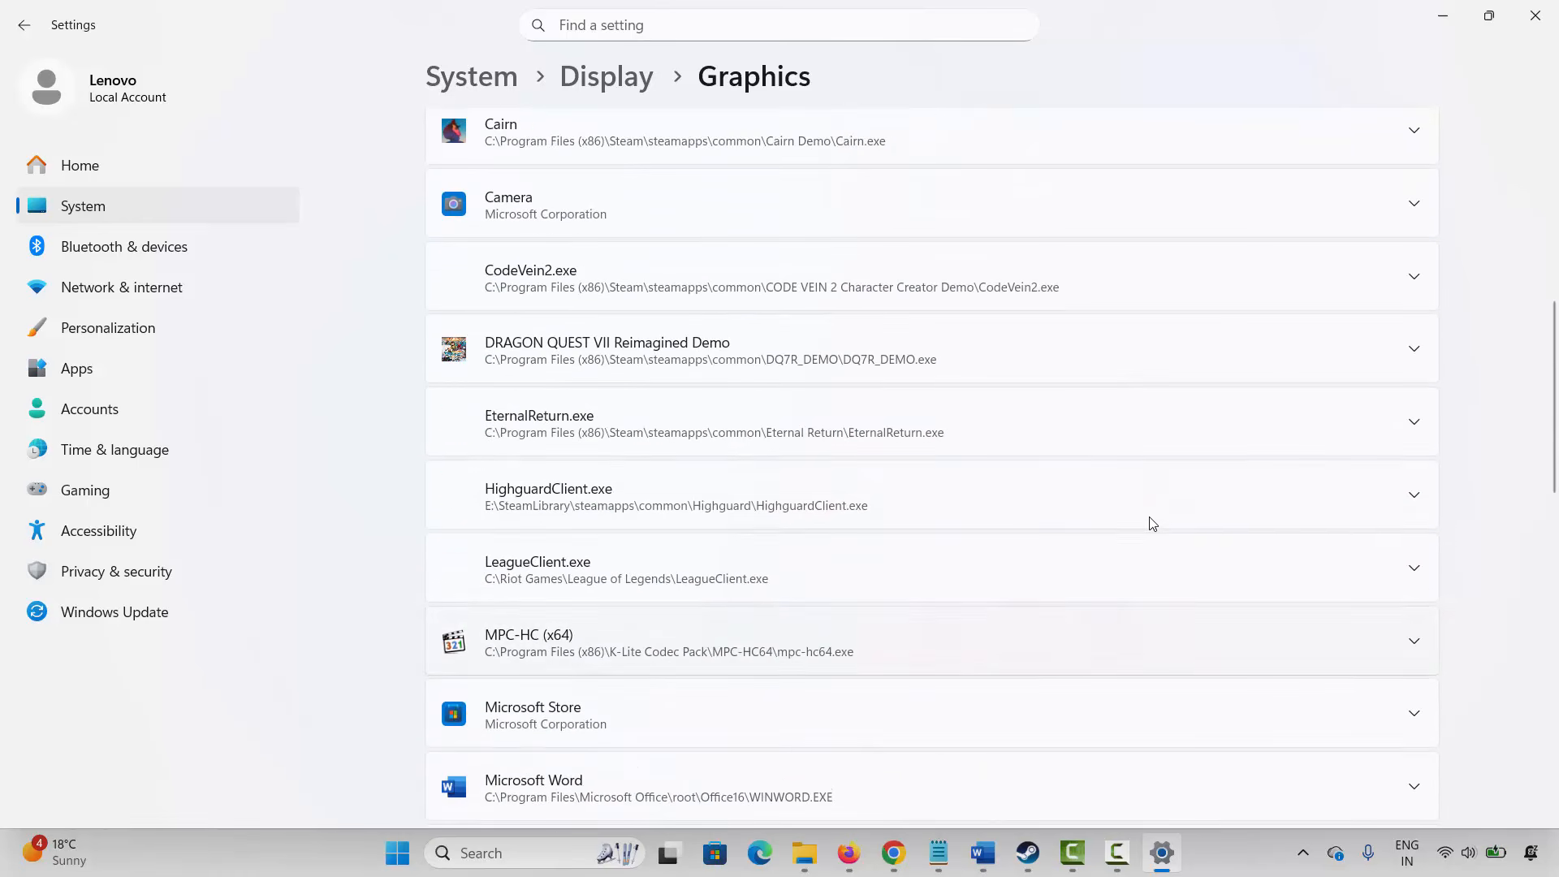
pyautogui.click(1419, 356)
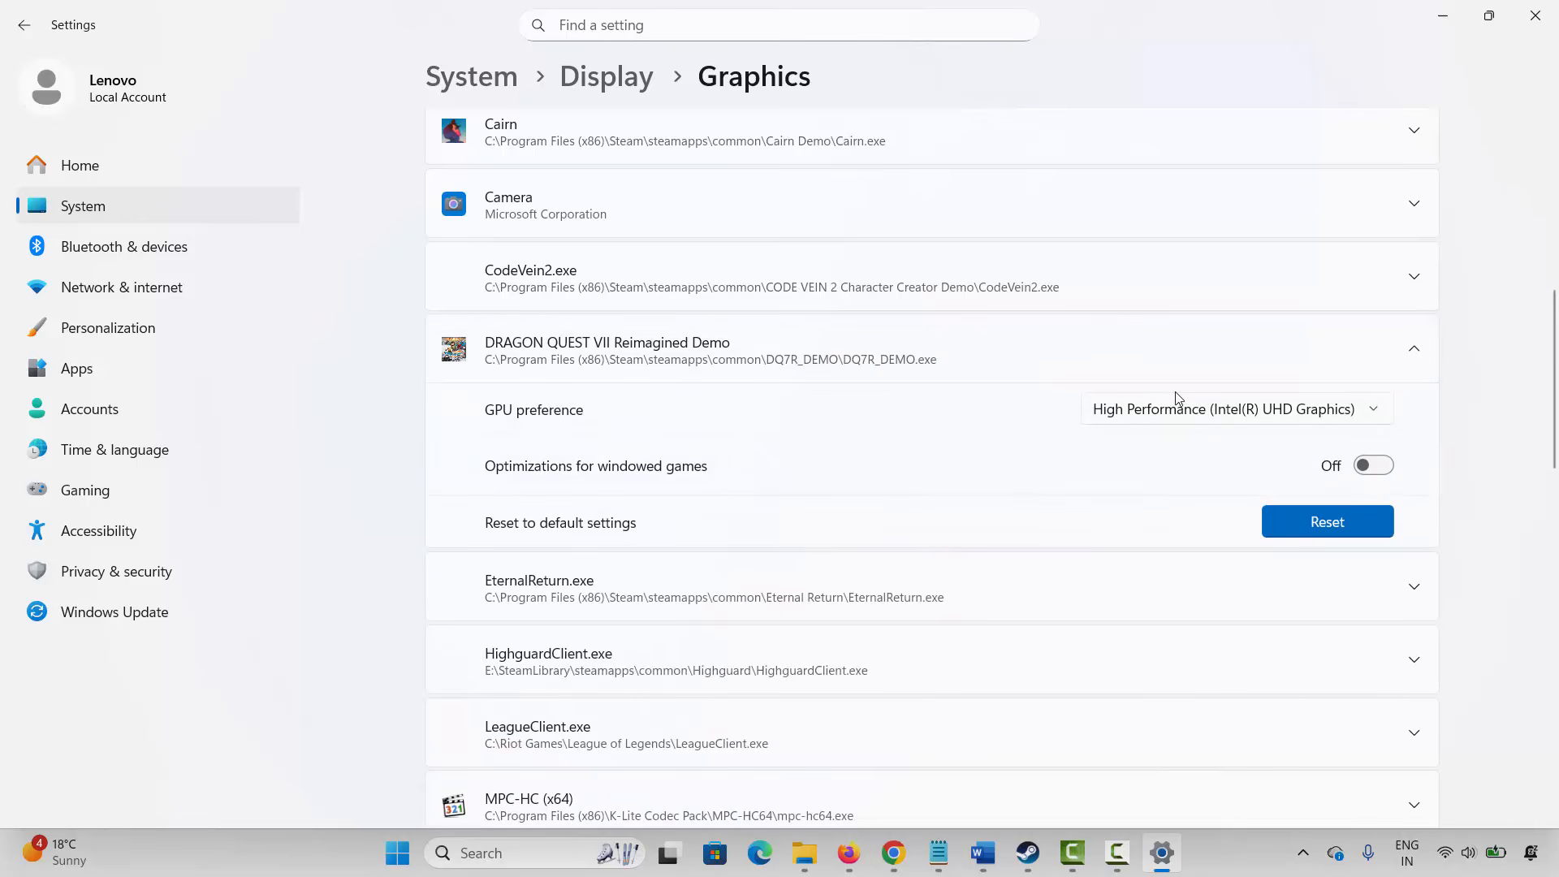
pyautogui.click(1187, 416)
pyautogui.click(1188, 414)
pyautogui.click(1536, 15)
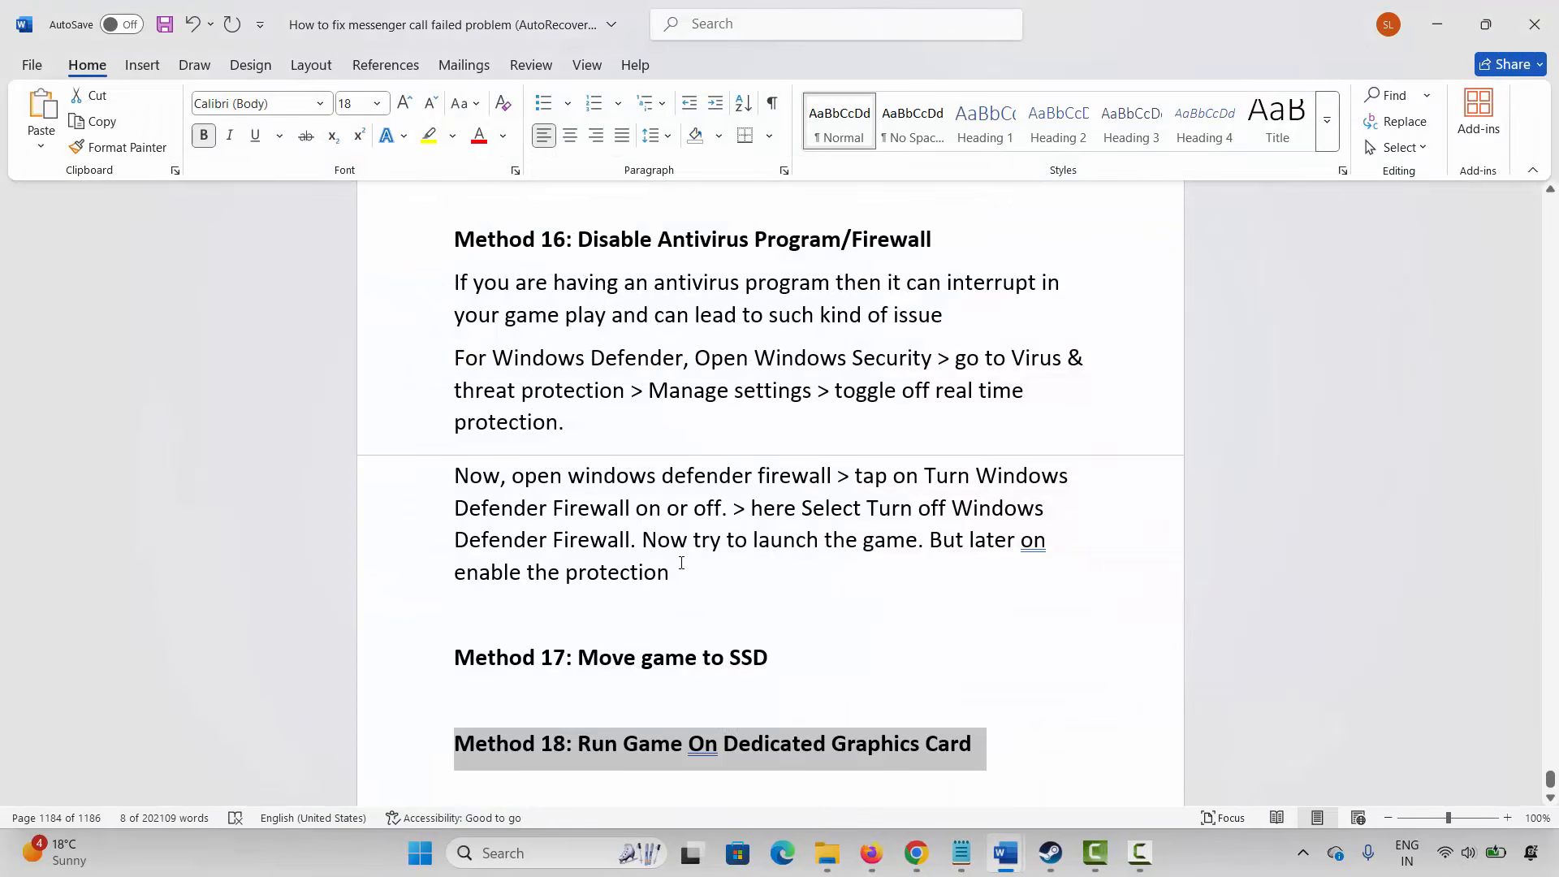
# Go to Method 19 in the notes, highlight the heading Reinstall Nioh 3 Game, and clear the selection.
pyautogui.scroll(-2, 682, 561)
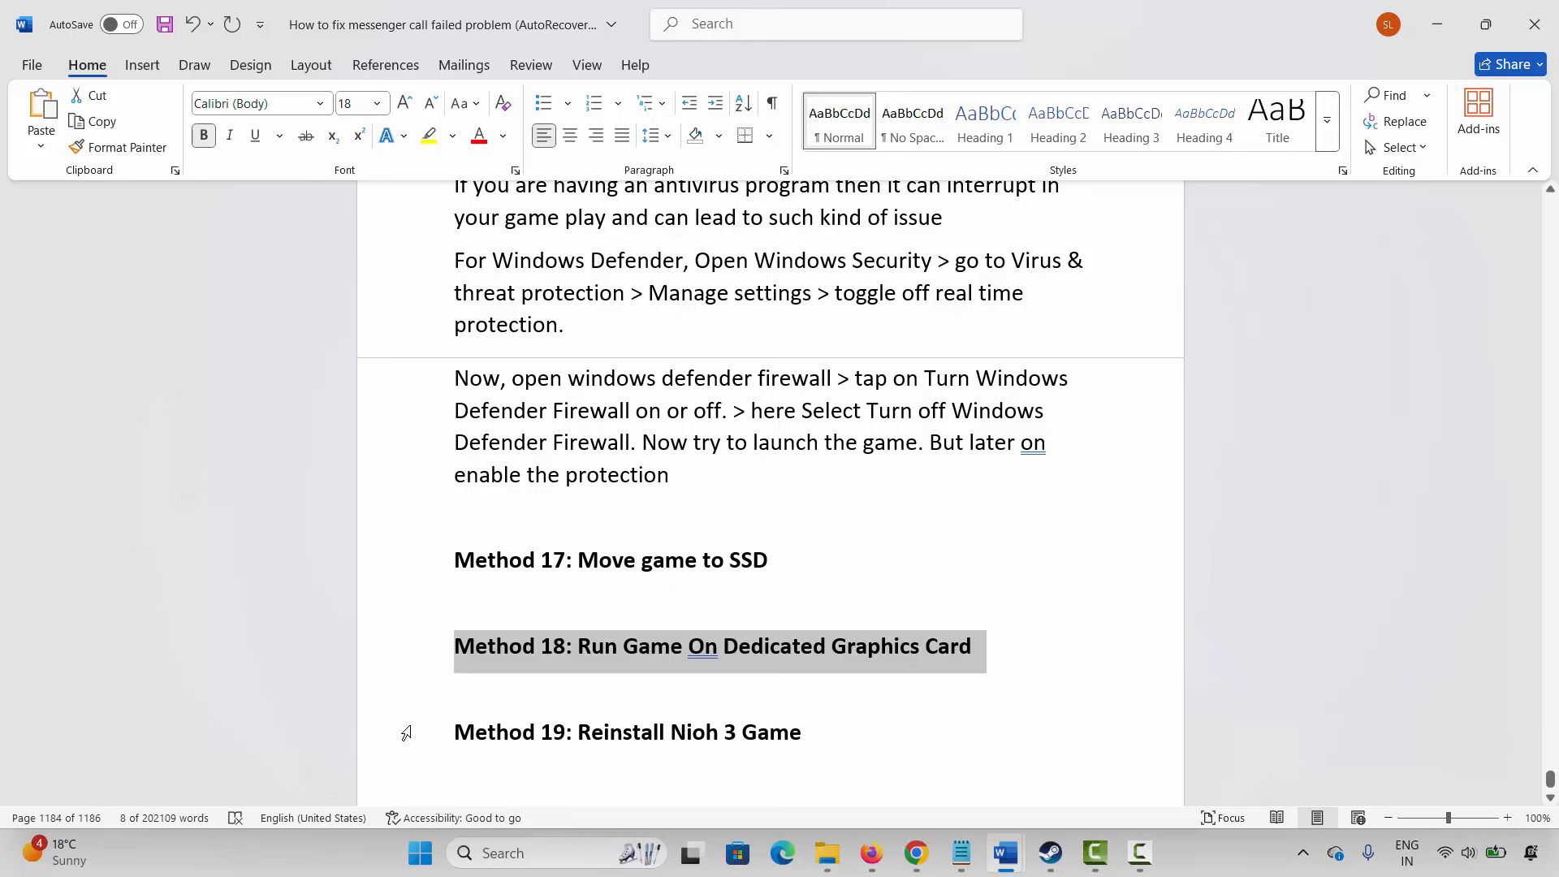
pyautogui.click(406, 733)
pyautogui.click(641, 735)
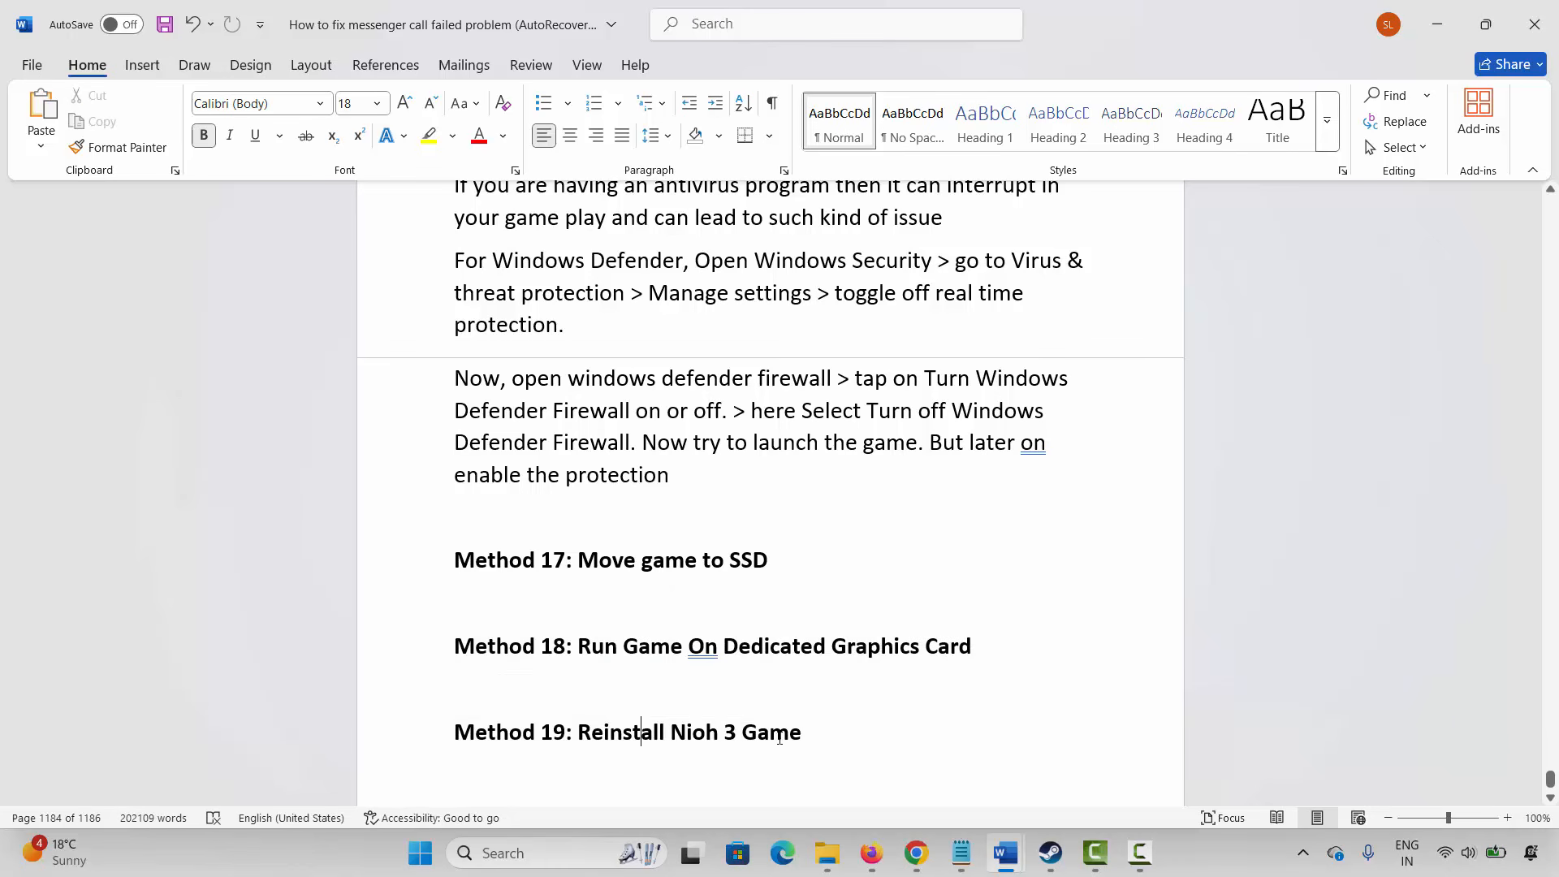
# In Steam, start uninstalling Nioh 3 Demo, cancel the uninstall, and return to the notes.
pyautogui.click(1050, 852)
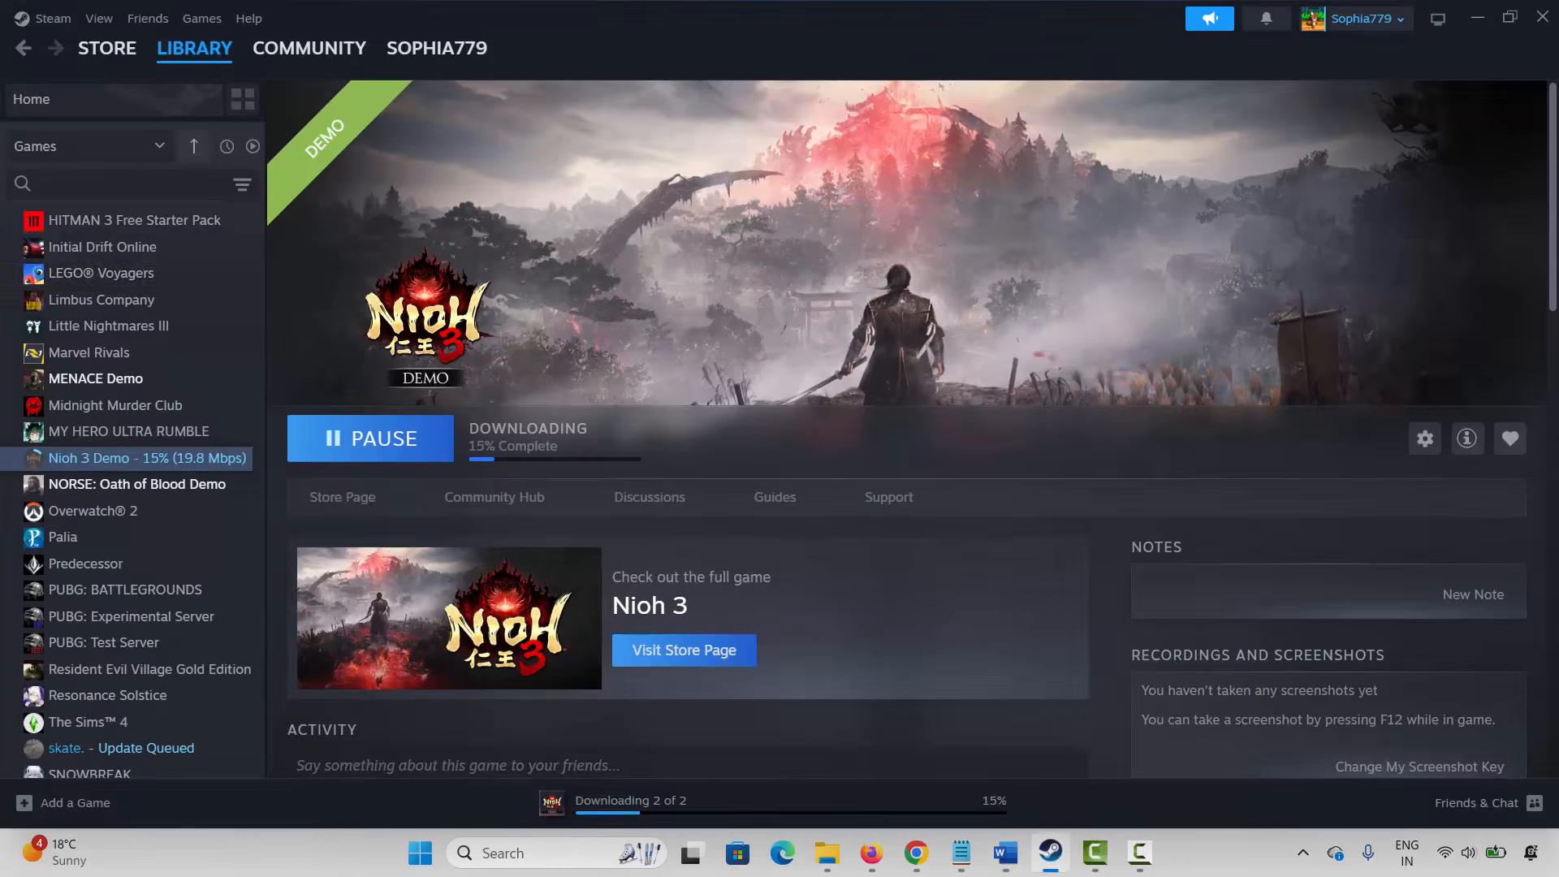
pyautogui.rightClick(86, 459)
pyautogui.moveTo(176, 588)
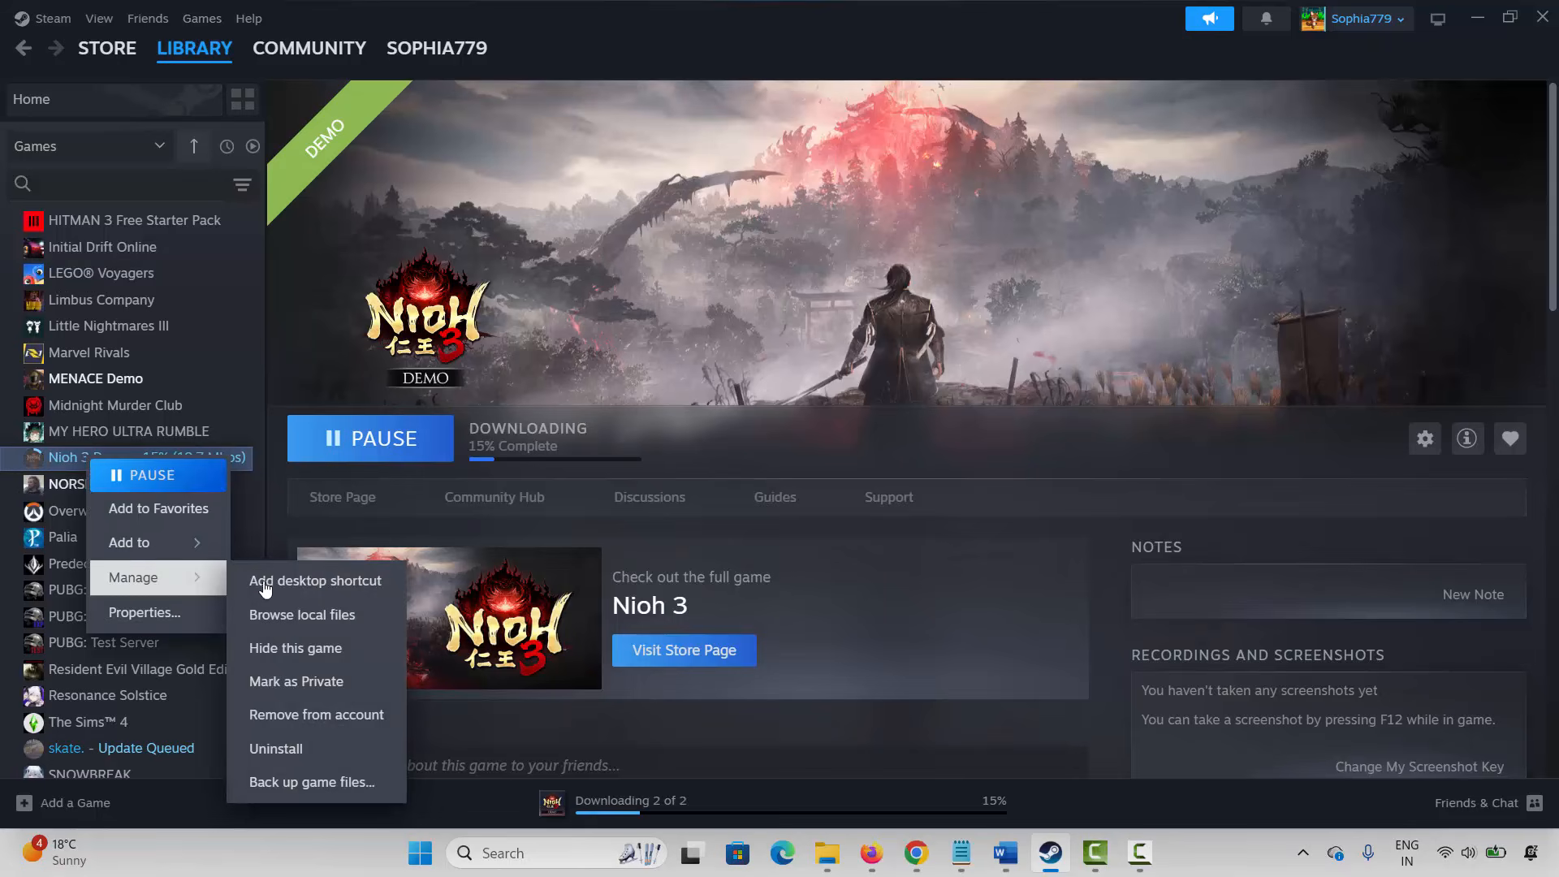
pyautogui.click(323, 751)
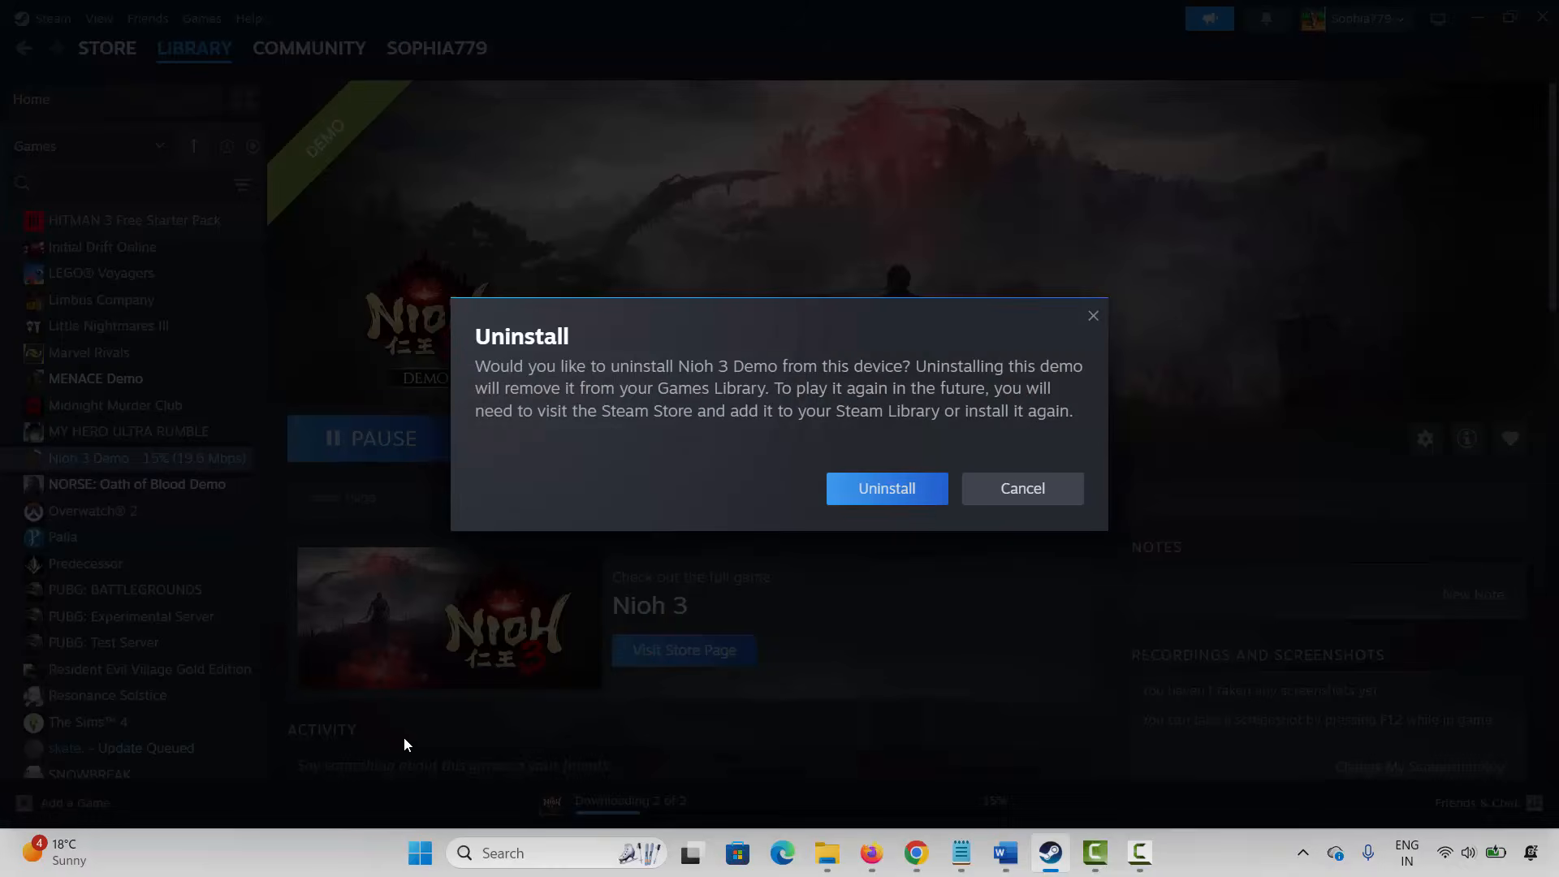
pyautogui.click(1027, 494)
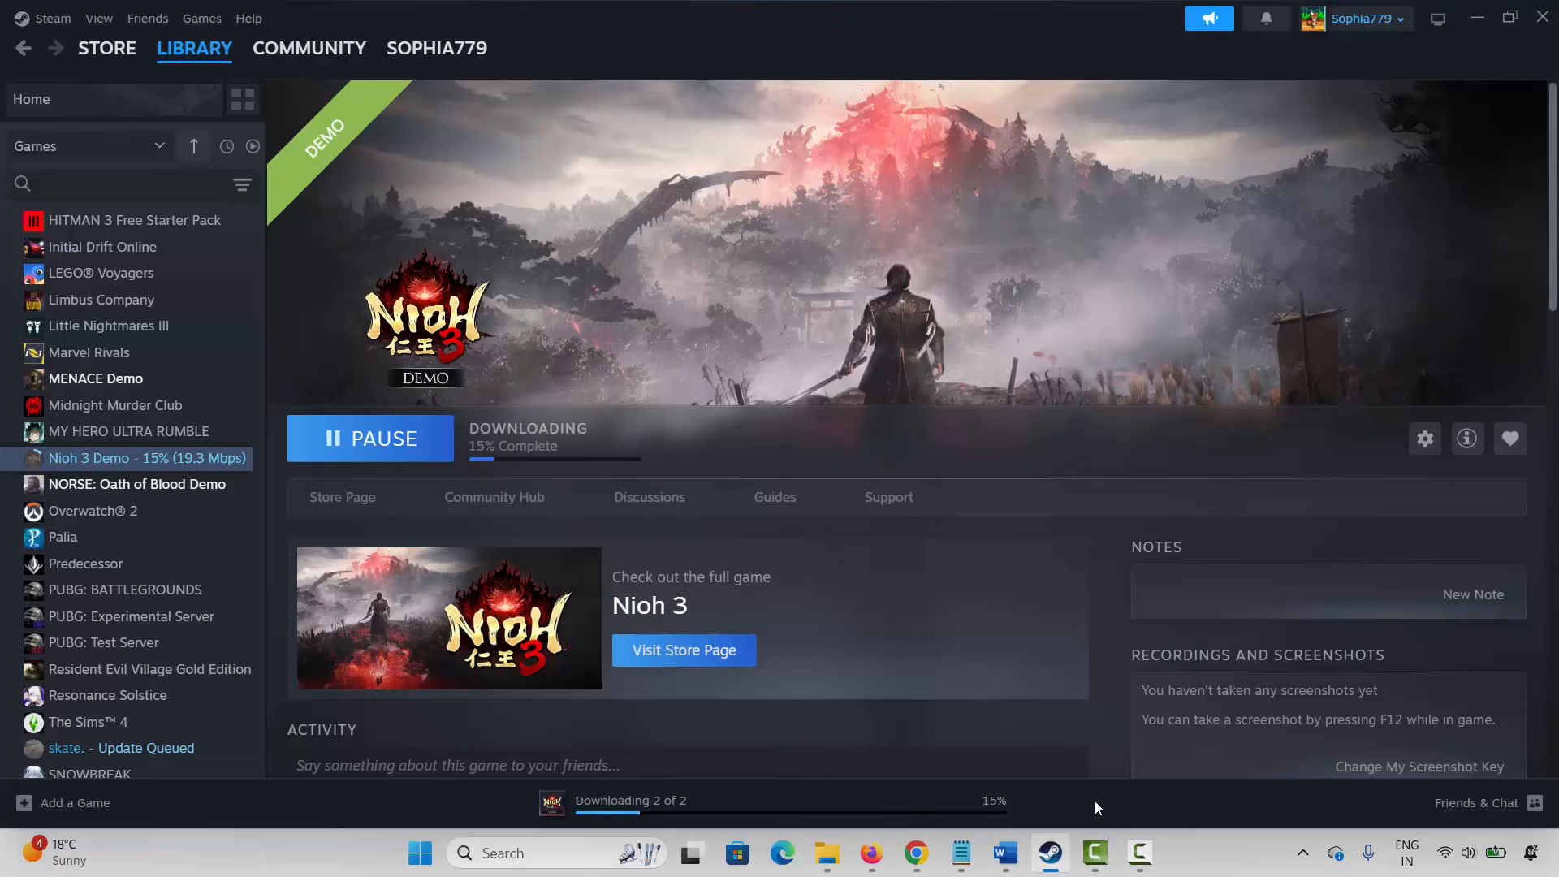
pyautogui.click(1053, 867)
# Highlight part of the Method 19 heading in the notes, clear it, and select only the word Nioh.
pyautogui.click(655, 637)
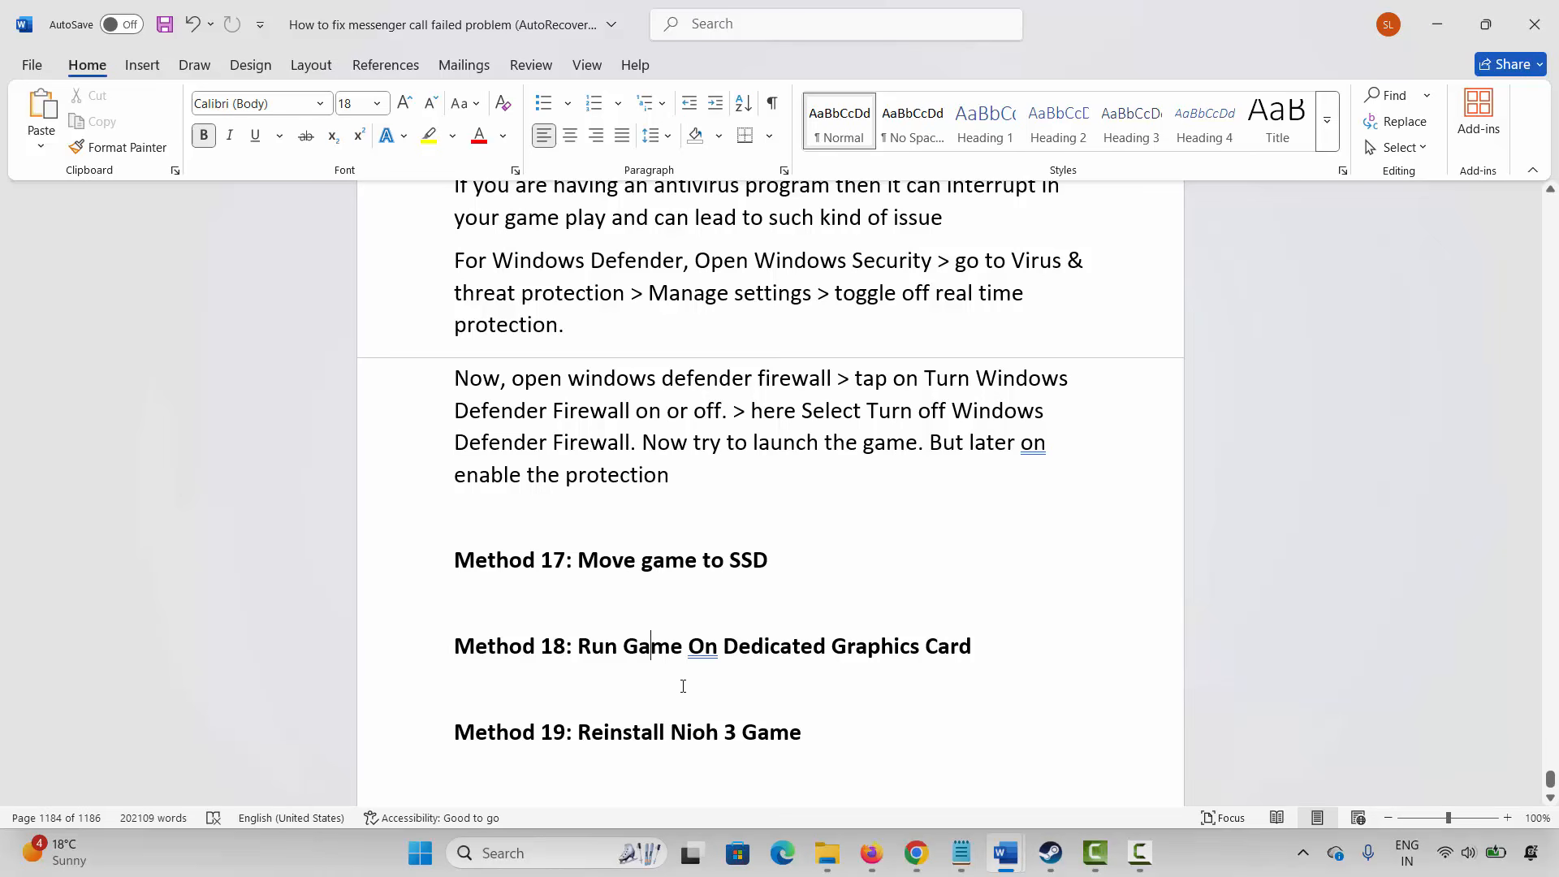
pyautogui.moveTo(604, 735); pyautogui.dragTo(739, 738)
pyautogui.click(640, 575)
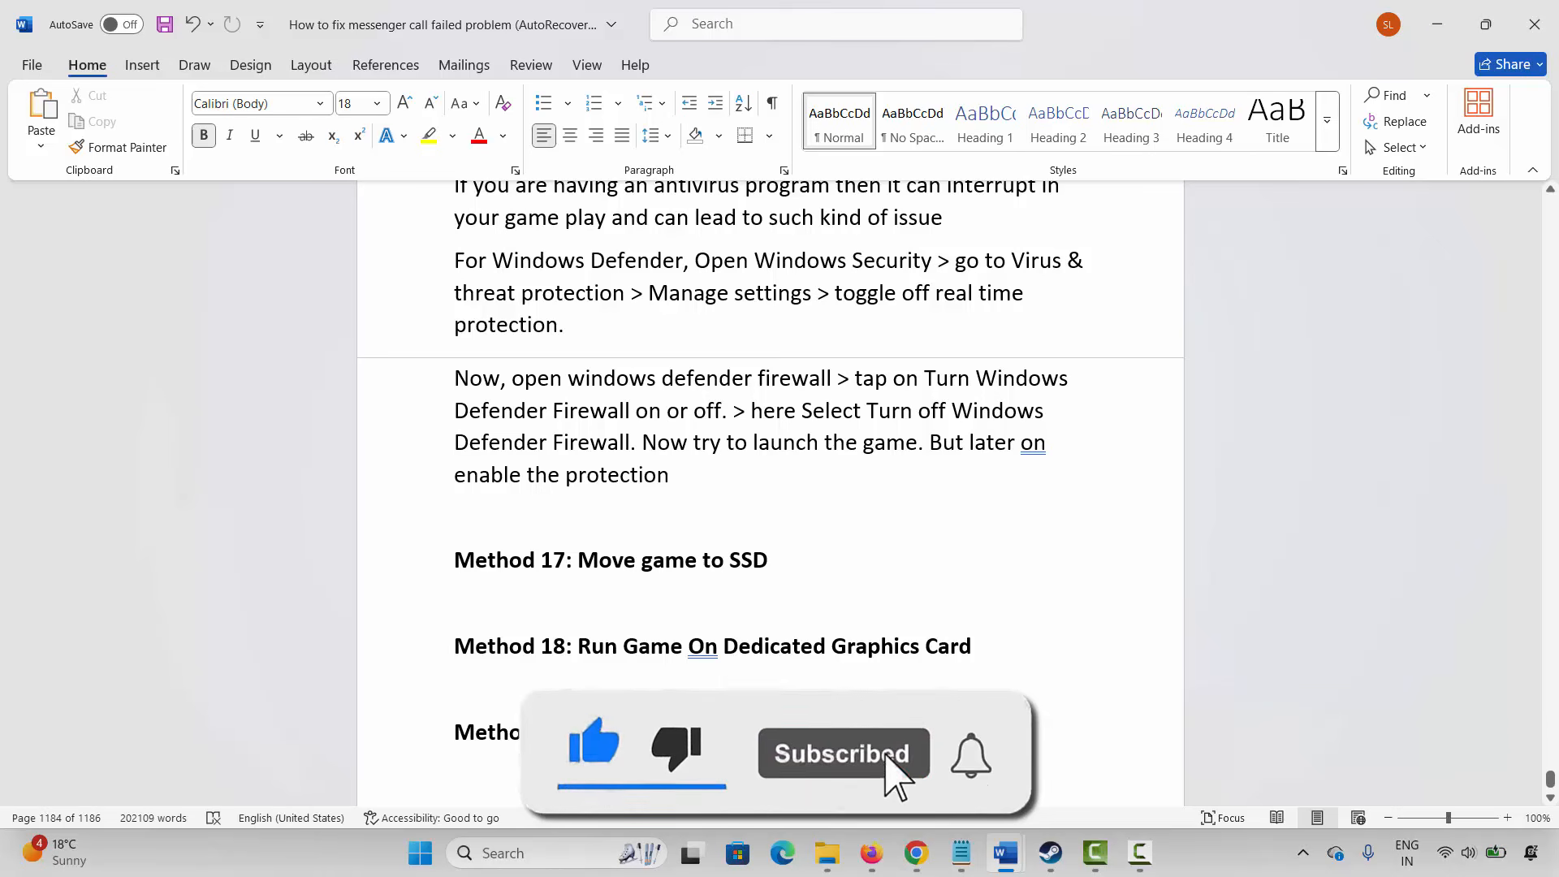
pyautogui.doubleClick(705, 733)
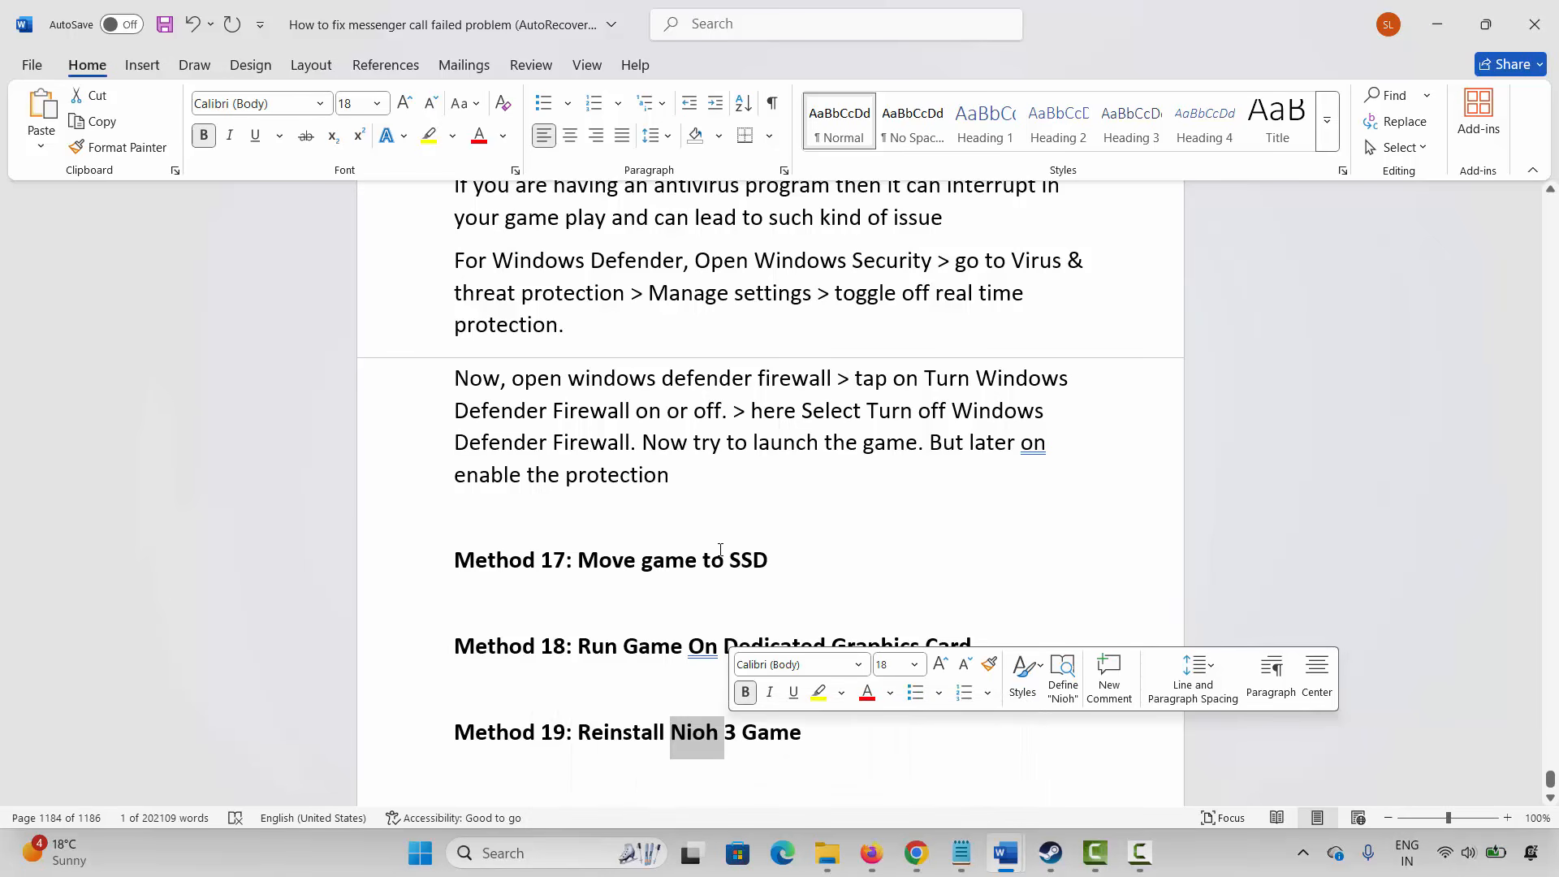
pyautogui.scroll(1, 736, 536)
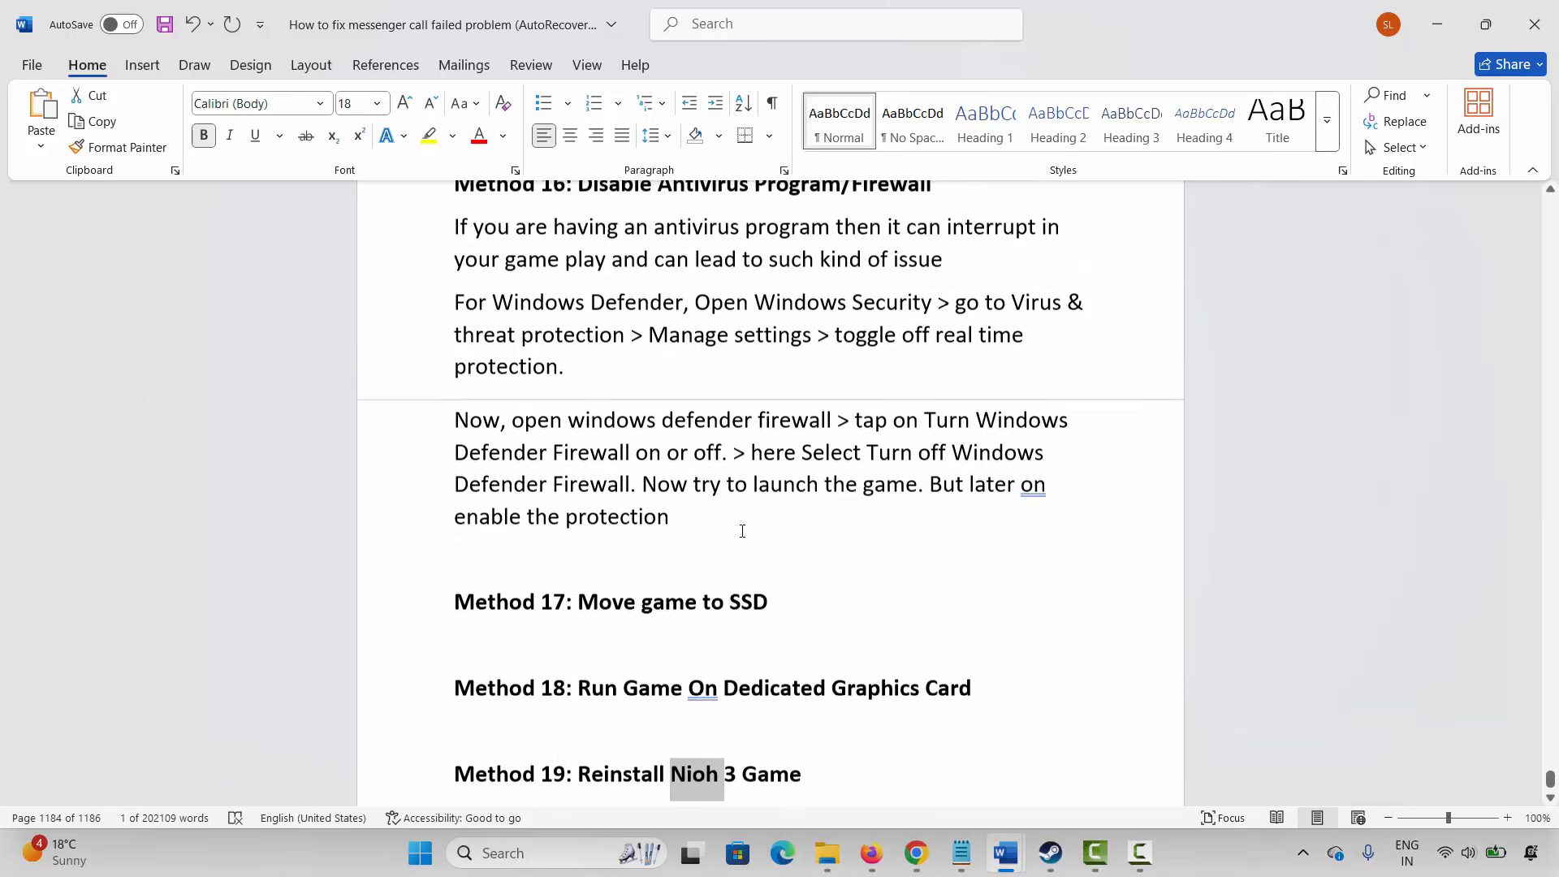